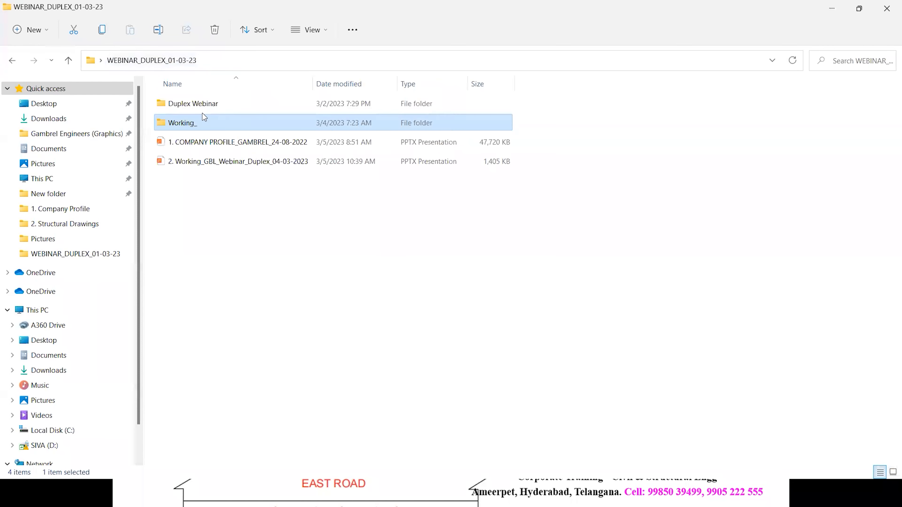
left_click(210, 103)
key("F2")
left_click(216, 243)
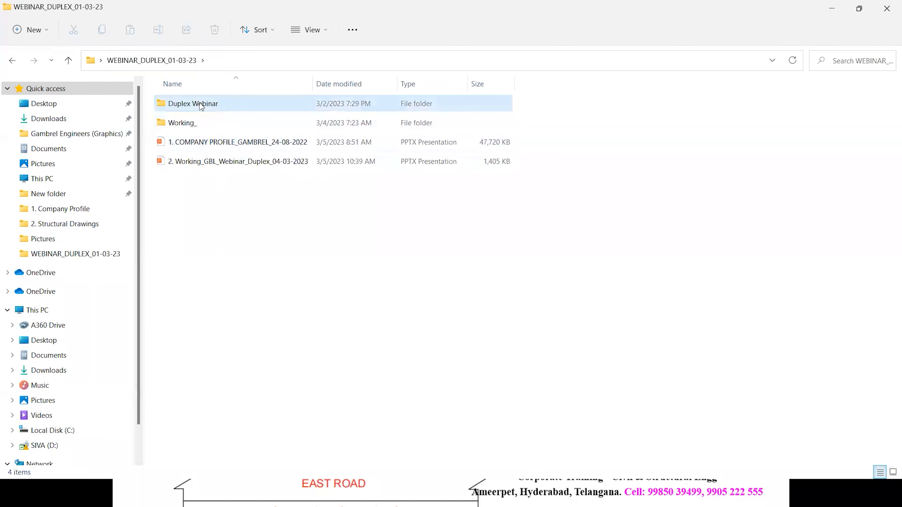
double_click(202, 108)
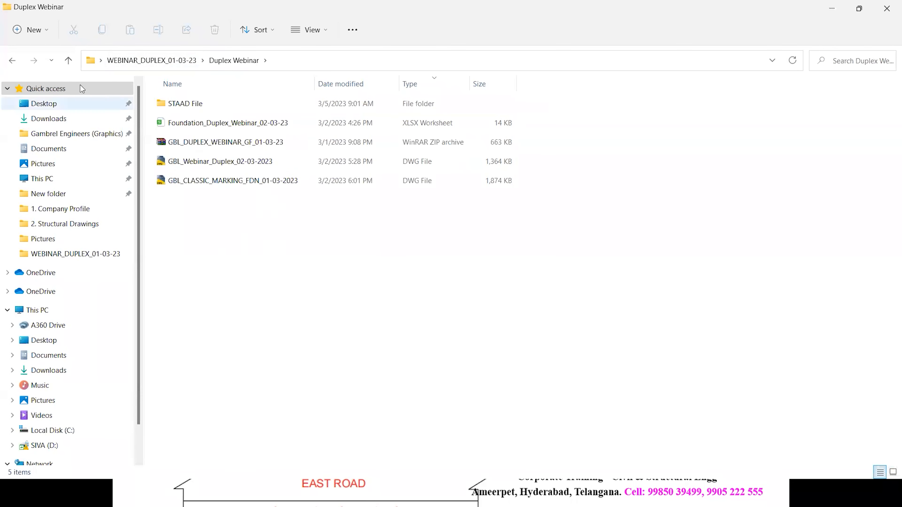
left_click(10, 63)
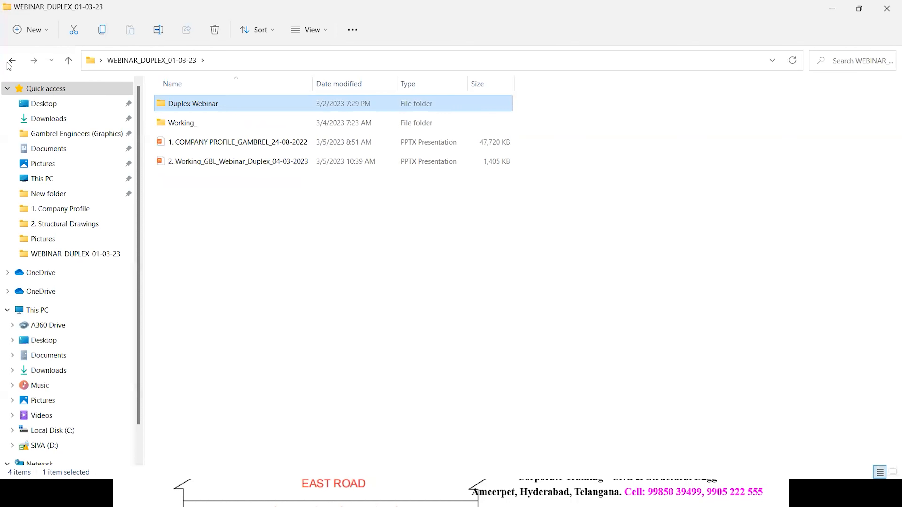
Open the foundation layout PDF 1. GBL_DPLX_FDN_02-03-2023 from the Working subfolder of Working_ > 1. PPT.
double_click(183, 122)
double_click(197, 105)
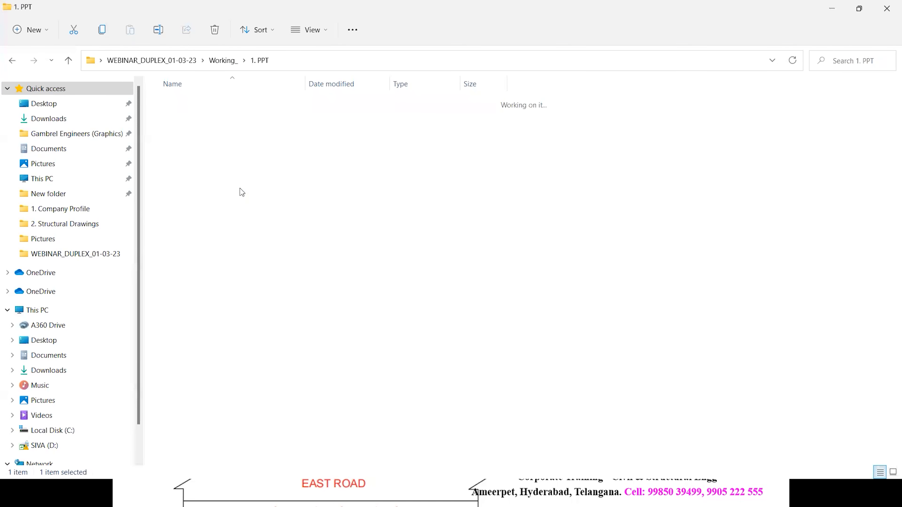
double_click(268, 137)
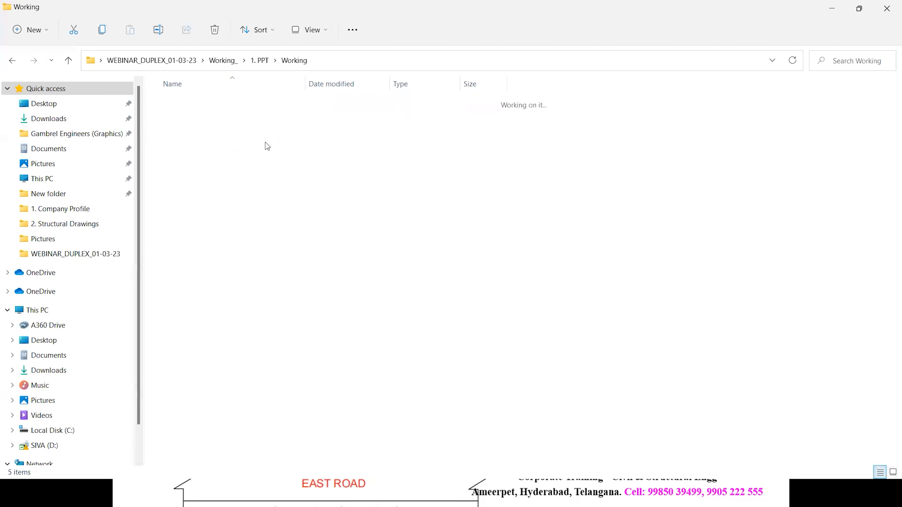
left_click(233, 124)
double_click(233, 124)
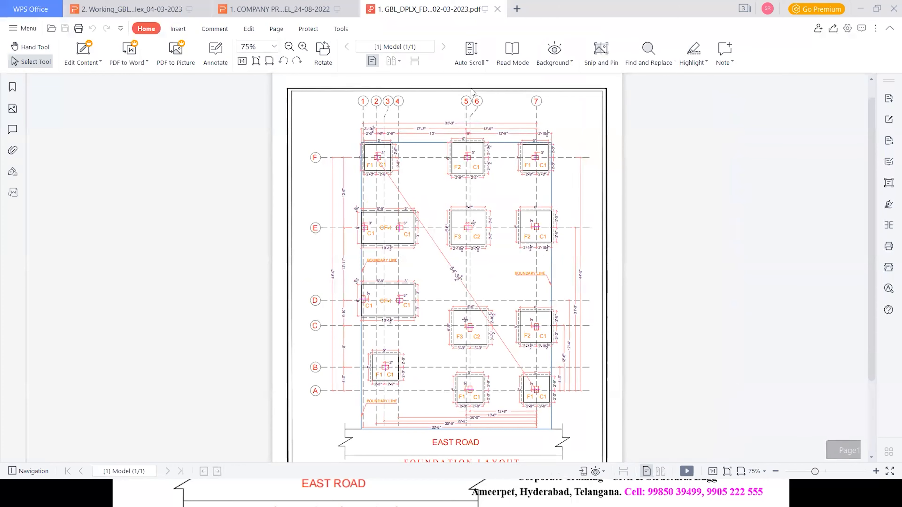
Enlarge the foundation layout to 200% and examine the dimensions between the numbered grids above grid F.
scroll(442, 121, "up", 5, "ctrl")
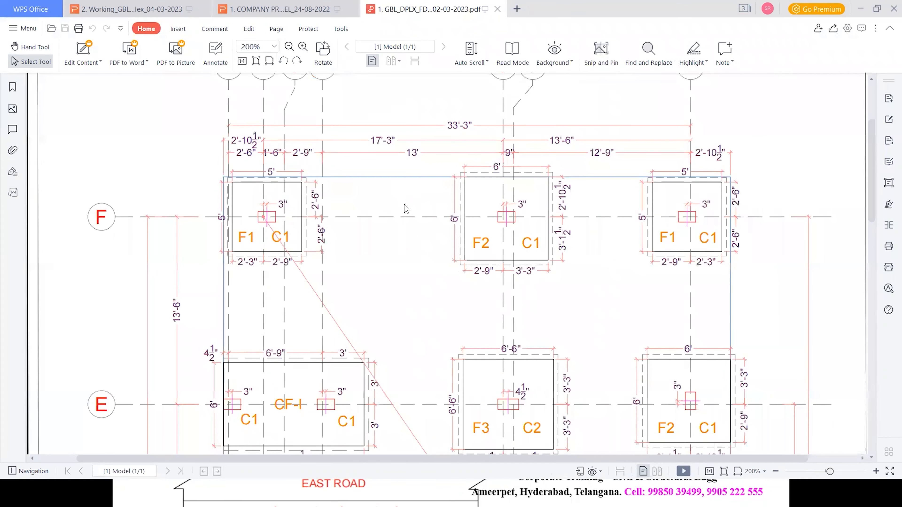
scroll(402, 204, "up", 2)
scroll(323, 206, "down", 1)
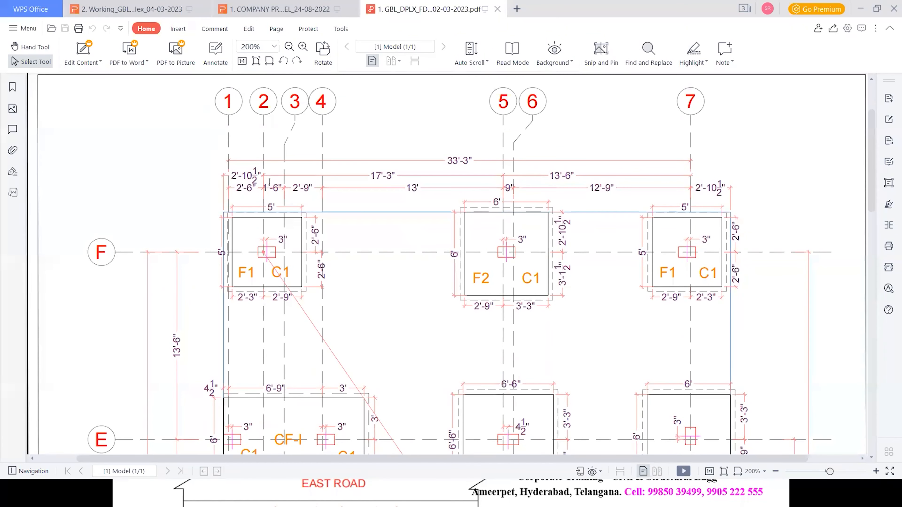
left_click_drag(367, 174, 395, 176)
left_click_drag(547, 175, 577, 178)
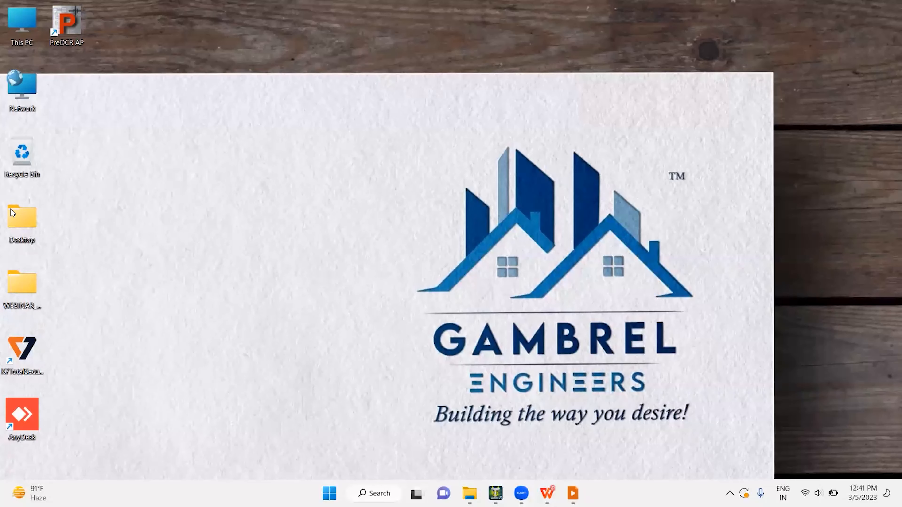
Open the Desktop folder and locate the STAAD.Pro V8i SS6 shortcut.
double_click(16, 220)
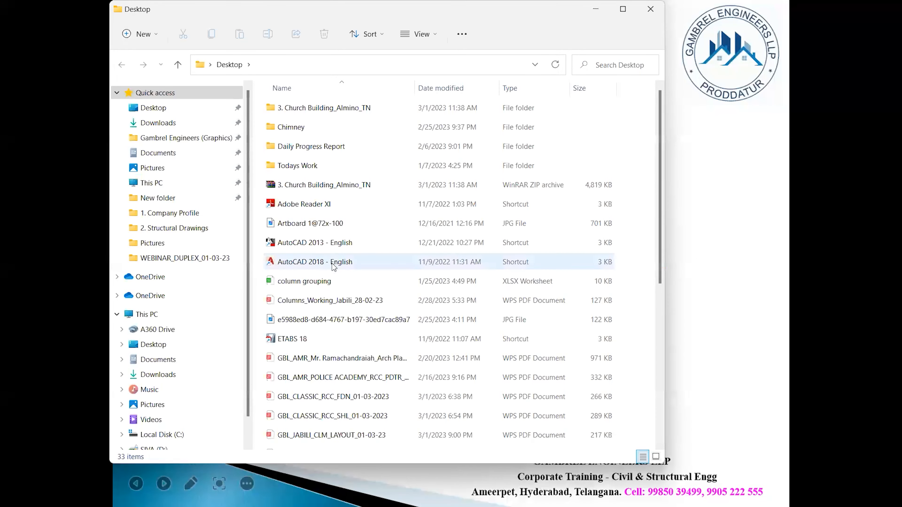
scroll(312, 374, "down", 2)
scroll(321, 320, "down", 3)
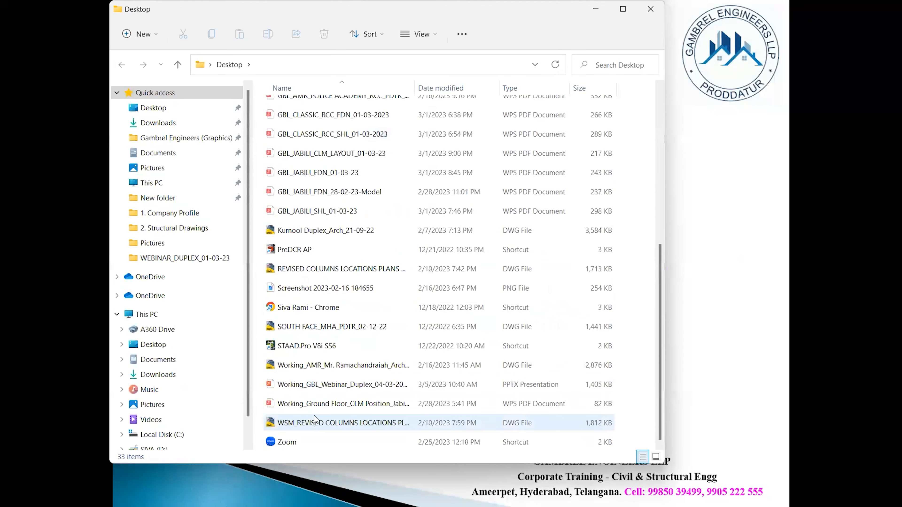
left_click(307, 347)
right_click(306, 347)
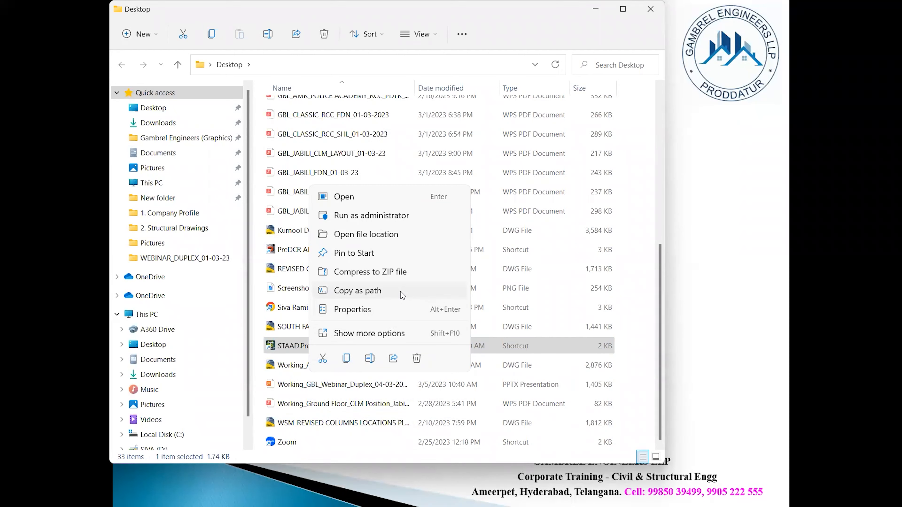
left_click(383, 333)
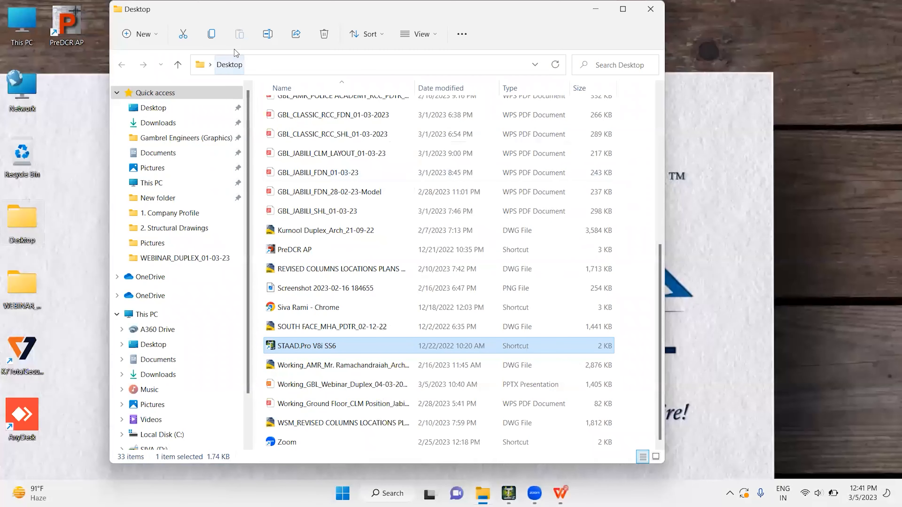
Move the STAAD.Pro V8i SS6 shortcut from the Desktop folder onto the desktop beside PreDCR AP, and minimize the folder window.
key("super+Right")
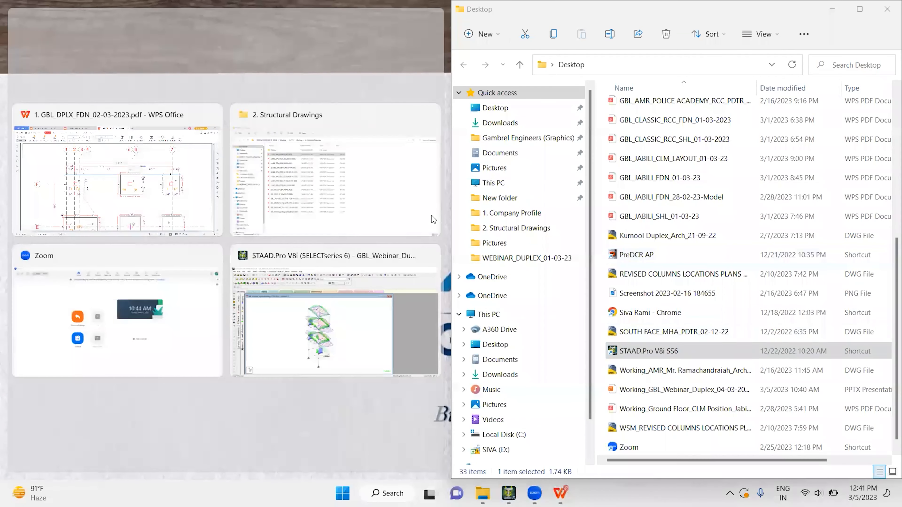
left_click(350, 43)
left_click_drag(657, 352, 258, 232)
left_click_drag(237, 152, 66, 89)
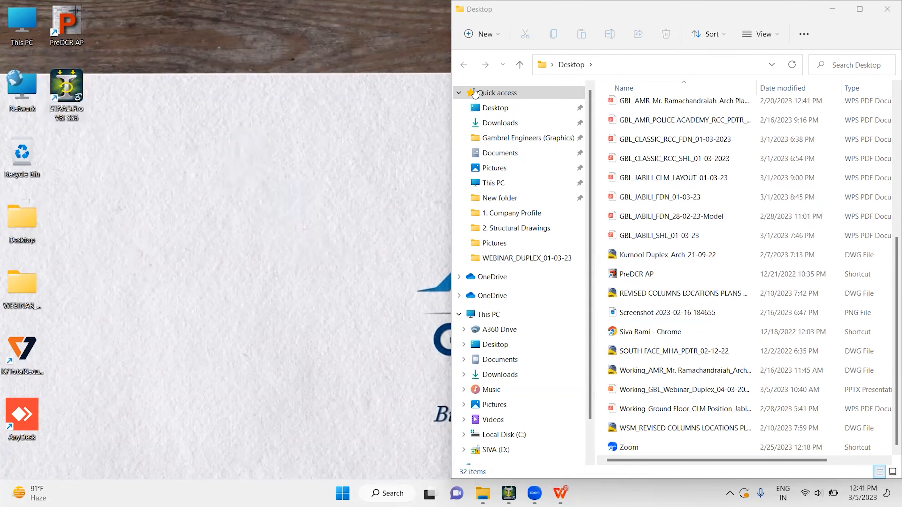
left_click(832, 9)
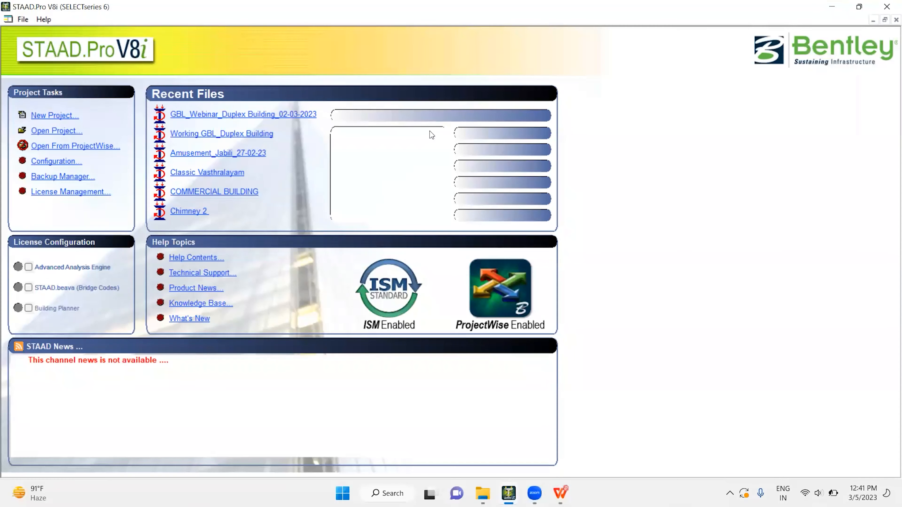
Start a new STAAD.Pro project as a Space structure with the file name Duplex_05-03-2023.
left_click(46, 115)
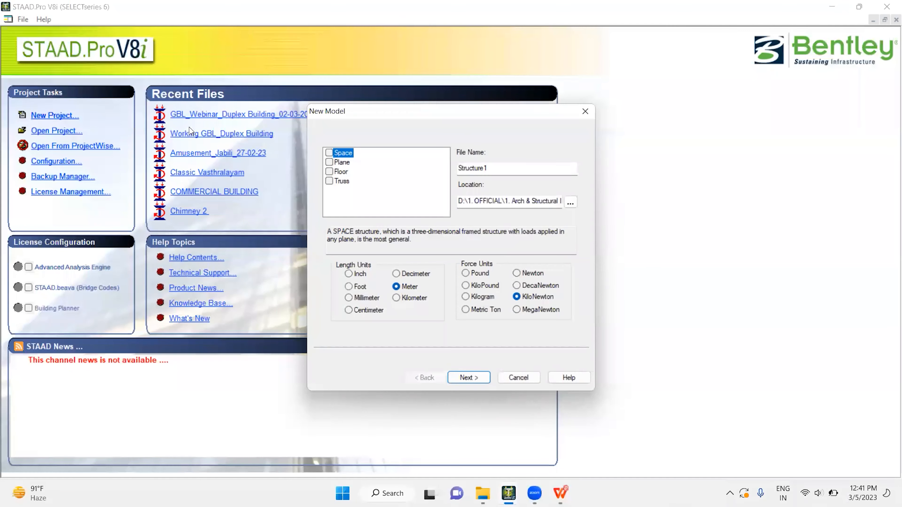
left_click(330, 153)
key("Tab")
type("D")
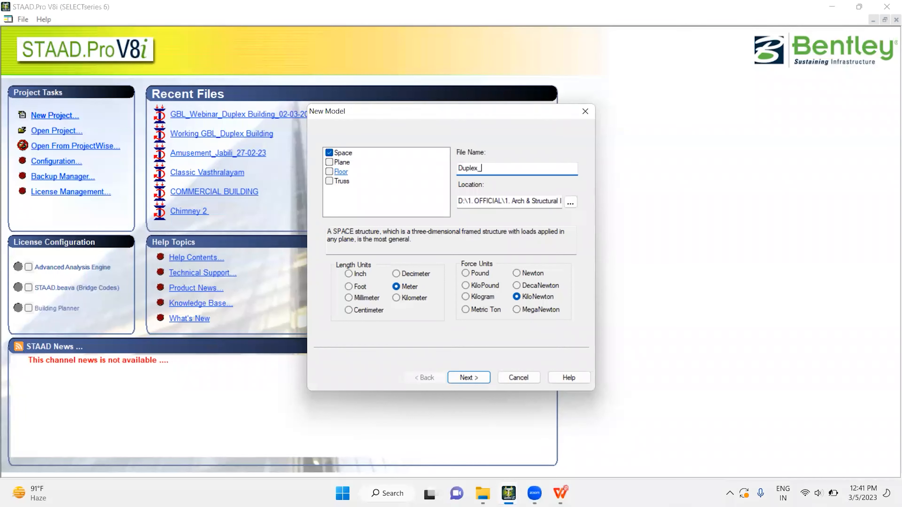
type("uplex_05-03-2023")
Set the length unit to Foot with KiloNewton forces, and create the model with Add Beam as the starting mode.
left_click(359, 289)
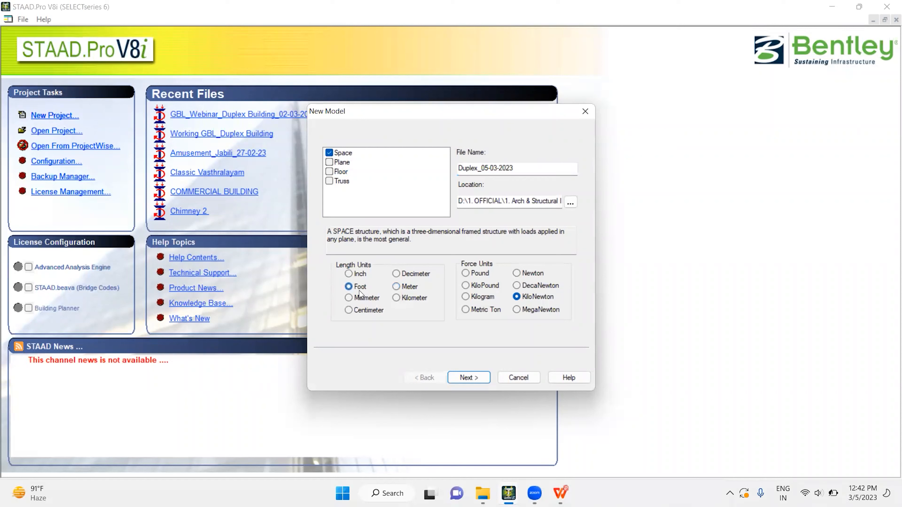
left_click(476, 377)
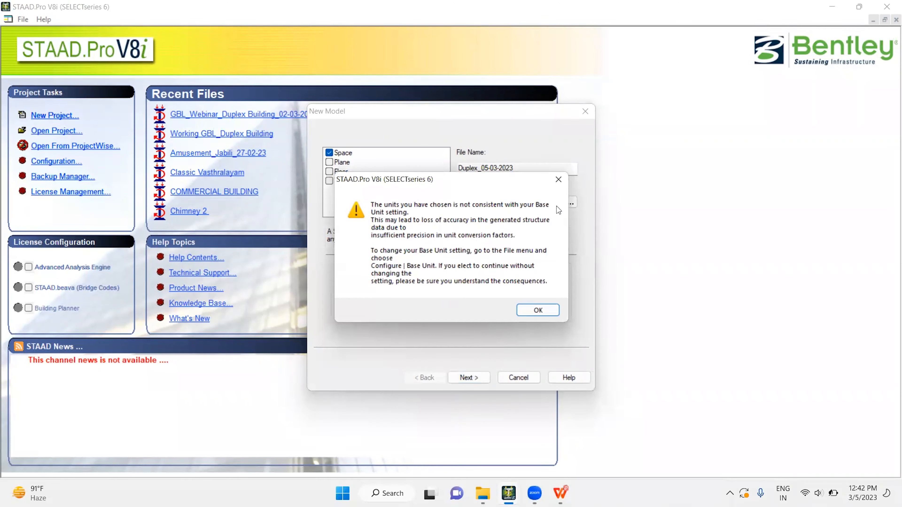
left_click(558, 180)
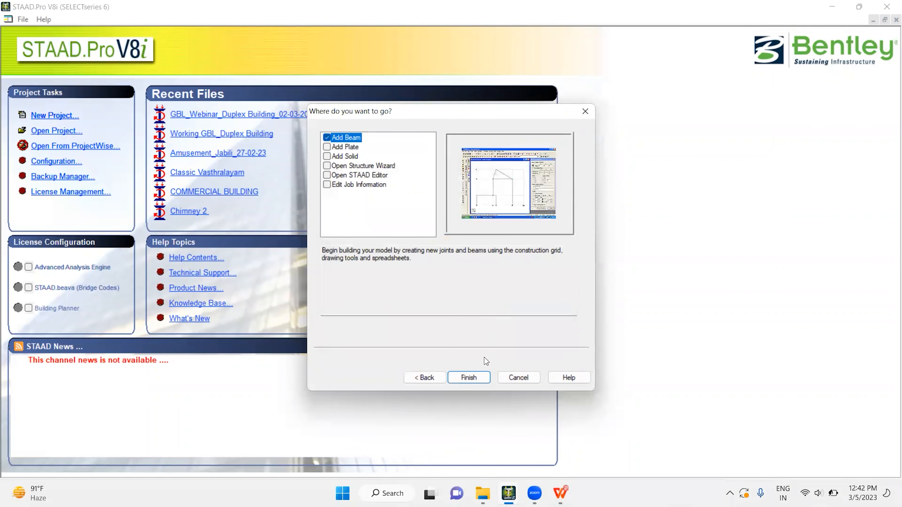
left_click(479, 378)
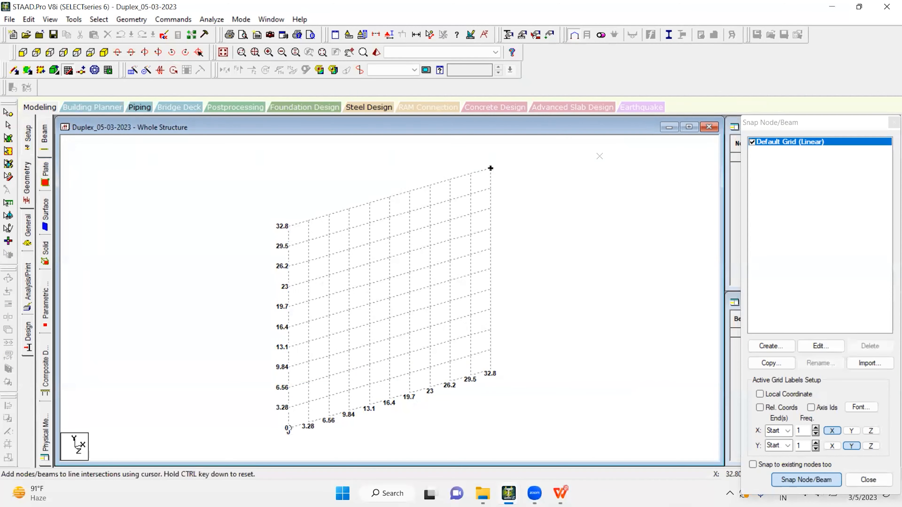
Close the Snap Node/Beam dialog and reopen it through the Geometry page.
left_click_drag(819, 125, 708, 139)
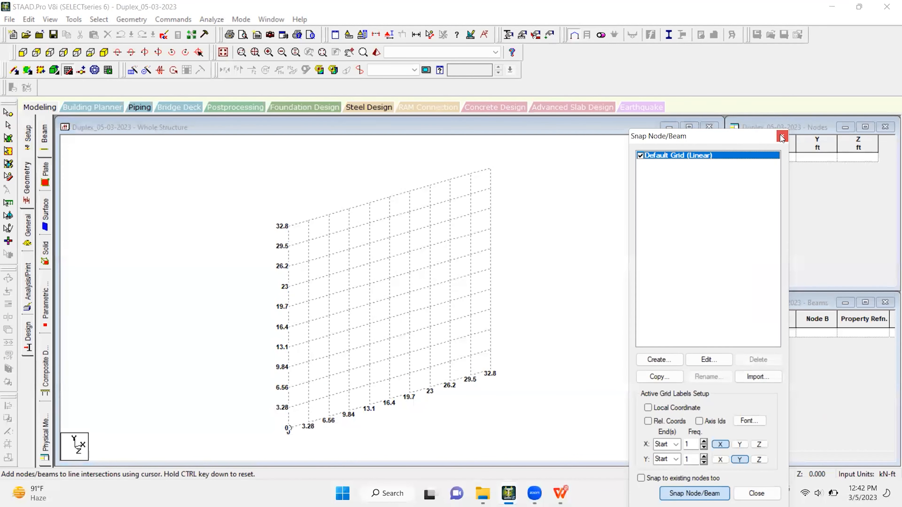
left_click(782, 137)
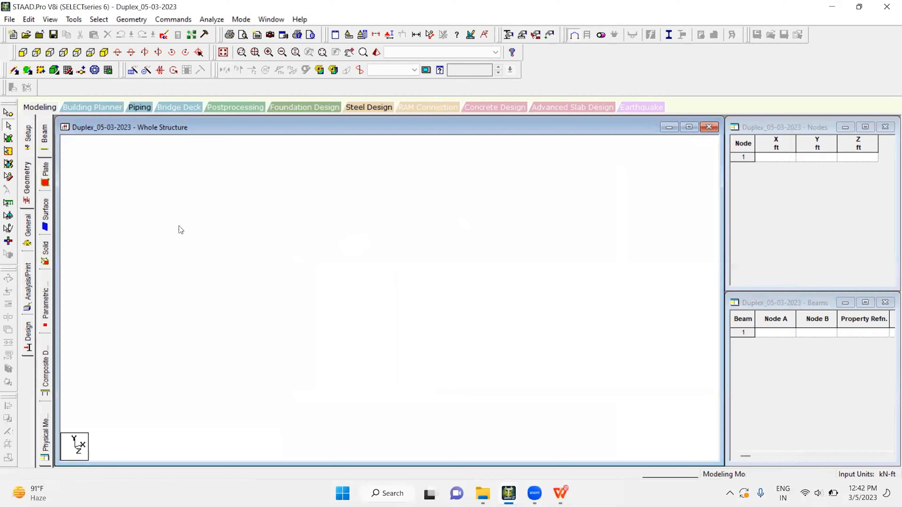
left_click(27, 173)
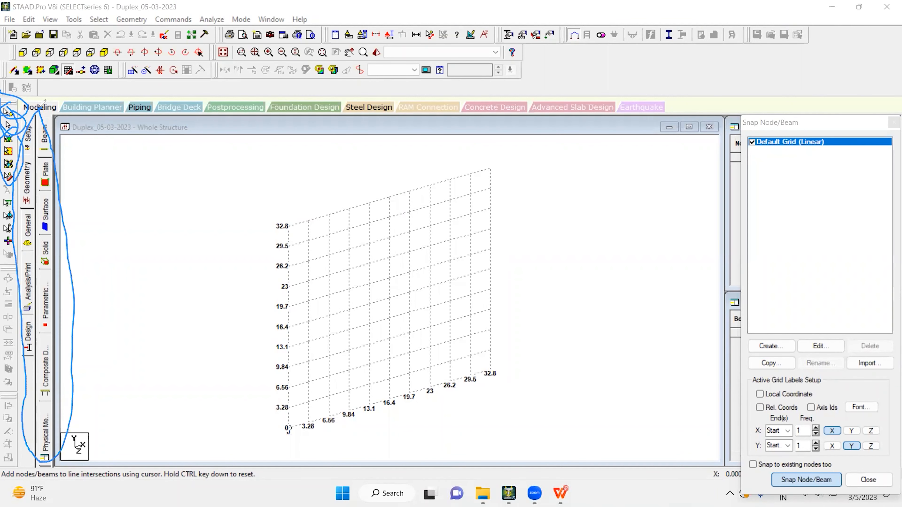
Circle and hatch the view orientation tools with the annotation pen, and clear all drawings.
mouse_move(107, 42)
left_mouse_down()
mouse_move(67, 33)
mouse_move(7, 45)
mouse_move(57, 70)
mouse_move(101, 37)
left_mouse_up()
left_click_drag(13, 61, 28, 47)
mouse_move(30, 60)
left_mouse_down()
mouse_move(84, 36)
mouse_move(118, 48)
left_mouse_up()
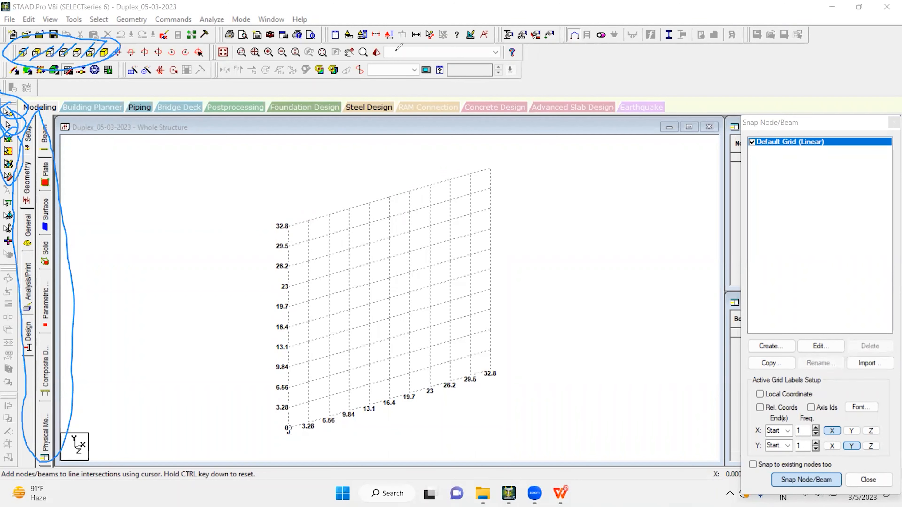
left_click(765, 27)
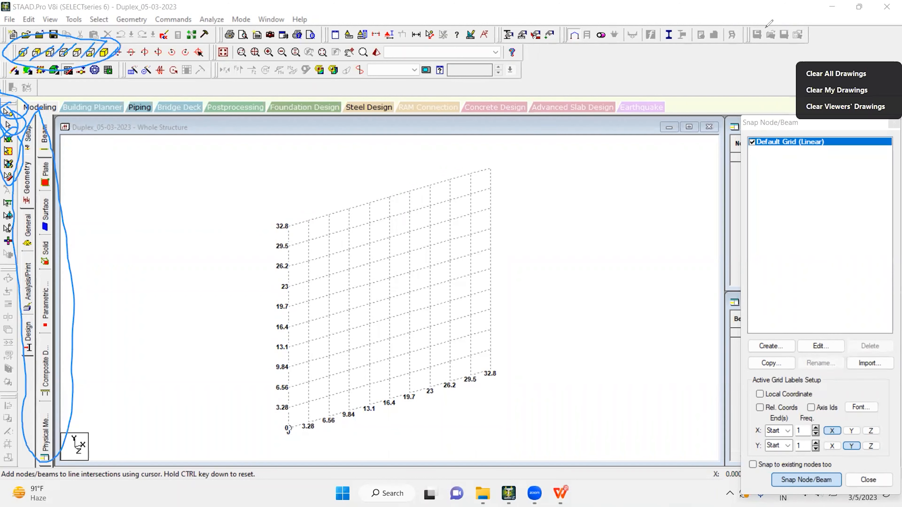
left_click(836, 74)
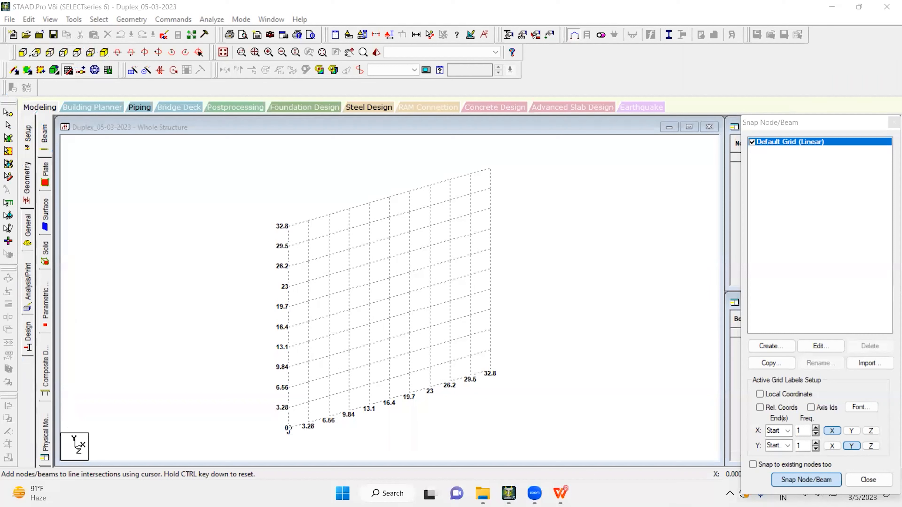
mouse_move(10, 54)
left_mouse_down()
mouse_move(22, 40)
mouse_move(53, 36)
mouse_move(48, 49)
mouse_move(76, 39)
mouse_move(118, 46)
left_mouse_up()
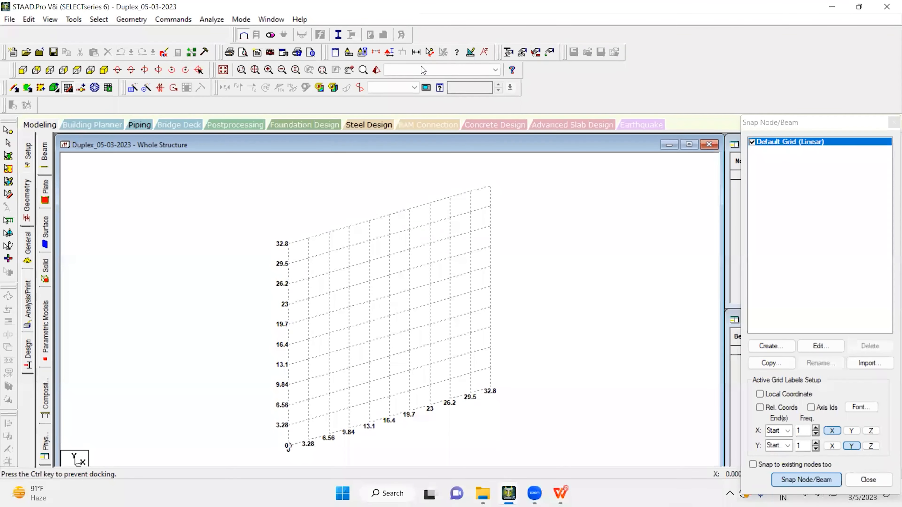
Dock the displaced structure tools back beside the view tools and close the Snap Node/Beam dialog.
left_click_drag(422, 69, 515, 77)
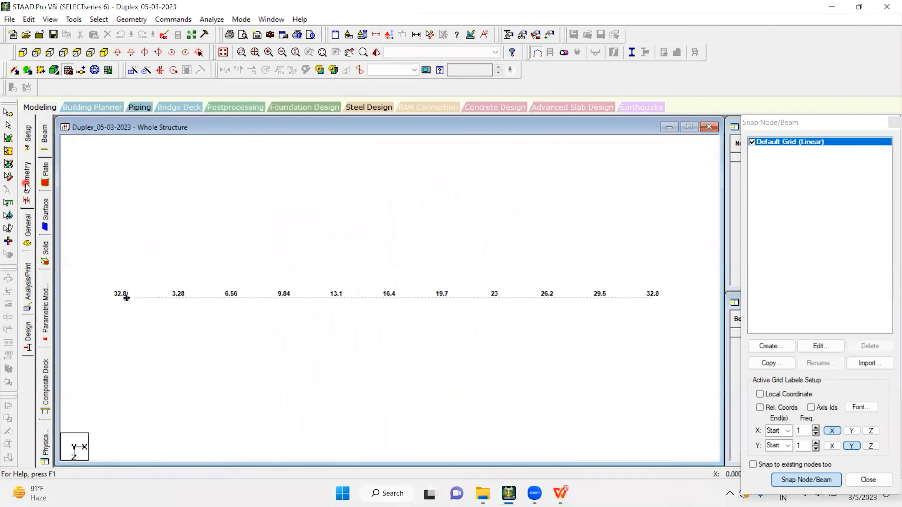
left_click(893, 122)
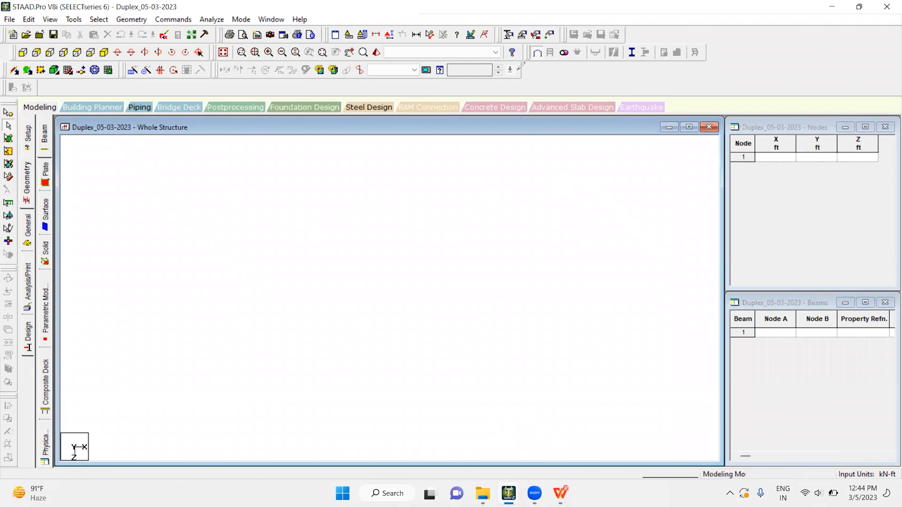
Switch to the foundation layout PDF in WPS Office and annotate the bays along grid F with the numbers 1, 2 and 3.
mouse_move(560, 493)
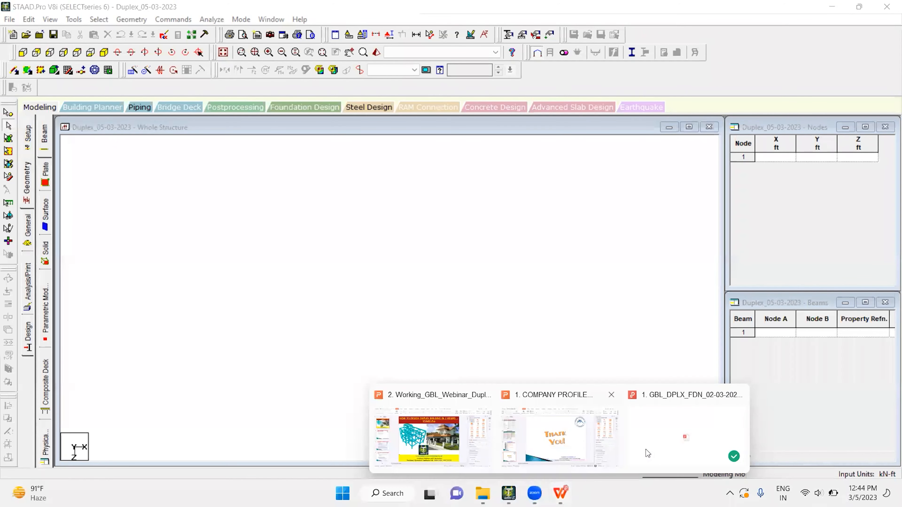
left_click(692, 439)
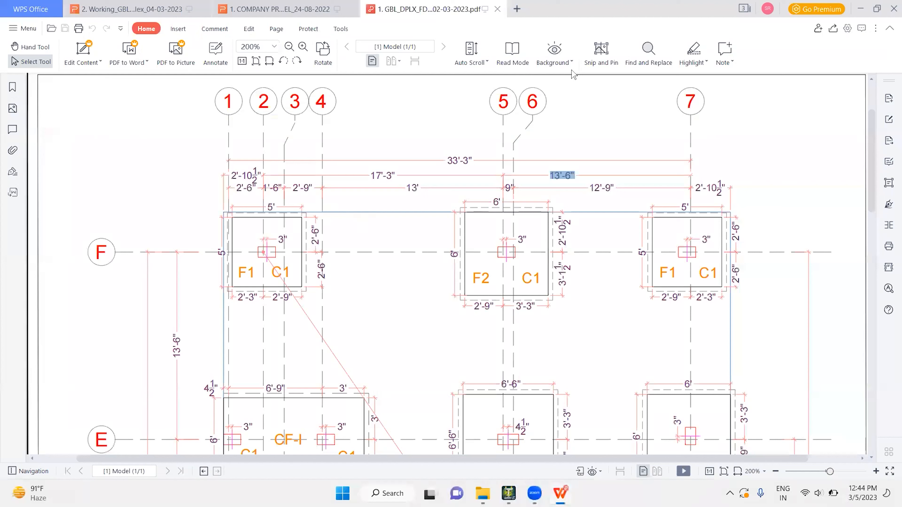
mouse_move(226, 227)
left_mouse_down()
mouse_move(229, 241)
mouse_move(216, 214)
left_mouse_up()
mouse_move(417, 228)
left_mouse_down()
mouse_move(433, 258)
mouse_move(415, 252)
mouse_move(452, 231)
left_mouse_up()
mouse_move(425, 210)
left_mouse_down()
mouse_move(479, 245)
mouse_move(393, 198)
left_mouse_up()
mouse_move(591, 213)
left_mouse_down()
mouse_move(613, 215)
mouse_move(588, 233)
left_mouse_up()
left_click_drag(585, 185, 600, 187)
Annotate the foundation layout above grid E with the handwritten numbers 4, 5, 6 and 7.
left_click_drag(147, 364, 194, 401)
left_click_drag(295, 366, 315, 386)
left_click_drag(307, 354, 322, 347)
left_click_drag(471, 343, 463, 378)
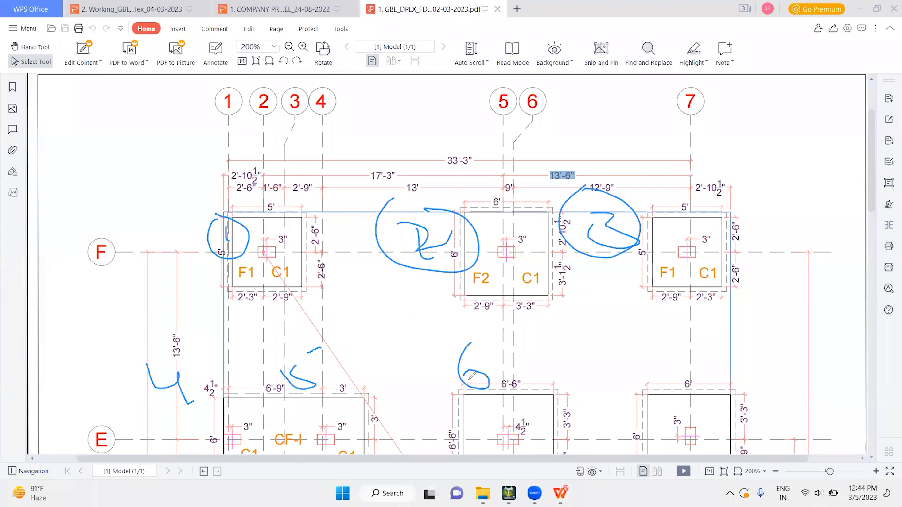
mouse_move(678, 374)
left_mouse_down()
mouse_move(702, 367)
mouse_move(725, 393)
left_mouse_up()
left_click_drag(717, 384, 767, 376)
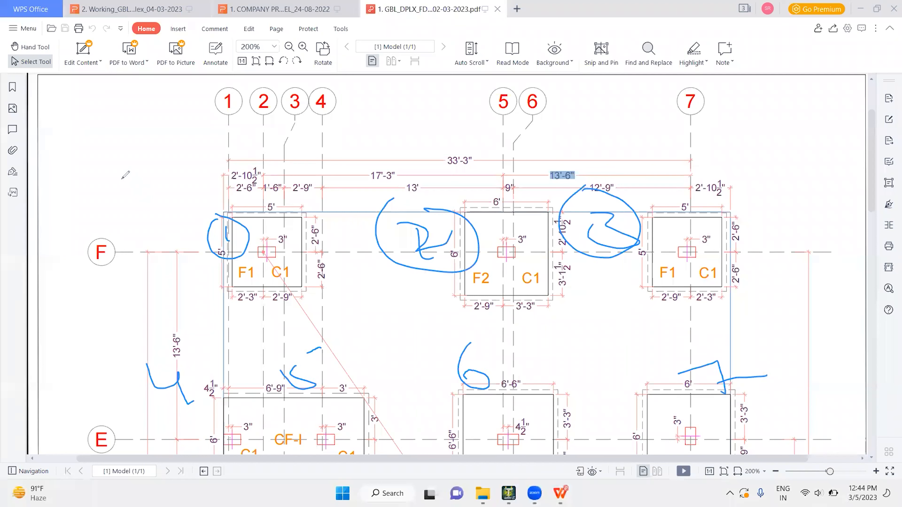
Draw a horizontal arrow lettered X and a downward arrow lettered Z beside grid line F with the annotation pen.
left_click_drag(113, 155, 149, 153)
mouse_move(123, 141)
left_mouse_down()
mouse_move(156, 156)
mouse_move(142, 168)
left_mouse_up()
mouse_move(188, 143)
left_mouse_down()
mouse_move(167, 170)
mouse_move(199, 183)
left_mouse_up()
left_click_drag(90, 158, 96, 233)
left_click_drag(72, 215, 109, 229)
mouse_move(79, 283)
left_mouse_down()
mouse_move(113, 308)
mouse_move(146, 303)
left_mouse_up()
left_click_drag(89, 161, 108, 239)
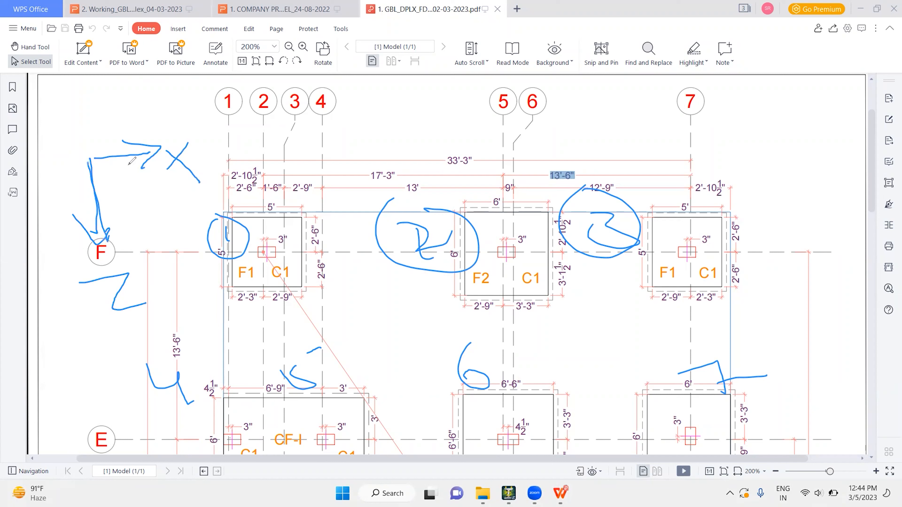
Mark both hand-drawn X and Z axes with circled plus signs and mark their common origin.
left_click_drag(75, 205, 115, 218)
mouse_move(150, 118)
left_mouse_down()
mouse_move(170, 114)
mouse_move(167, 130)
left_mouse_up()
left_click_drag(159, 99, 165, 97)
mouse_move(91, 237)
left_mouse_down()
mouse_move(49, 247)
mouse_move(69, 264)
left_mouse_up()
mouse_move(50, 222)
left_mouse_down()
mouse_move(41, 238)
mouse_move(99, 254)
mouse_move(52, 222)
left_mouse_up()
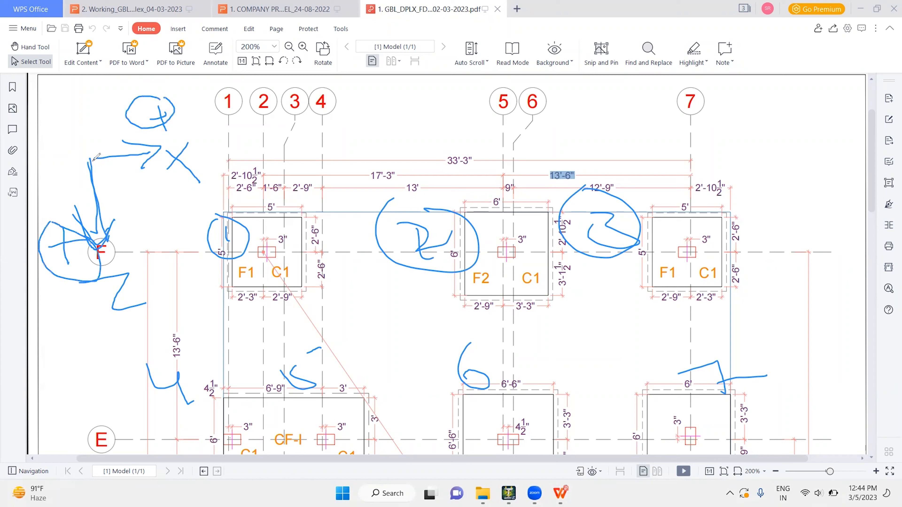
left_click_drag(92, 160, 89, 160)
Annotate the span from the grid 2 column to the grid 5 column on row F, circling 17'-3" and a plus sign.
mouse_move(280, 232)
left_mouse_down()
mouse_move(245, 235)
mouse_move(270, 264)
mouse_move(284, 229)
mouse_move(273, 249)
mouse_move(431, 253)
mouse_move(559, 242)
left_mouse_up()
mouse_move(395, 160)
left_mouse_down()
mouse_move(367, 180)
mouse_move(388, 157)
left_mouse_up()
mouse_move(269, 147)
left_mouse_down()
mouse_move(426, 164)
mouse_move(488, 153)
mouse_move(480, 164)
left_mouse_up()
mouse_move(294, 136)
left_mouse_down()
mouse_move(257, 149)
mouse_move(288, 161)
left_mouse_up()
mouse_move(348, 128)
left_mouse_down()
mouse_move(439, 132)
mouse_move(471, 116)
mouse_move(465, 133)
mouse_move(481, 122)
mouse_move(440, 110)
left_mouse_up()
left_click_drag(192, 149, 269, 127)
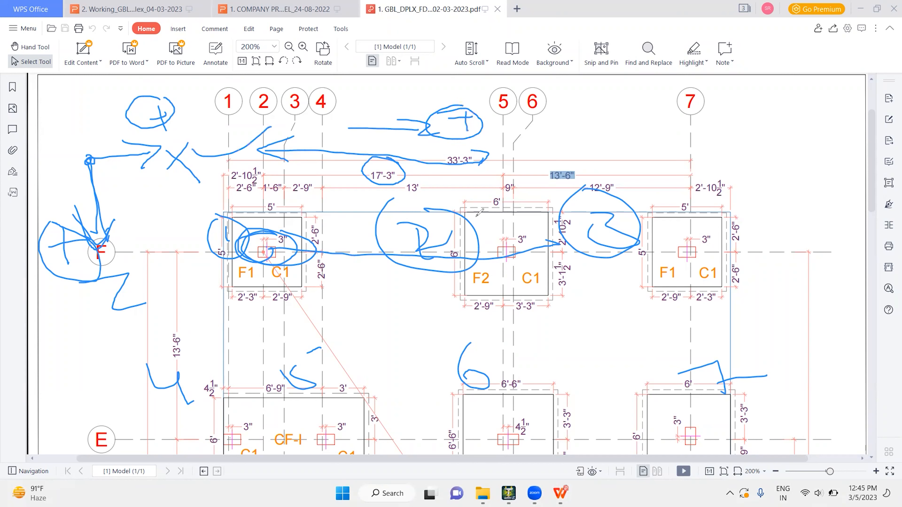
mouse_move(494, 237)
left_mouse_down()
mouse_move(507, 264)
mouse_move(500, 233)
left_mouse_up()
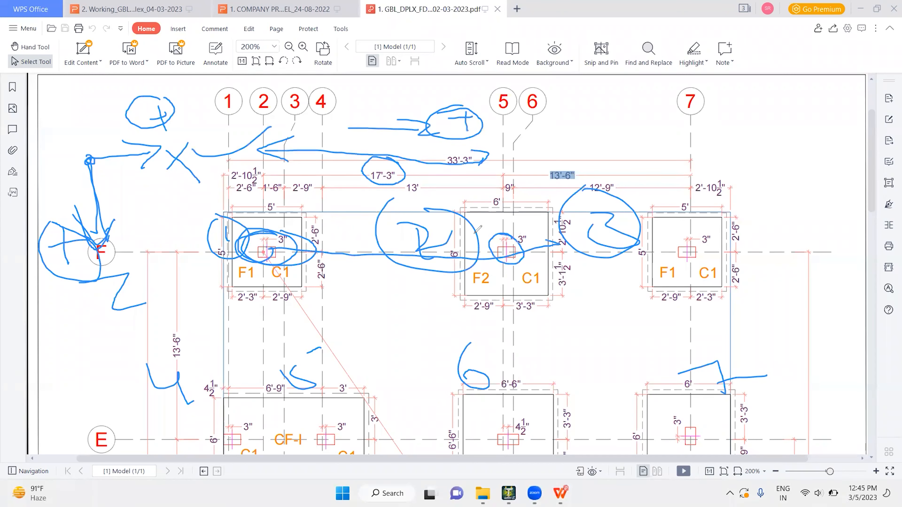
Draw an arrow lettered X from grid 5 towards grid 7 and circle the row F columns.
left_click_drag(521, 155, 592, 154)
mouse_move(576, 144)
left_mouse_down()
mouse_move(604, 147)
mouse_move(597, 170)
left_mouse_up()
mouse_move(657, 135)
left_mouse_down()
mouse_move(637, 167)
mouse_move(671, 164)
left_mouse_up()
mouse_move(263, 231)
left_mouse_down()
mouse_move(288, 250)
mouse_move(280, 238)
left_mouse_up()
left_click_drag(458, 253, 465, 264)
left_click_drag(707, 223, 696, 234)
Loop around the row F footings and draw a downward arrow marked plus and an upward arrow marked minus beside grid 7.
left_click_drag(759, 201, 766, 288)
left_click_drag(748, 259, 778, 281)
mouse_move(790, 239)
left_mouse_down()
mouse_move(802, 260)
mouse_move(811, 226)
left_mouse_up()
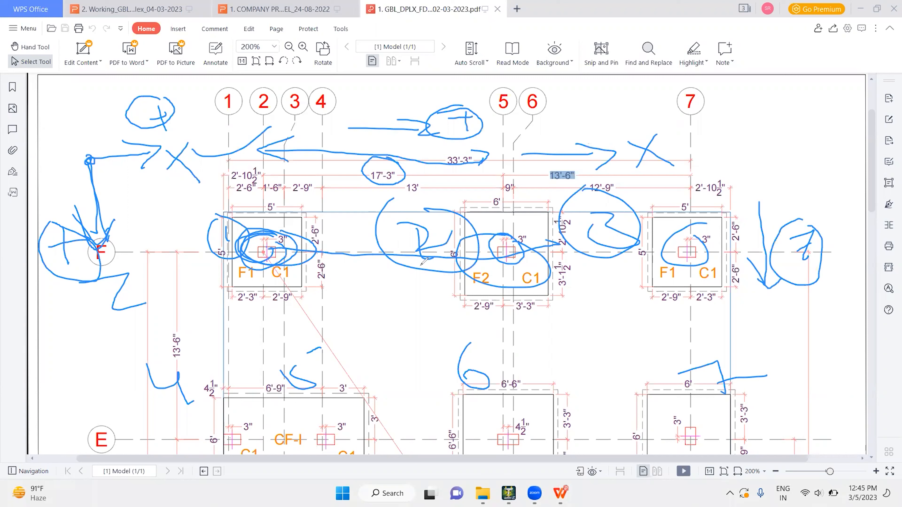
mouse_move(282, 222)
left_mouse_down()
mouse_move(778, 291)
mouse_move(166, 229)
left_mouse_up()
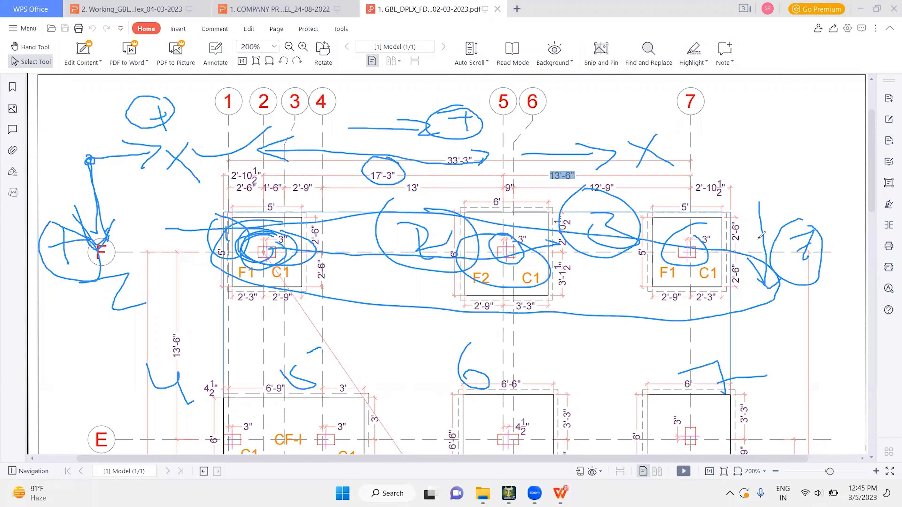
left_click_drag(744, 140, 752, 198)
mouse_move(725, 163)
left_mouse_down()
mouse_move(742, 135)
mouse_move(758, 145)
left_mouse_up()
mouse_move(778, 141)
left_mouse_down()
mouse_move(784, 167)
mouse_move(801, 129)
mouse_move(814, 174)
mouse_move(808, 135)
left_mouse_up()
left_click_drag(767, 159, 771, 155)
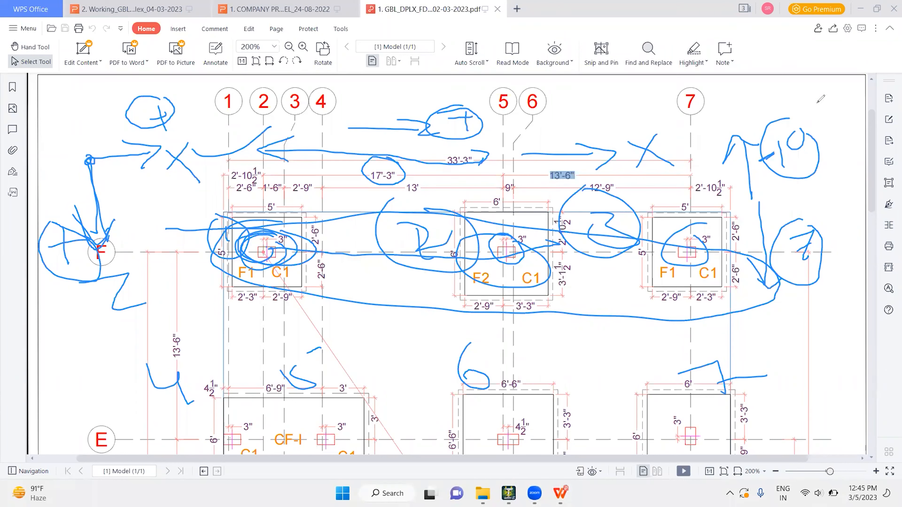
Arrange the foundation layout PDF and the STAAD.Pro window of the empty Duplex_05-03-2023 model side by side.
scroll(420, 178, "down", 1, "ctrl")
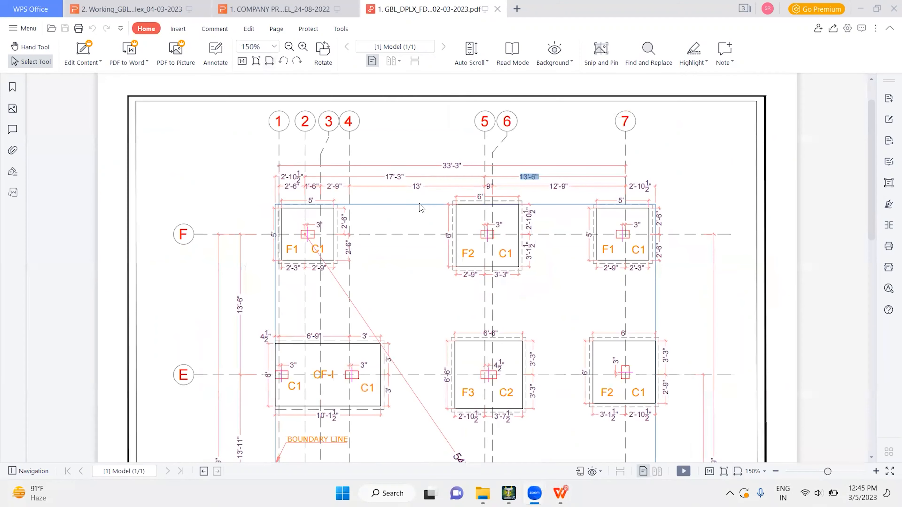
scroll(397, 235, "down", 2)
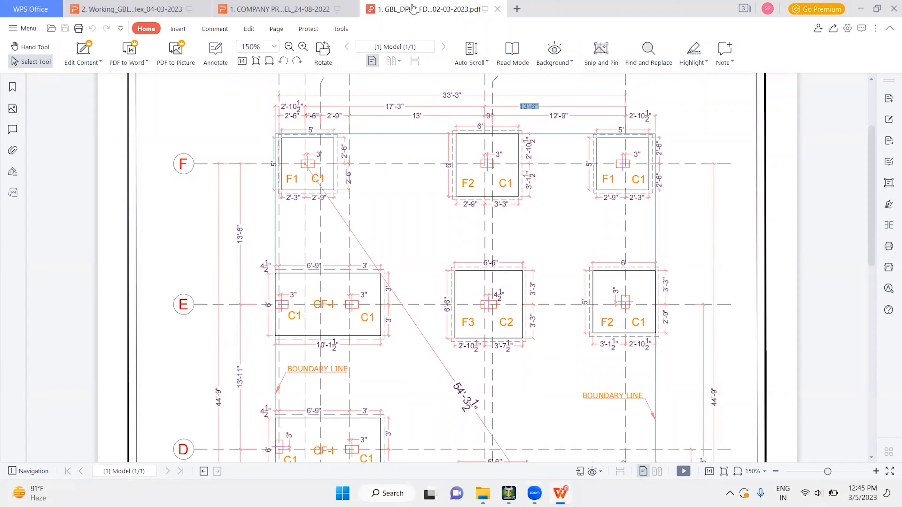
left_click_drag(401, 15, 900, 160)
left_click(496, 493)
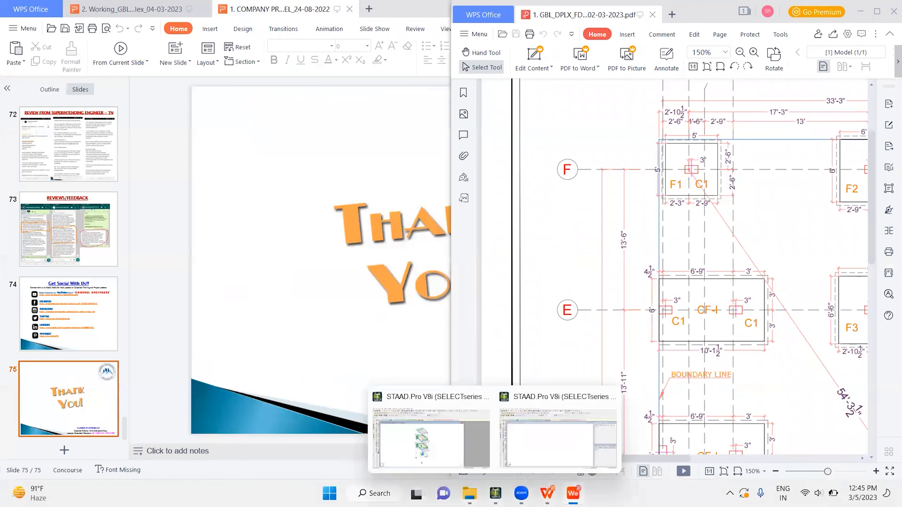
left_click(559, 436)
left_click(496, 493)
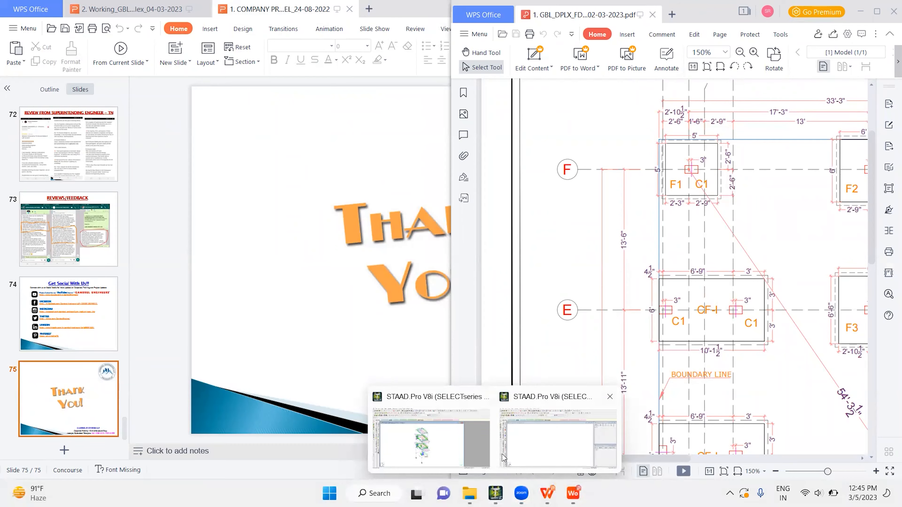
left_click(548, 439)
double_click(308, 2)
left_click_drag(309, 2, 1, 160)
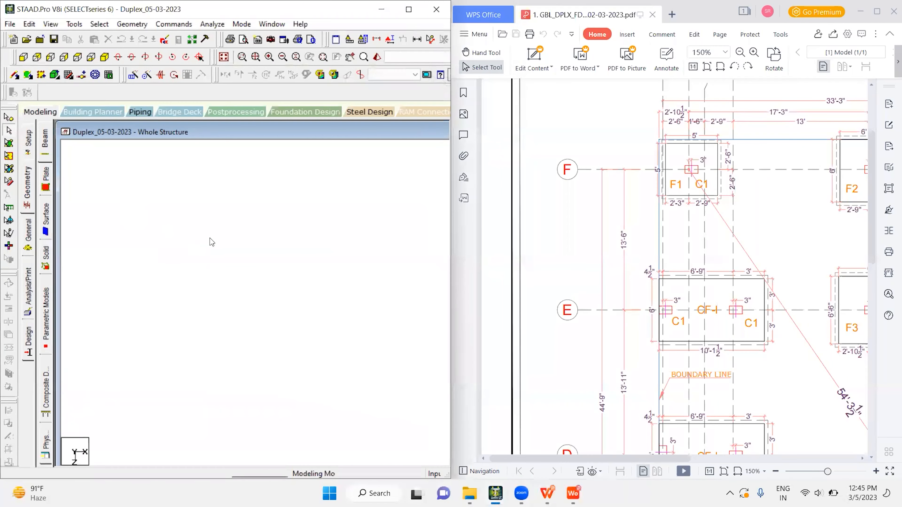
Open the beam geometry page and enter the first node at X 0, Y 0, Z 0 in the node table.
left_click(28, 185)
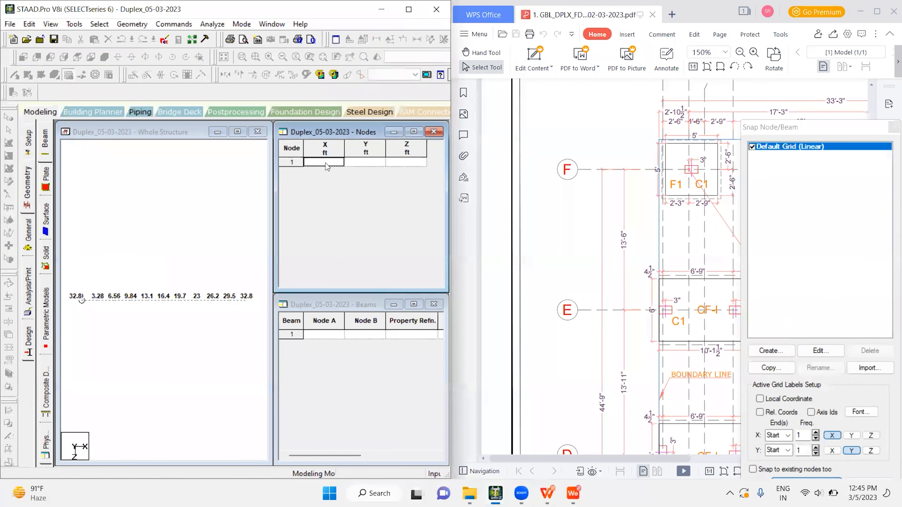
type("0")
key("Return")
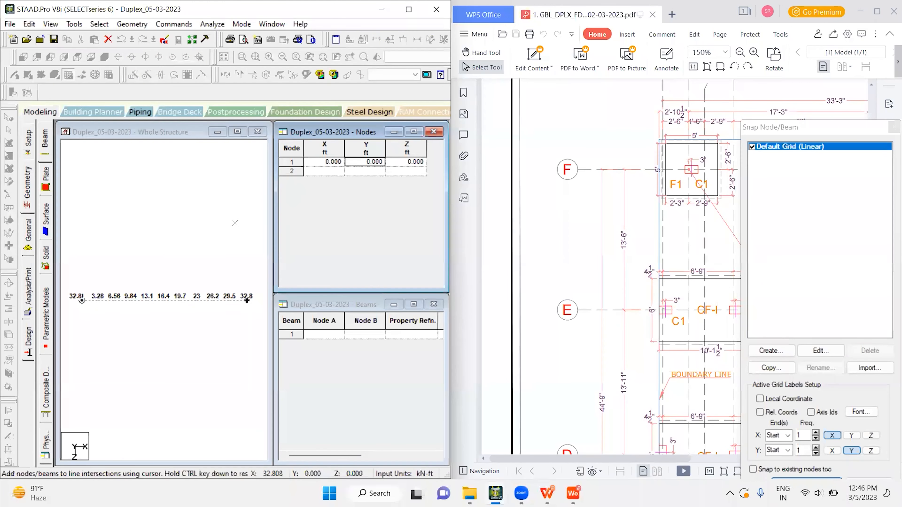
Leave grid snapping and undo both the stray node placed on the grid and the first node.
left_click(210, 226)
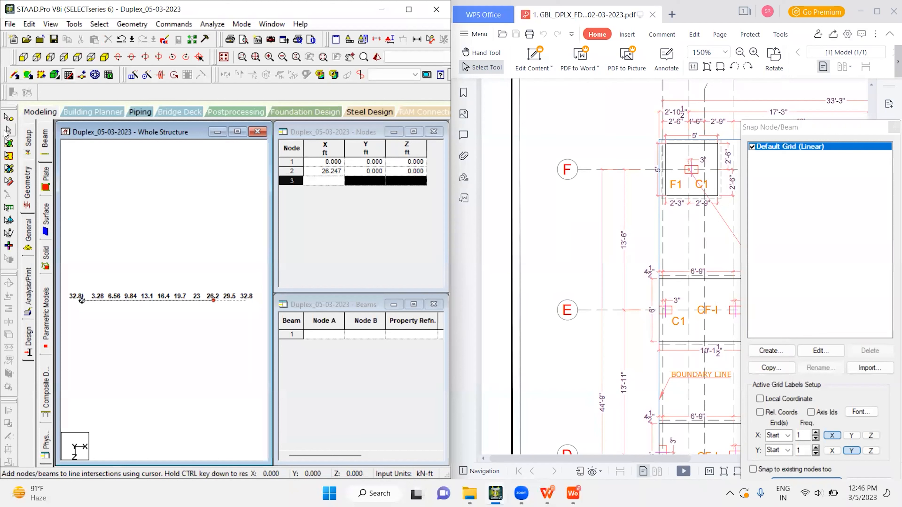
left_click(28, 143)
left_click(28, 183)
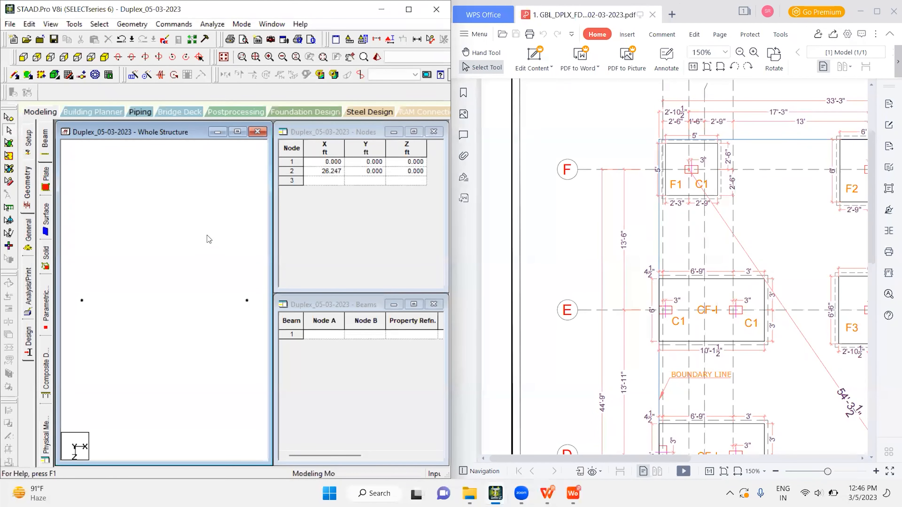
key("ctrl+z")
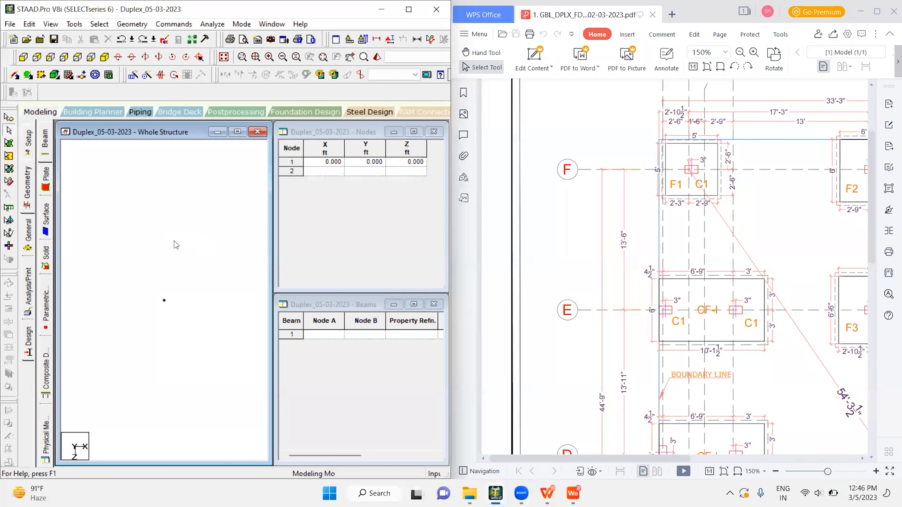
key("ctrl+z")
Enter node 1 at coordinates 0, 0, 0 ft in the node table and return to the structure view.
left_click(316, 162)
type("0")
key("Tab")
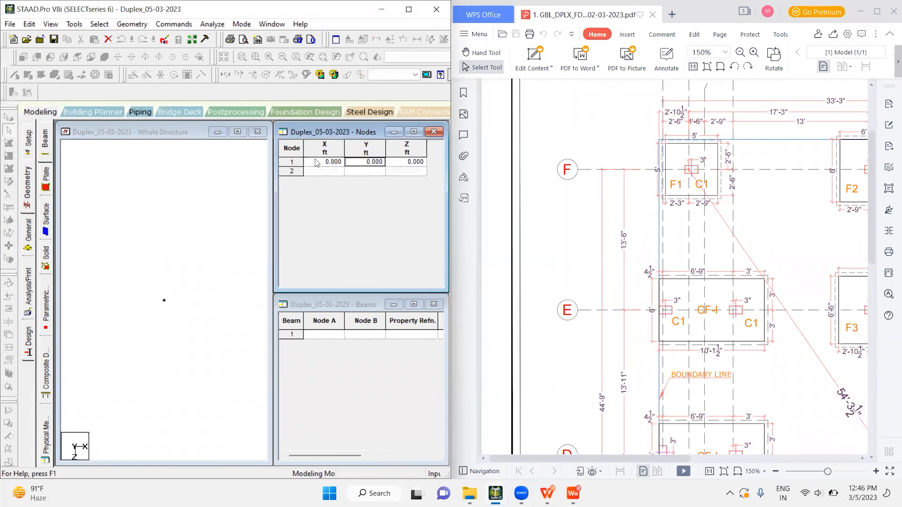
left_click(198, 322)
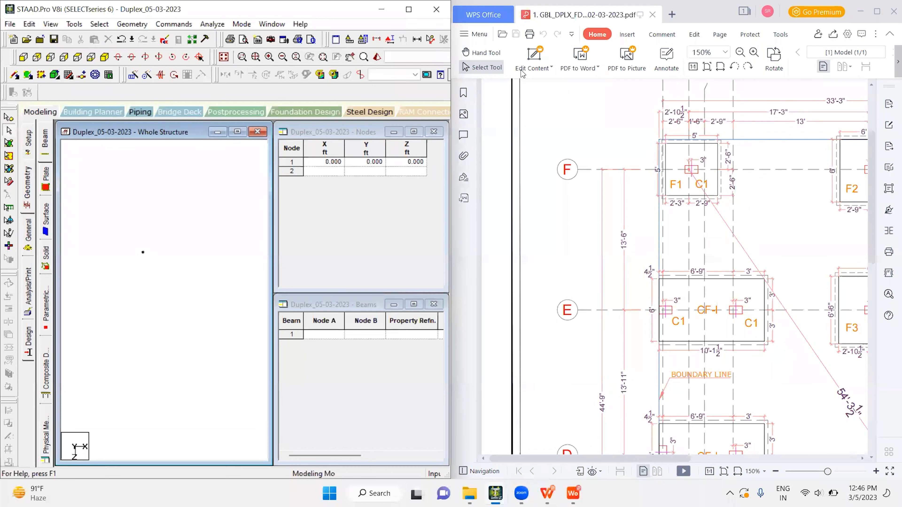
Link the origin node to the F1 column at grids 2 and F with the pen, underline towards 17'-3", and clear the drawings.
mouse_move(139, 238)
left_mouse_down()
mouse_move(577, 151)
mouse_move(721, 181)
mouse_move(694, 171)
left_mouse_up()
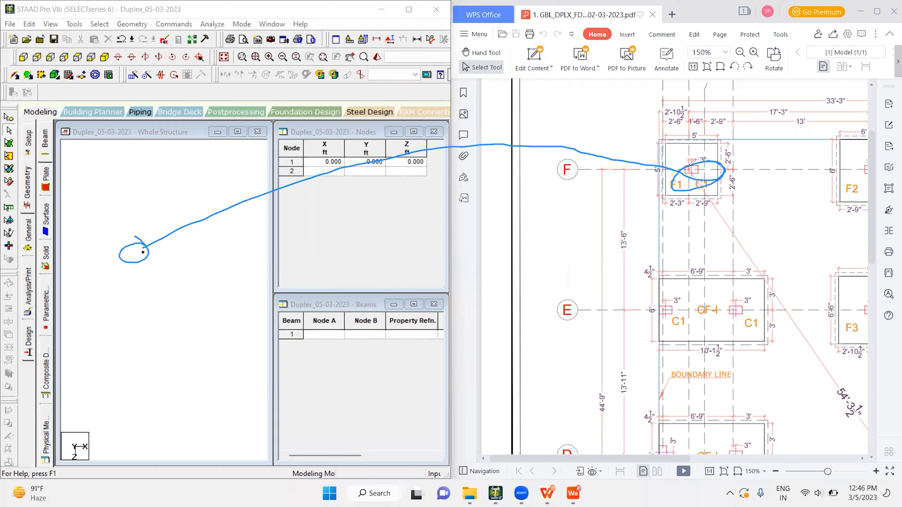
left_click_drag(606, 134, 663, 122)
mouse_move(633, 112)
left_mouse_down()
mouse_move(663, 121)
mouse_move(770, 112)
left_mouse_up()
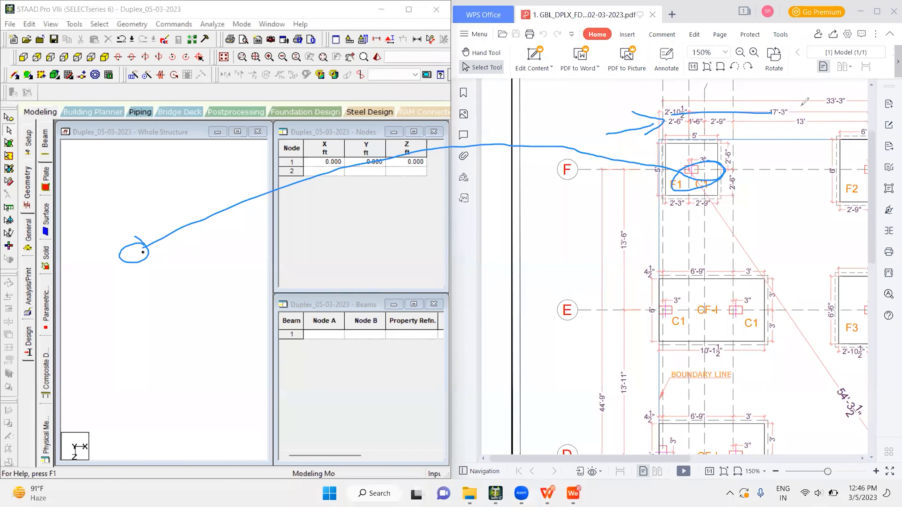
left_click(728, 87)
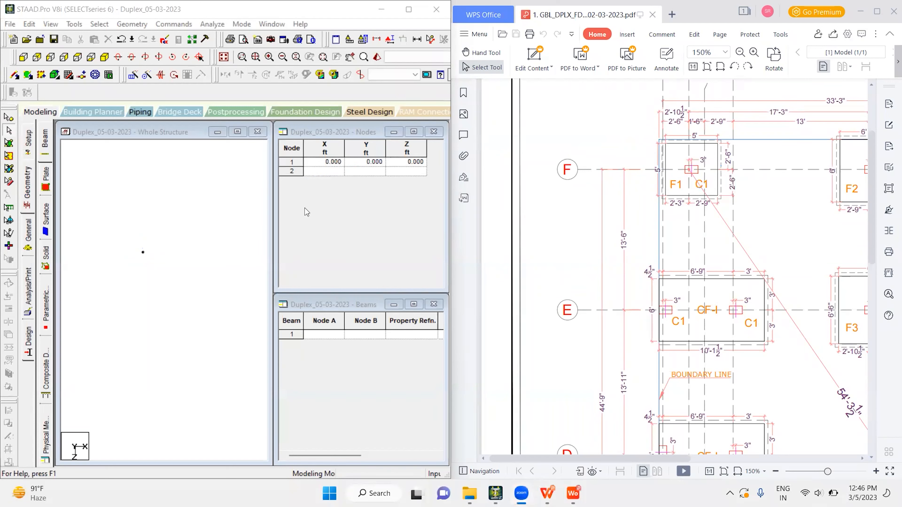
Copy the origin node and paste it with a move of 17.5 ft along X.
left_click(160, 212)
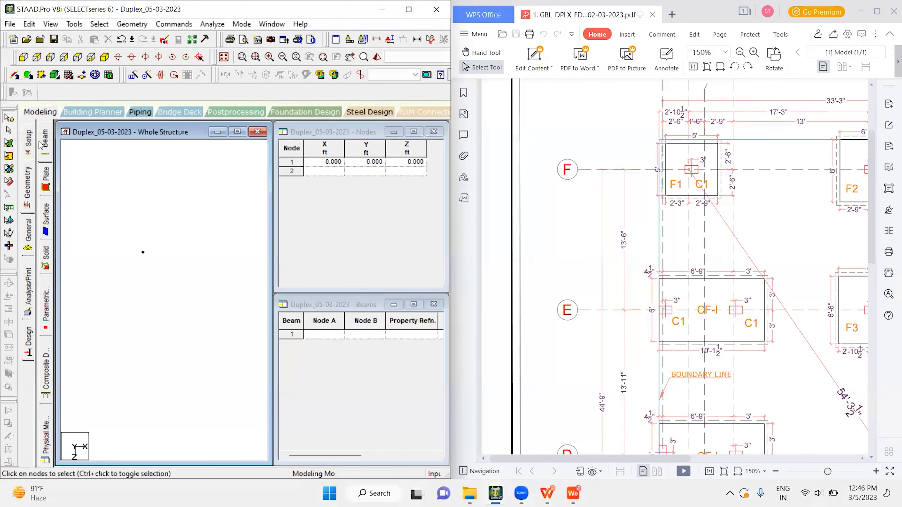
left_click_drag(117, 226, 170, 284)
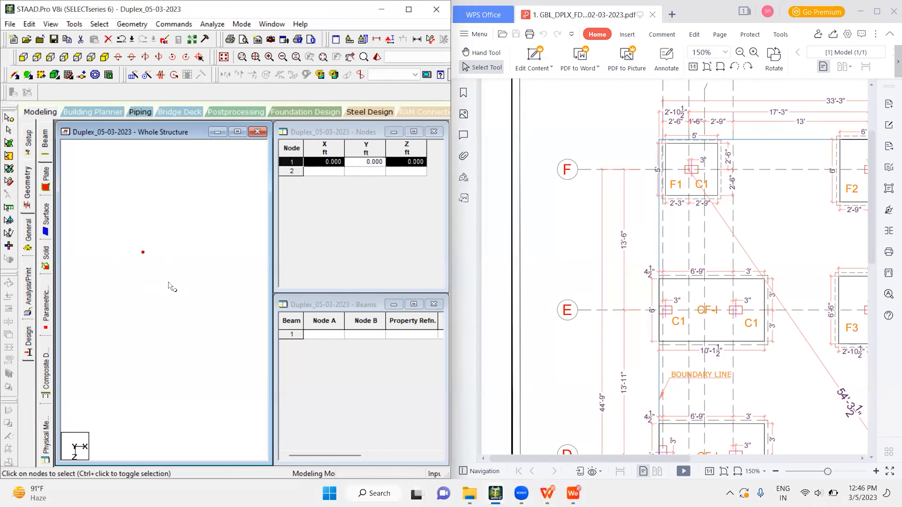
key("ctrl+c")
key("ctrl+v")
type("17")
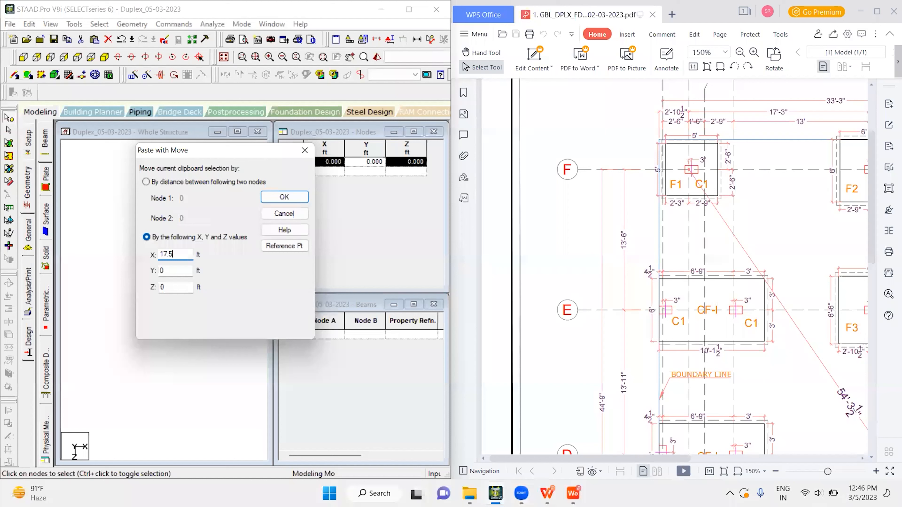
key("Return")
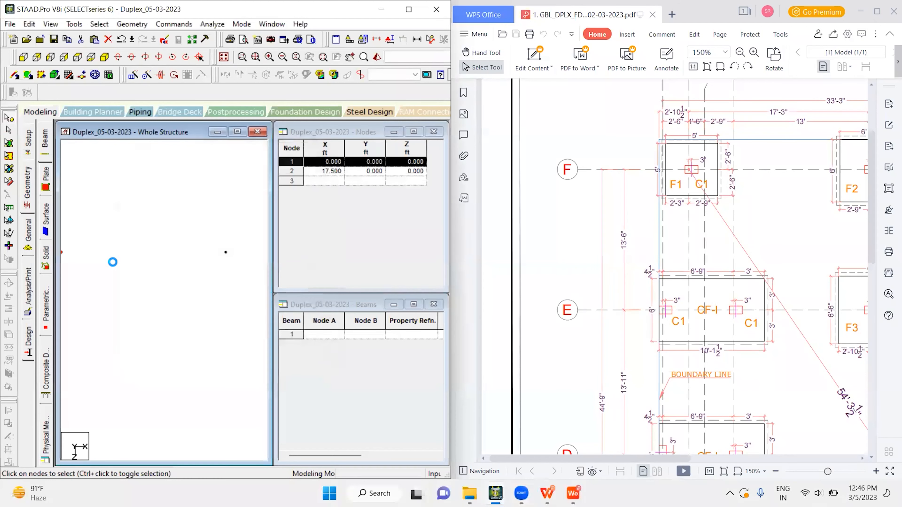
Maximise the whole-structure view and check the row F dimension between grids 5 and 7 in the foundation layout.
left_click(237, 132)
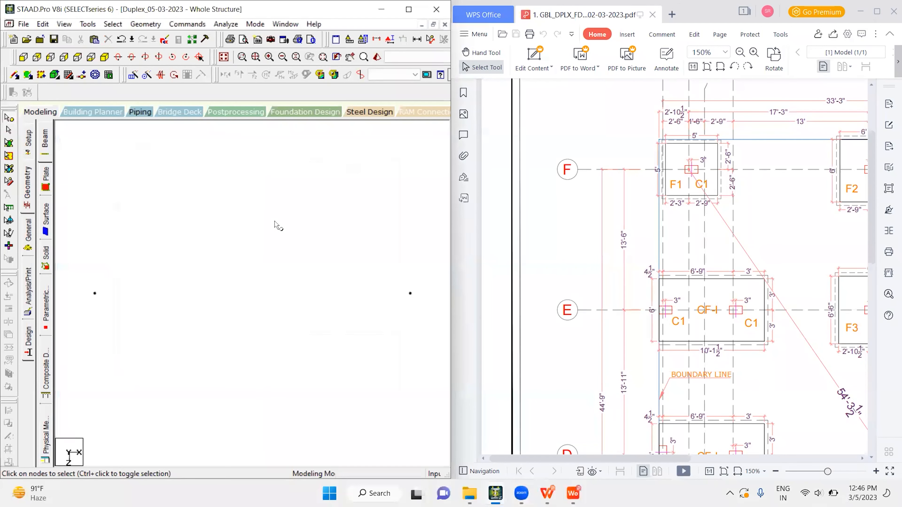
scroll(144, 233, "down", 1)
left_click(494, 84)
middle_click_drag(355, 267, 294, 256)
left_click_drag(280, 190, 324, 233)
left_click(624, 241)
scroll(702, 242, "down", 2, "ctrl")
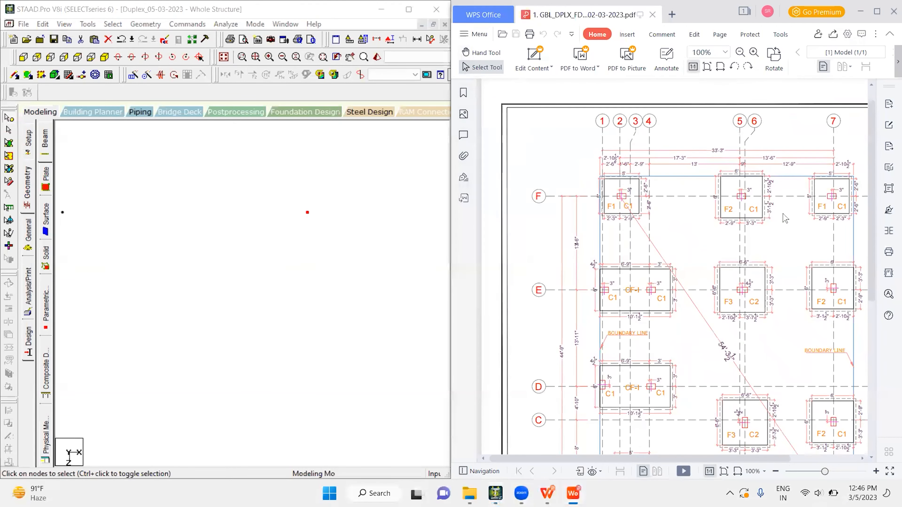
scroll(816, 149, "up", 2, "ctrl")
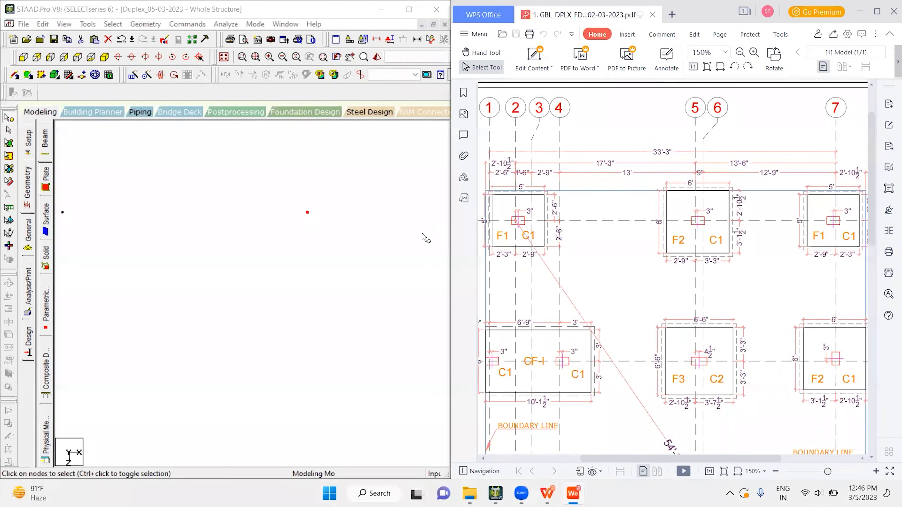
Select the node at X 17.5 ft and paste a copy of it moved 13.5 ft along X.
left_click_drag(263, 174, 339, 261)
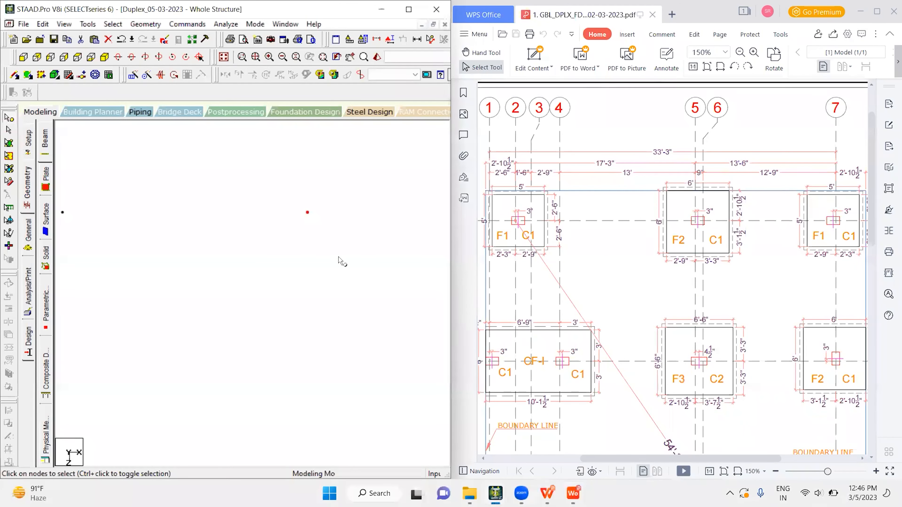
key("ctrl+v")
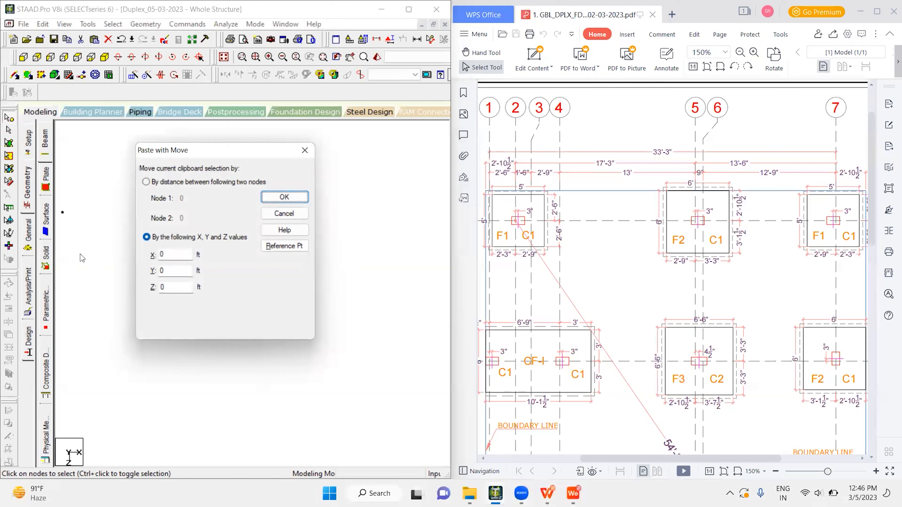
left_click_drag(176, 256, 114, 258)
type("-13.5")
key("Return")
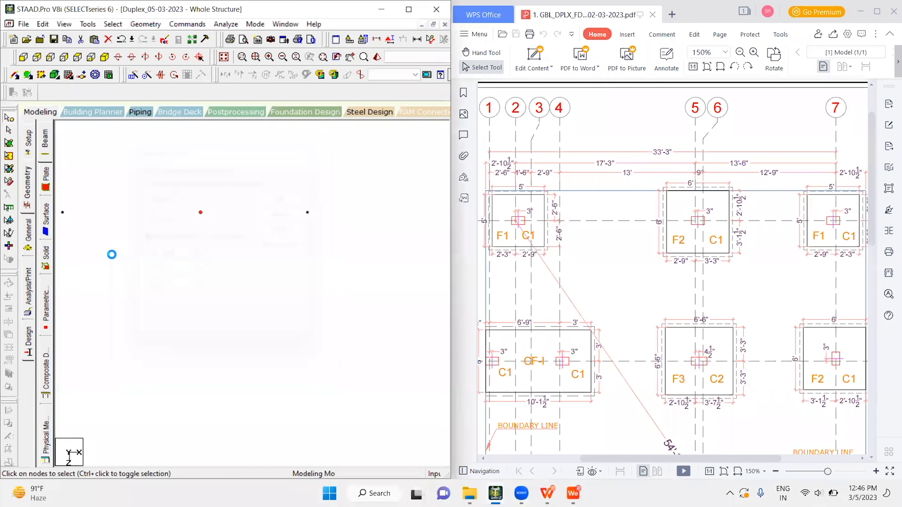
Mark the links from the row F columns to the row E columns on grids 5 and 7 of the foundation layout with the pen.
left_click(638, 274)
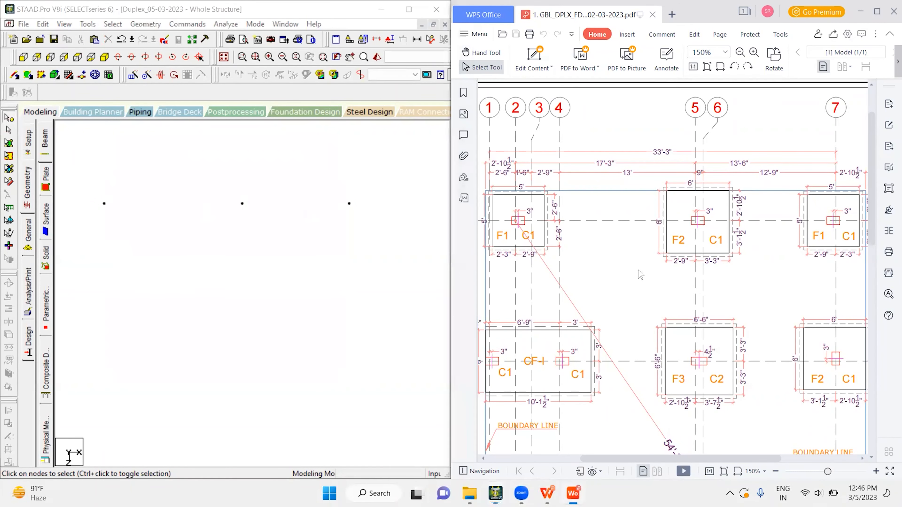
scroll(631, 292, "down", 1)
scroll(631, 292, "down", 2)
scroll(638, 282, "down", 3, "ctrl")
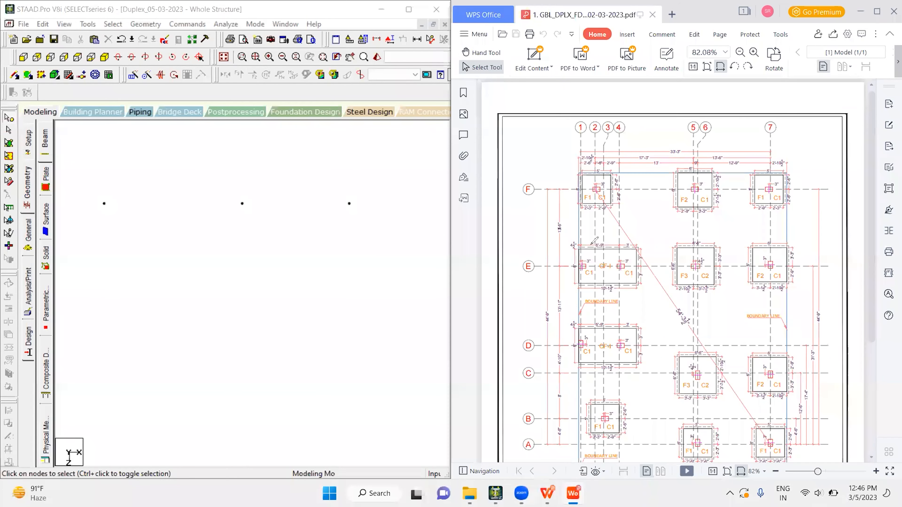
mouse_move(698, 182)
left_mouse_down()
mouse_move(708, 179)
mouse_move(714, 266)
mouse_move(690, 261)
mouse_move(705, 245)
left_mouse_up()
mouse_move(763, 183)
left_mouse_down()
mouse_move(766, 248)
mouse_move(758, 250)
left_mouse_up()
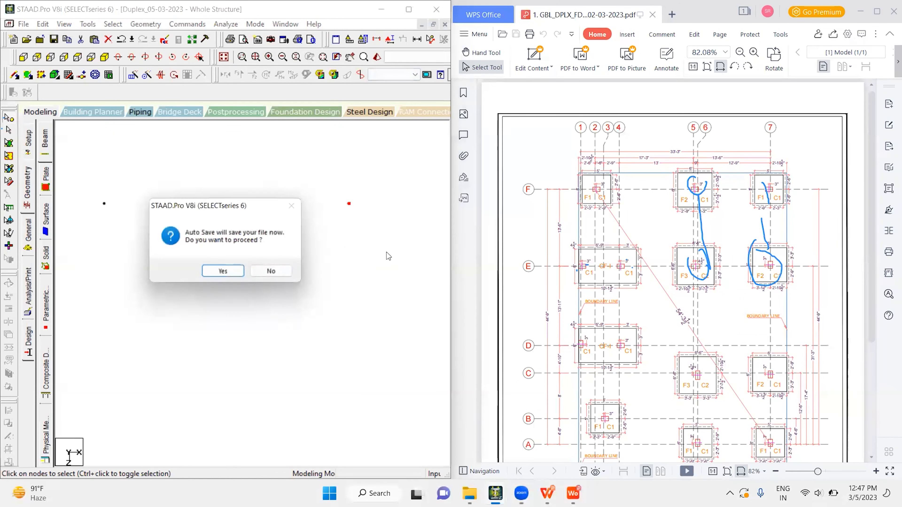
Accept the auto save and paste copies of the two row F nodes on grids 5 and 7 moved 13.5 ft along Z.
left_click(223, 271)
left_click(203, 270)
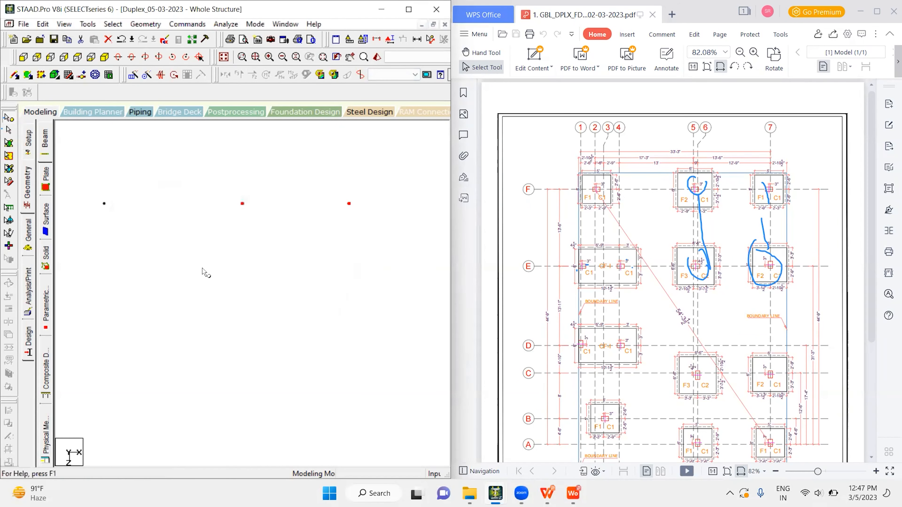
key("ctrl+c")
key("ctrl+v")
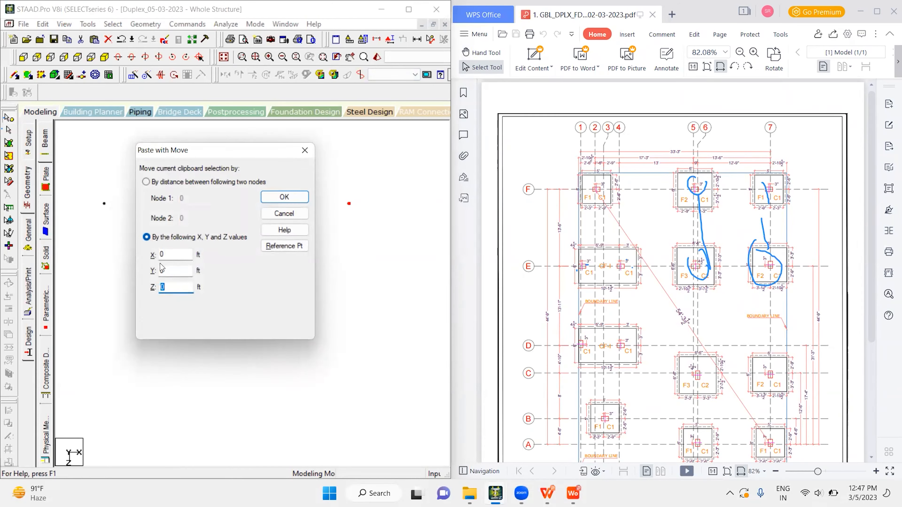
type("11.5")
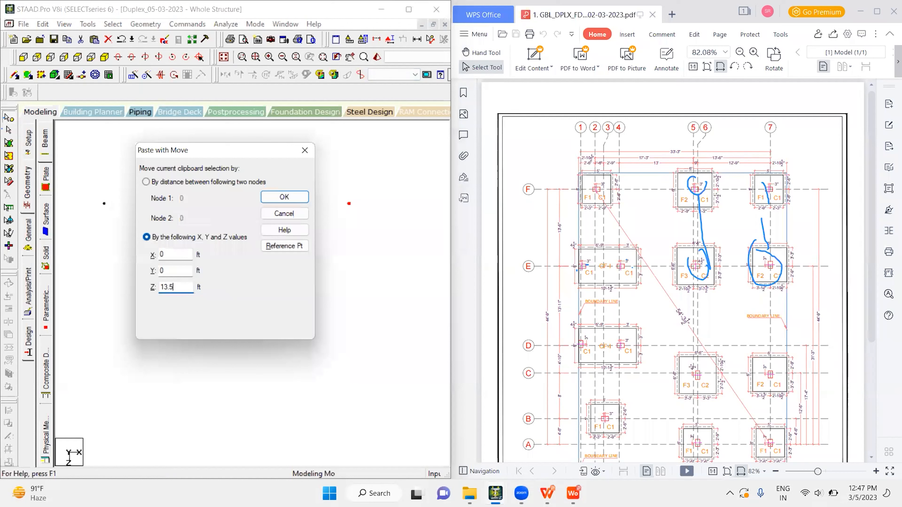
key("Return")
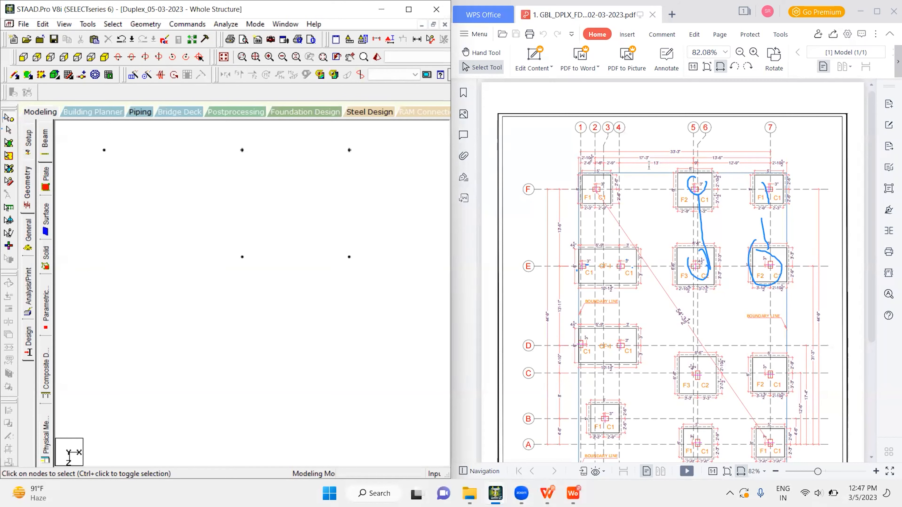
Check the grid 4 to 5 spacing in the foundation layout and paste a copy of the row E grid 5 node moved -13 ft along X.
key("alt+Tab")
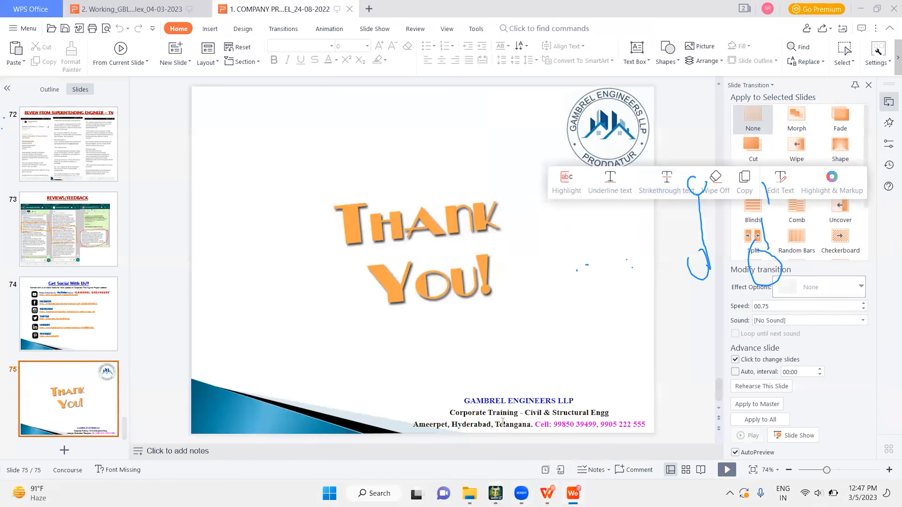
left_click(447, 450)
mouse_move(573, 493)
left_click(508, 437)
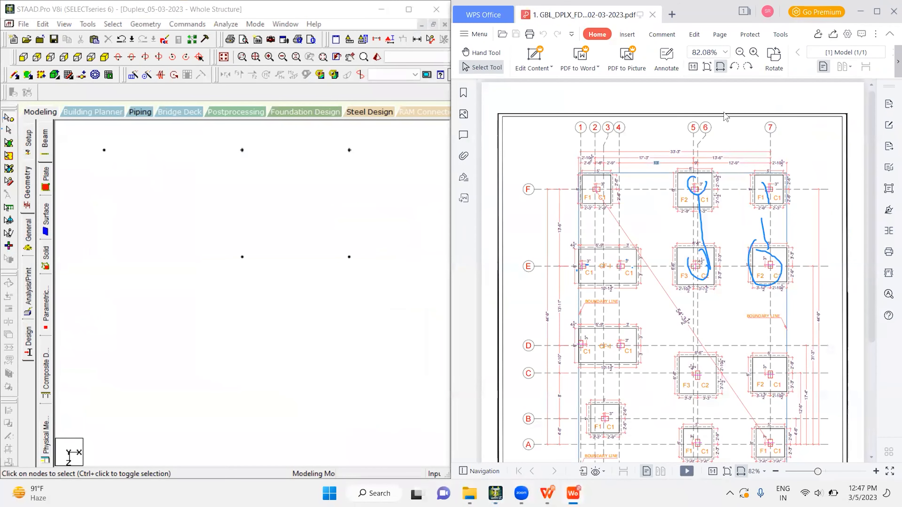
scroll(677, 219, "up", 5, "ctrl")
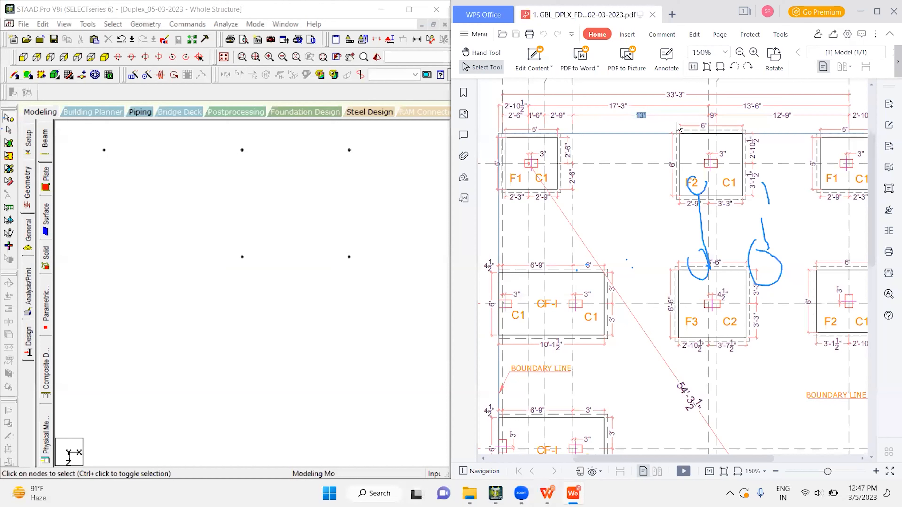
left_click(360, 210)
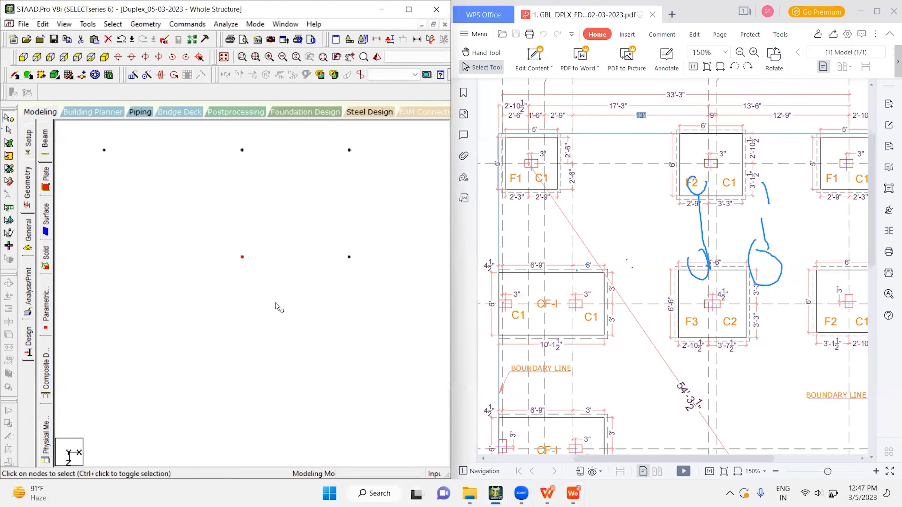
key("ctrl+v")
type("-13")
key("Return")
middle_click_drag(165, 321, 220, 322)
left_click(220, 323)
Mark the two row E columns of footing CF-1 and the dimensions between grids 1 and 4 with the pen.
left_click(609, 243)
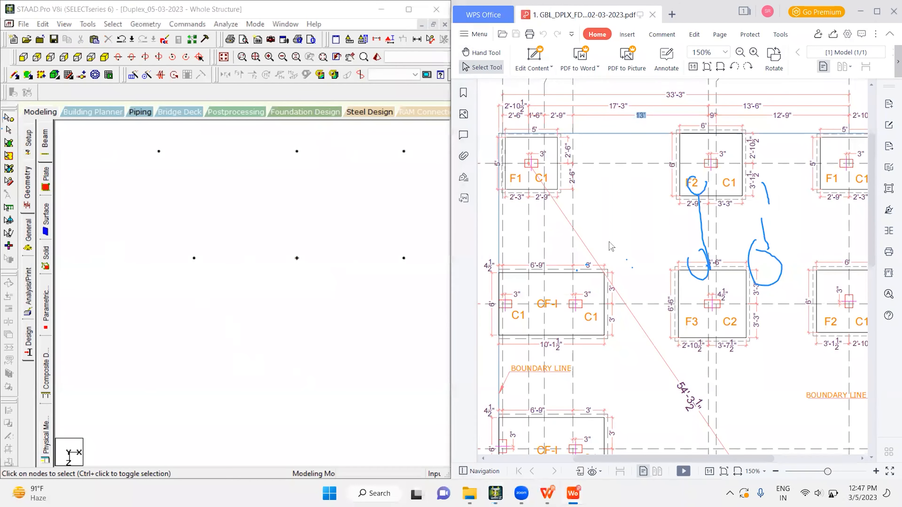
left_click_drag(581, 294, 573, 299)
left_click_drag(506, 292, 517, 296)
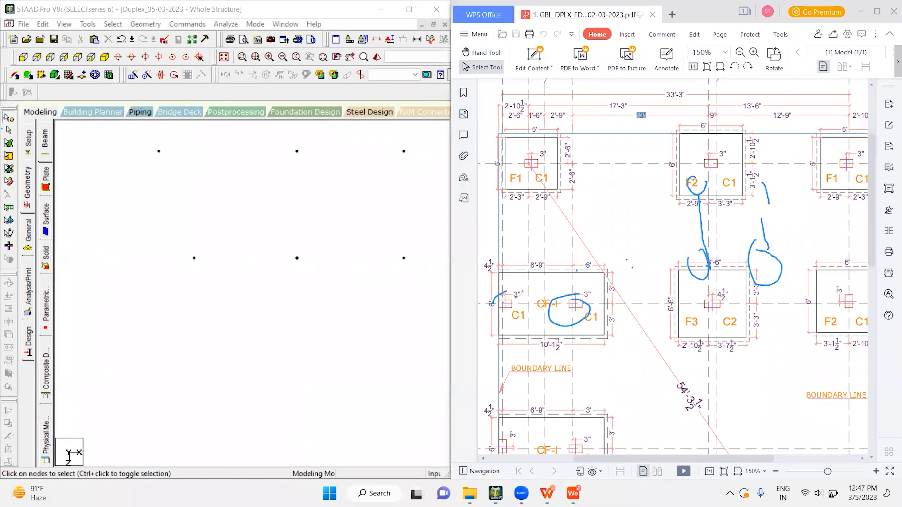
mouse_move(502, 257)
left_mouse_down()
mouse_move(579, 252)
mouse_move(569, 263)
left_mouse_up()
mouse_move(550, 255)
left_mouse_down()
mouse_move(525, 253)
mouse_move(543, 275)
mouse_move(527, 253)
mouse_move(549, 247)
mouse_move(529, 264)
mouse_move(554, 249)
left_mouse_up()
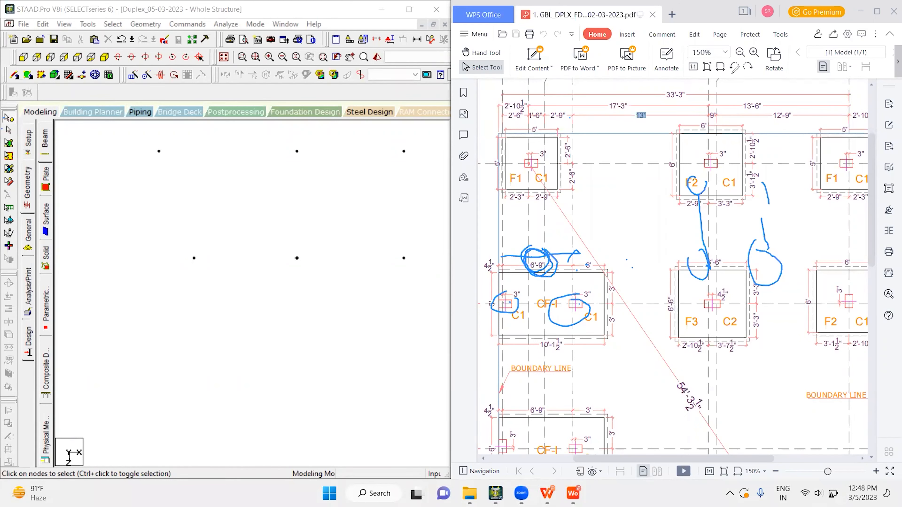
left_click(730, 72)
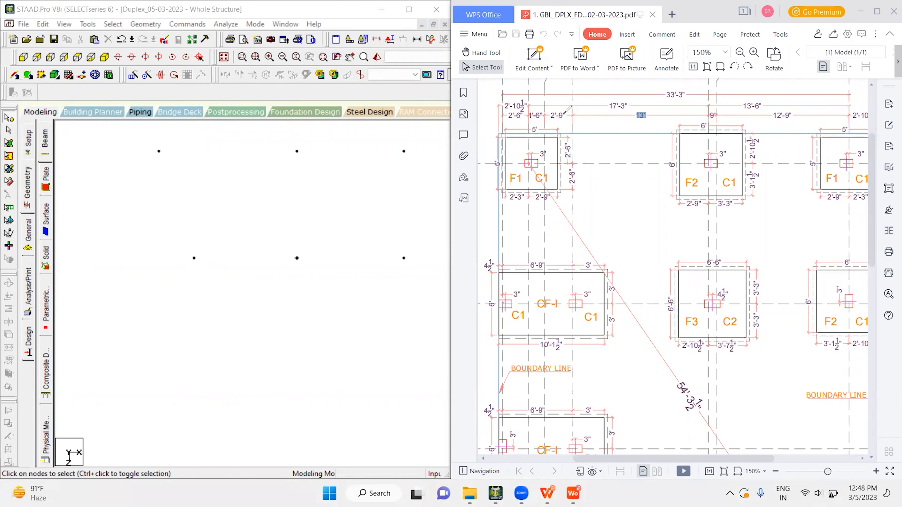
left_click_drag(567, 104, 524, 107)
Select the row E node on grid 4 and paste a copy of it moved -6.75 ft along X.
left_click_drag(159, 242, 221, 314)
key("ctrl+v")
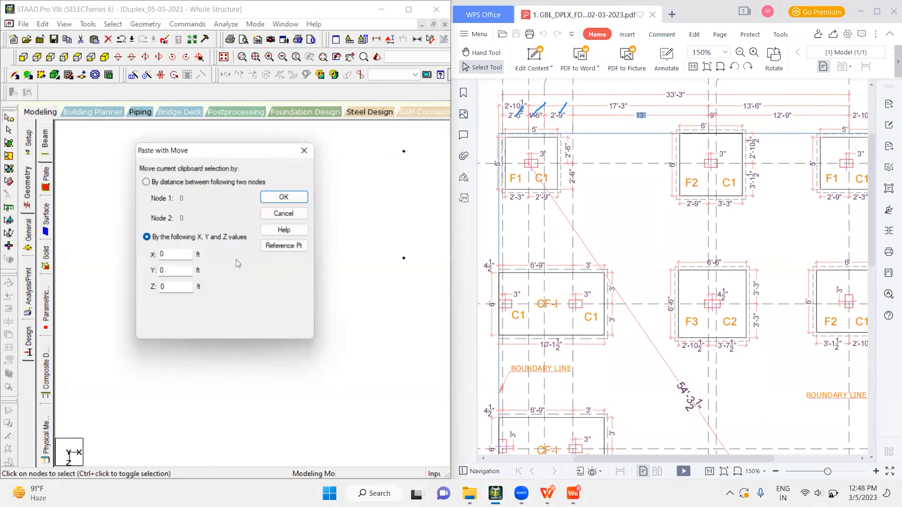
type("6.7")
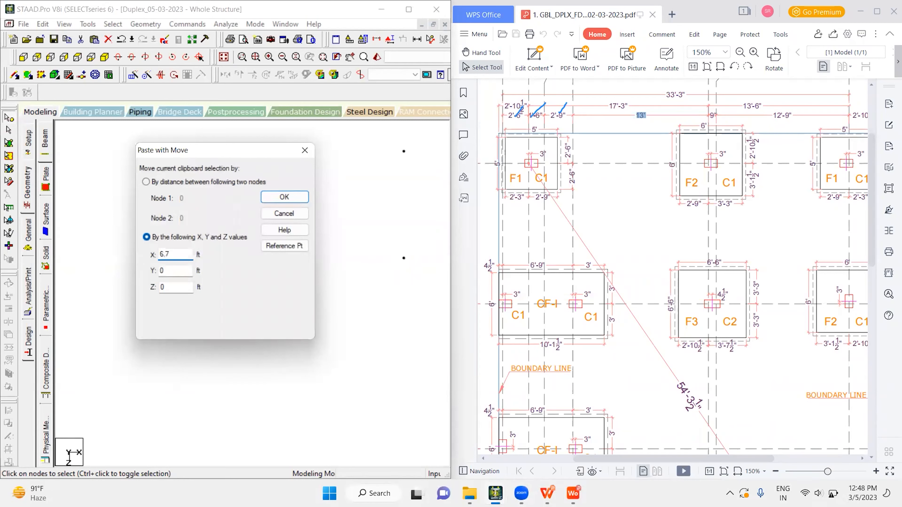
key("BackSpace")
key("BackSpace")
key("BackSpace")
type("75")
left_click(284, 197)
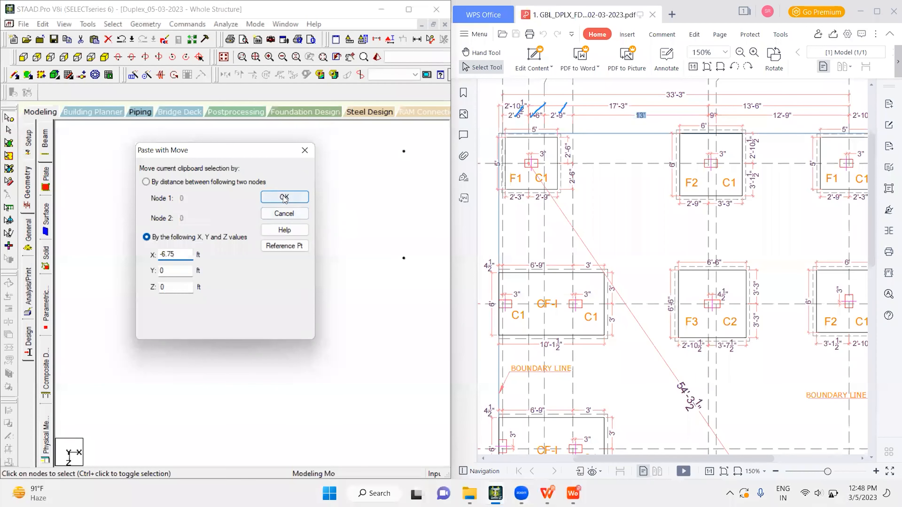
middle_click_drag(316, 302, 276, 319)
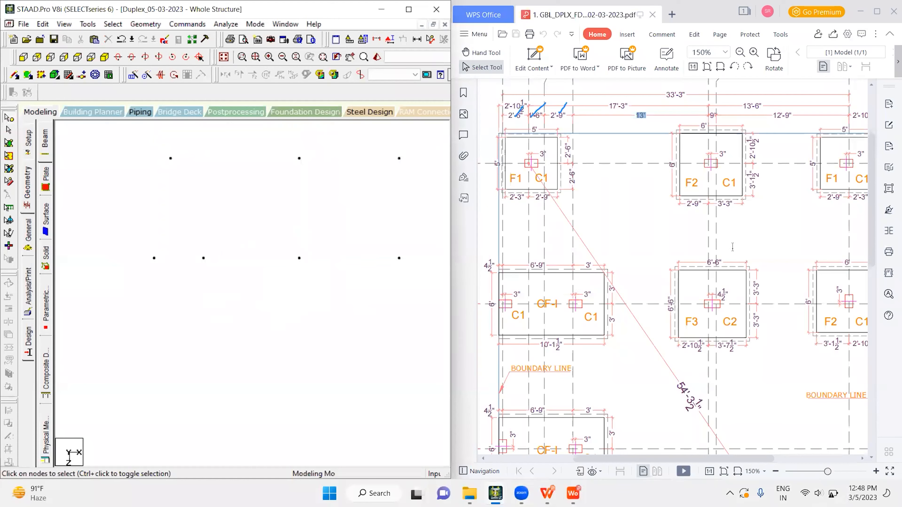
Check the row E to D spacing in the foundation layout and paste copies of the two CF-1 nodes moved 14 ft along Z.
left_click(656, 238)
scroll(624, 231, "down", 2, "ctrl")
scroll(623, 233, "down", 1, "ctrl")
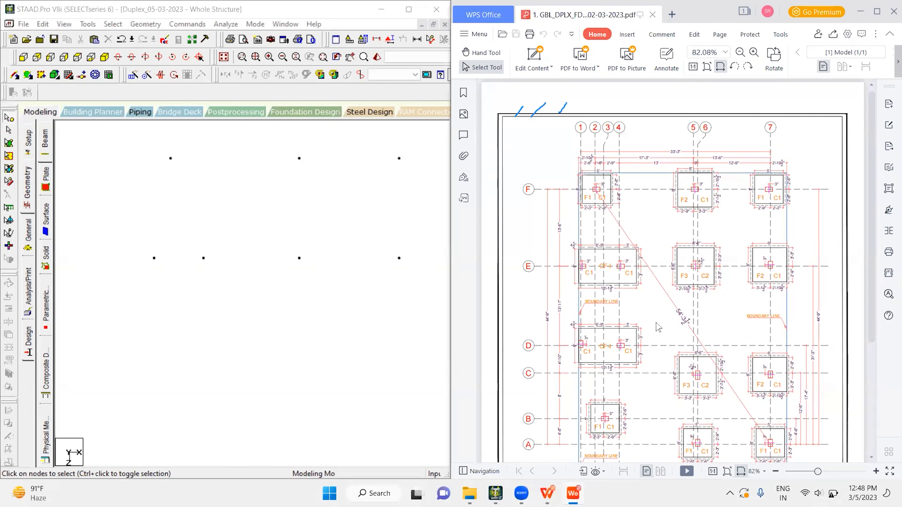
scroll(670, 323, "up", 2, "ctrl")
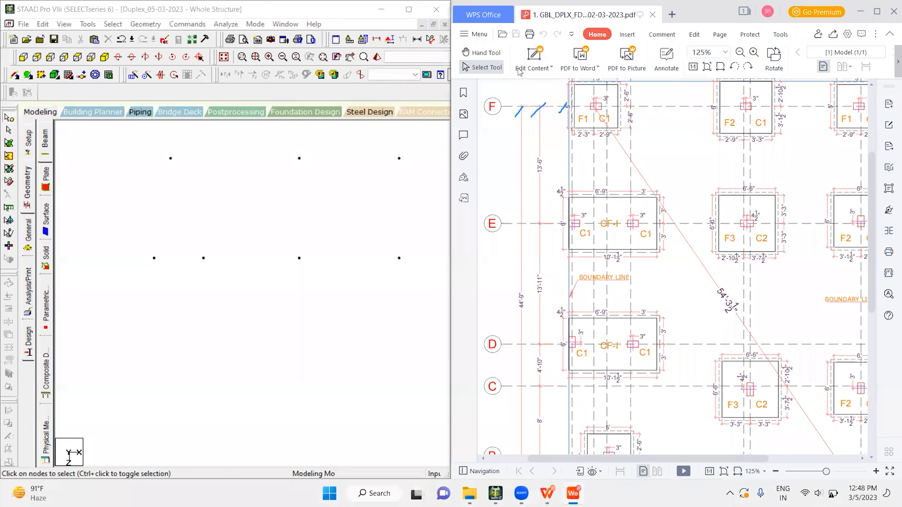
left_click_drag(101, 228, 237, 286)
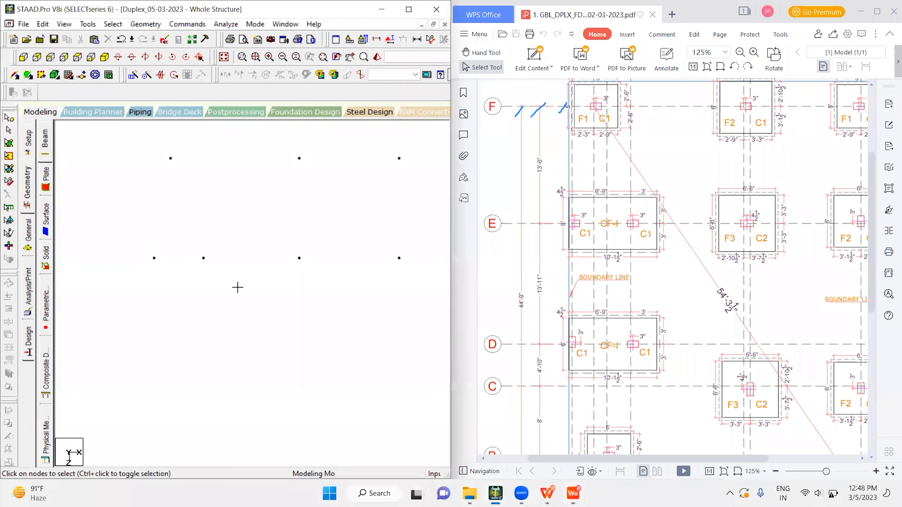
key("ctrl+v")
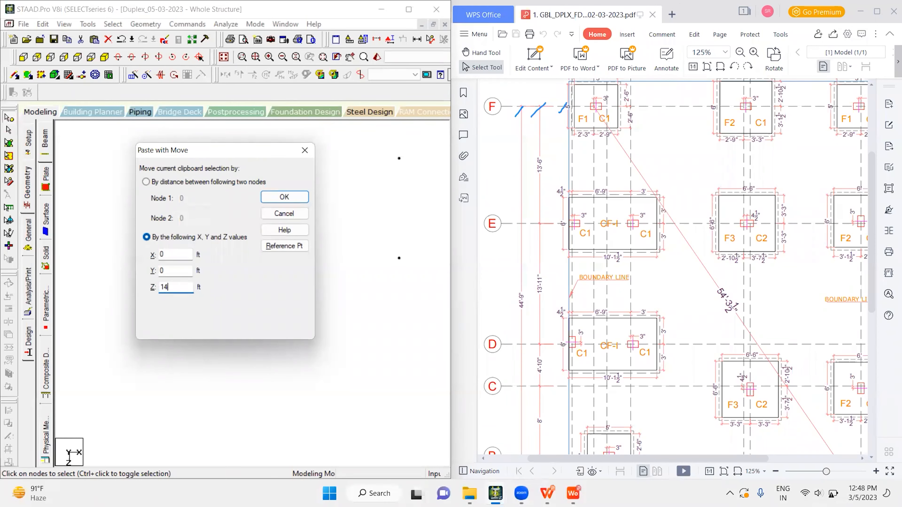
type("14")
key("Return")
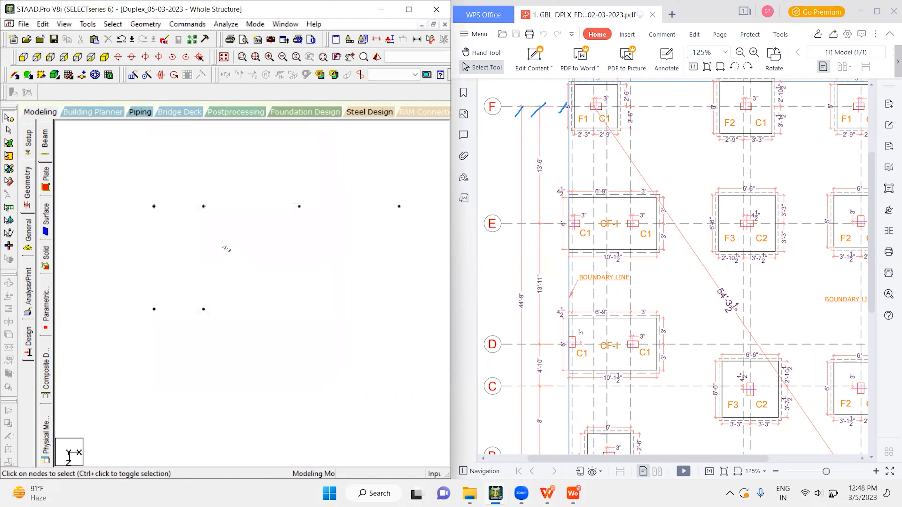
Examine the foundation layout for the positions of the row C columns on grids 5, 6 and 7 relative to rows E and F.
scroll(228, 247, "down", 3)
left_click(653, 304)
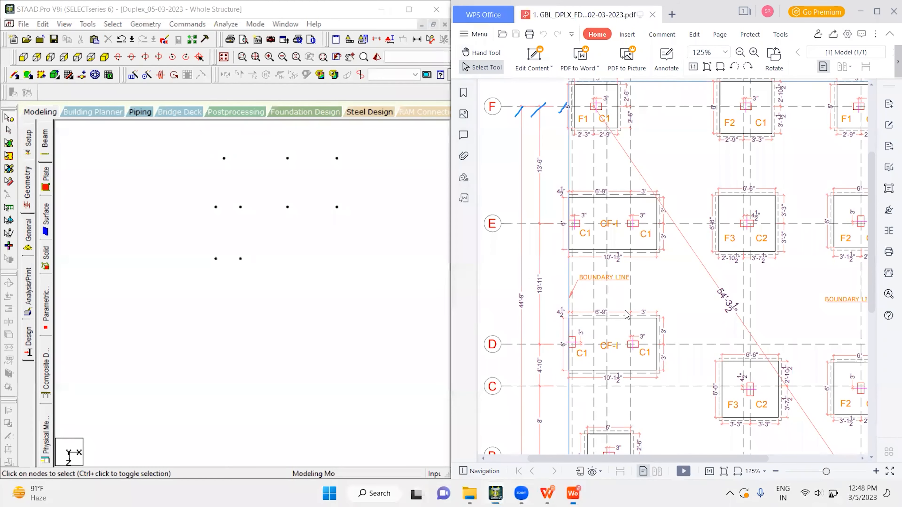
scroll(653, 304, "down", 2)
scroll(653, 304, "down", 1)
scroll(653, 304, "down", 1, "ctrl")
left_click_drag(749, 458, 787, 457)
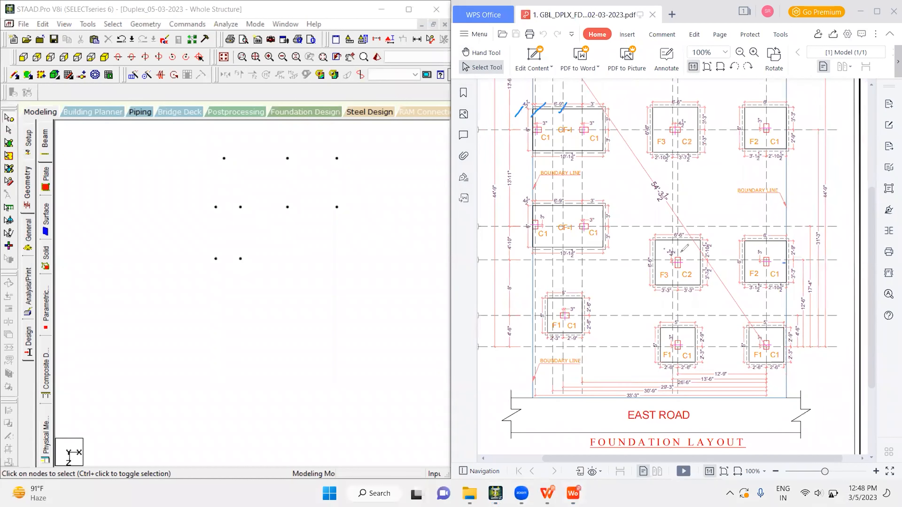
mouse_move(688, 116)
left_mouse_down()
mouse_move(667, 140)
mouse_move(692, 121)
left_mouse_up()
scroll(603, 181, "up", 4, "ctrl")
scroll(604, 182, "down", 2, "ctrl")
scroll(618, 199, "up", 5)
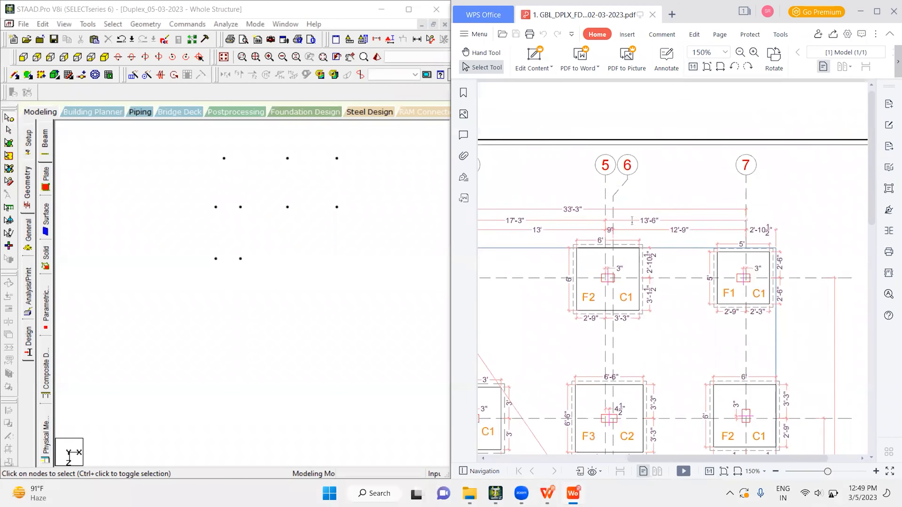
scroll(632, 220, "down", 6)
scroll(634, 222, "up", 3)
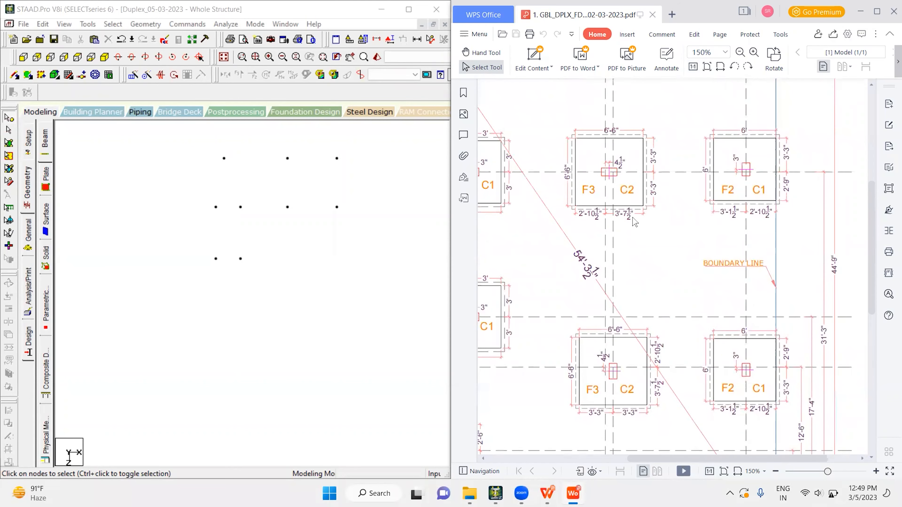
scroll(634, 216, "down", 1, "ctrl")
scroll(633, 208, "down", 2)
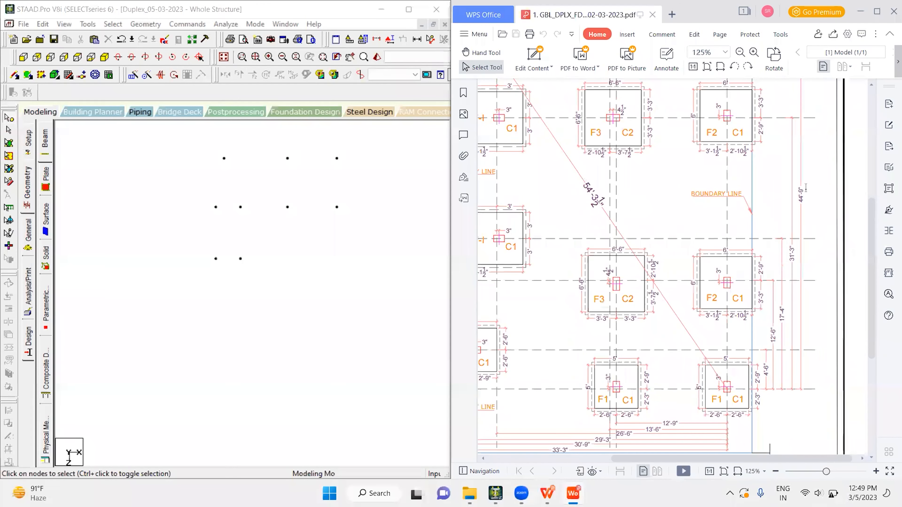
Mark row C from the grid 7 column with the pen and check the spacings between rows E, D and C in the layout.
left_click_drag(717, 282, 805, 278)
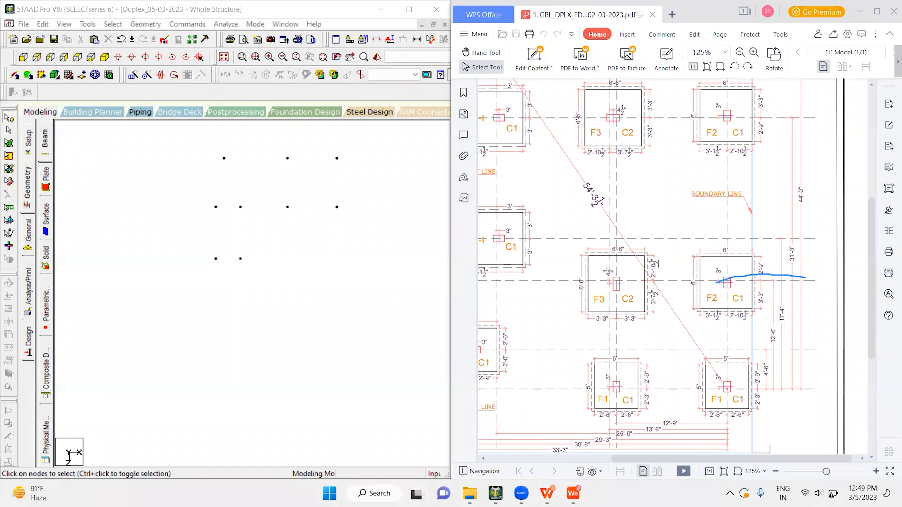
key("Escape")
middle_click(641, 225)
scroll(641, 225, "down", 1, "ctrl")
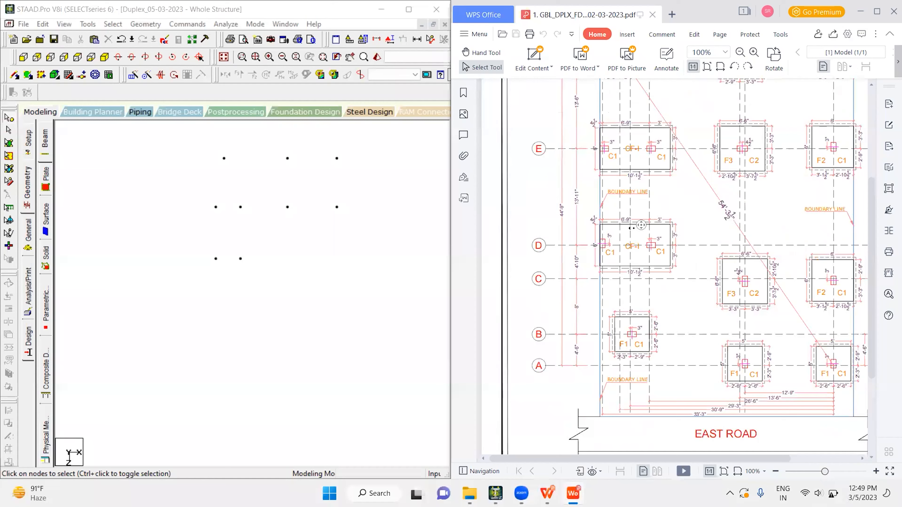
left_click_drag(674, 212, 668, 217)
left_click_drag(630, 459, 581, 458)
scroll(538, 307, "up", 1, "ctrl")
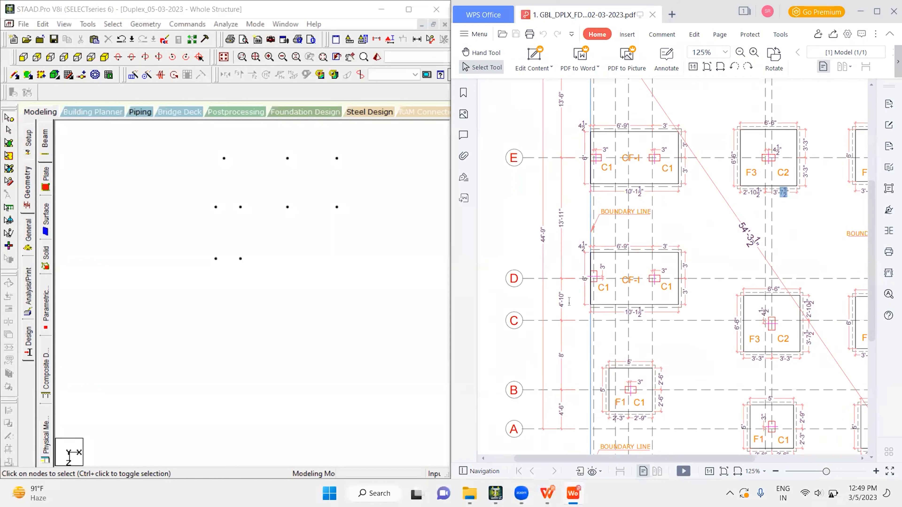
scroll(569, 301, "down", 1, "ctrl")
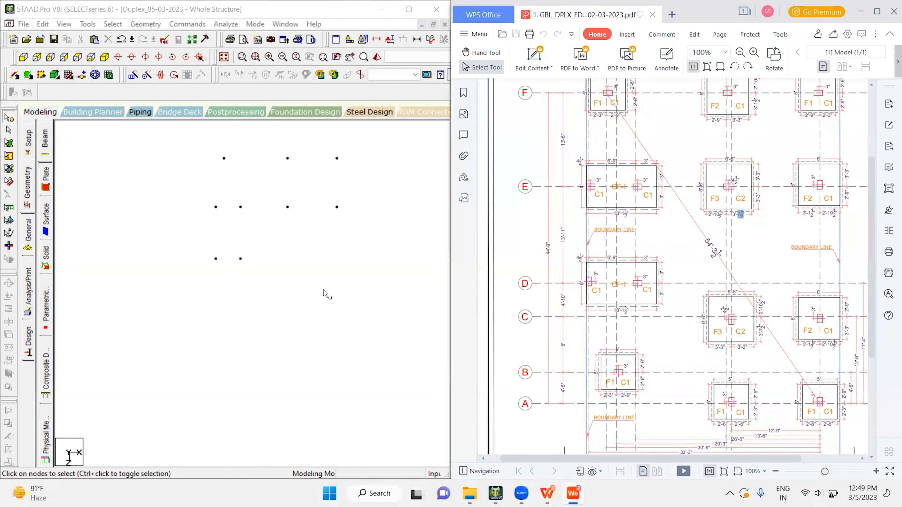
Try to paste copies of the row E nodes on grids 5 and 7 moved 15 ft along Z, and undo the paste.
left_click(226, 271)
middle_click_drag(352, 294, 318, 288)
left_click_drag(237, 185, 332, 235)
key("ctrl+c")
key("ctrl+v")
double_click(190, 286)
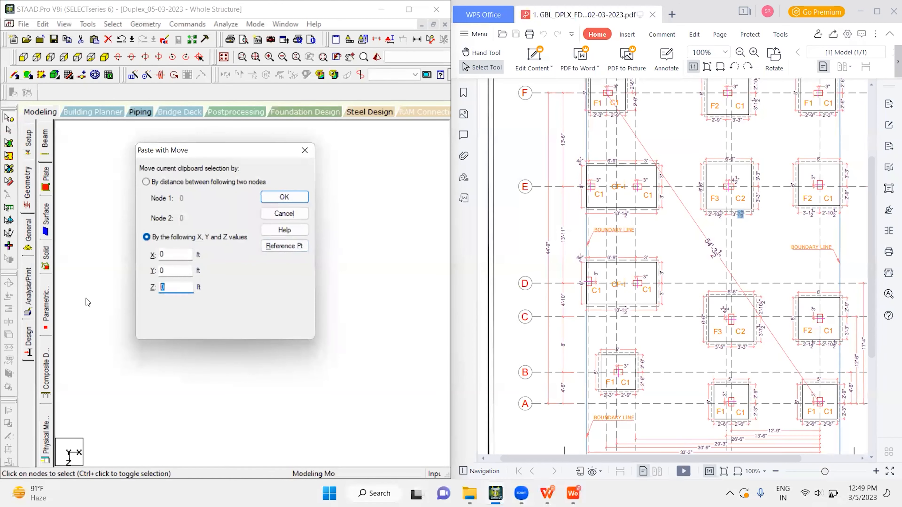
type("15")
key("Return")
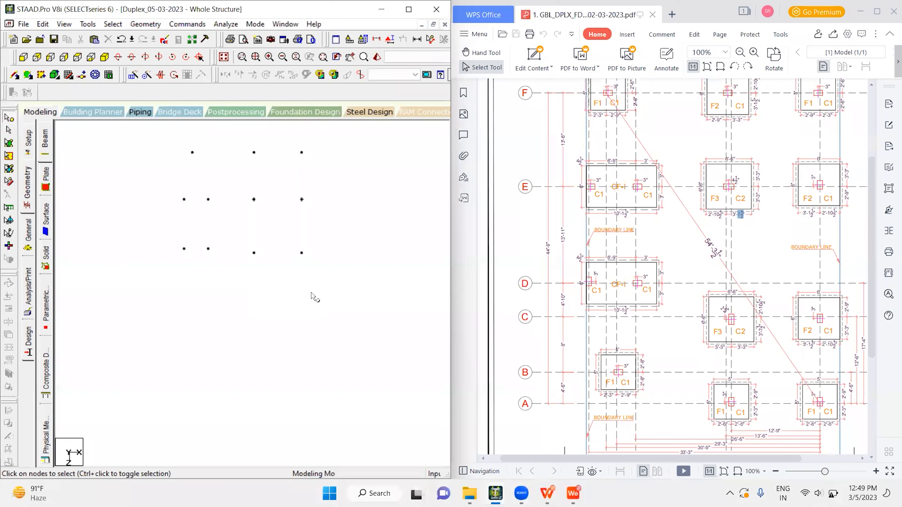
key("ctrl+z")
Select the row E nodes on grids 5 and 7 and paste copies of them moved along Z to row C.
left_click_drag(249, 198, 324, 239)
key("ctrl+v")
left_click_drag(172, 286, 153, 287)
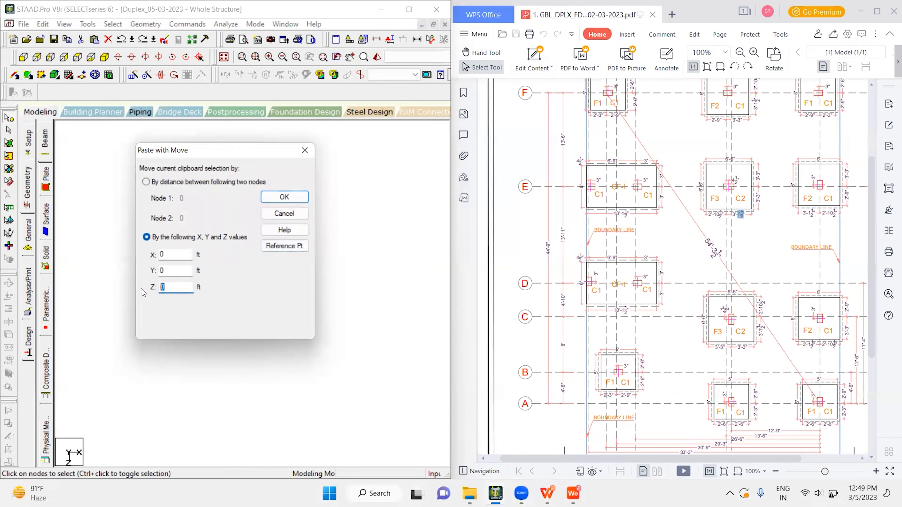
type("10")
key("Return")
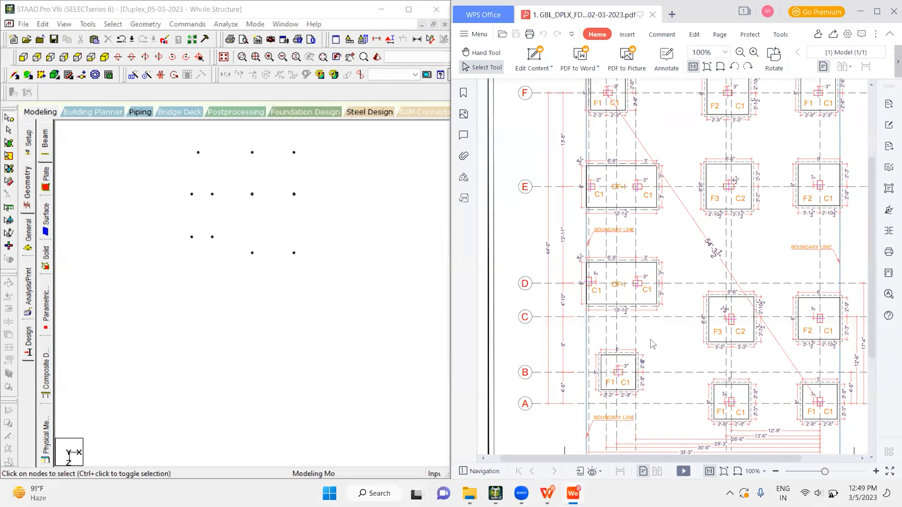
scroll(670, 348, "down", 2)
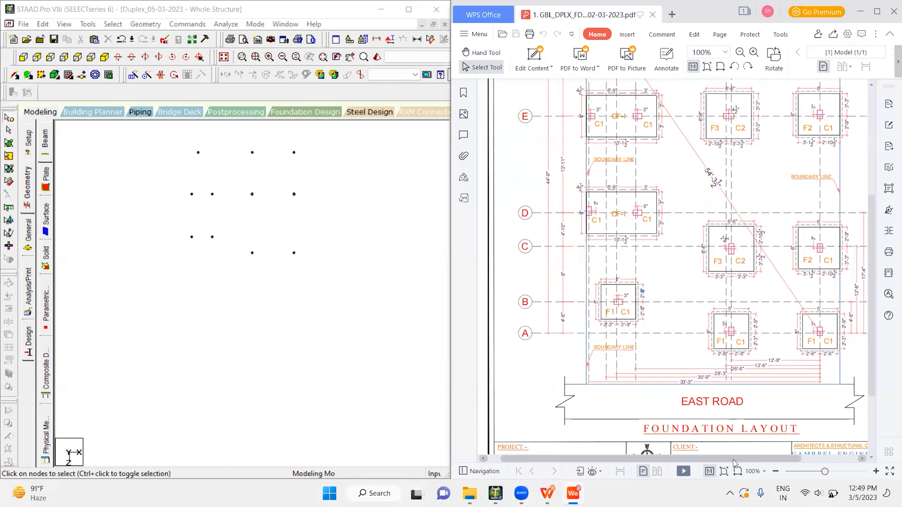
Select the row C nodes on the model plan and paste copies moved 12.5 ft along Z to place the row A nodes.
scroll(767, 373, "right", 2)
scroll(795, 358, "up", 3, "ctrl")
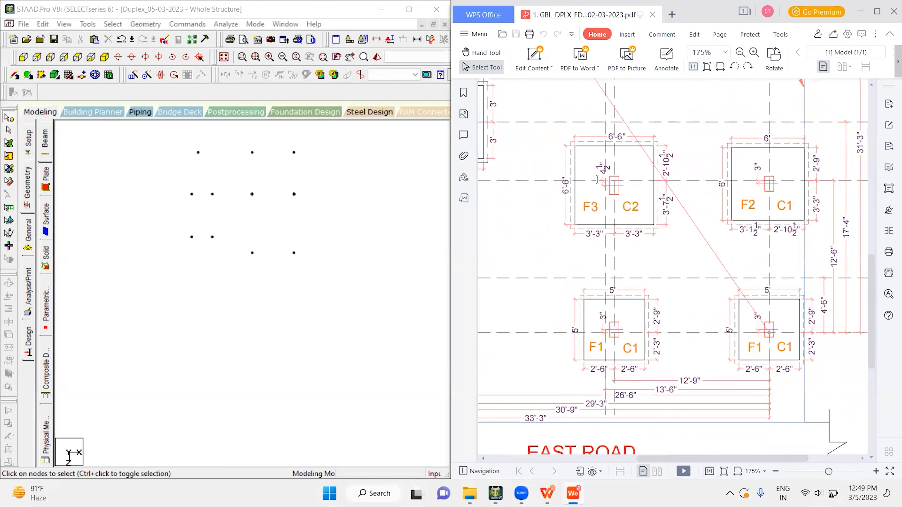
scroll(670, 440, "down", 2, "ctrl")
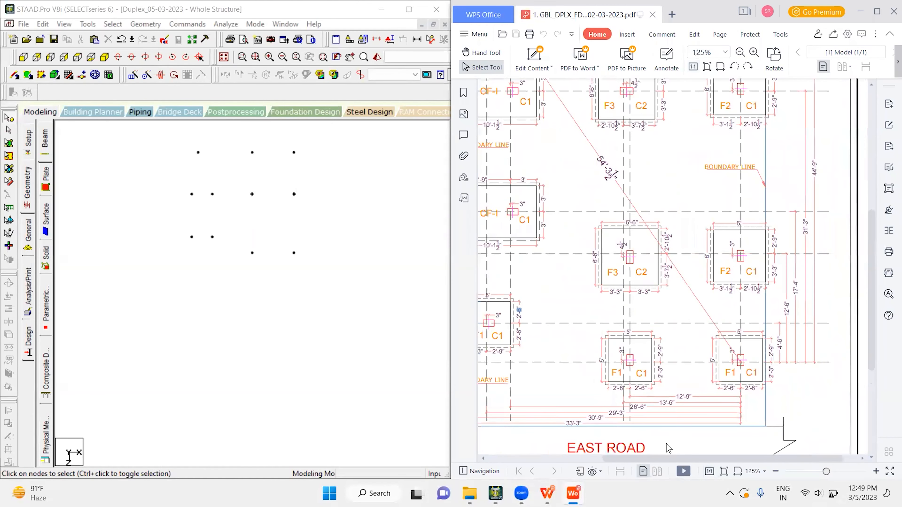
left_click_drag(653, 460, 559, 468)
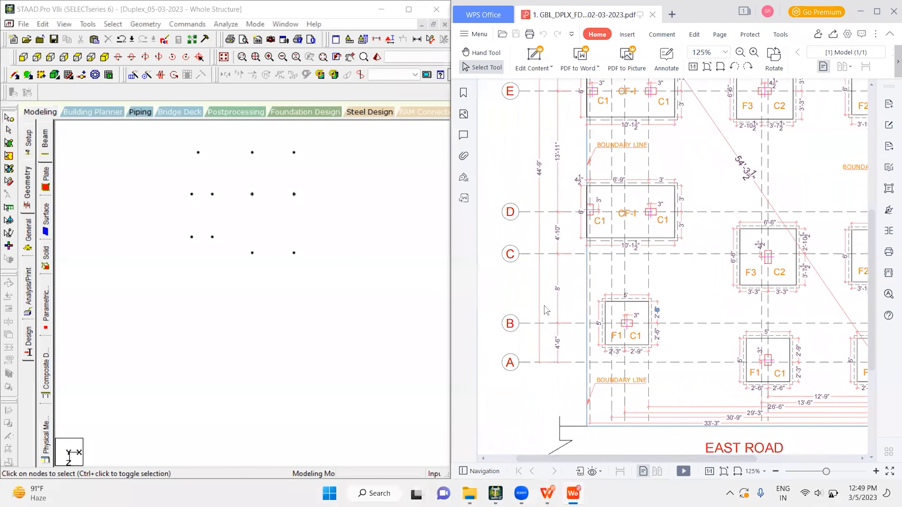
left_click(282, 289)
left_click_drag(237, 243, 340, 300)
key("ctrl+v")
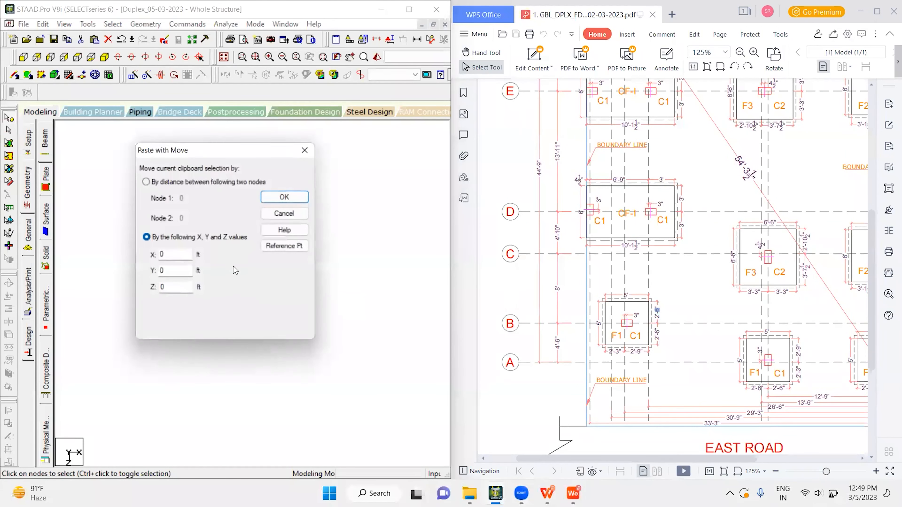
key("Tab")
key("Tab")
type("12.5")
key("Return")
left_click(322, 320)
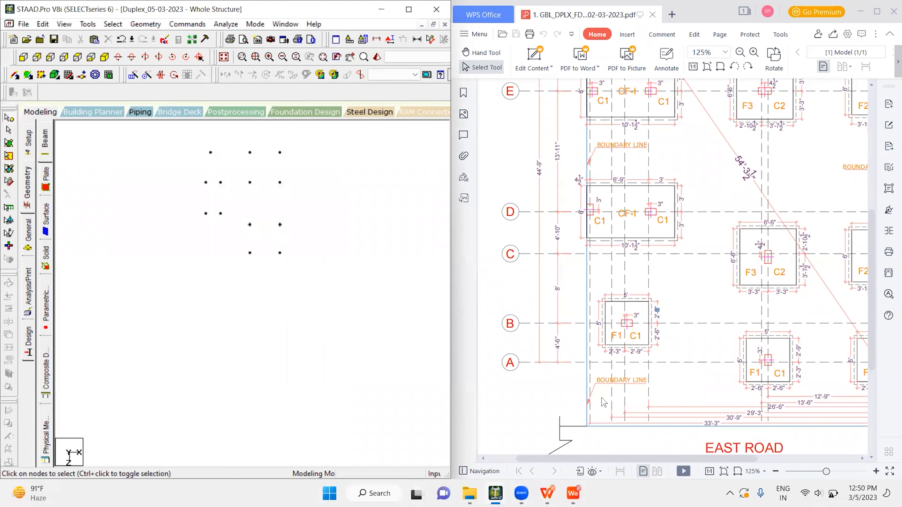
Examine the foundation layout for the position of the row B column on grid 3 relative to grid 4 and rows C and D.
left_click(642, 308)
scroll(627, 324, "up", 1, "ctrl")
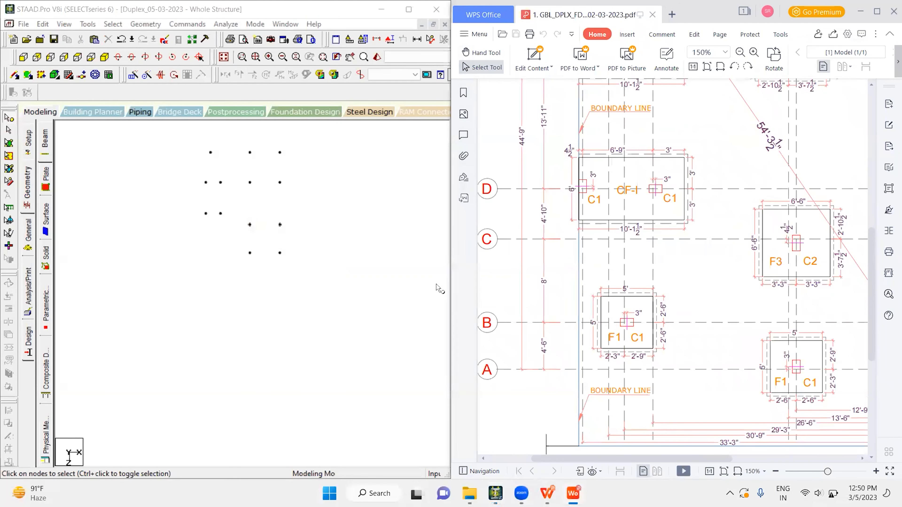
scroll(635, 344, "up", 2)
scroll(635, 344, "up", 4)
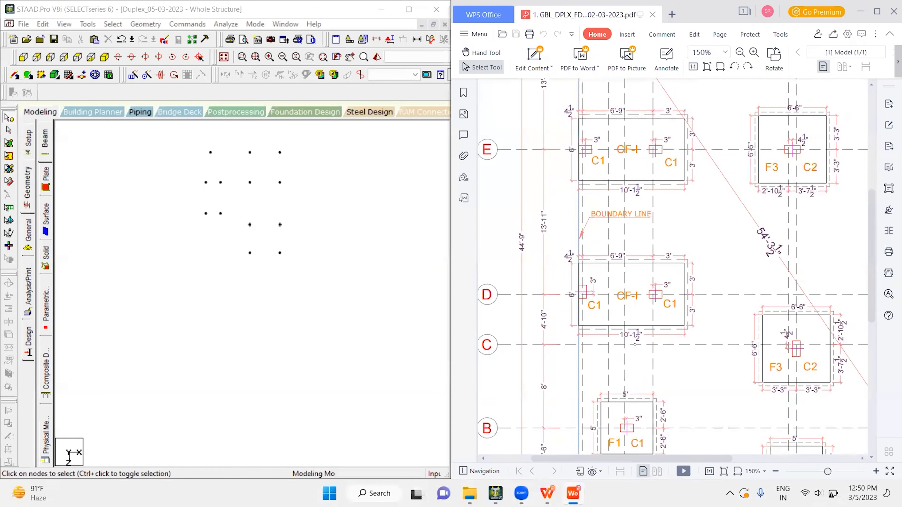
scroll(636, 344, "down", 5)
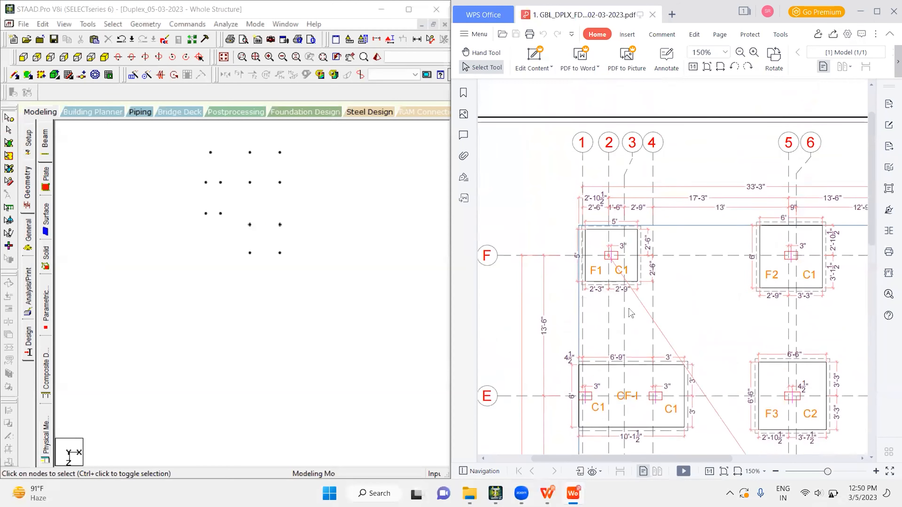
scroll(626, 314, "up", 1)
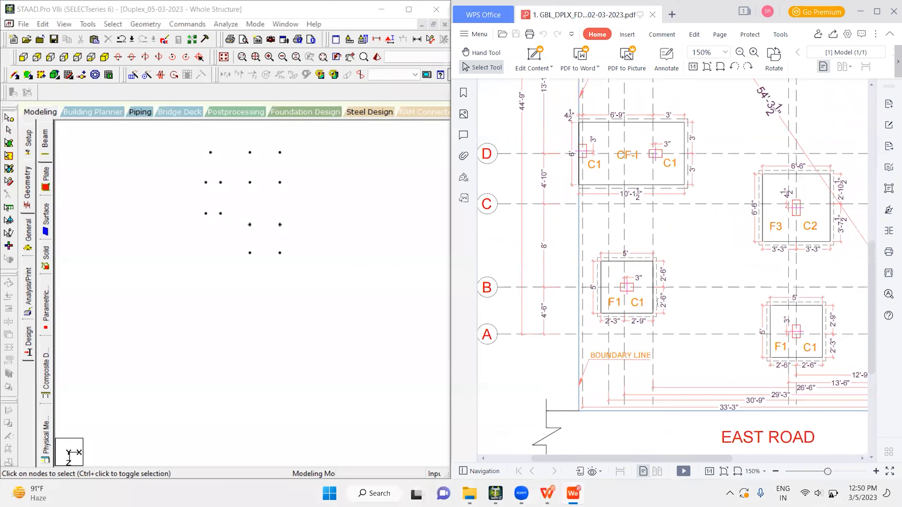
left_click(314, 310)
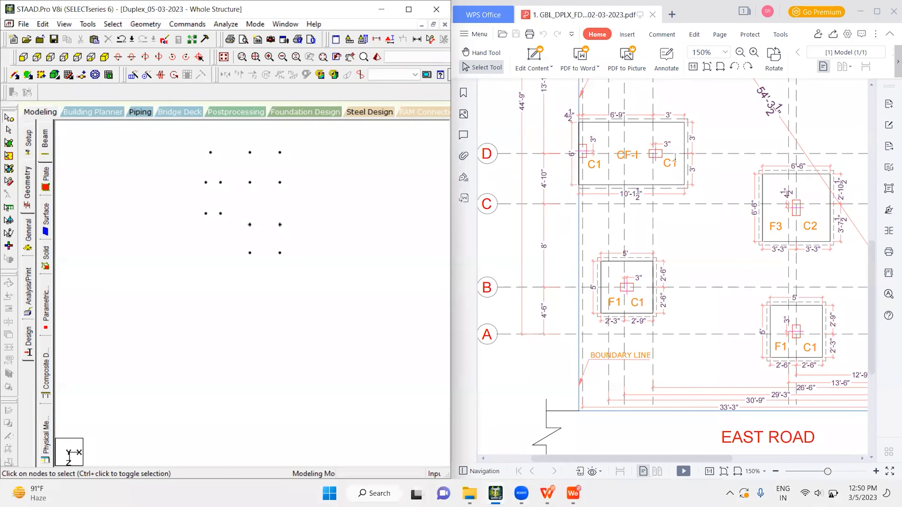
scroll(652, 166, "up", 2, "ctrl")
scroll(632, 229, "up", 2)
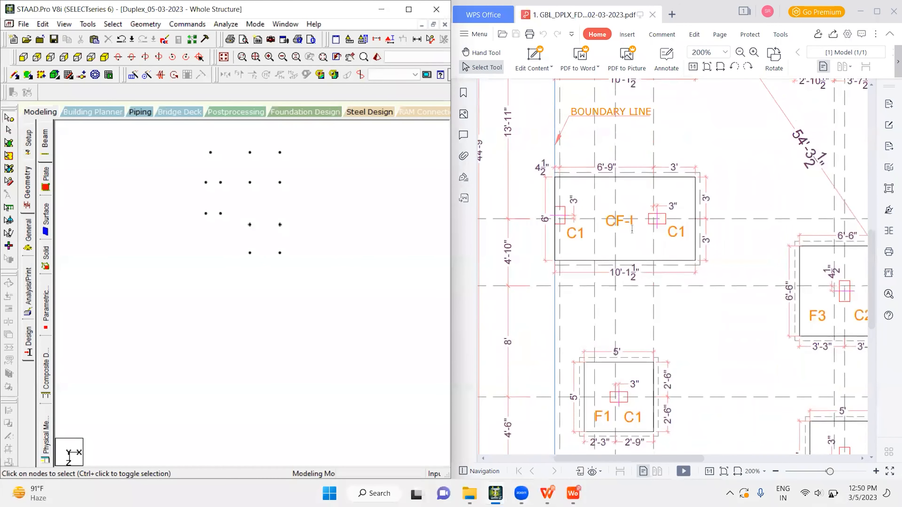
scroll(641, 254, "up", 5)
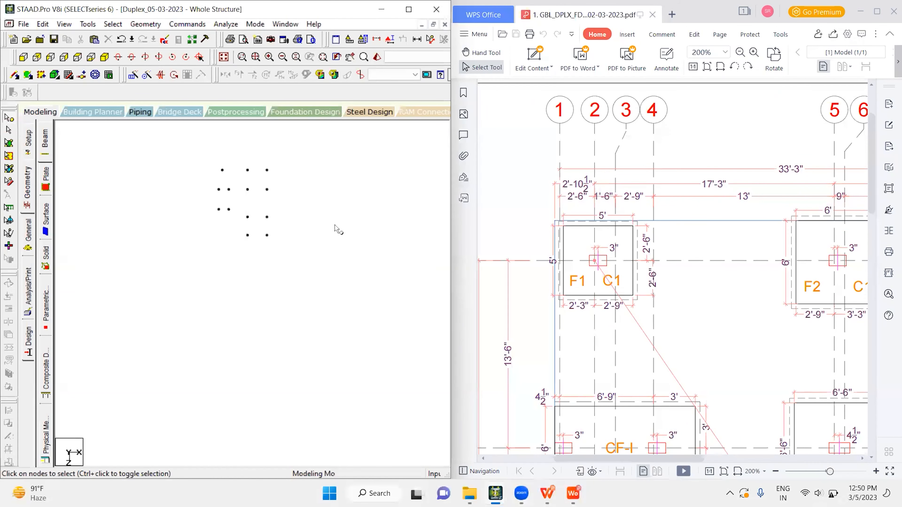
scroll(506, 245, "down", 5)
scroll(508, 246, "down", 7)
scroll(640, 262, "up", 4)
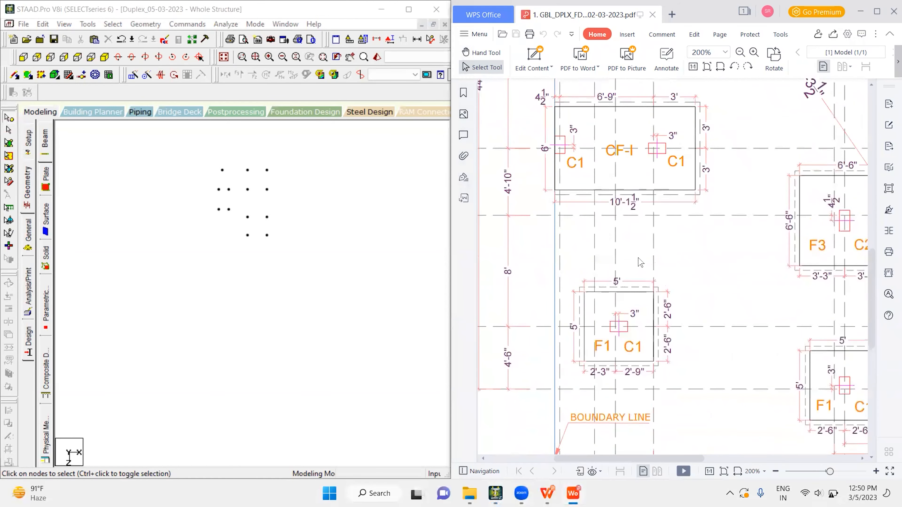
Copy the row D node on grid 4, paste it moved -2.75 ft along X and 8 ft along Z, and save the model.
left_click(229, 217)
left_click_drag(223, 203, 236, 216)
key("ctrl+c")
key("ctrl+v")
double_click(179, 254)
type("-2")
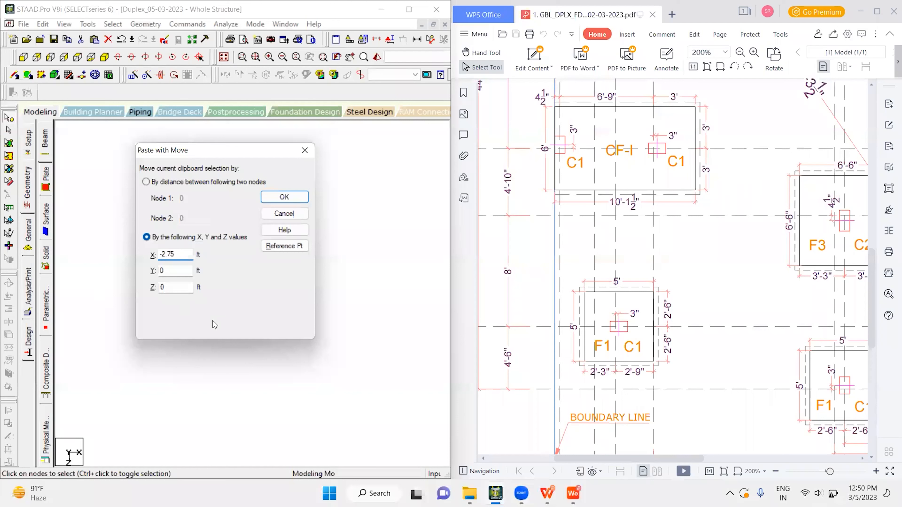
key("Tab")
key("Tab")
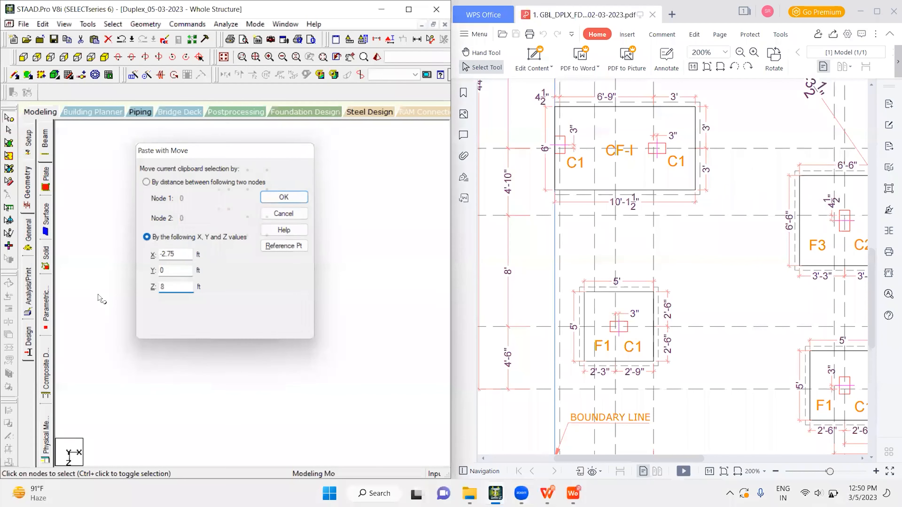
key("Return")
scroll(231, 251, "up", 3)
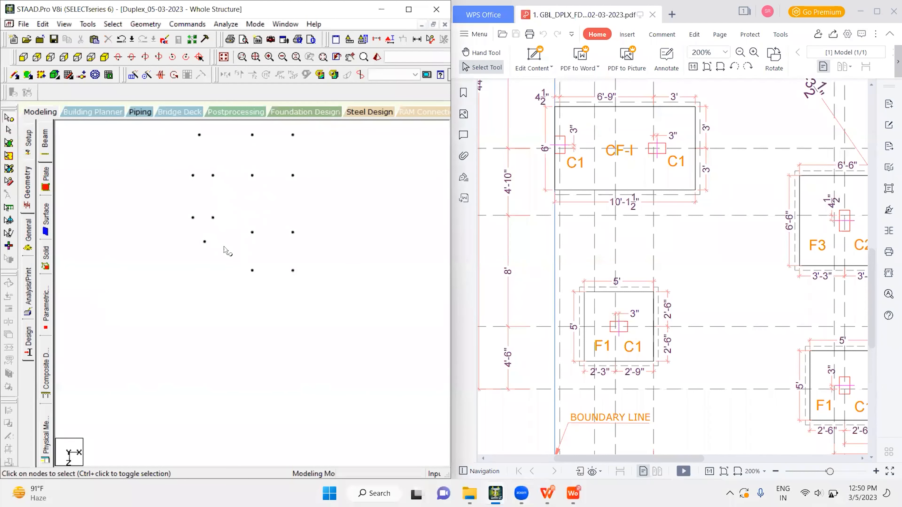
key("ctrl+s")
Display the column nodes in isometric view and check the full set by selecting and deselecting them.
middle_click_drag(315, 266, 311, 324)
scroll(591, 276, "down", 1, "ctrl")
scroll(679, 282, "down", 3)
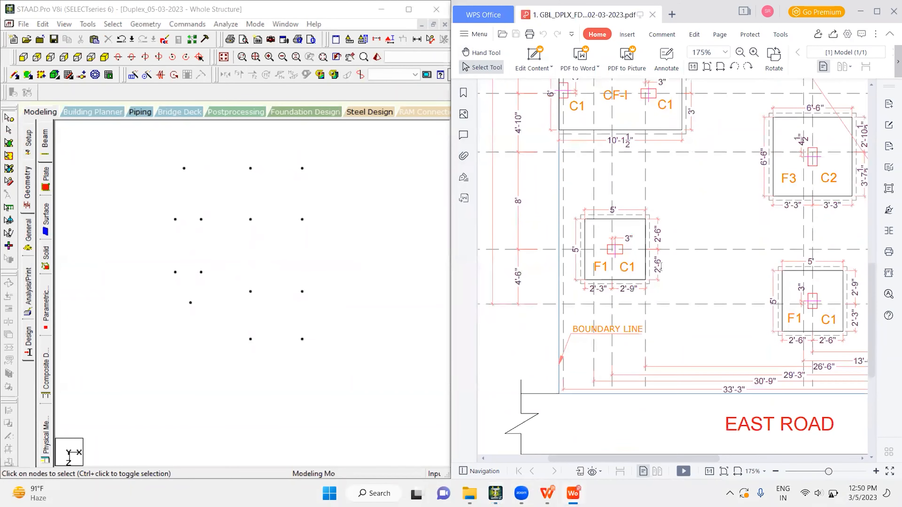
left_click(387, 315)
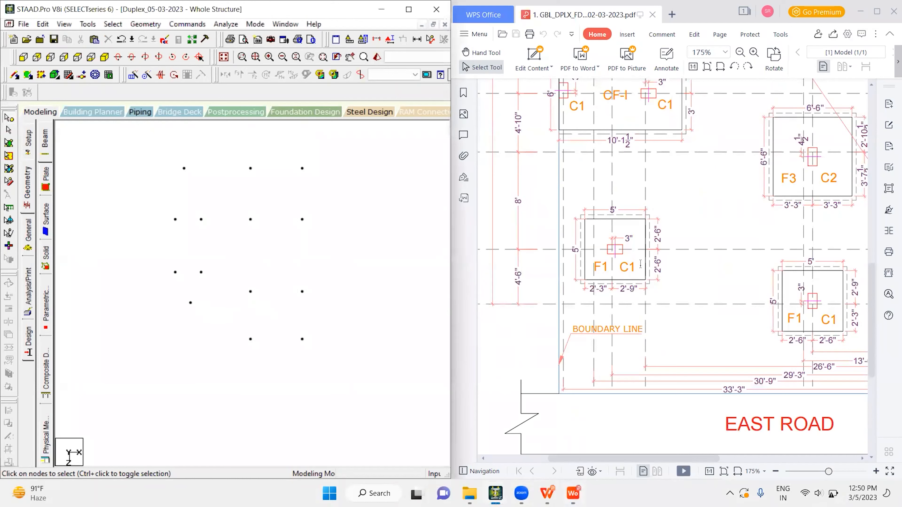
scroll(554, 280, "down", 1, "ctrl")
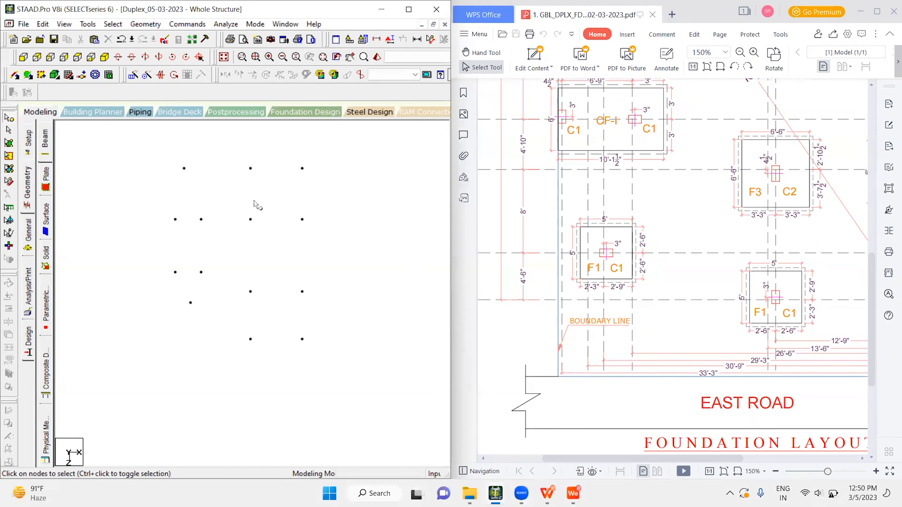
left_click(104, 57)
left_click_drag(133, 213, 428, 389)
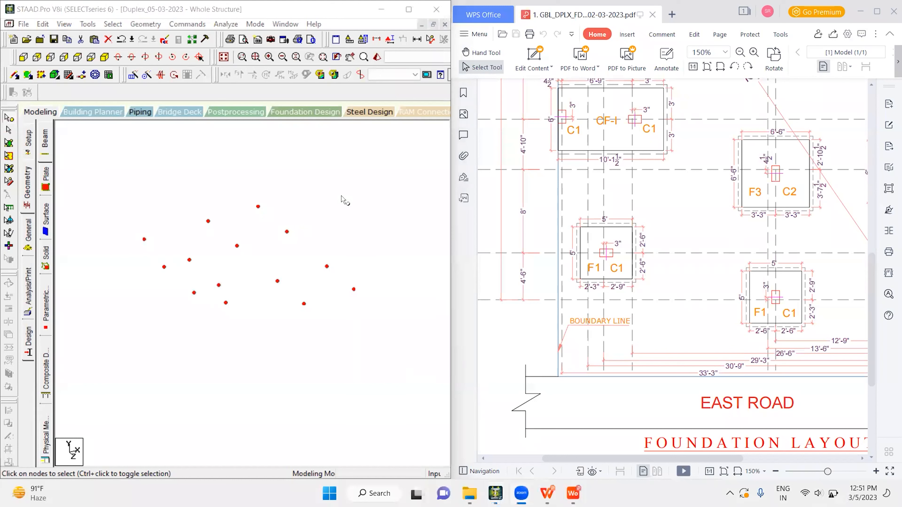
left_click(332, 176)
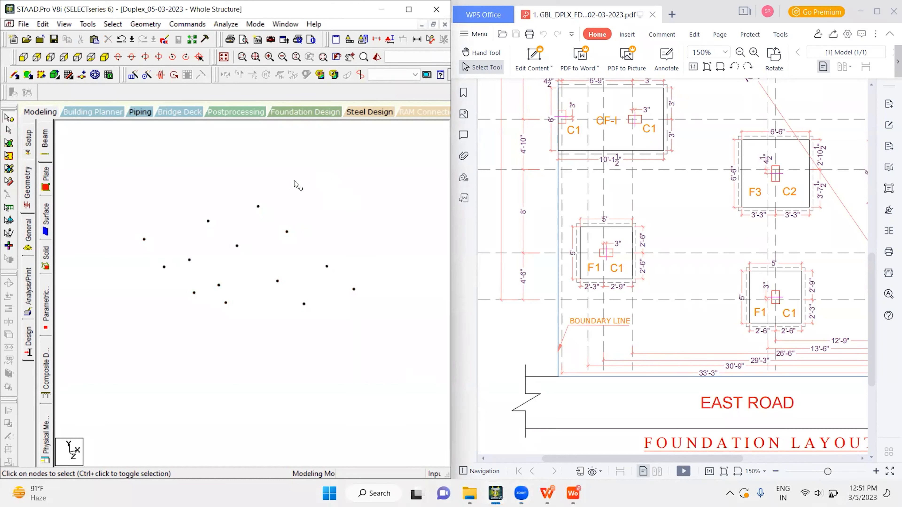
Select all column nodes and paste copies of them moved -8 ft along Y as a lower level.
key("ctrl+a")
key("ctrl+v")
key("Tab")
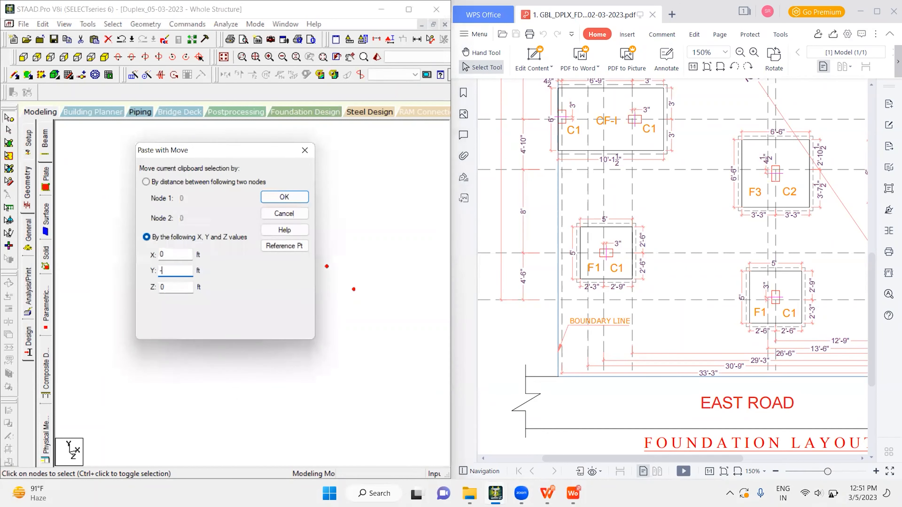
type("-8")
key("Return")
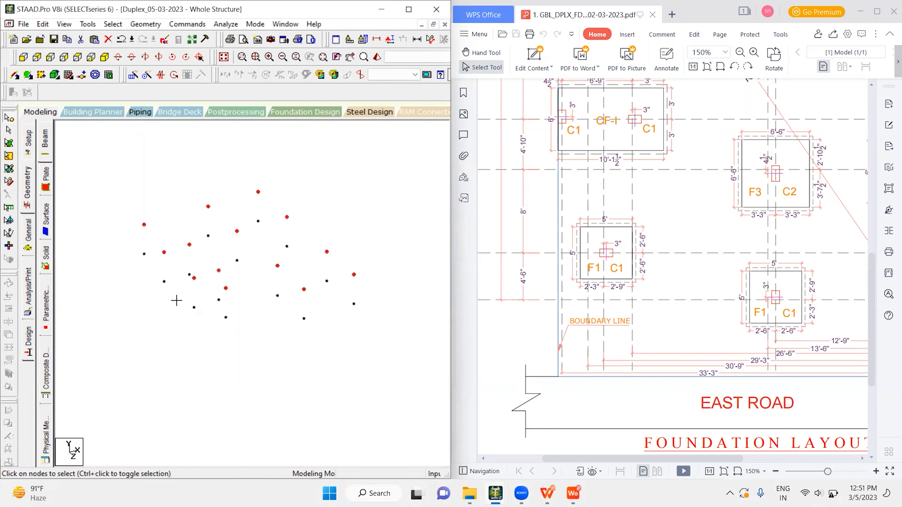
Check the upper and lower node levels by selecting them in front view and viewing them in isometric.
left_click(23, 57)
left_click_drag(129, 243, 394, 290)
left_click(269, 320)
left_click_drag(123, 191, 366, 258)
left_click(104, 57)
middle_click_drag(194, 142, 238, 229)
left_click(227, 186)
scroll(226, 188, "down", 2)
middle_click_drag(294, 247, 271, 176)
Select the nodes of both levels and connect them with members along the Y axis to form the columns.
left_click_drag(410, 364, 417, 369)
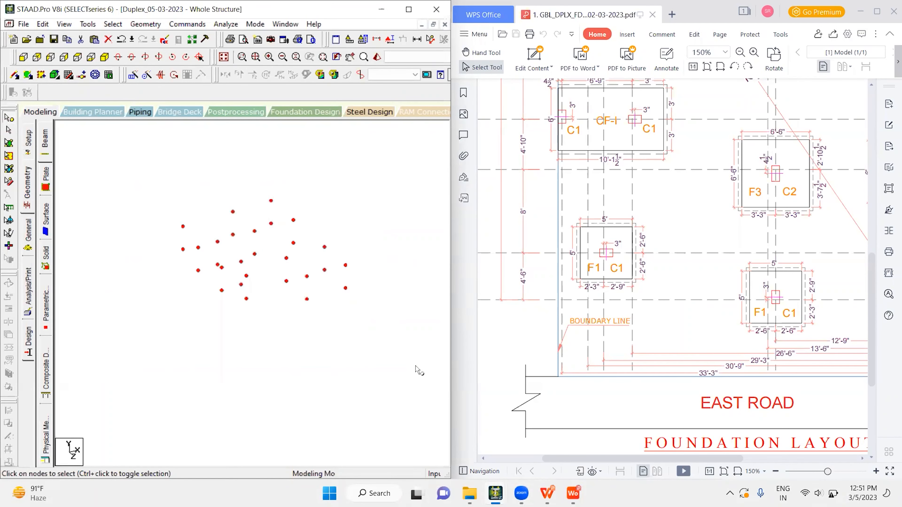
left_click(146, 25)
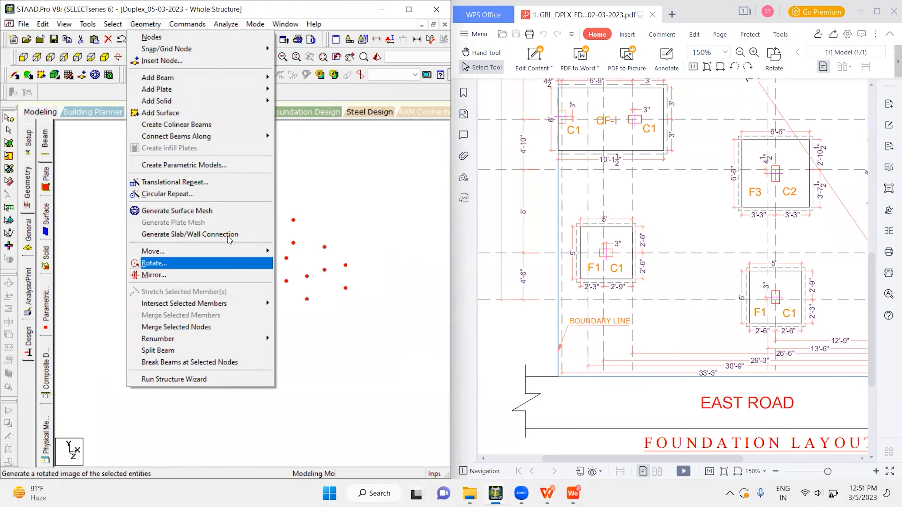
mouse_move(250, 136)
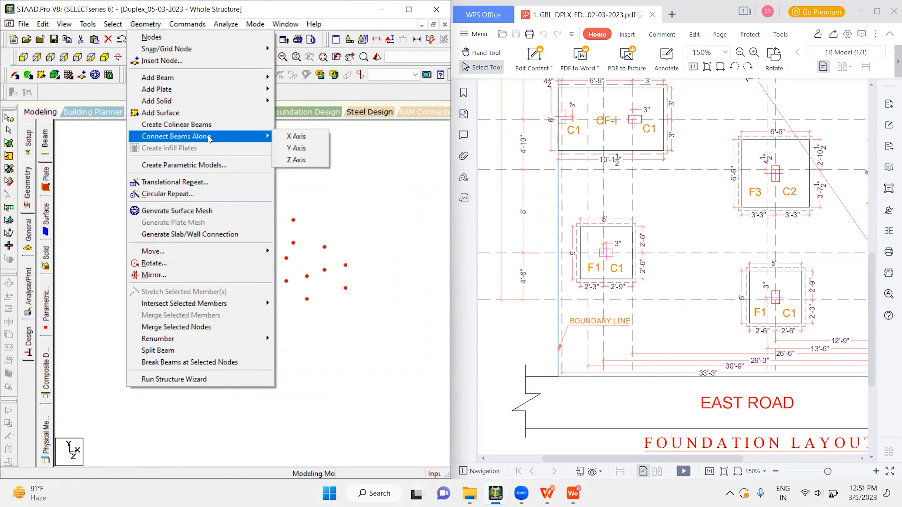
left_click(289, 152)
left_click(262, 270)
left_click(356, 220)
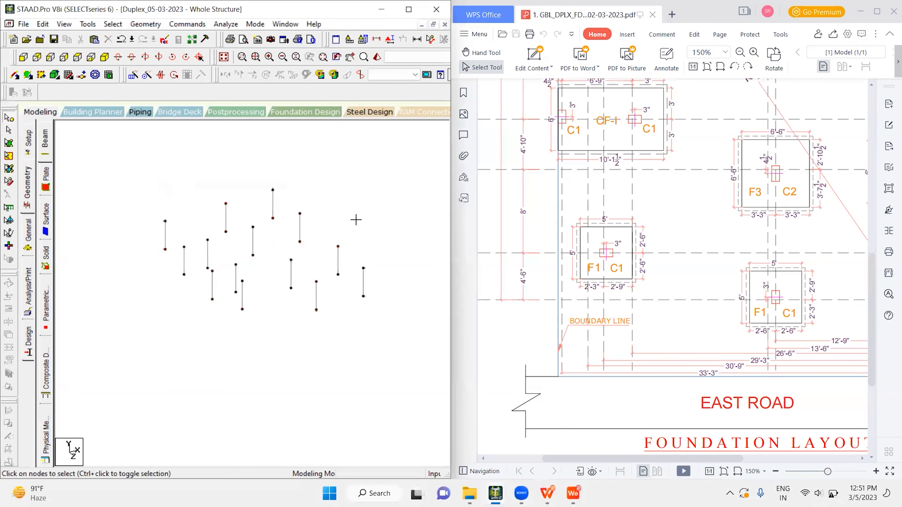
Select the upper-level nodes in front view and connect them with beams along the X axis.
left_click(23, 58)
left_click_drag(401, 239, 402, 239)
left_click(105, 57)
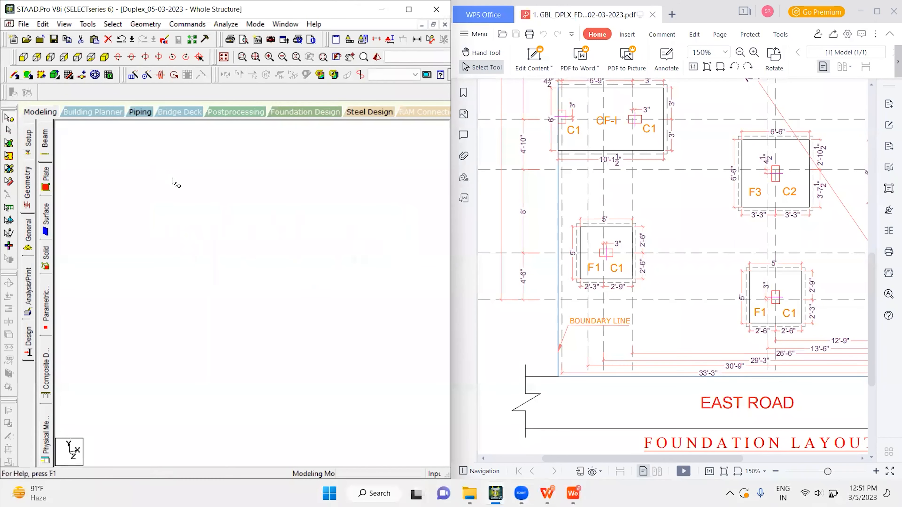
left_click(146, 24)
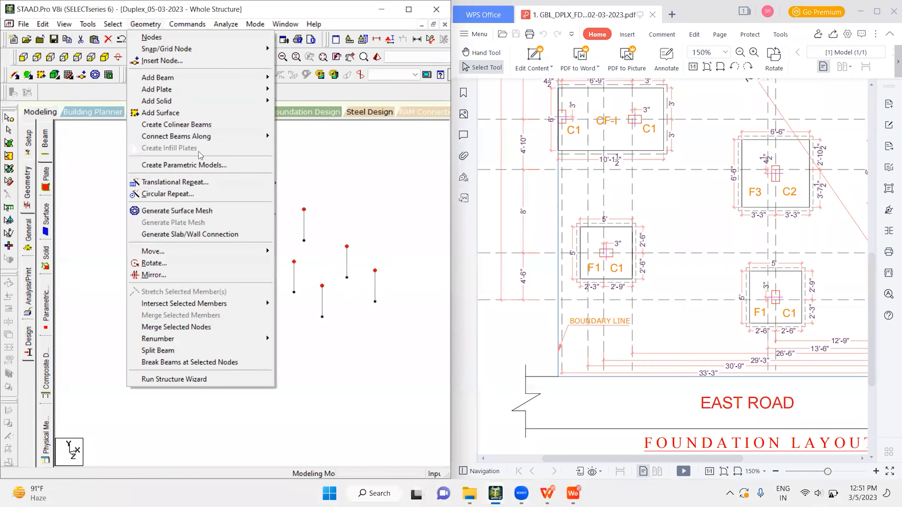
mouse_move(176, 136)
left_click(288, 137)
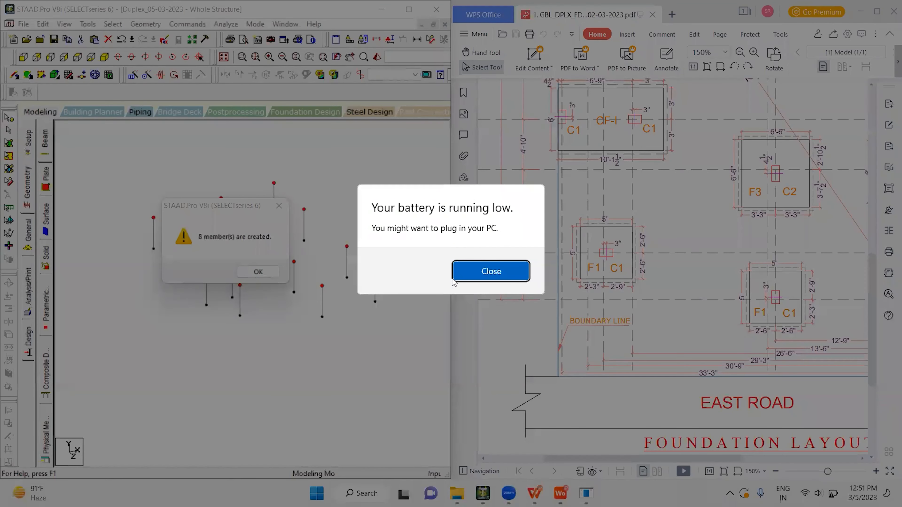
left_click(491, 271)
left_click(263, 273)
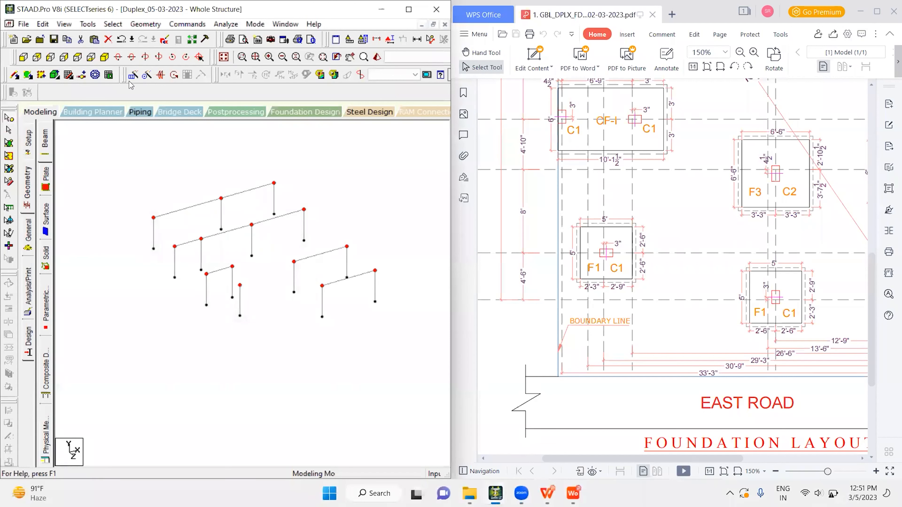
Connect the selected upper-level nodes with beams along the Z axis.
left_click(145, 24)
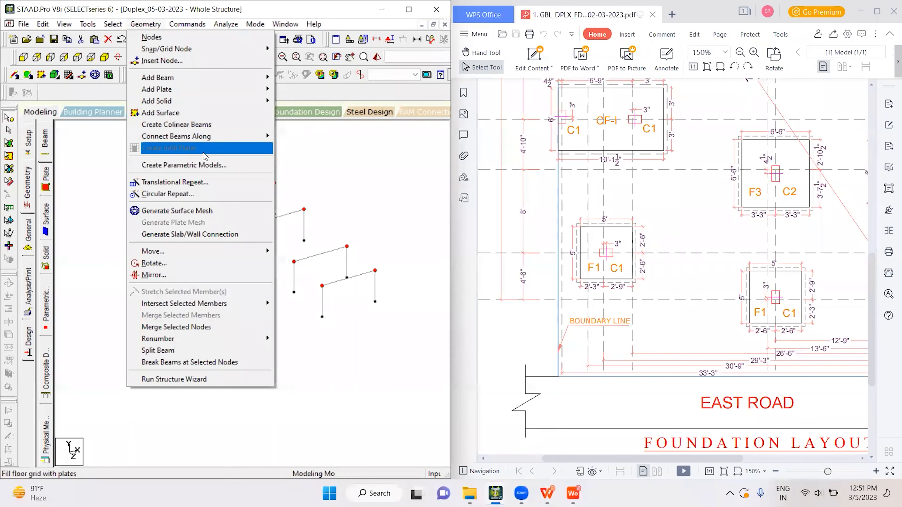
mouse_move(256, 137)
left_click(295, 160)
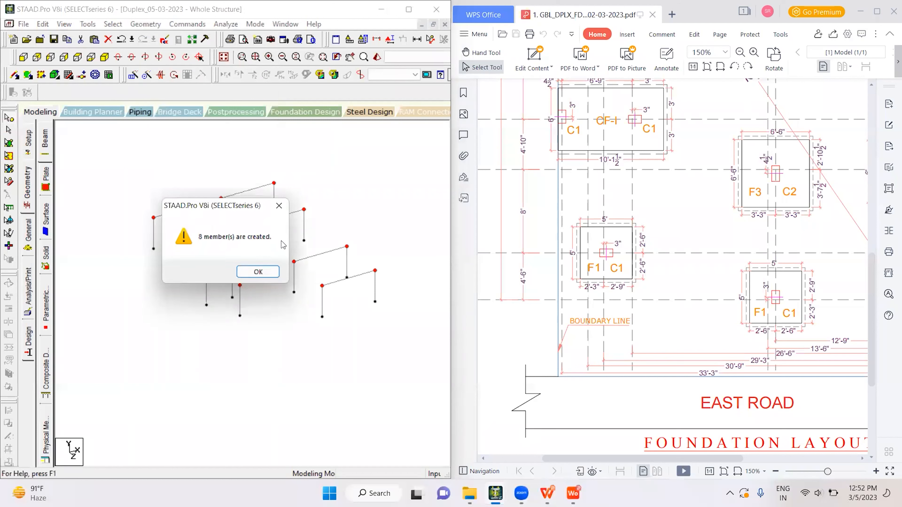
left_click(259, 272)
left_click(258, 281)
Connect the isolated front column's top node to the neighbouring beams on both sides with perpendicular beams.
scroll(257, 288, "up", 1)
scroll(242, 309, "up", 2)
middle_click_drag(255, 311, 289, 253)
key("Down")
key("Down")
key("Down")
key("Down")
scroll(252, 301, "up", 1)
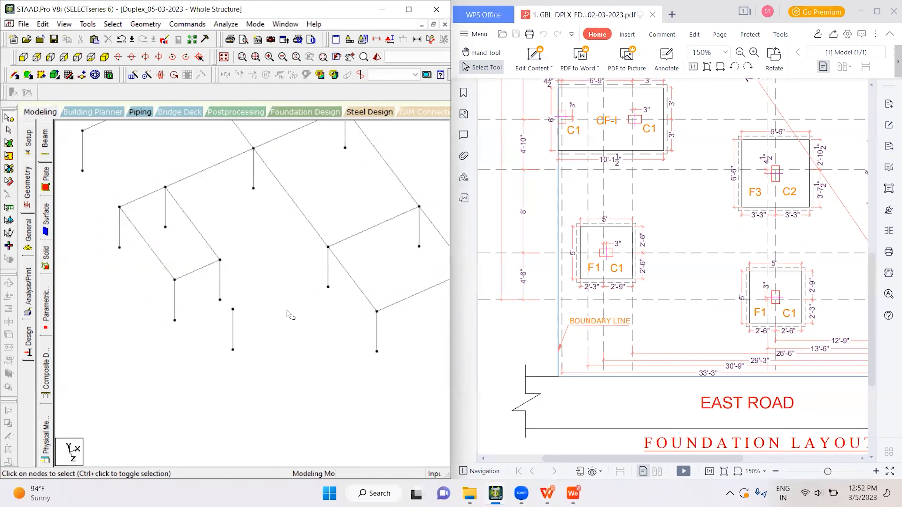
left_click(14, 78)
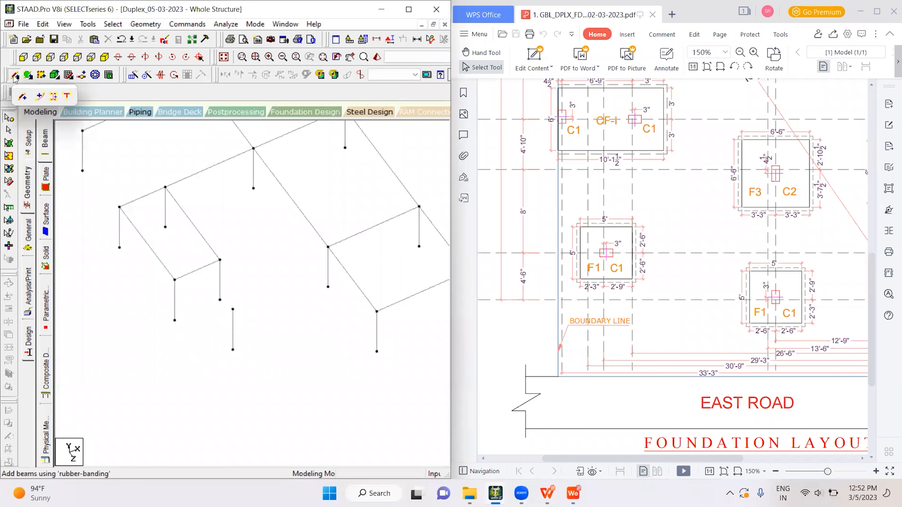
left_click(67, 100)
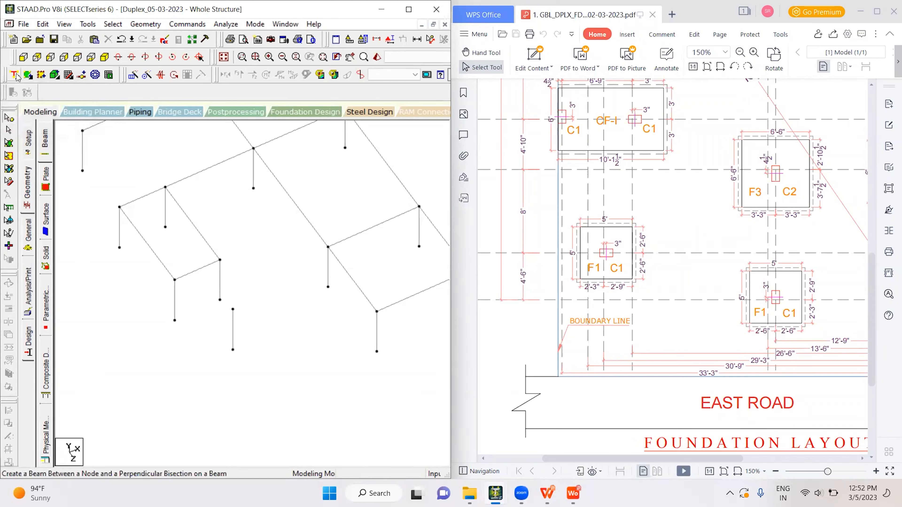
left_click(233, 309)
left_click(340, 263)
left_click(233, 310)
left_click(202, 269)
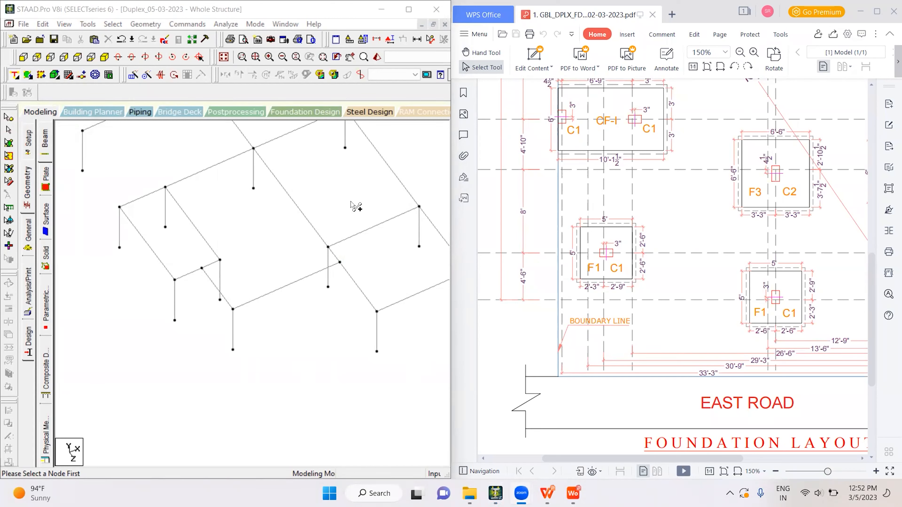
left_click(312, 219)
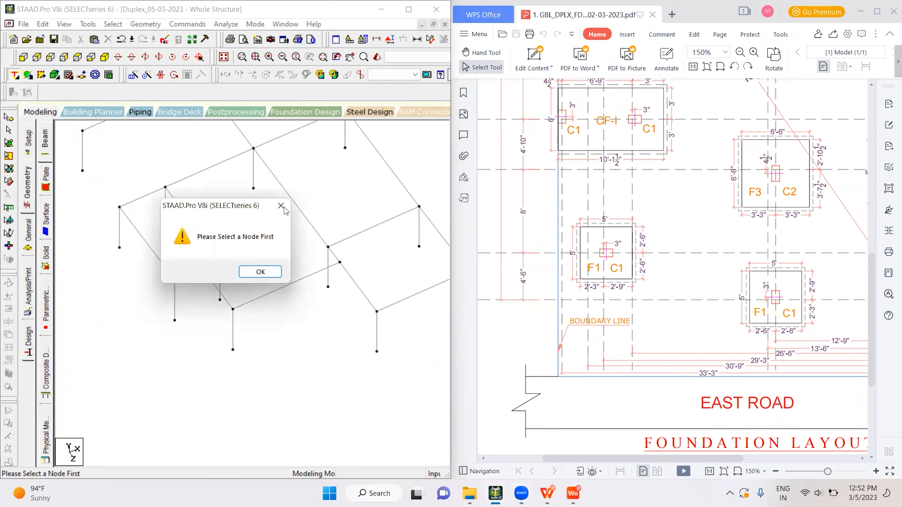
left_click(268, 206)
Connect the top node of the rear corner column to the adjacent X-direction beam with a perpendicular beam and save the model.
middle_click_drag(231, 207, 227, 229)
scroll(237, 276, "down", 1)
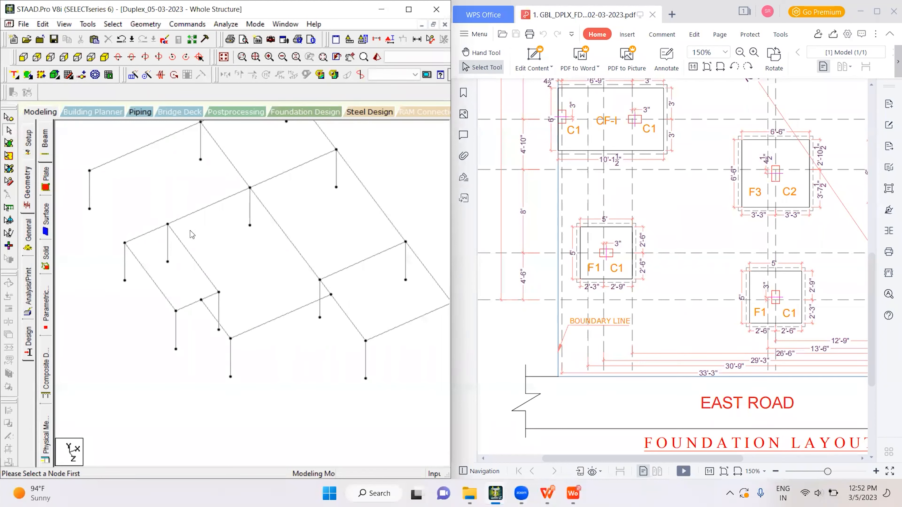
left_click(15, 76)
left_click(90, 171)
left_click(150, 232)
key("Escape")
key("ctrl+s")
key("Return")
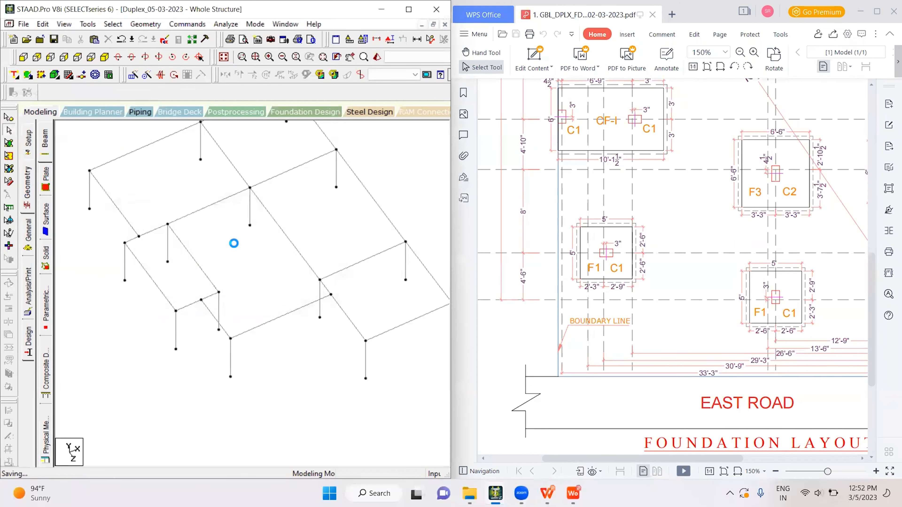
View the whole beam and column frame enlarged, and review the upper part of the foundation layout drawing in WPS Office at 100% zoom.
middle_click_drag(234, 245, 245, 274)
scroll(244, 284, "down", 4)
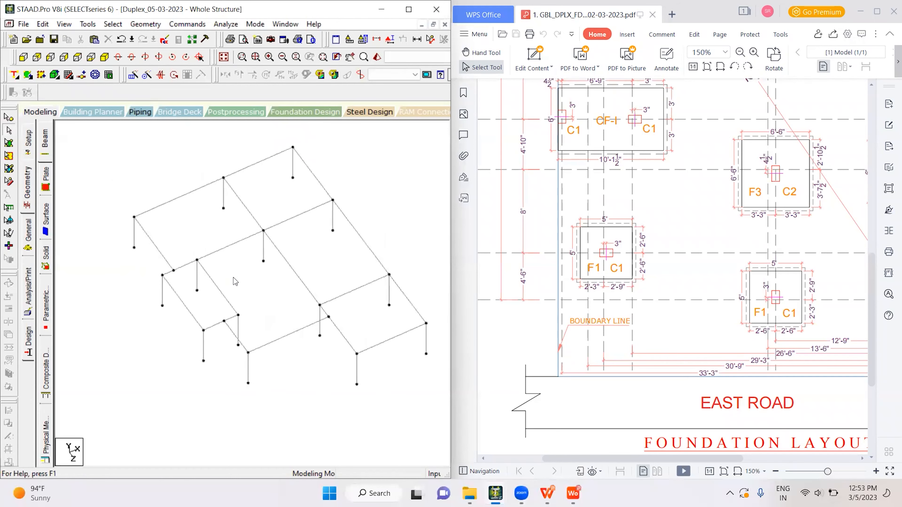
left_click(408, 9)
middle_click_drag(321, 189, 222, 160)
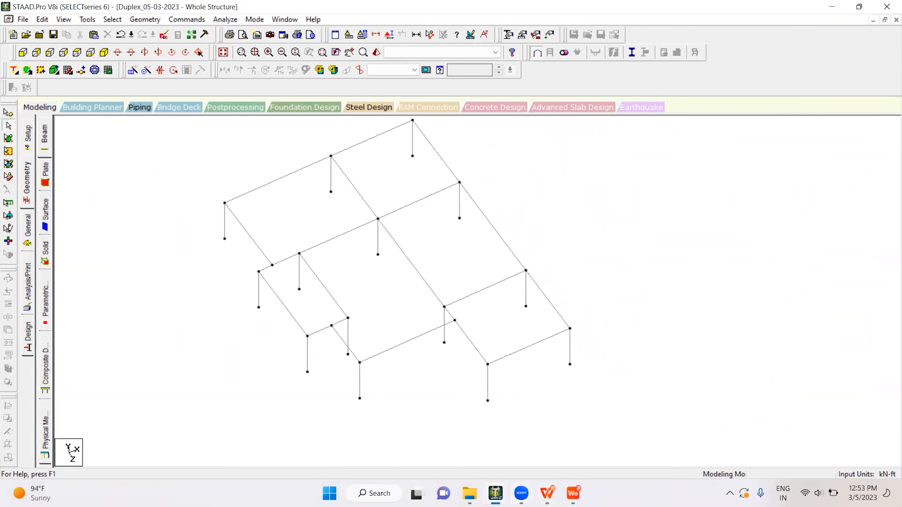
mouse_move(573, 493)
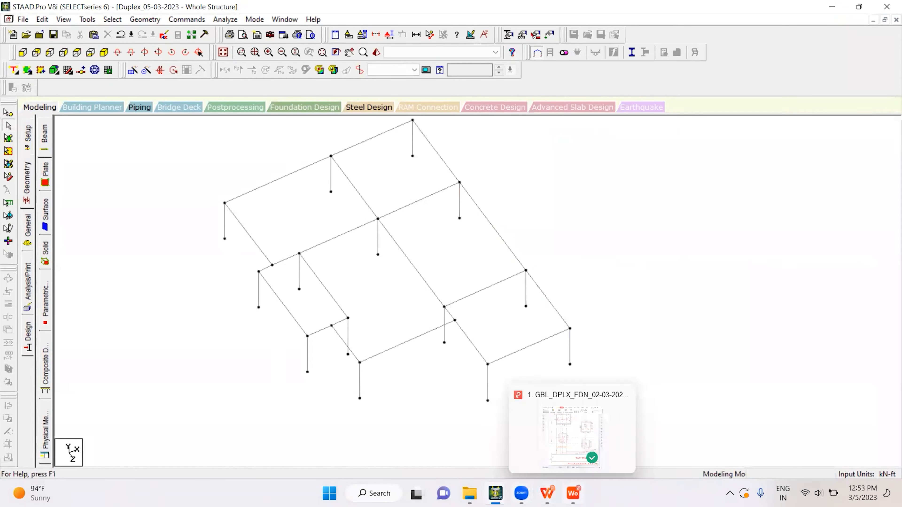
left_click(555, 445)
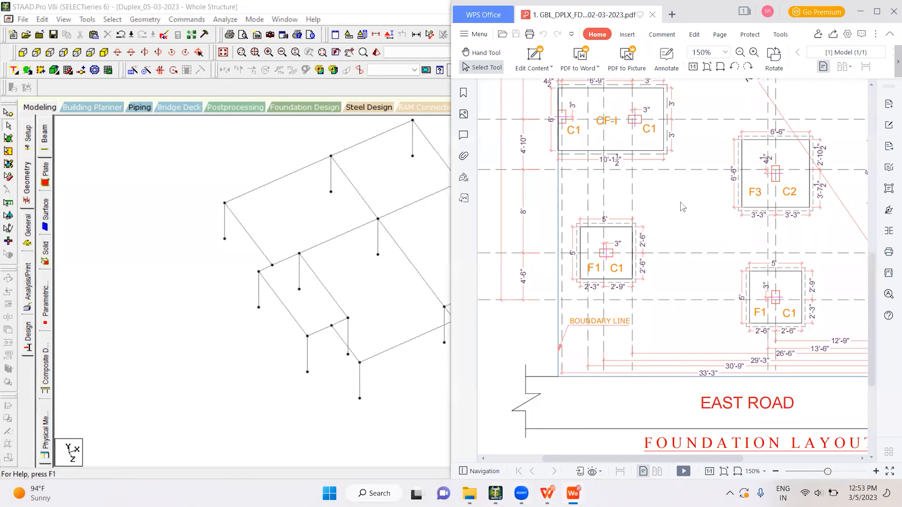
scroll(682, 207, "up", 6)
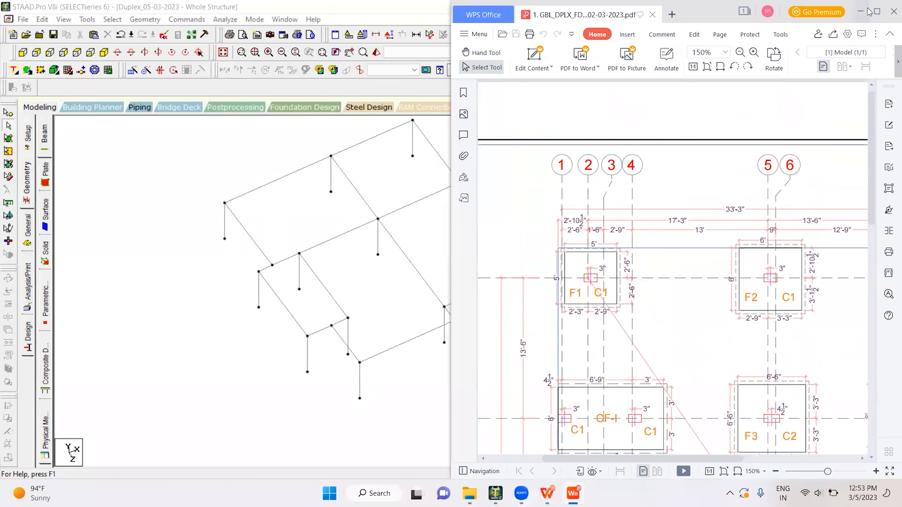
left_click(876, 13)
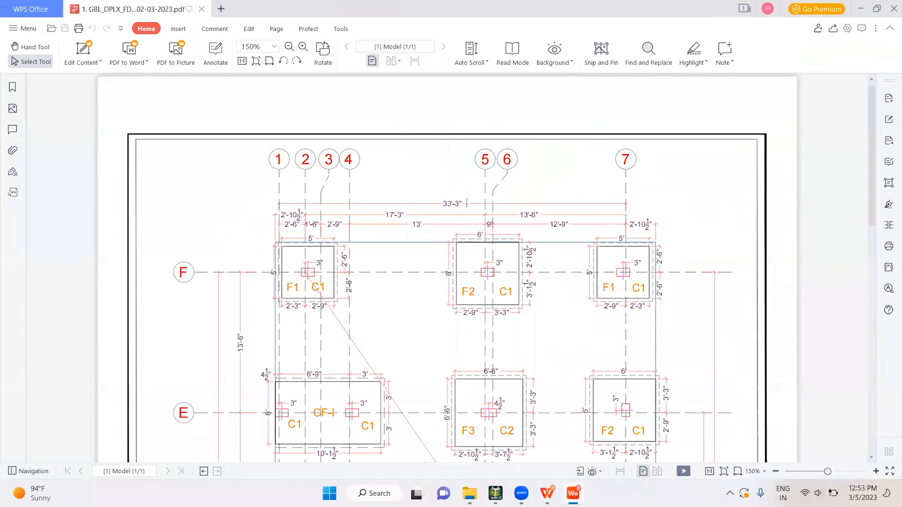
scroll(466, 203, "down", 1)
scroll(466, 203, "down", 2, "ctrl")
Switch to the webinar presentation and show the Ground & First Floor slide.
mouse_move(520, 492)
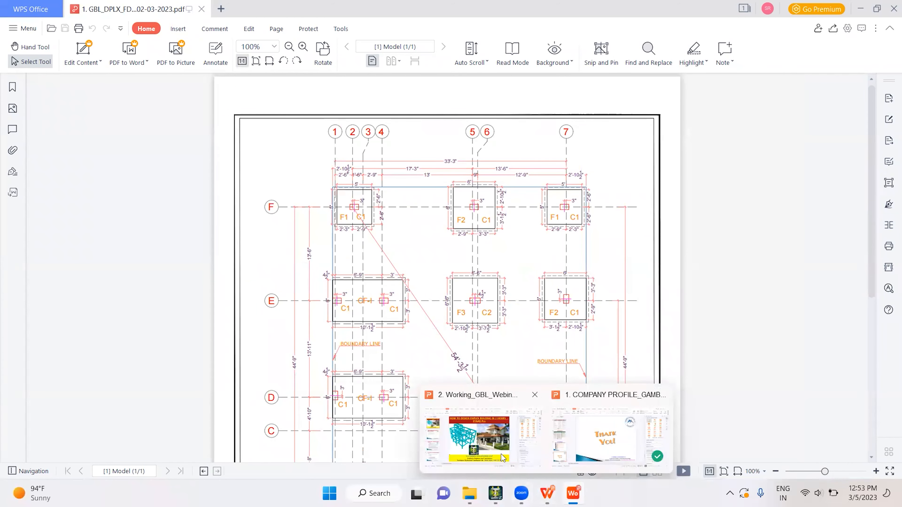
left_click(490, 444)
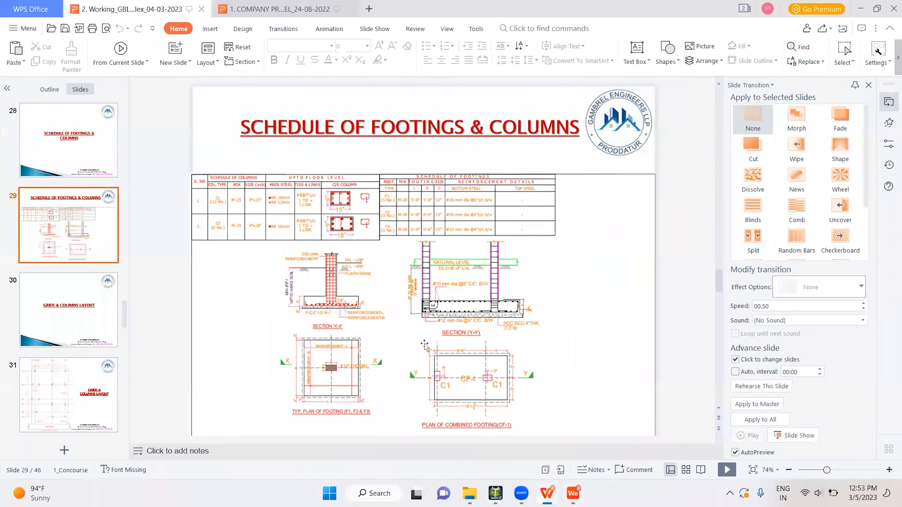
scroll(87, 299, "up", 5)
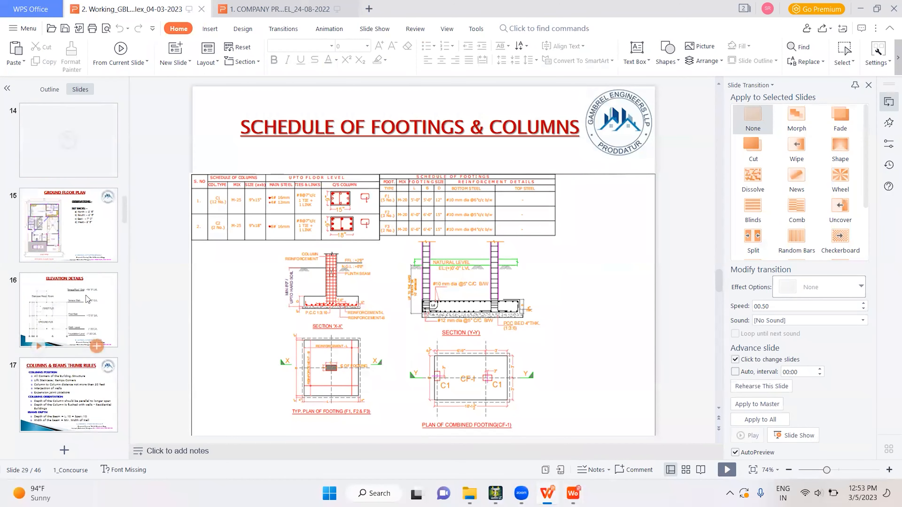
scroll(87, 300, "up", 2)
left_click(108, 315)
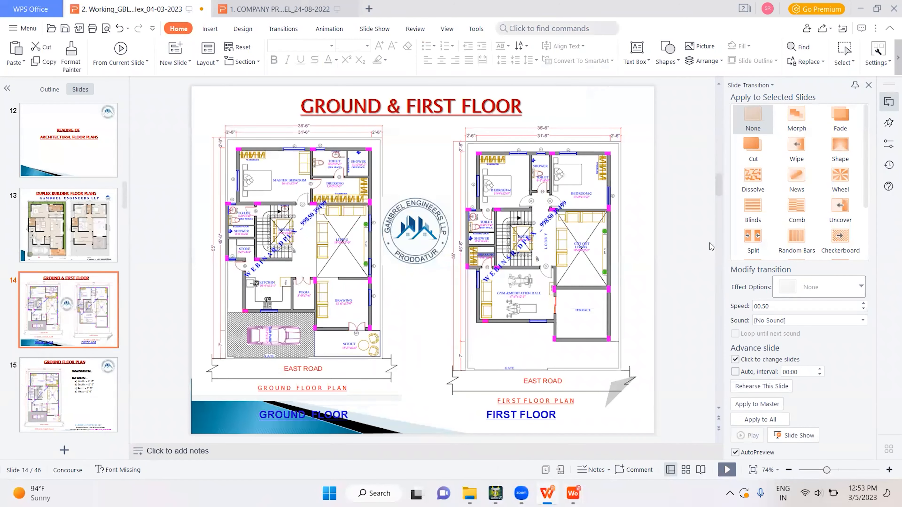
Arrange the floor plan slide and the STAAD.Pro duplex model side by side, and close the slide transition settings.
key("super+Right")
mouse_move(547, 494)
mouse_move(495, 493)
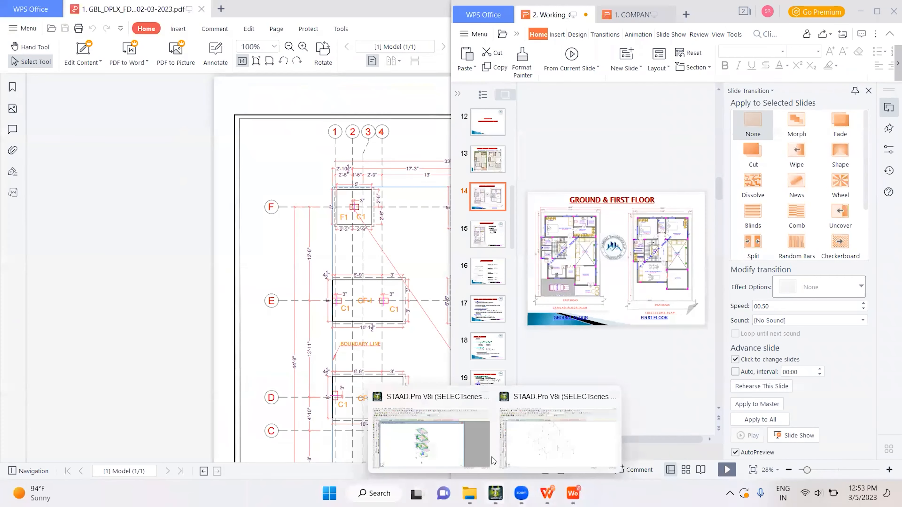
left_click(540, 445)
left_click_drag(505, 343, 479, 348)
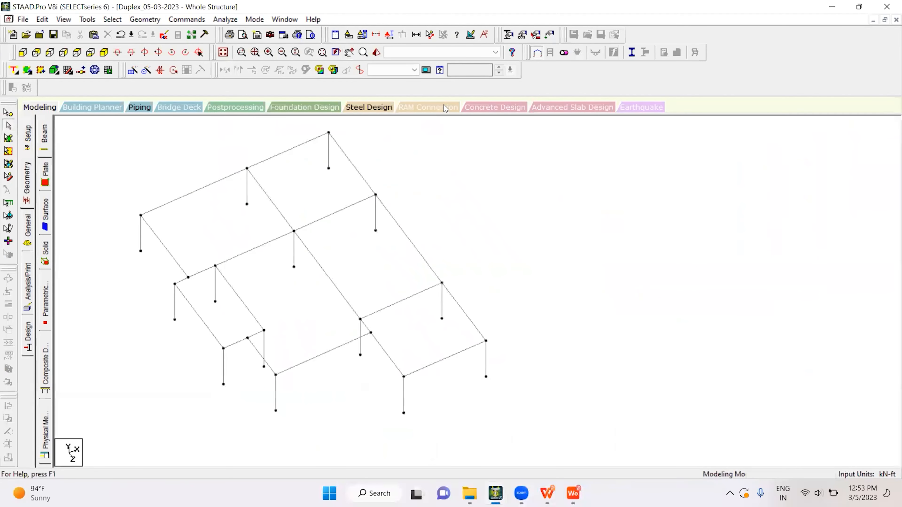
key("super+Left")
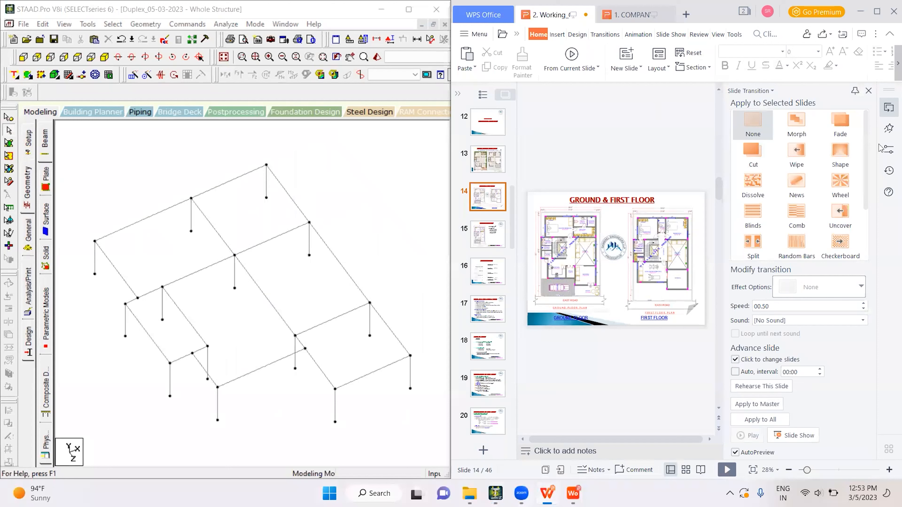
left_click(869, 91)
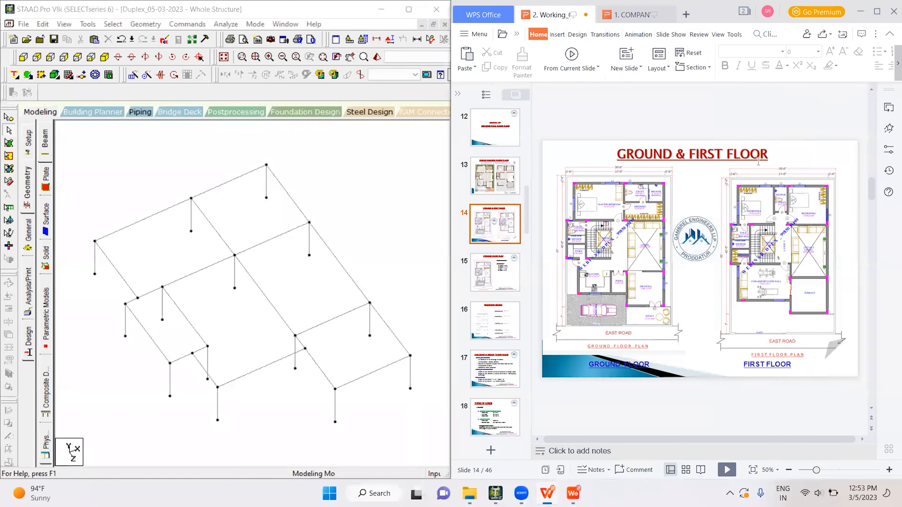
Open GBL_DPLX_GF_PLN_02-03-2023 from the 2. Structural Drawings folder and place it beside the STAAD.Pro duplex model.
left_click(860, 11)
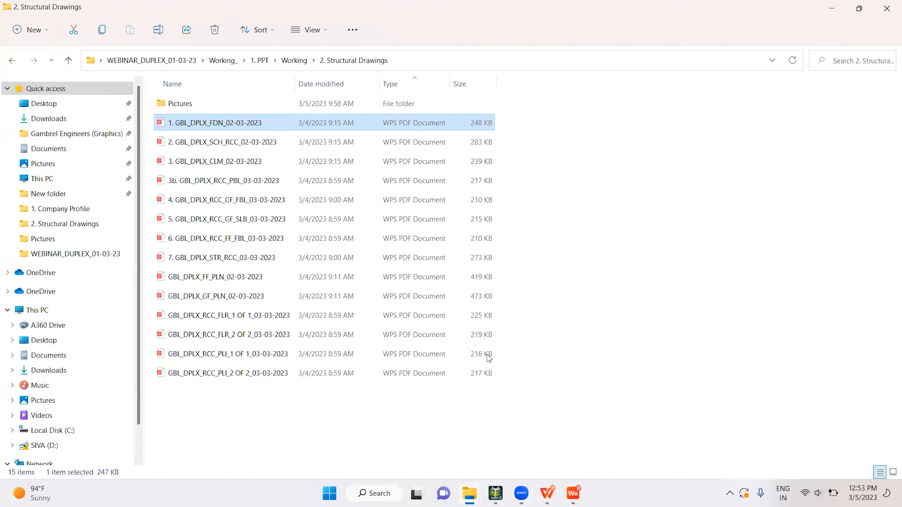
left_click(482, 420)
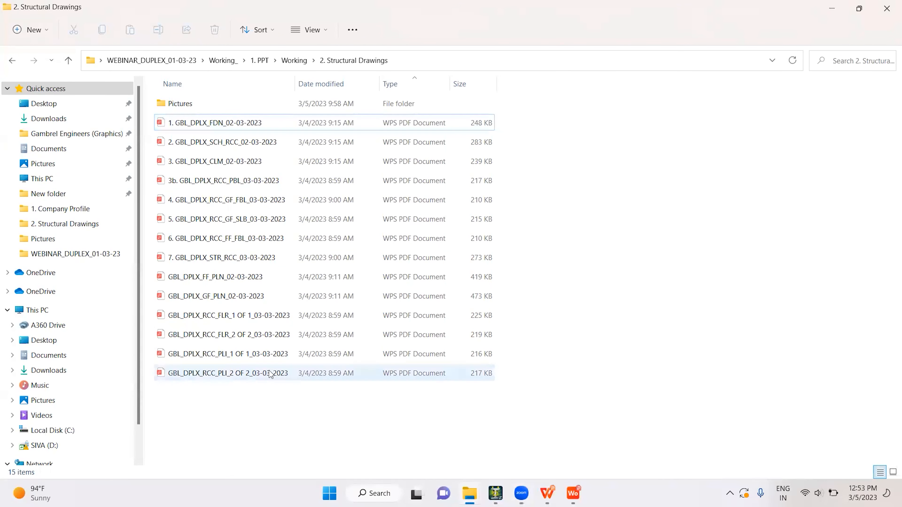
left_click(188, 108)
double_click(188, 113)
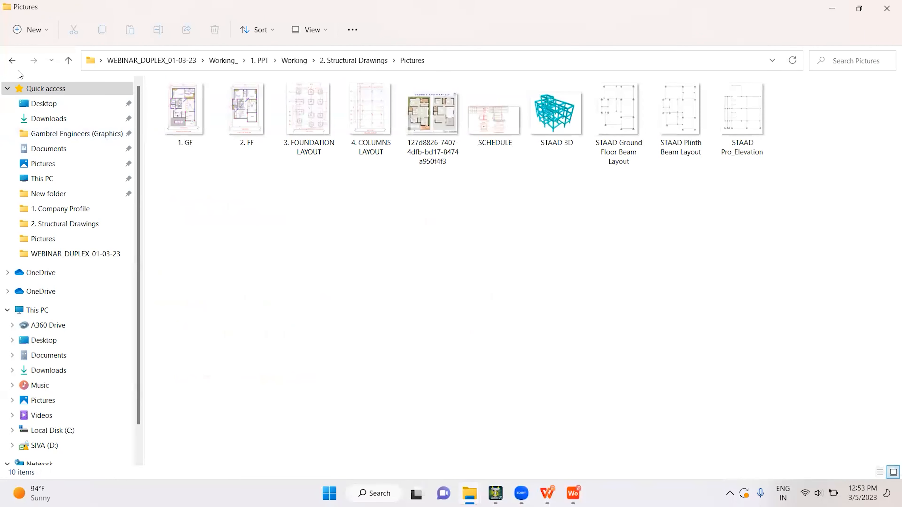
left_click(12, 61)
left_click(220, 123)
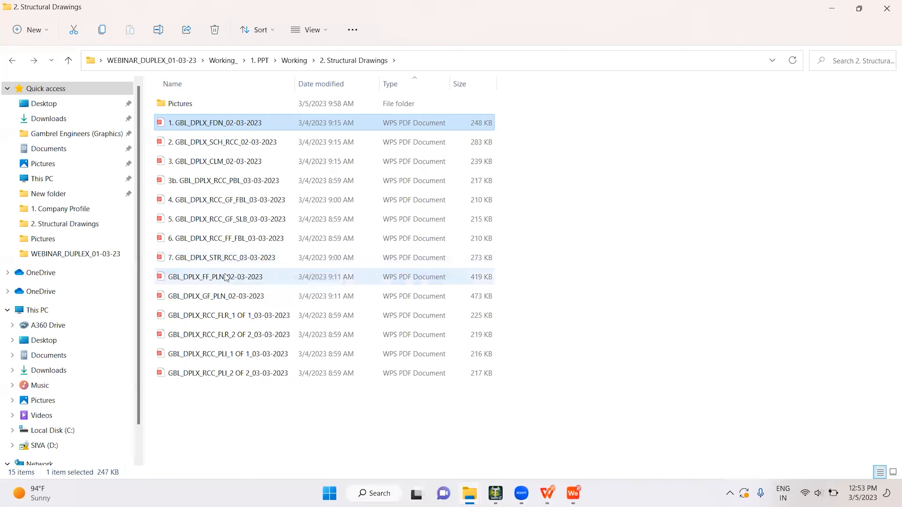
double_click(224, 297)
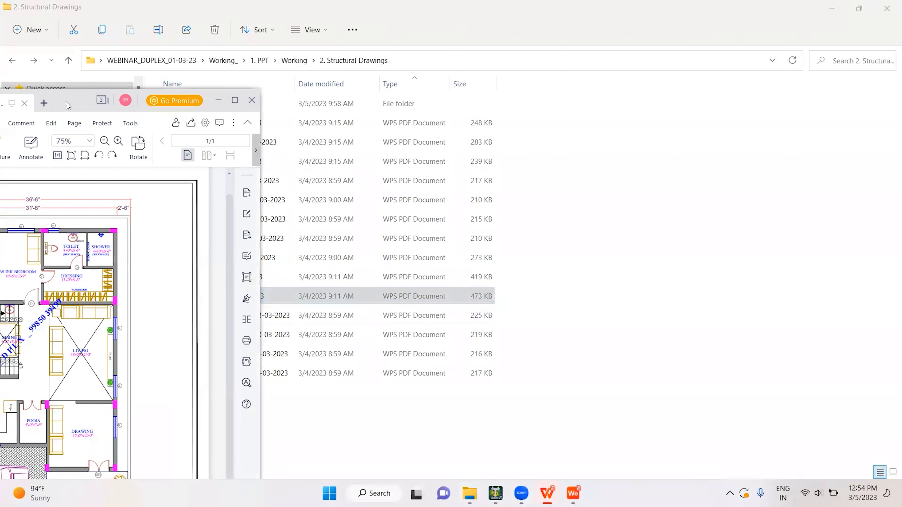
left_click_drag(84, 110, 900, 213)
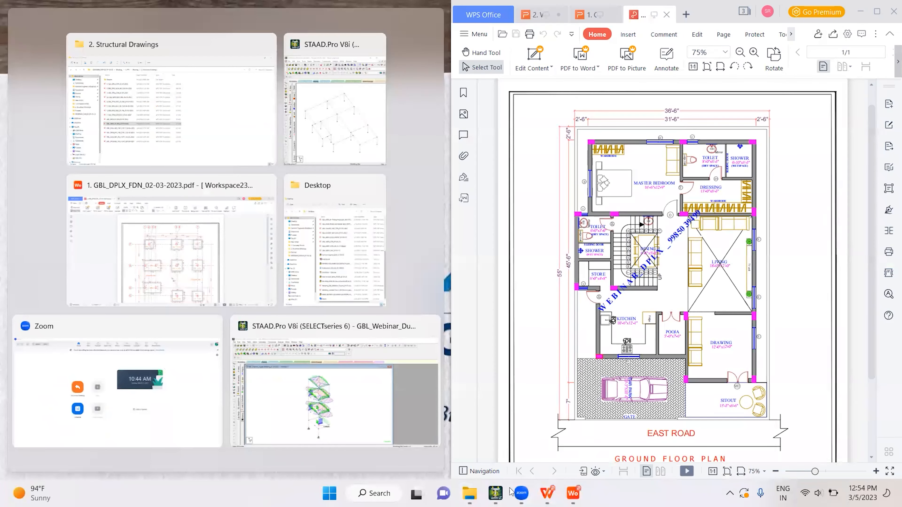
left_click(496, 493)
left_click(546, 445)
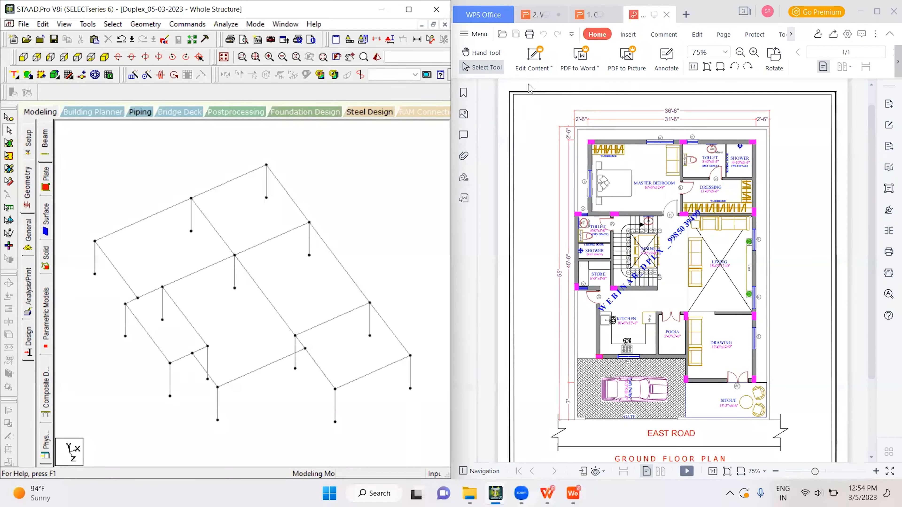
Mark the toilet–dressing and shower–store walls on the ground floor plan, and sketch their matching beam lines on the model.
mouse_move(687, 173)
left_mouse_down()
mouse_move(755, 176)
mouse_move(677, 172)
left_mouse_up()
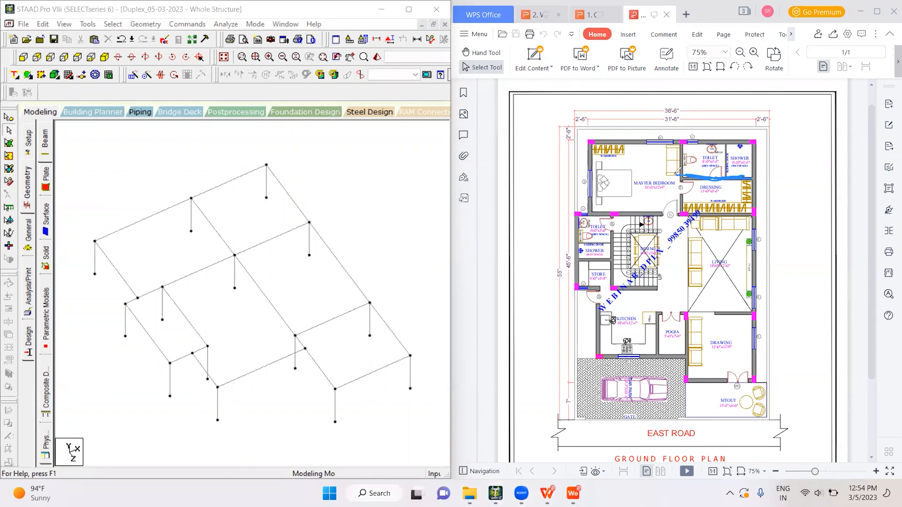
mouse_move(208, 228)
left_mouse_down()
mouse_move(319, 200)
mouse_move(298, 201)
mouse_move(297, 192)
mouse_move(202, 214)
left_mouse_up()
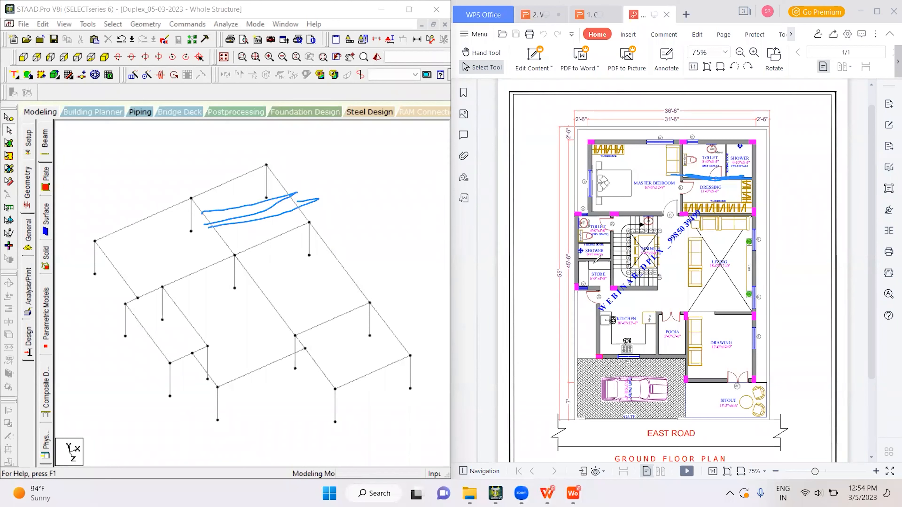
mouse_move(196, 319)
left_mouse_down()
mouse_move(151, 336)
mouse_move(268, 305)
mouse_move(619, 254)
mouse_move(568, 265)
left_mouse_up()
left_click_drag(620, 254, 618, 252)
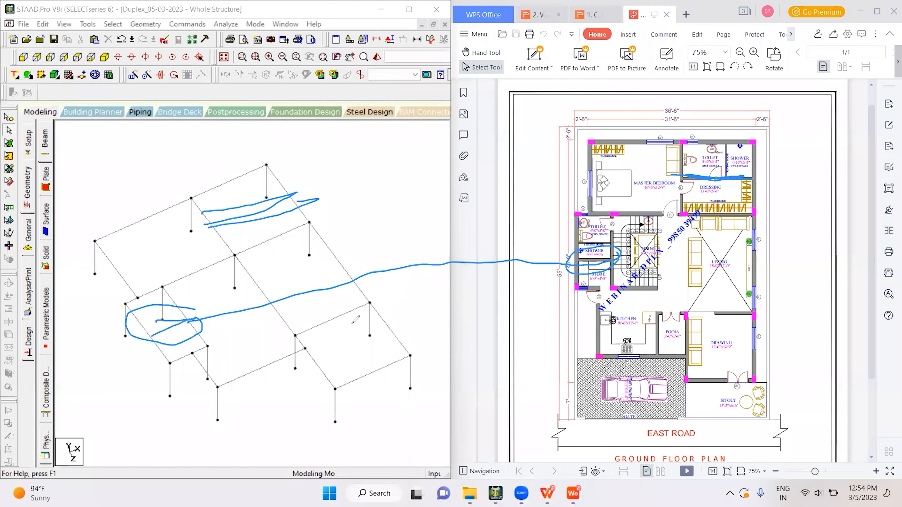
Mark the kitchen–pooja wall and the wall line beside the dining area on the plan, and sketch the front beam line on the model.
mouse_move(663, 309)
left_mouse_down()
mouse_move(667, 361)
mouse_move(658, 323)
left_mouse_up()
left_click_drag(208, 345, 286, 322)
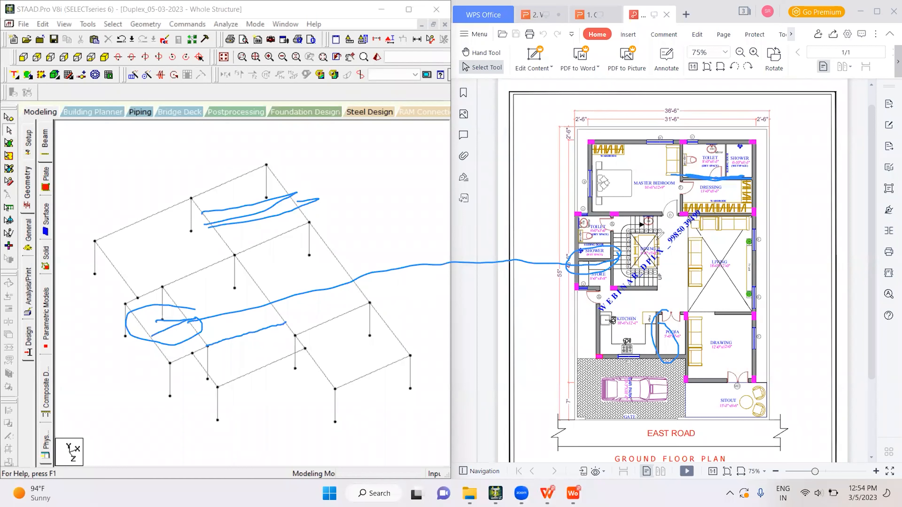
left_click_drag(658, 211, 653, 344)
mouse_move(664, 217)
left_mouse_down()
mouse_move(656, 267)
mouse_move(661, 222)
left_mouse_up()
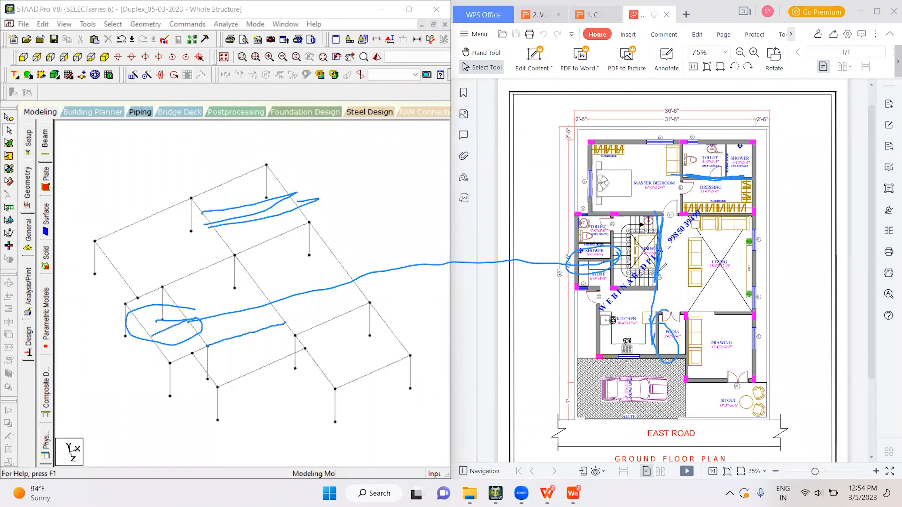
mouse_move(657, 287)
left_mouse_down()
mouse_move(656, 339)
mouse_move(654, 325)
mouse_move(650, 335)
mouse_move(648, 317)
mouse_move(662, 335)
mouse_move(682, 313)
left_mouse_up()
left_click_drag(664, 212, 657, 306)
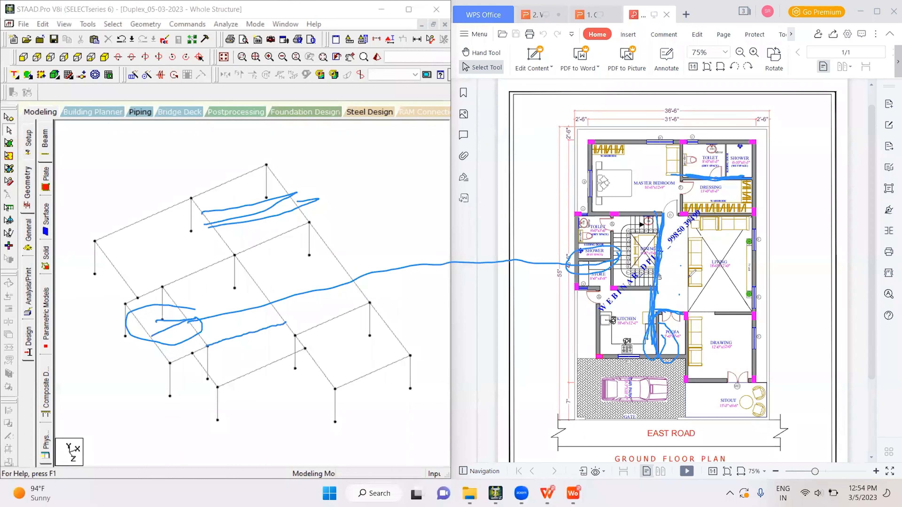
mouse_move(691, 262)
left_mouse_down()
mouse_move(657, 262)
mouse_move(687, 277)
left_mouse_up()
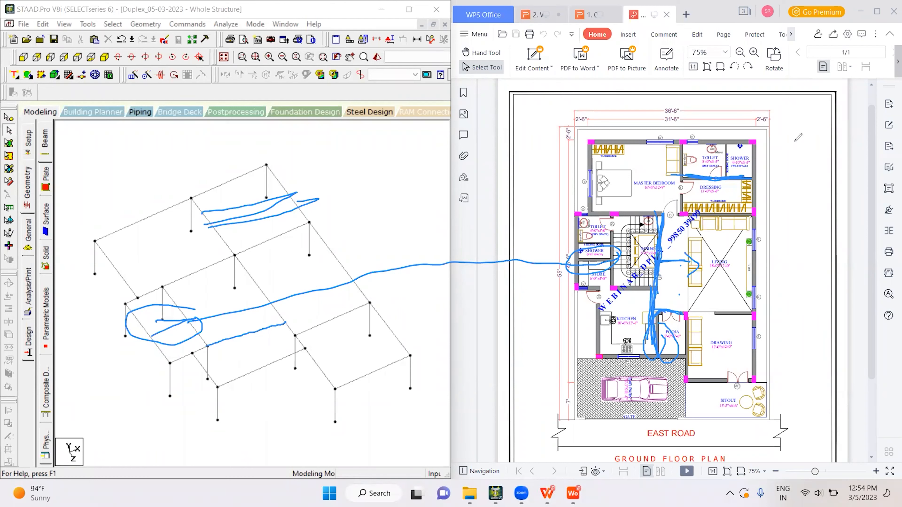
Clear the old markings, enlarge the ground floor plan, and mark the pooja width and the stair wall line extended to the living area.
left_click(800, 85)
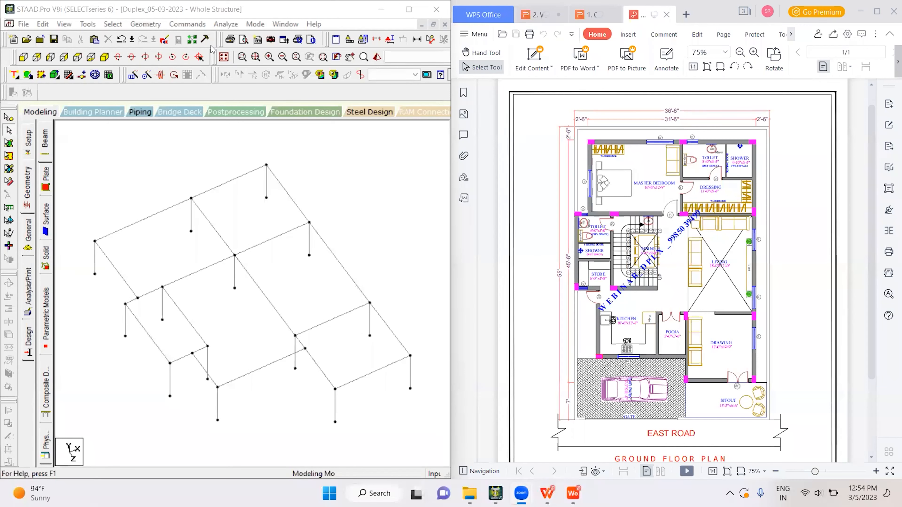
scroll(678, 257, "up", 3, "ctrl")
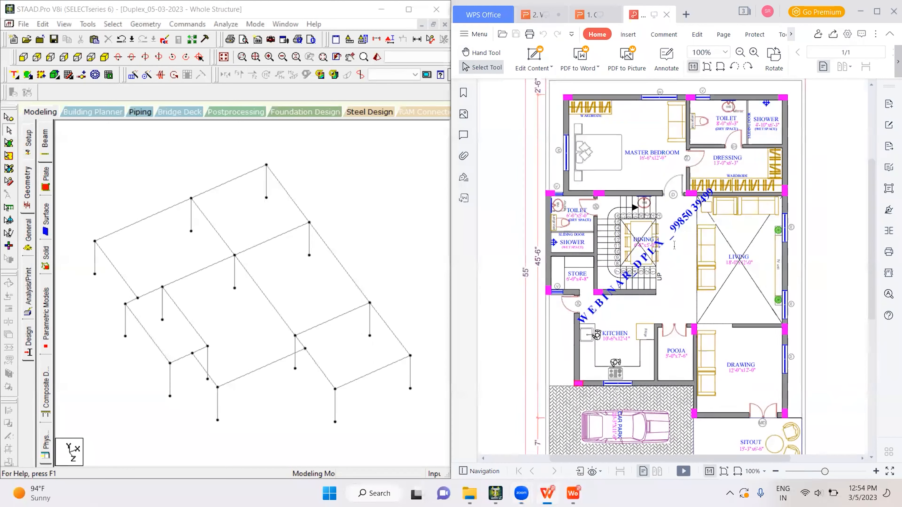
scroll(680, 258, "down", 2)
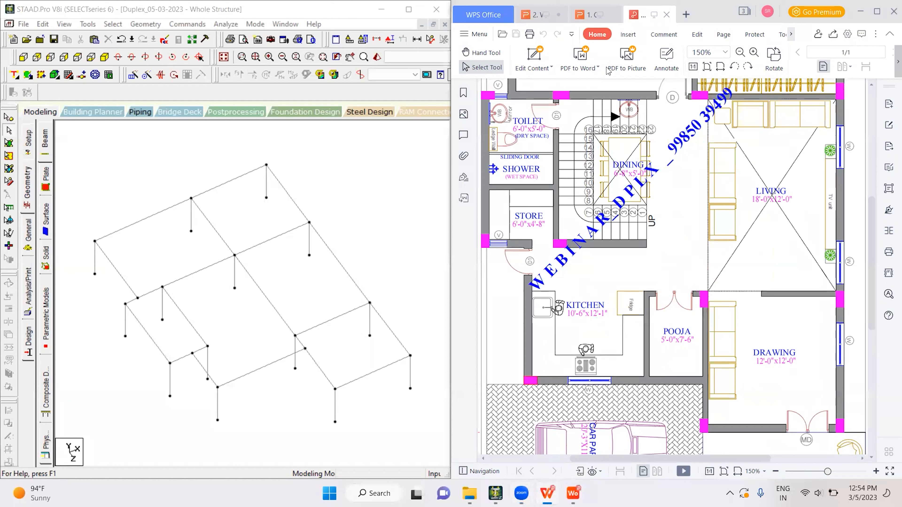
mouse_move(685, 330)
left_mouse_down()
mouse_move(664, 325)
mouse_move(672, 347)
left_mouse_up()
mouse_move(707, 245)
left_mouse_down()
mouse_move(654, 235)
mouse_move(653, 253)
left_mouse_up()
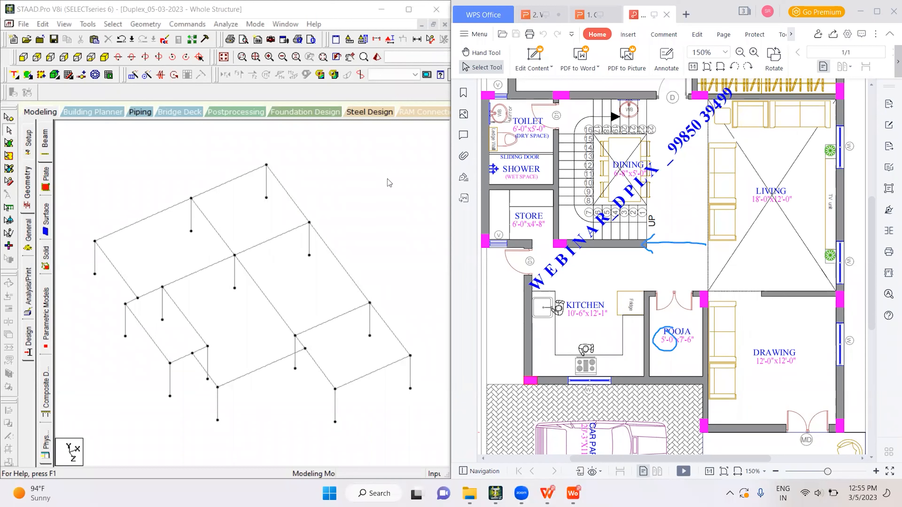
Add a perpendicular beam from the column node at the stair–store wall corner to the long beam along the living area.
left_click(297, 296)
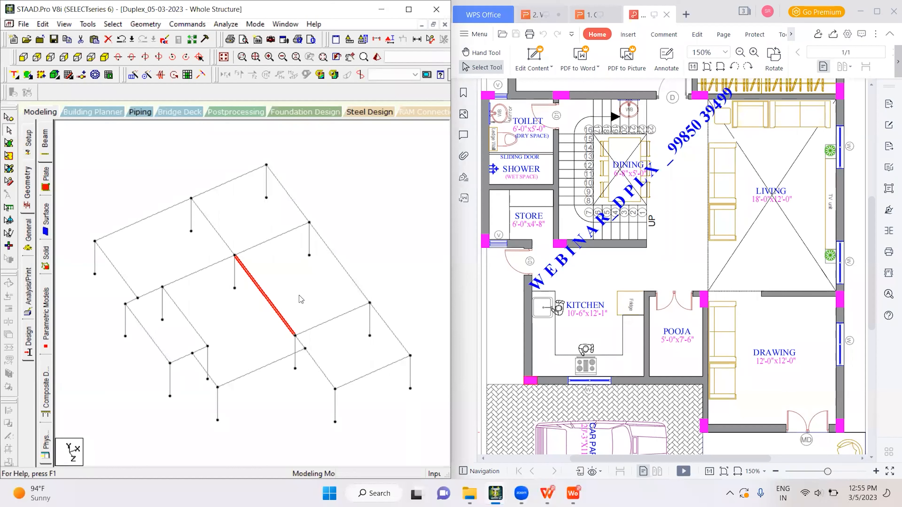
left_click(301, 300)
left_click(15, 75)
left_click(208, 346)
left_click(292, 331)
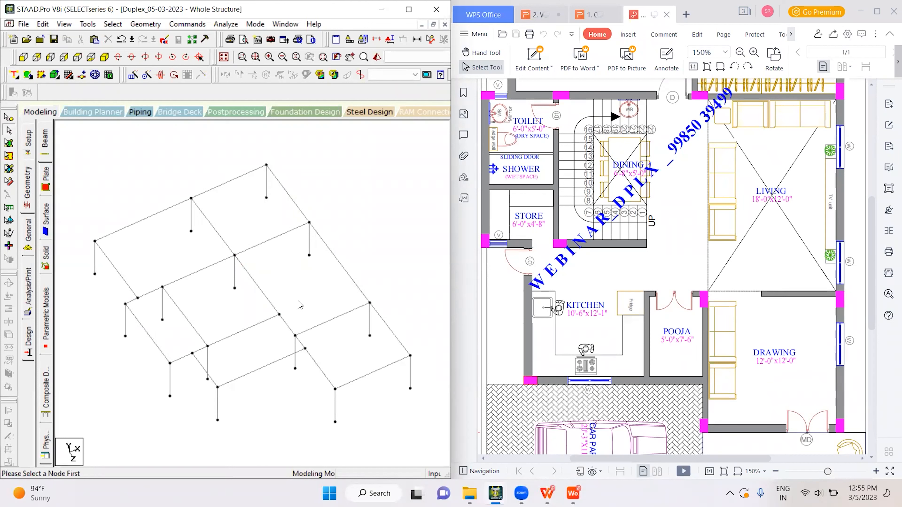
Copy the three beam segments along the living–pooja line in the X direction onto the kitchen–pooja wall line.
left_click(265, 295)
left_click(290, 328, "ctrl")
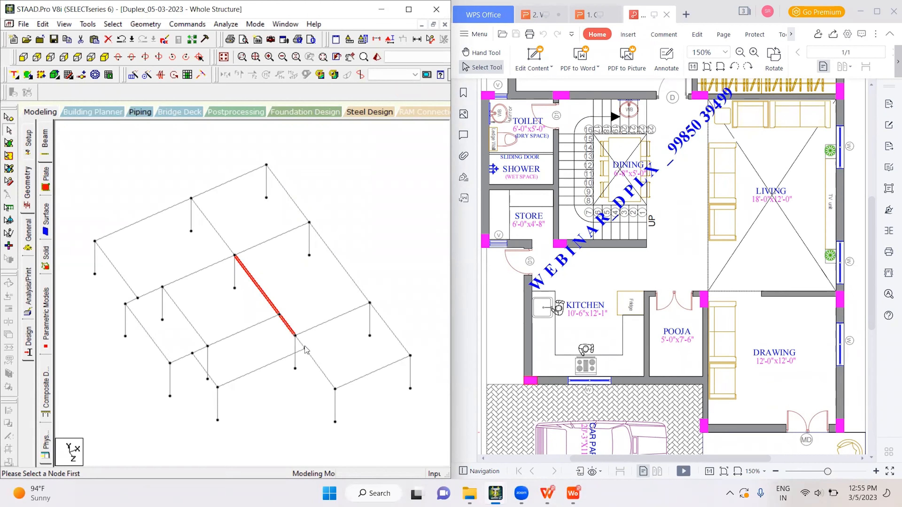
left_click(302, 344, "ctrl")
key("ctrl+v")
double_click(178, 255)
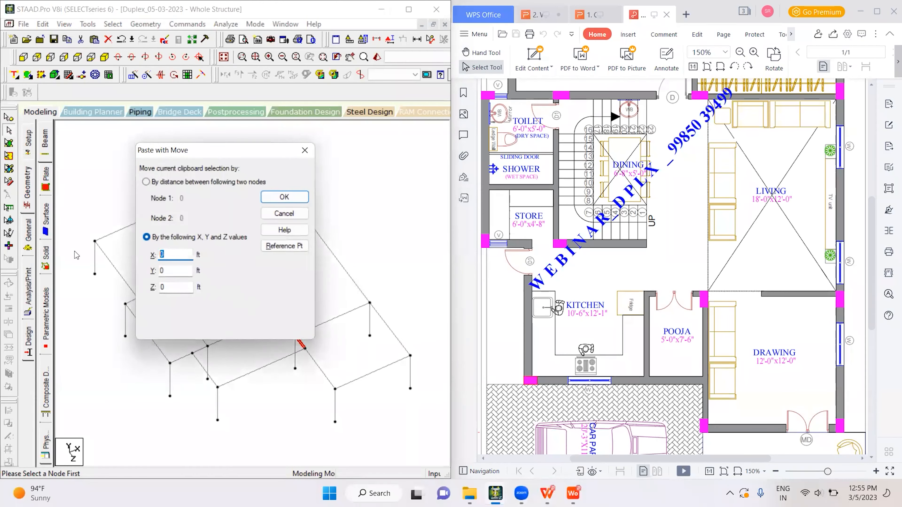
type("1")
key("Return")
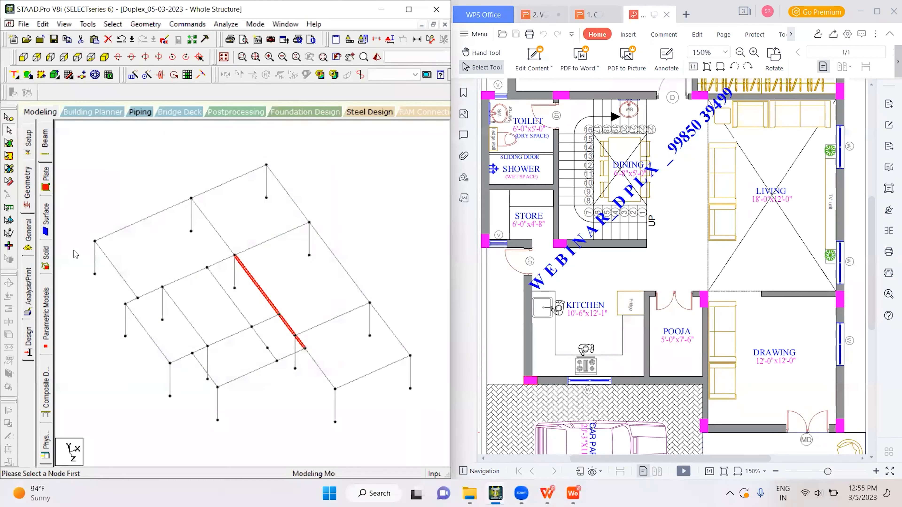
left_click(407, 245)
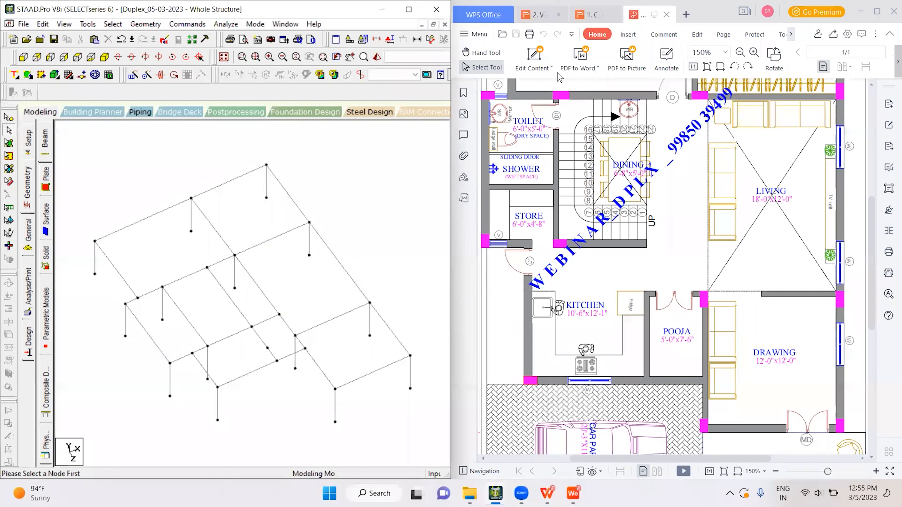
Sketch links from the copied beams to the stair edge and kitchen–pooja wall on the plan, and mark the missing beam behind the pooja.
mouse_move(227, 301)
left_mouse_down()
mouse_move(664, 185)
mouse_move(645, 99)
mouse_move(634, 228)
mouse_move(639, 151)
left_mouse_up()
mouse_move(261, 344)
left_mouse_down()
mouse_move(506, 319)
mouse_move(648, 335)
mouse_move(639, 350)
left_mouse_up()
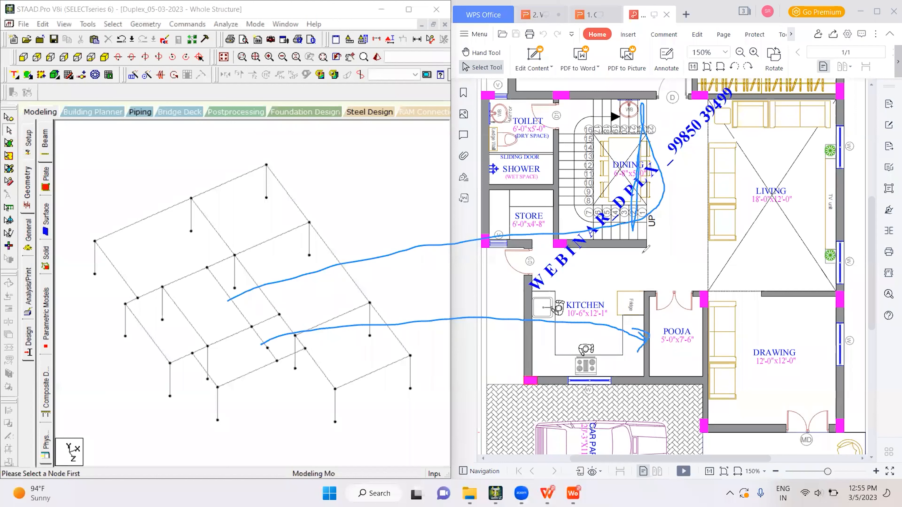
mouse_move(644, 245)
left_mouse_down()
mouse_move(649, 292)
mouse_move(690, 297)
left_mouse_up()
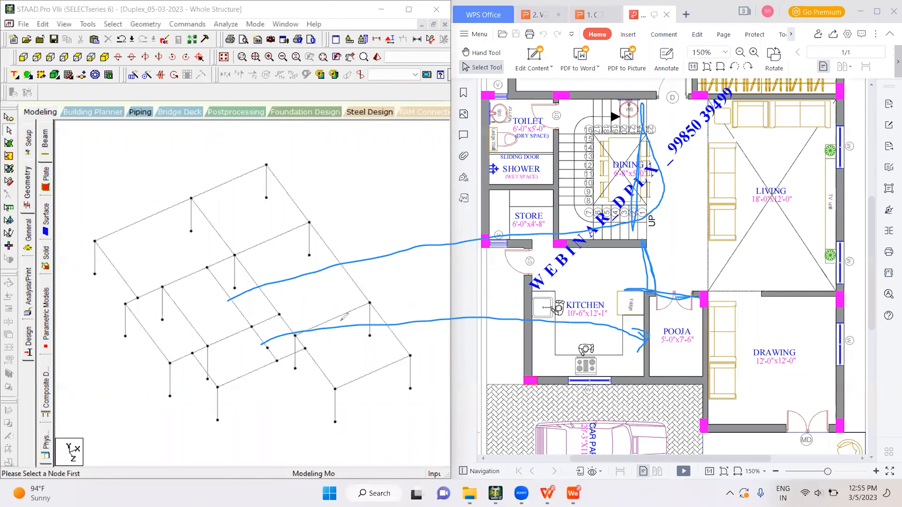
mouse_move(297, 335)
left_mouse_down()
mouse_move(267, 346)
mouse_move(300, 333)
left_mouse_up()
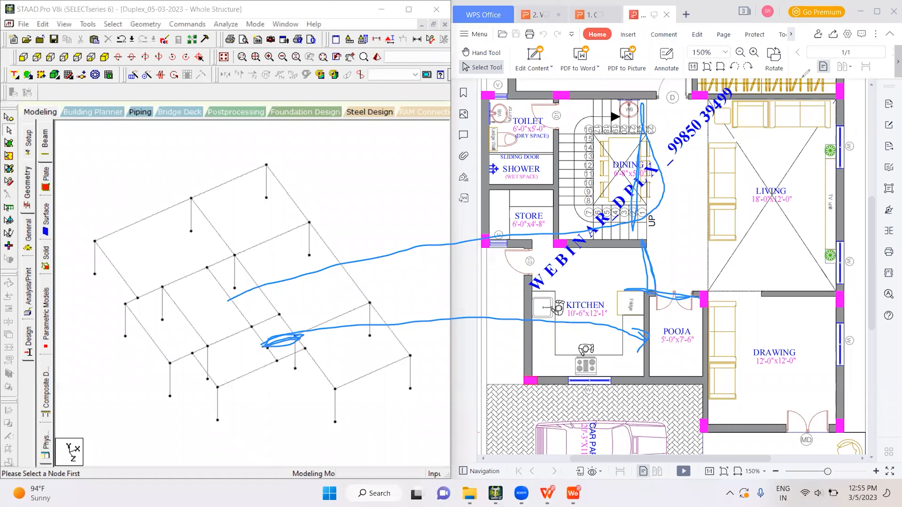
key("Escape")
Add a beam between the kitchen–pooja line node and the drawing room column node, along the pooja's rear wall.
left_click(14, 76)
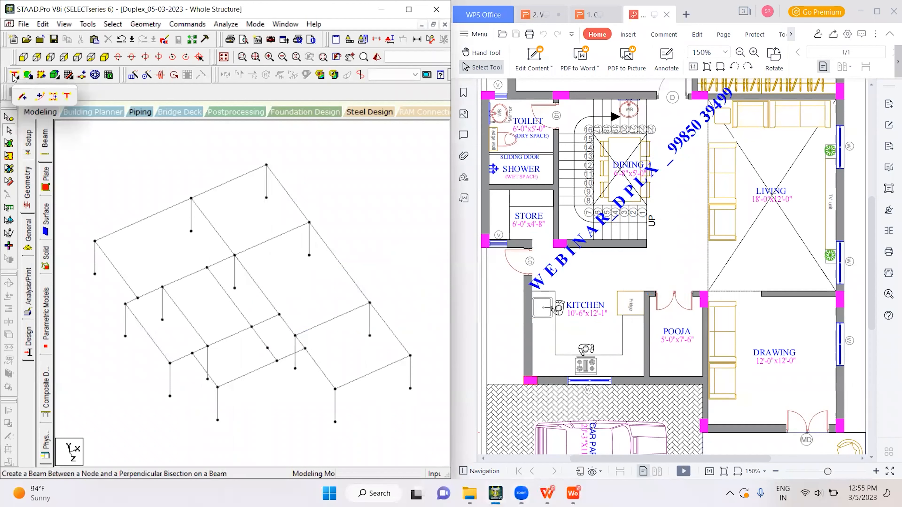
left_click(22, 96)
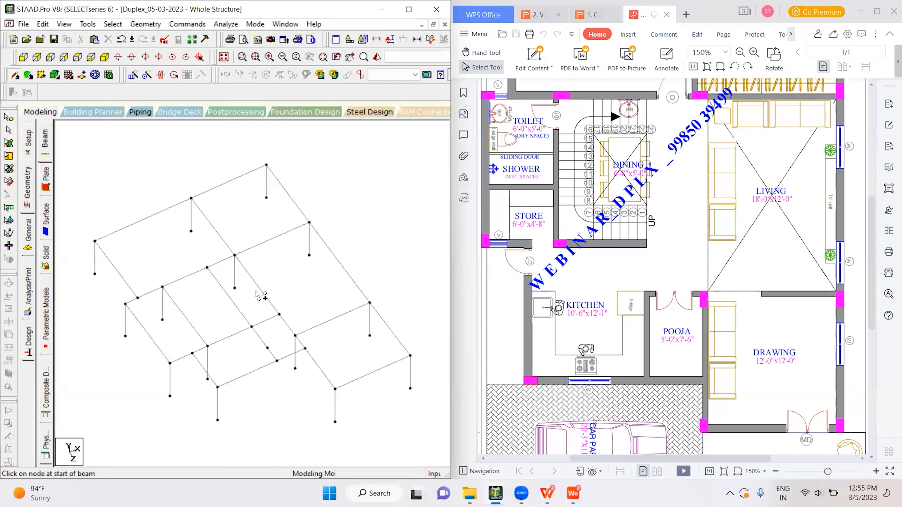
left_click_drag(268, 348, 304, 339)
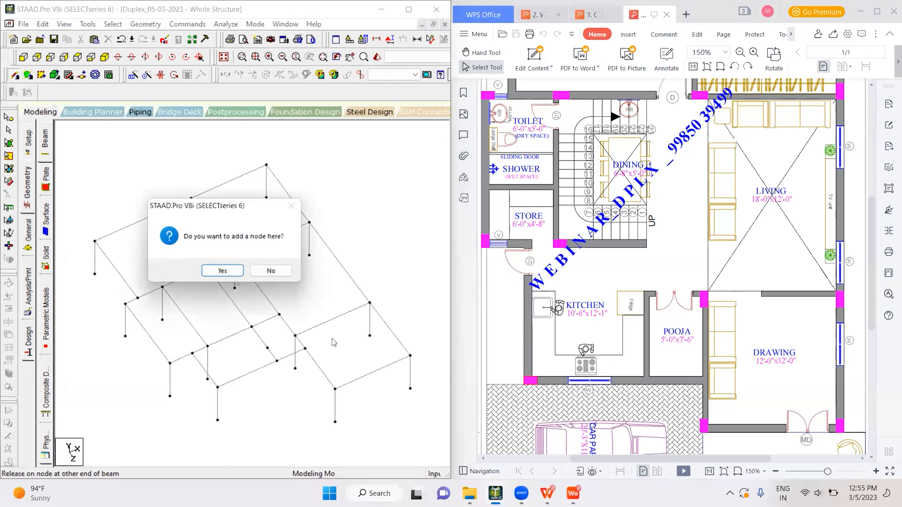
left_click(268, 269)
left_click(295, 336)
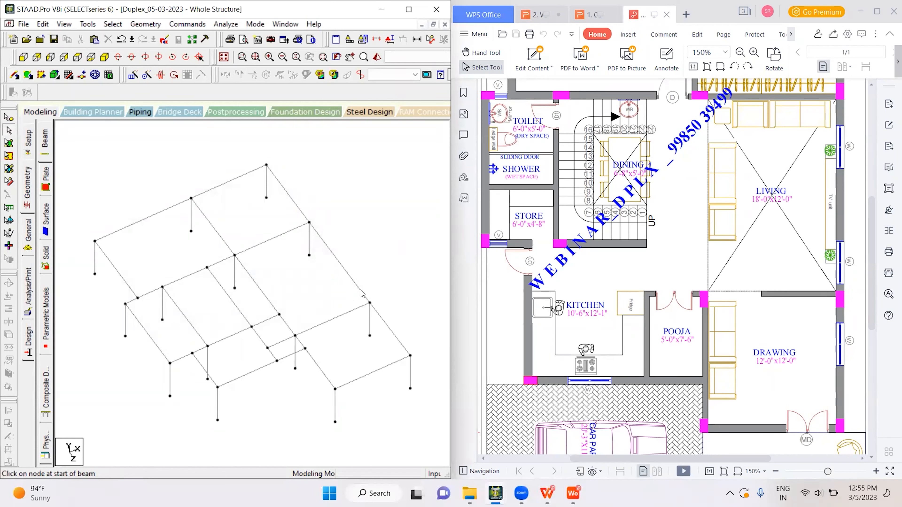
left_click(24, 57)
left_click_drag(130, 235, 392, 372)
left_click(187, 291)
left_click(105, 57)
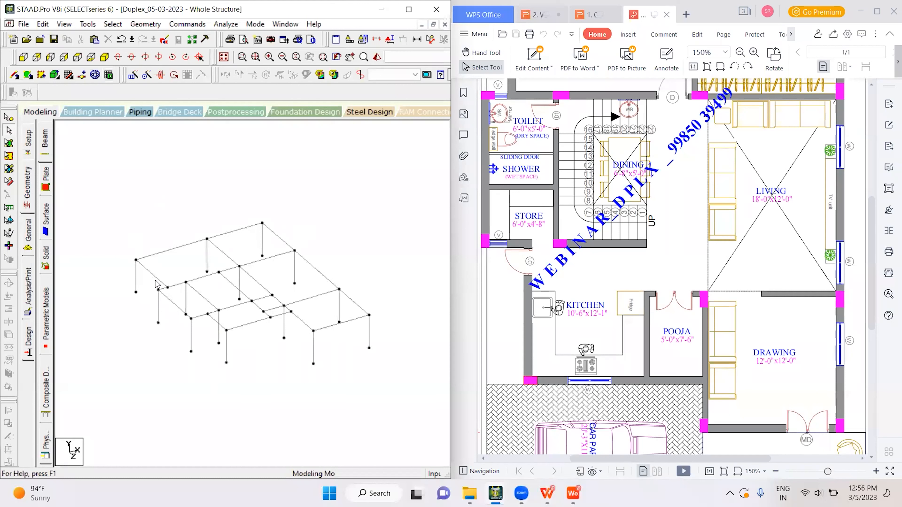
In the front view, select the whole frame and paste a copy of it directly above as a second storey.
left_click(23, 57)
left_click_drag(118, 229, 395, 390)
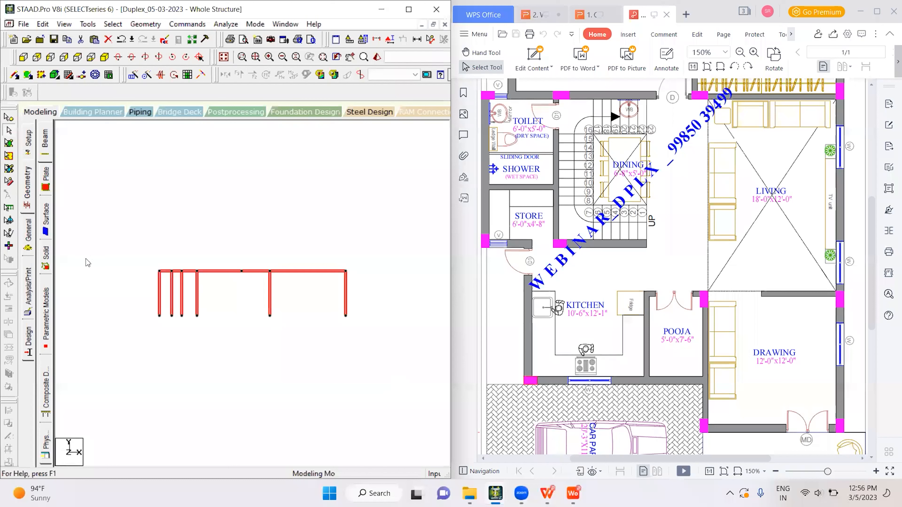
key("ctrl+v")
key("Return")
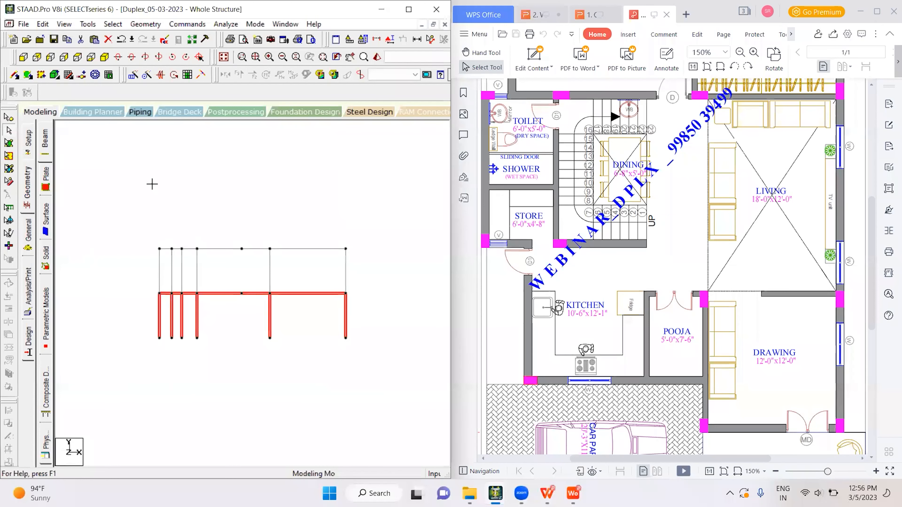
left_click(176, 210)
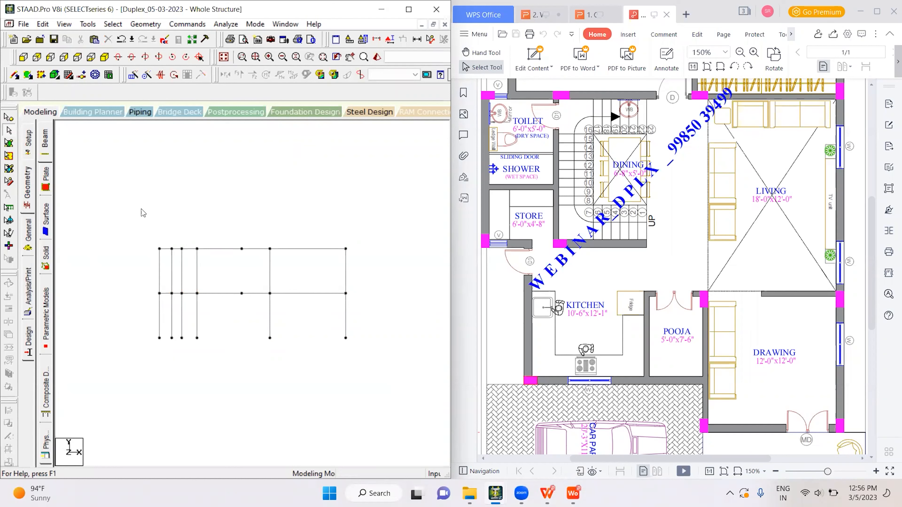
Select all top-level nodes and move them up 3.5 ft in Y to heighten the upper storey.
left_click(9, 118)
left_click_drag(145, 234, 393, 276)
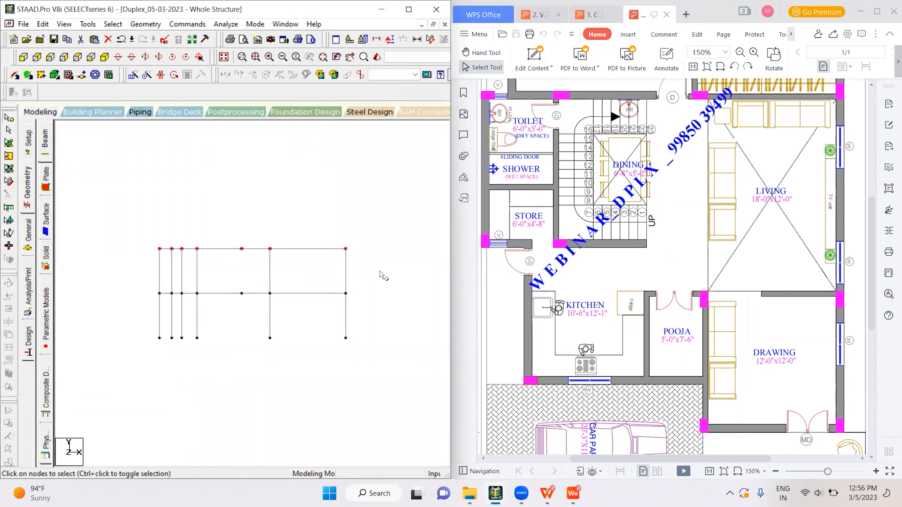
key("F2")
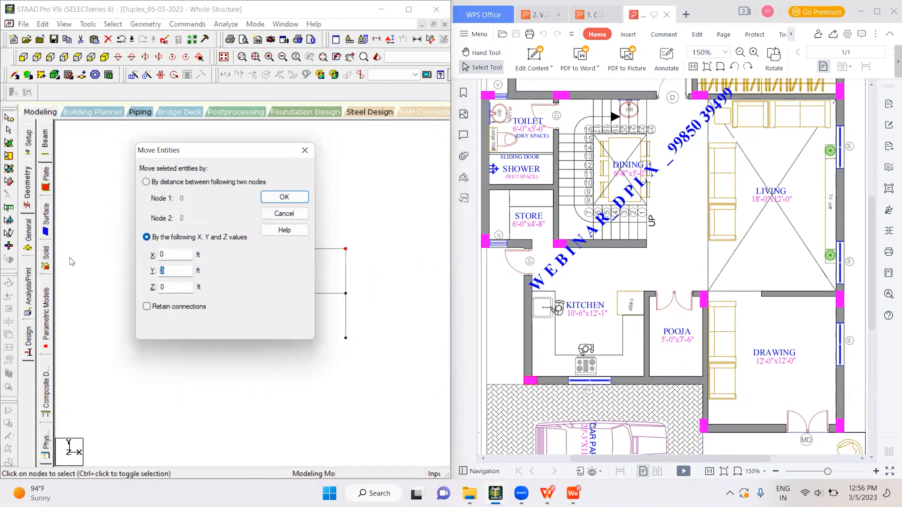
type("3.5")
key("Return")
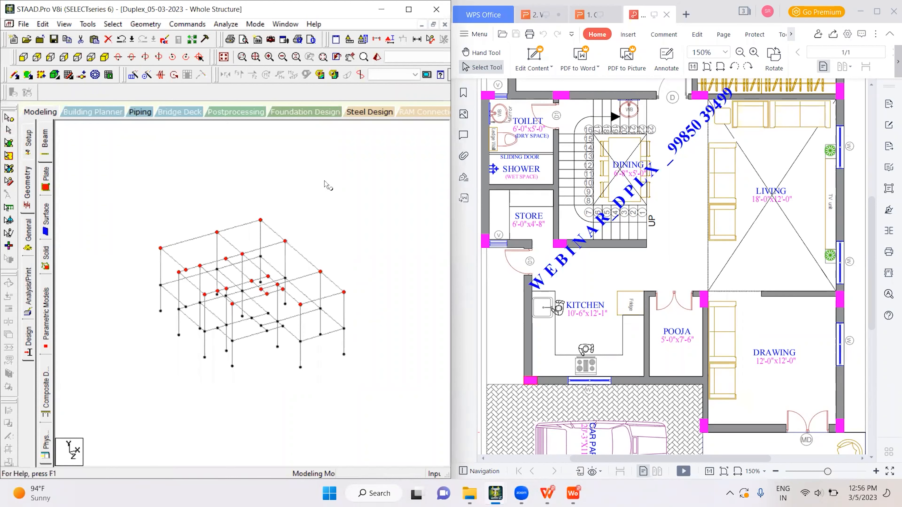
left_click(296, 174)
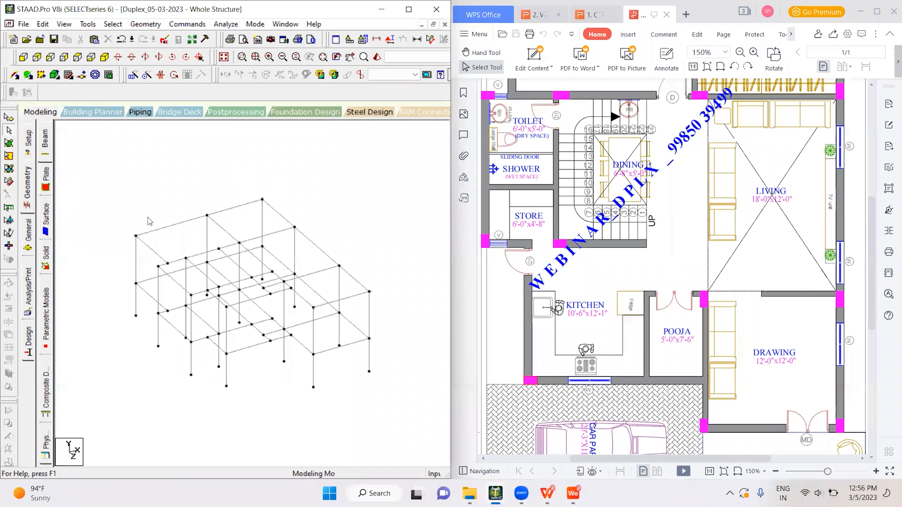
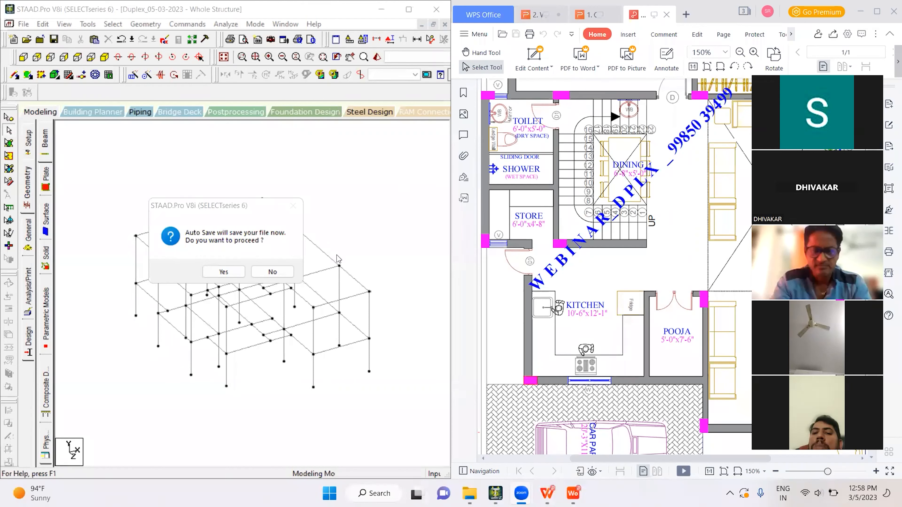
Save the modified duplex structure and maximize the STAAD.Pro window.
left_click(222, 273)
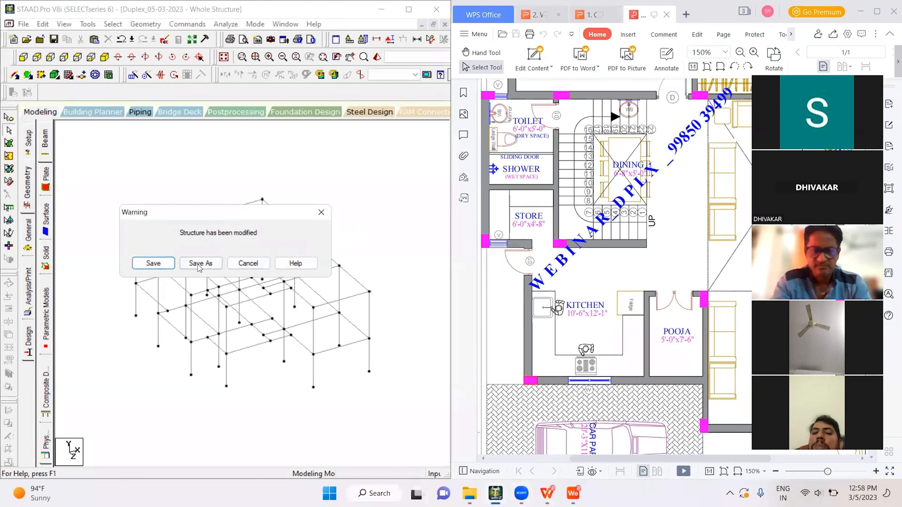
left_click(169, 264)
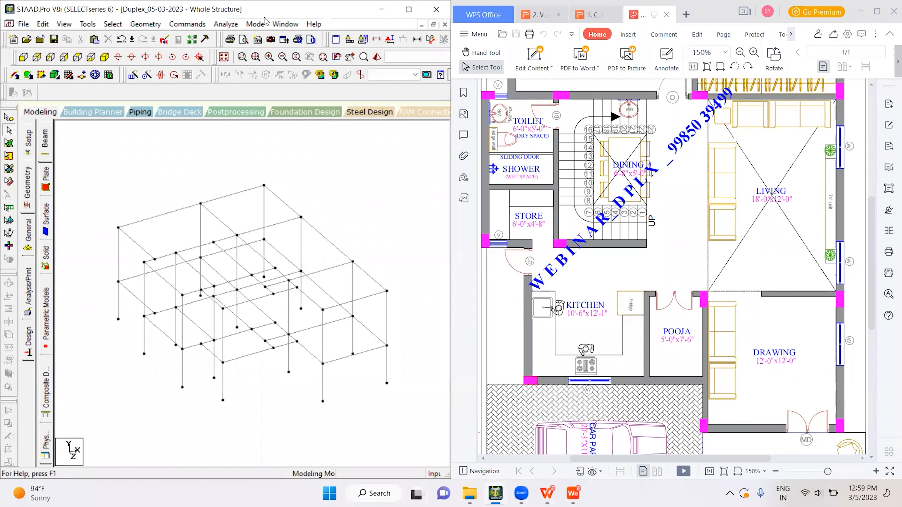
key("super+Up")
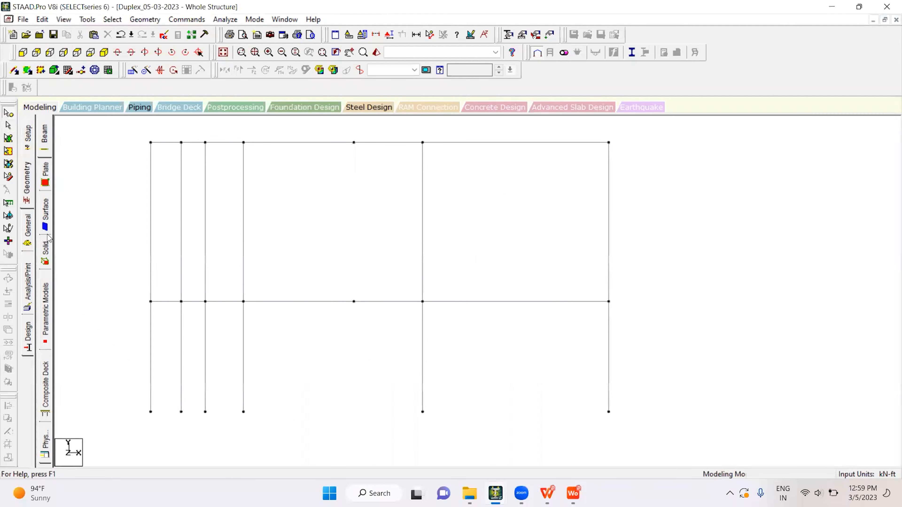
Create a fixed support definition for the structure.
left_click(27, 230)
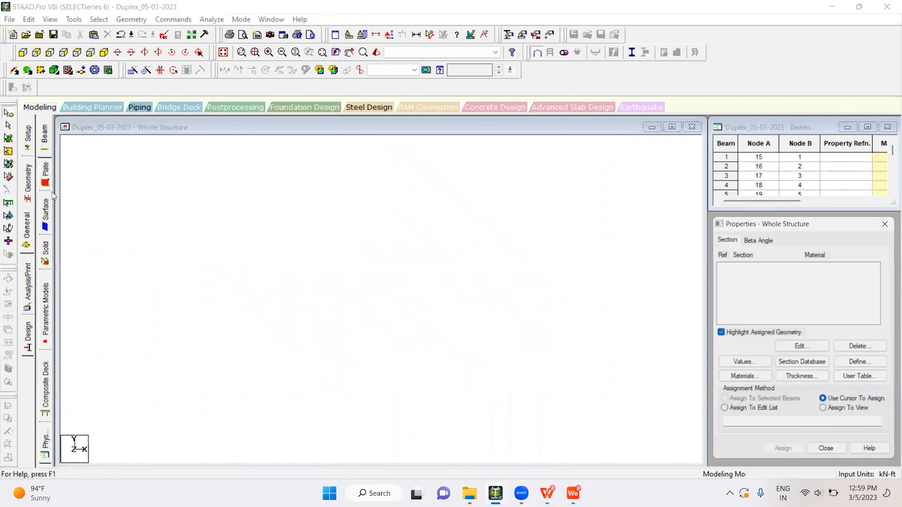
left_click(49, 225)
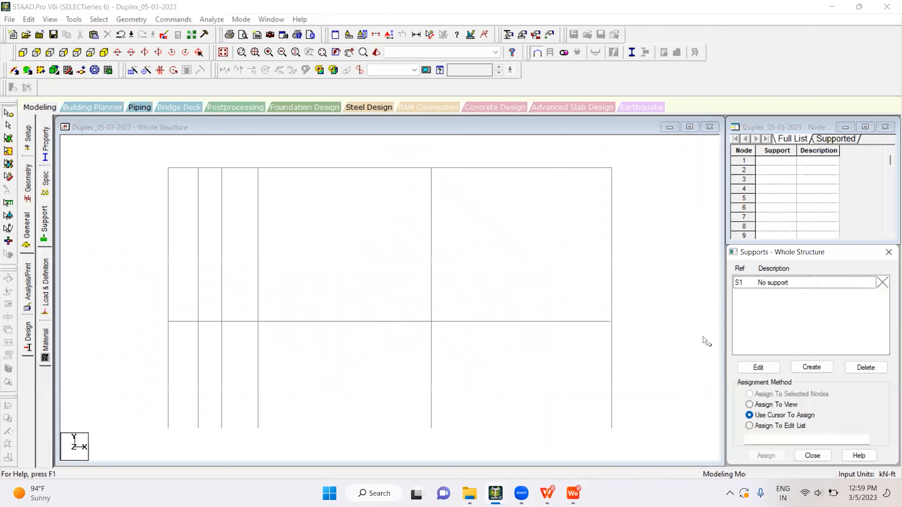
left_click(822, 366)
left_click(743, 468)
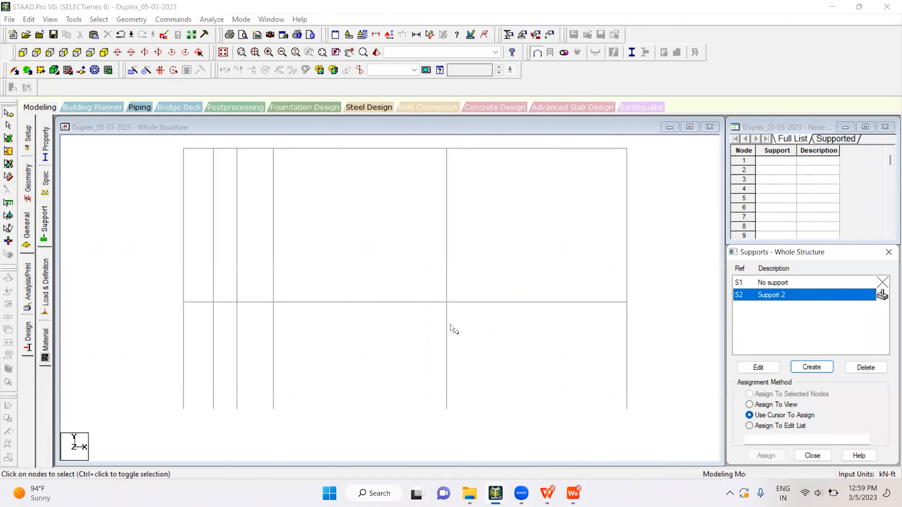
Assign the fixed support to all column base nodes and show the structure in plan view.
left_click_drag(343, 347, 668, 366)
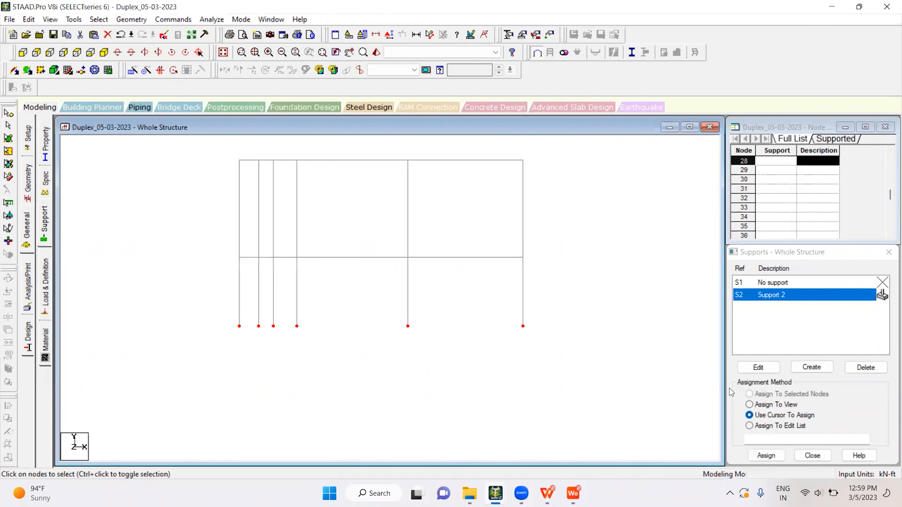
left_click(766, 456)
left_click(823, 390)
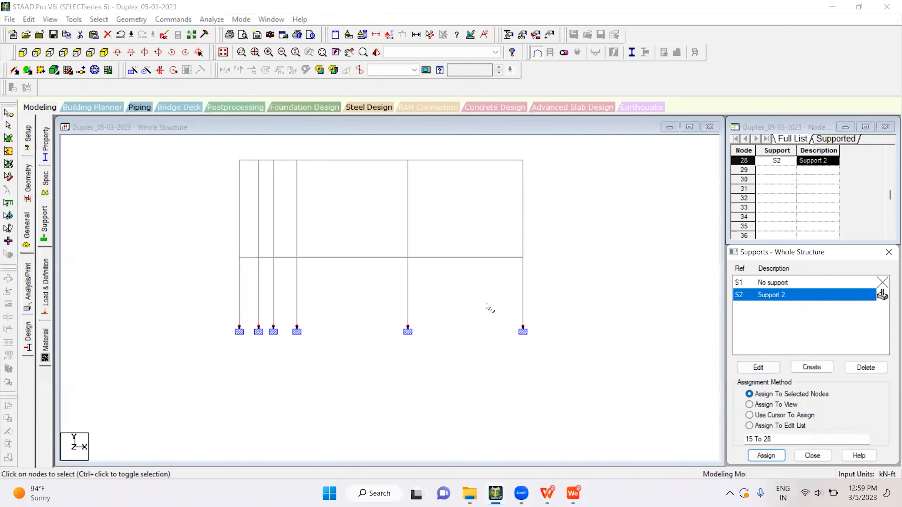
left_click(79, 52)
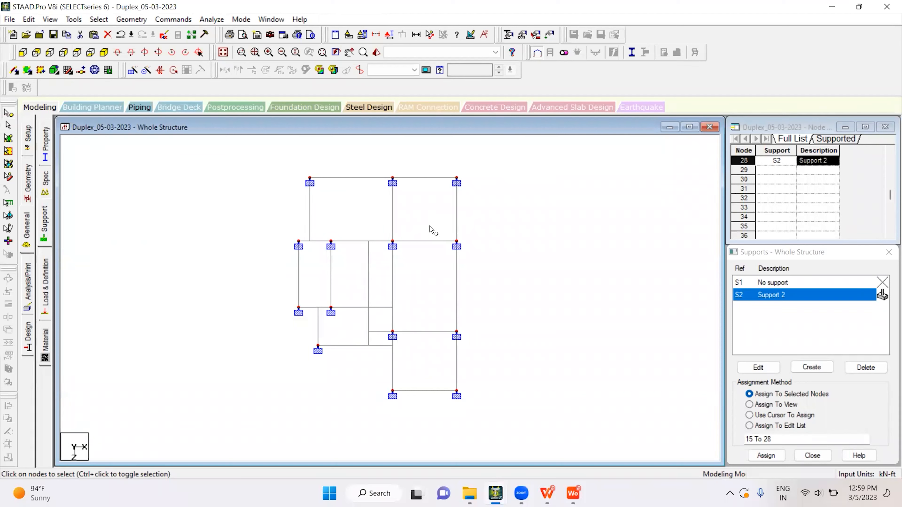
Isolate the top-level beams and the ground-storey columns of the duplex and show them in plan view.
scroll(431, 229, "up", 1)
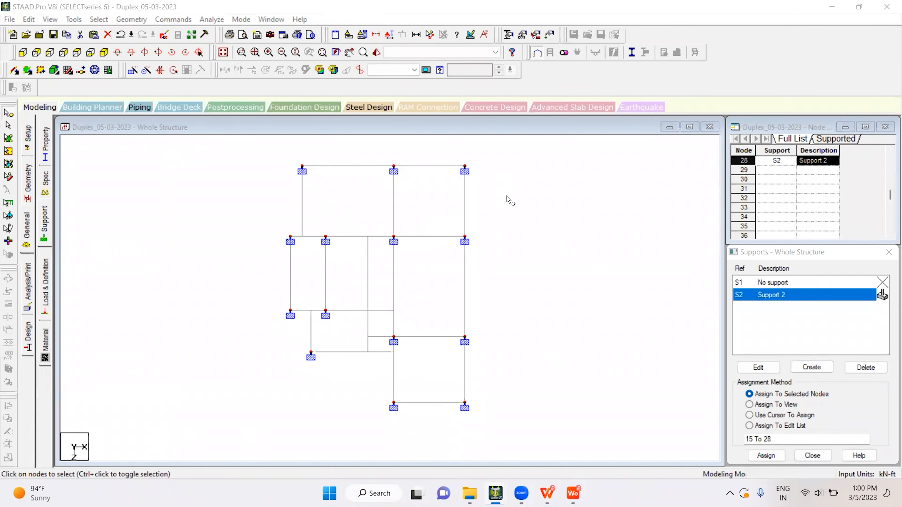
left_click(548, 243)
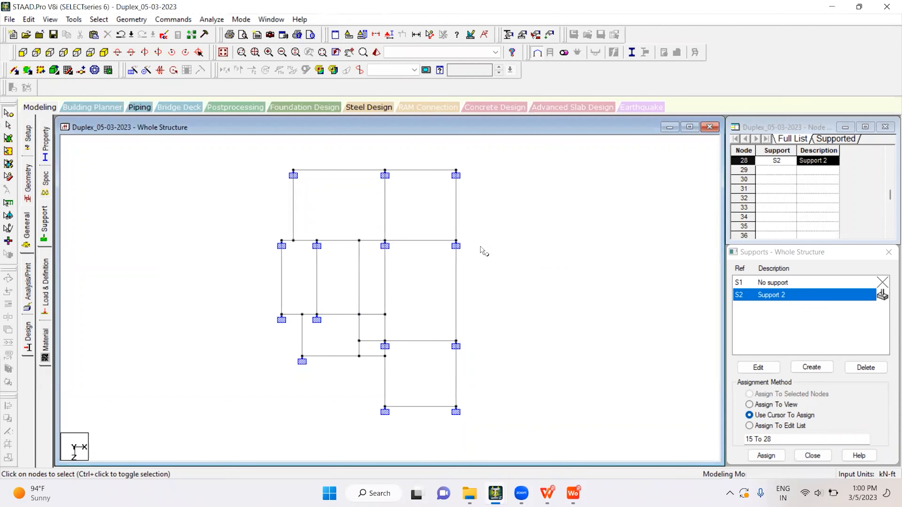
left_click(104, 53)
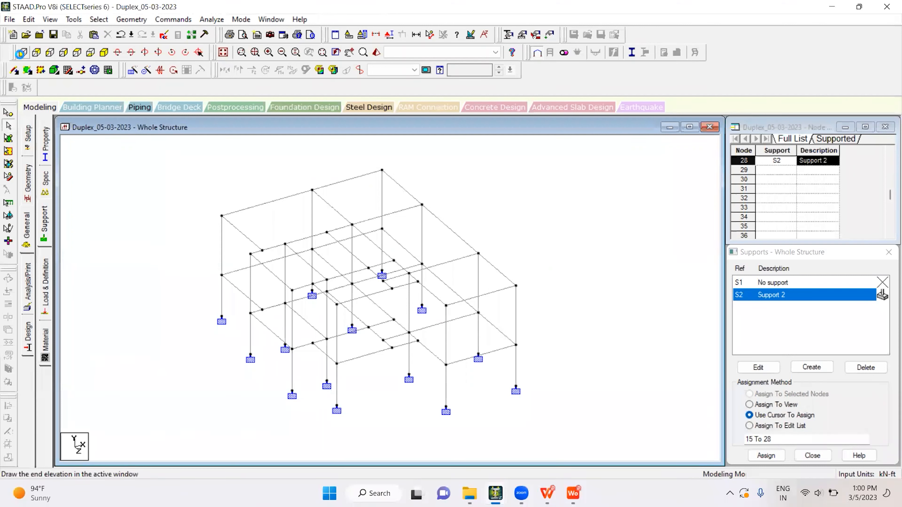
left_click_drag(199, 179, 610, 218)
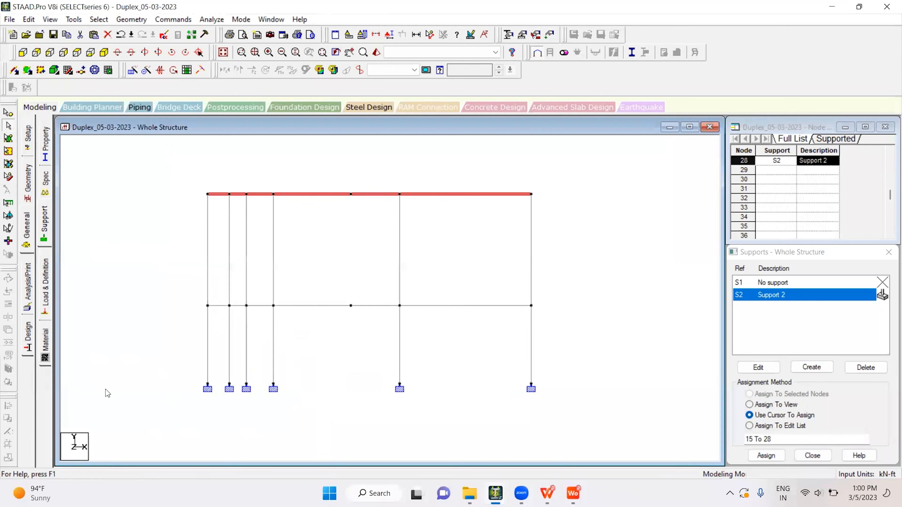
left_click_drag(185, 321, 458, 393)
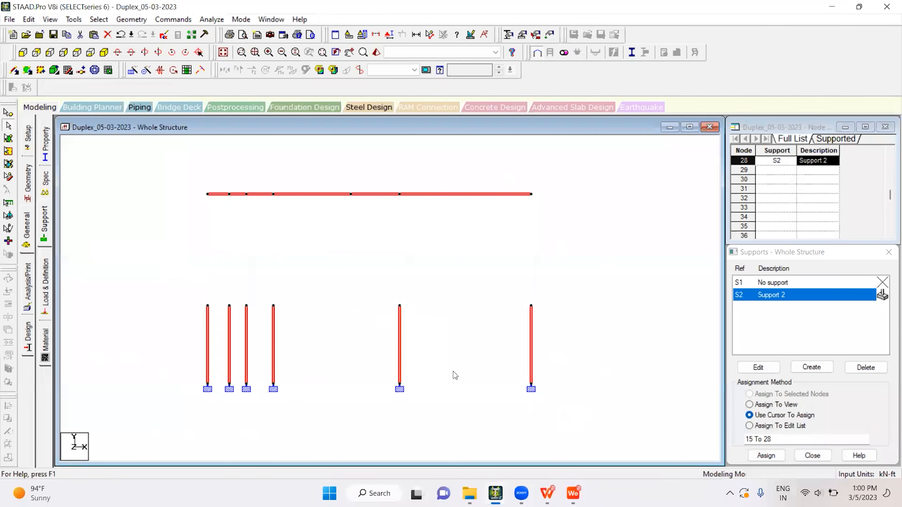
left_click(76, 54)
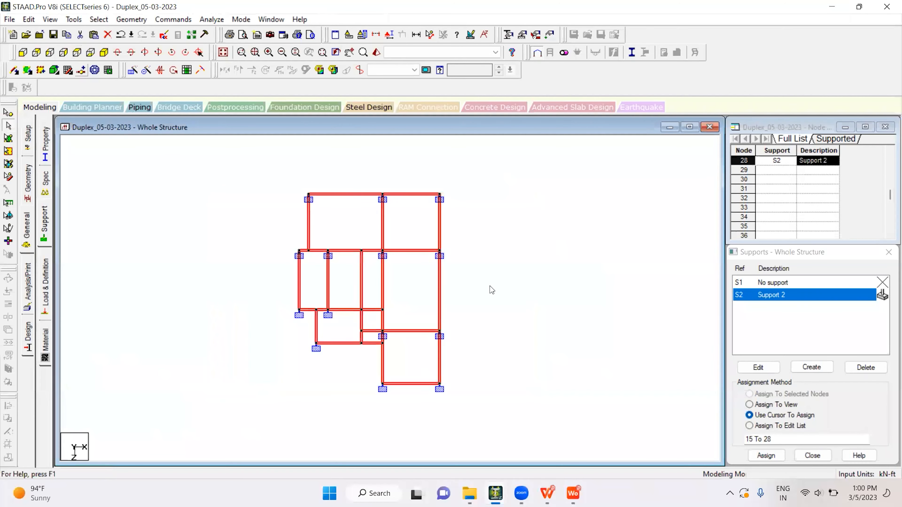
left_click(481, 269)
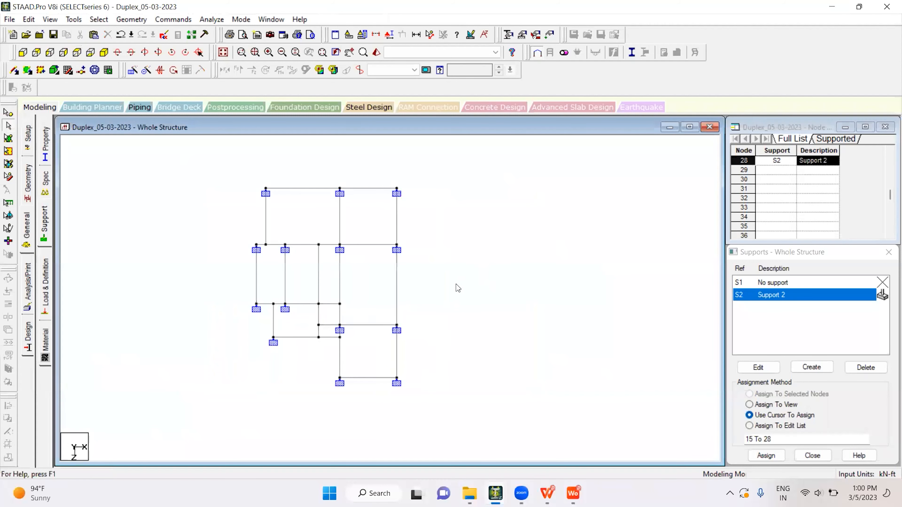
Place STAAD.Pro side by side with the first-floor plan GBL_DPLX_FF_PLN_02-03-2023 and enlarge the plan to 125%.
key("super+Down")
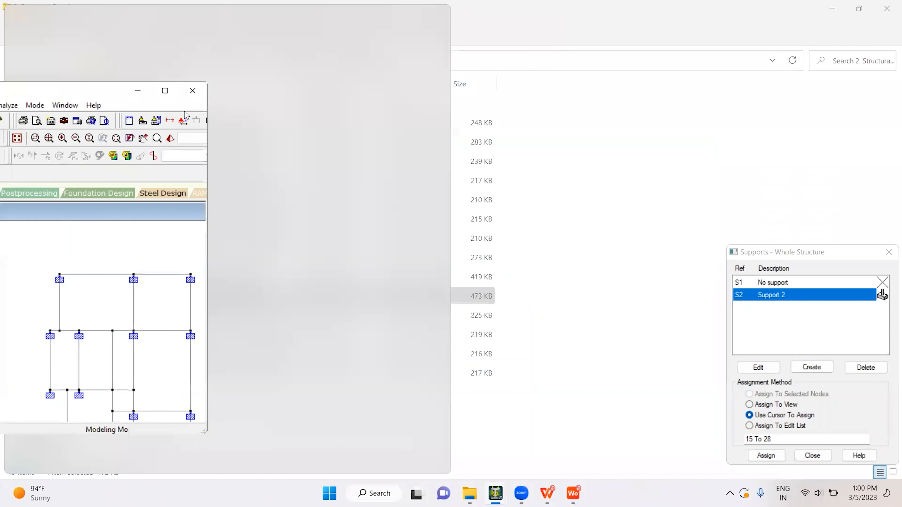
key("super+Left")
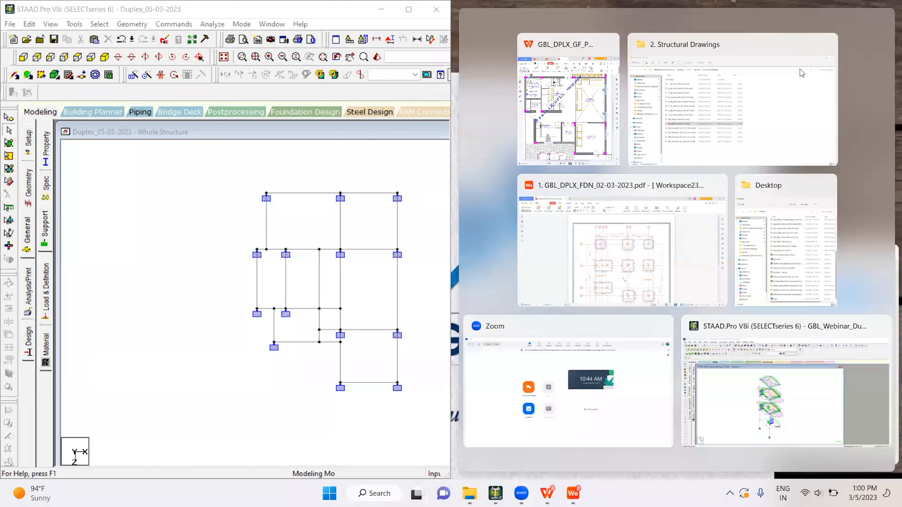
key("alt+Tab")
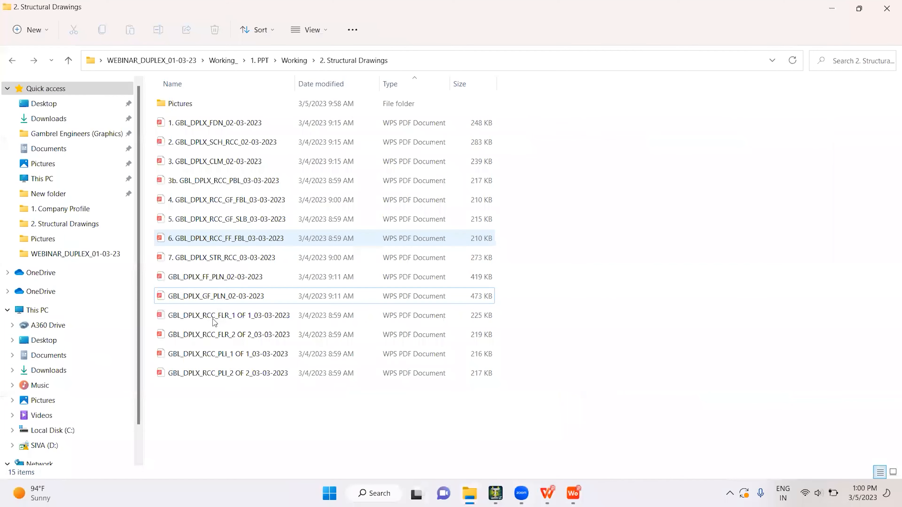
left_click(230, 278)
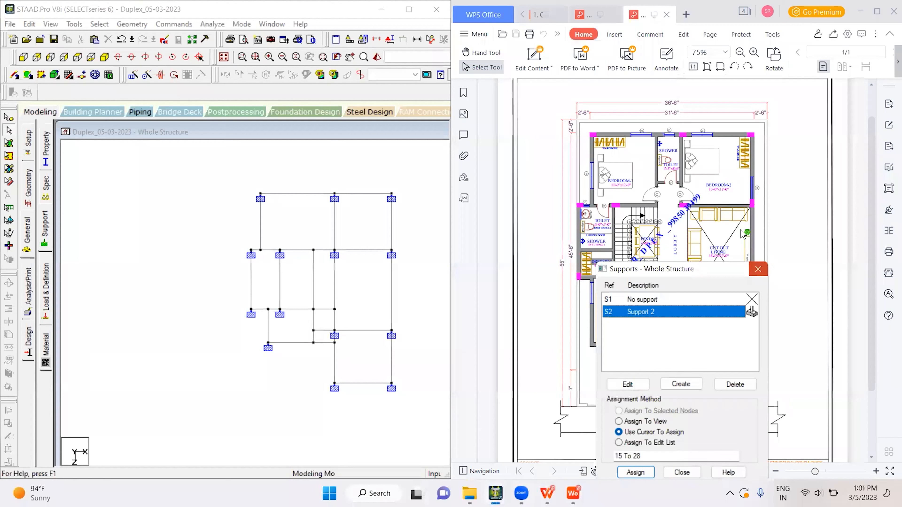
left_click(711, 206)
scroll(663, 191, "up", 1, "ctrl")
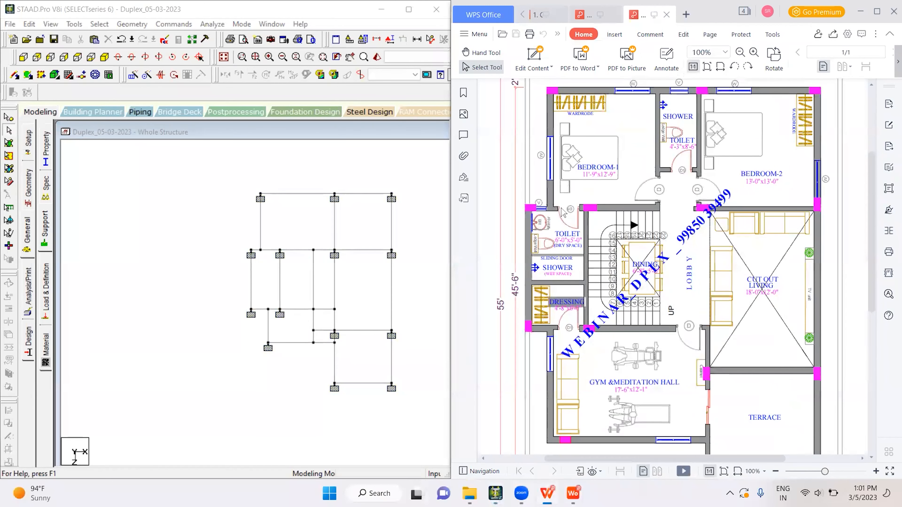
scroll(498, 205, "up", 1, "ctrl")
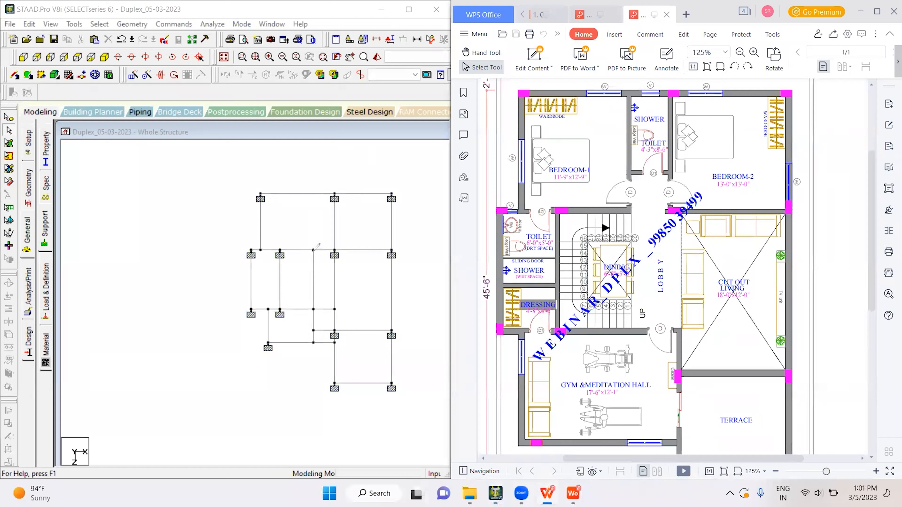
Compare the top-level beam layout with the first-floor plan's walls around the toilets, shower, dressing room and gym hall.
left_click_drag(313, 194, 311, 252)
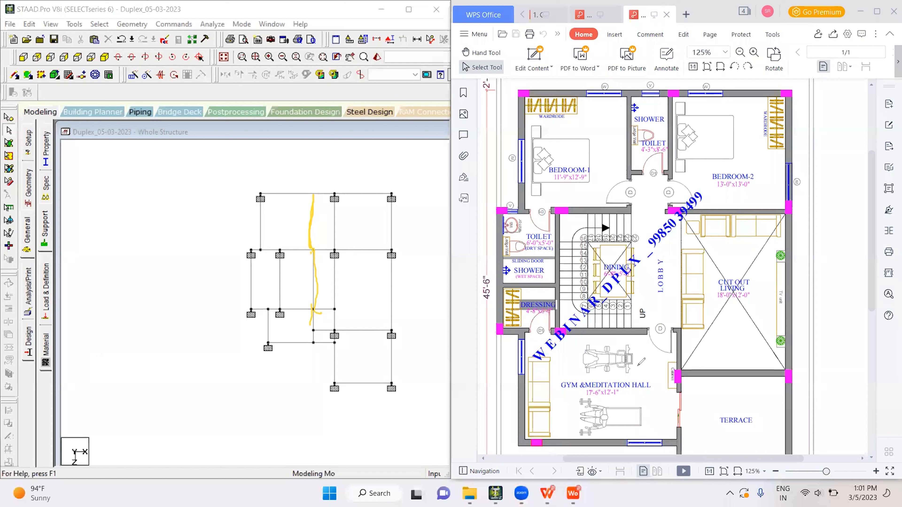
mouse_move(626, 356)
left_mouse_down()
mouse_move(631, 414)
mouse_move(645, 379)
mouse_move(638, 387)
left_mouse_up()
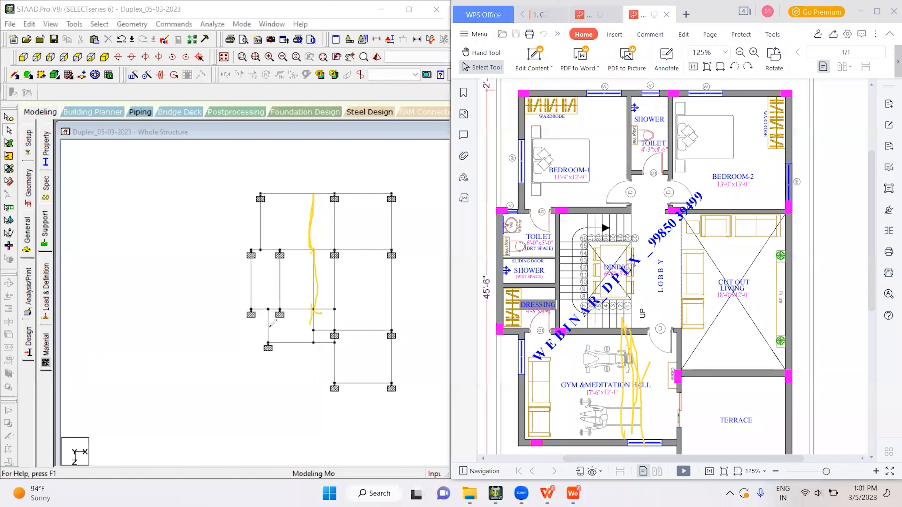
left_click_drag(304, 320, 322, 337)
left_click_drag(320, 319, 307, 332)
left_click_drag(528, 440, 529, 439)
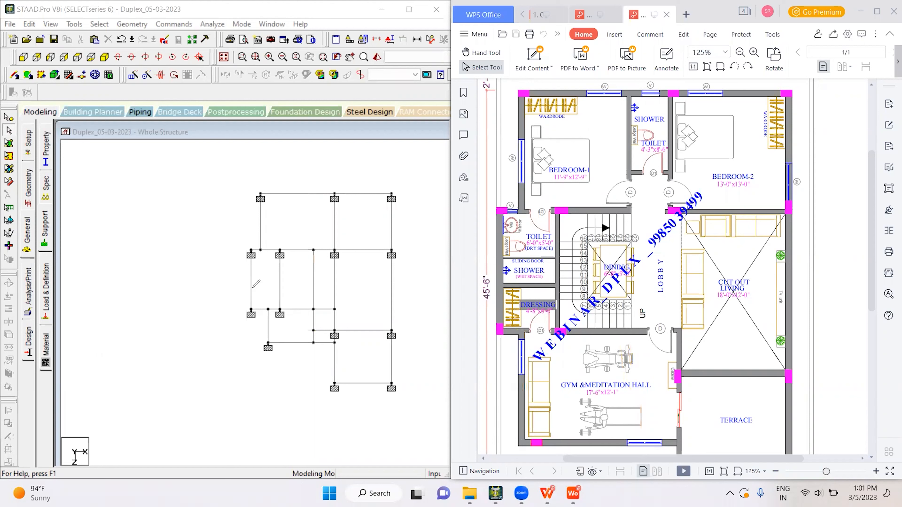
mouse_move(264, 287)
left_mouse_down()
mouse_move(354, 260)
mouse_move(458, 280)
mouse_move(558, 272)
left_mouse_up()
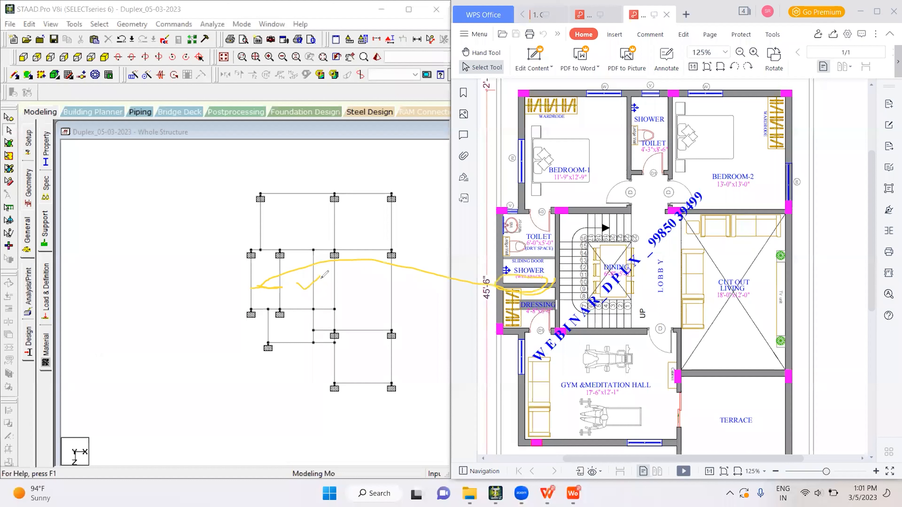
left_click_drag(313, 246, 308, 309)
left_click_drag(313, 189, 308, 314)
left_click_drag(299, 326, 318, 316)
left_click_drag(299, 323, 316, 337)
left_click_drag(327, 324, 315, 338)
left_click_drag(318, 324, 331, 336)
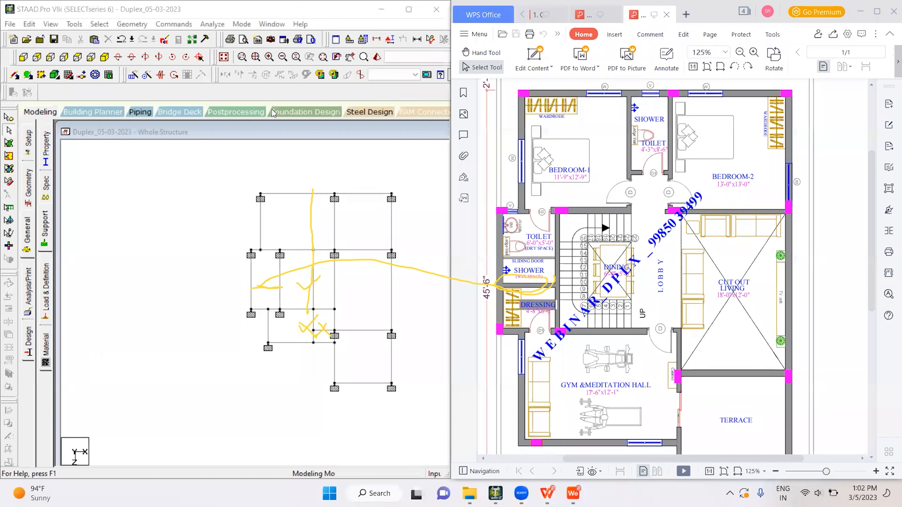
key("Escape")
Delete the three short top-level beams meeting at the node inside the gym and meditation hall.
left_click(314, 331)
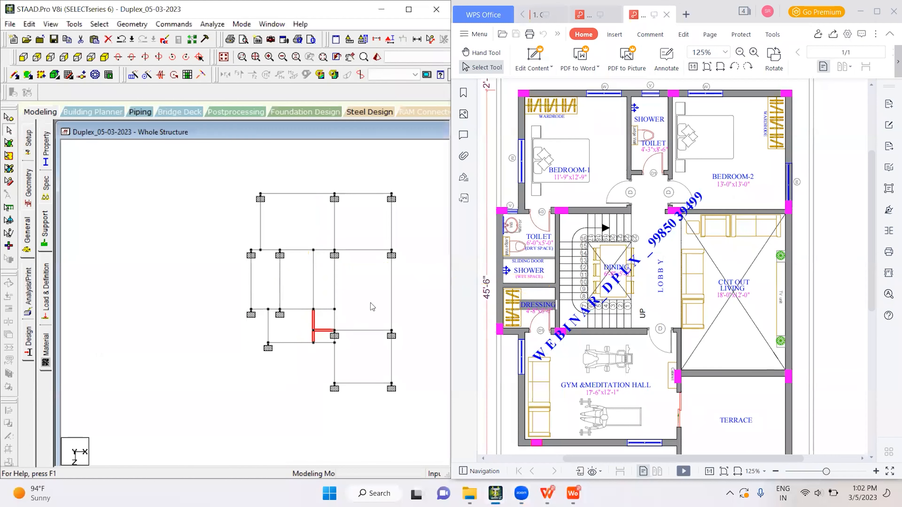
key("Delete")
key("Return")
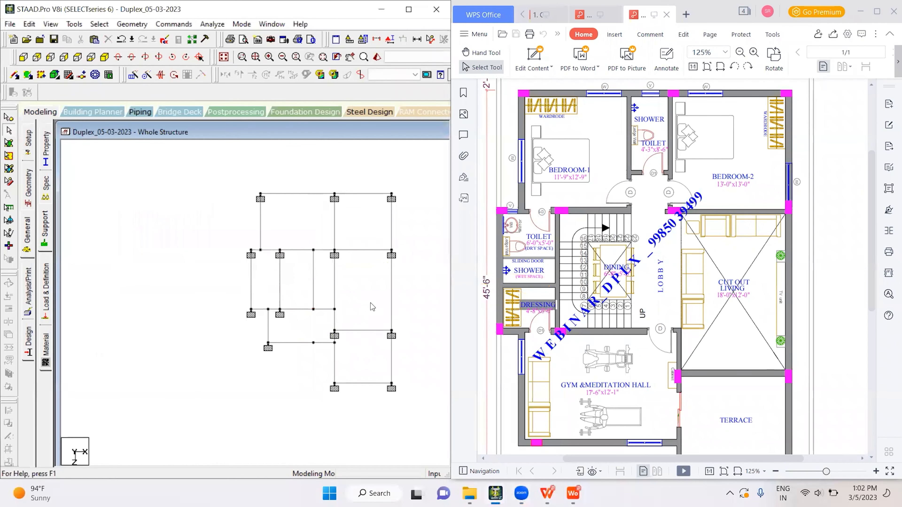
Add a beam by perpendicular intersection from the interior node to the outer bedroom beam, along the wall between Bedroom-1 and the toilet.
left_click(14, 76)
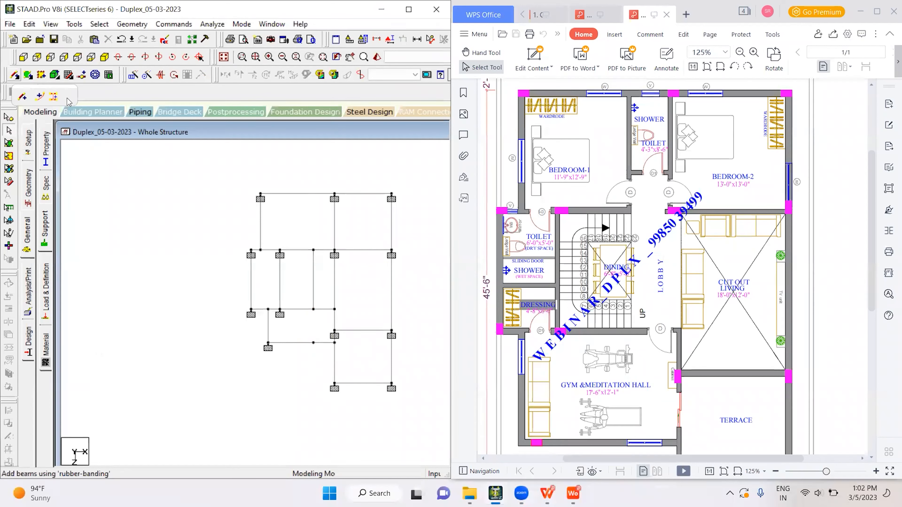
left_click(53, 96)
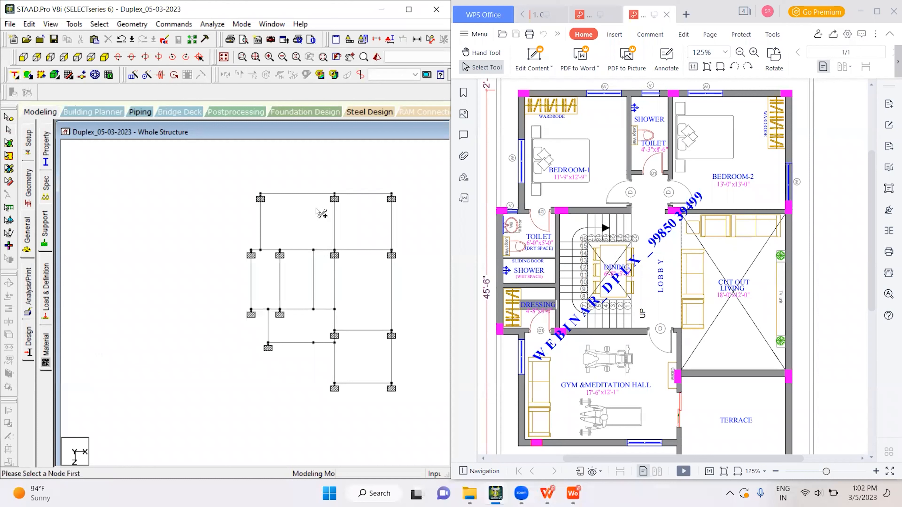
left_click(312, 194)
left_click(545, 320)
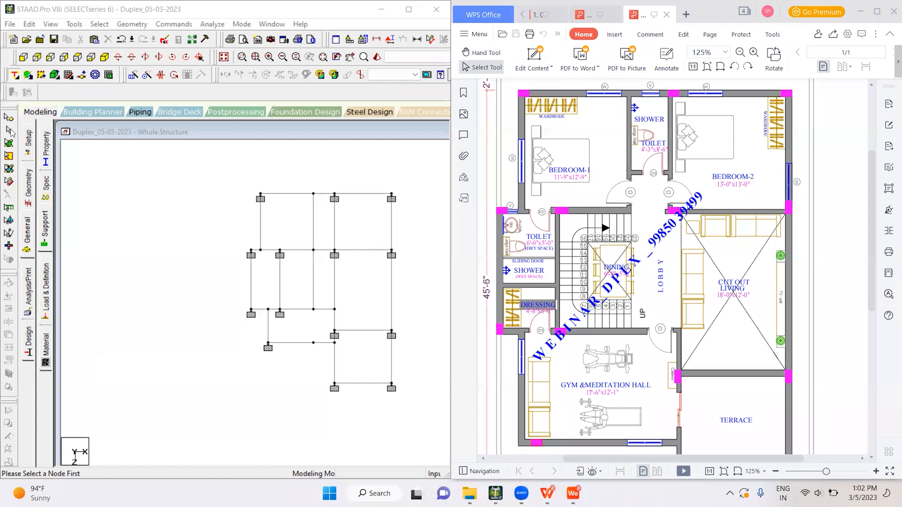
Copy the two short beams between the dressing room and gym hall and paste them in negative Z along the shower-dressing wall.
left_click(255, 309)
left_click(259, 310)
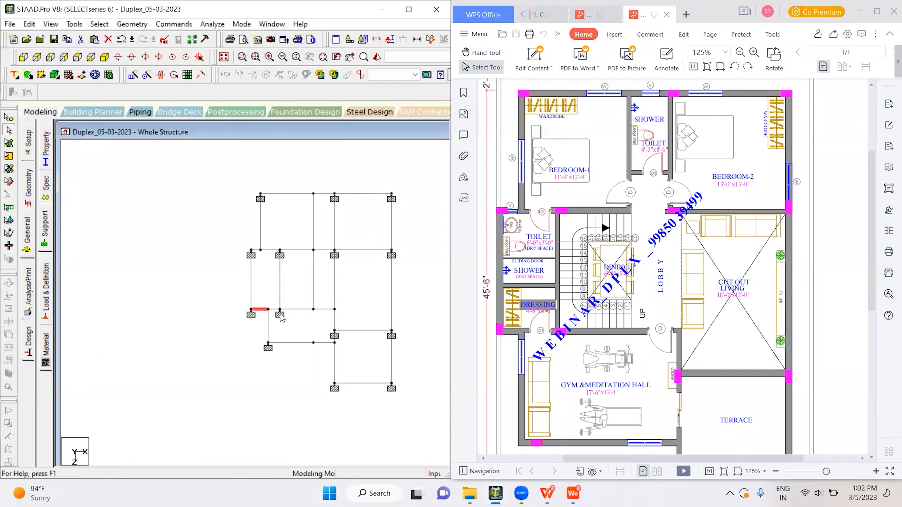
left_click(273, 309, "ctrl")
key("ctrl+v")
left_click_drag(178, 271, 93, 308)
type("-")
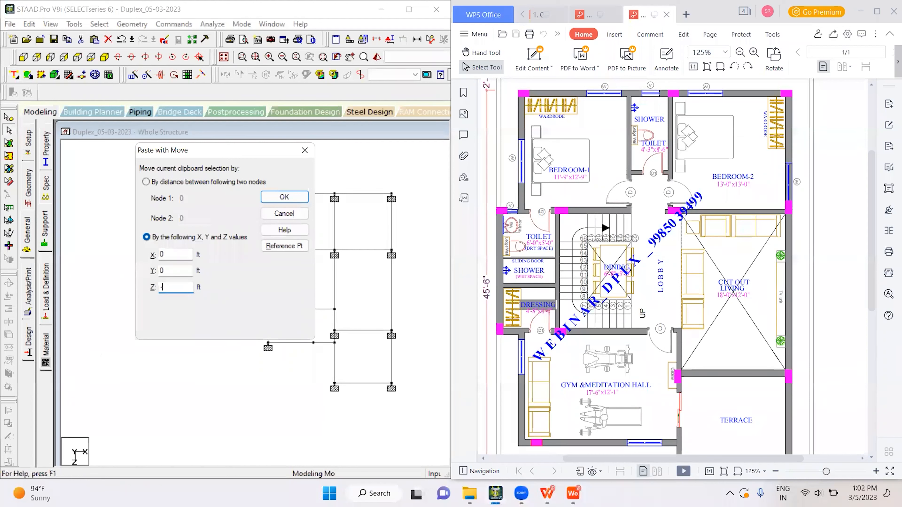
key("Return")
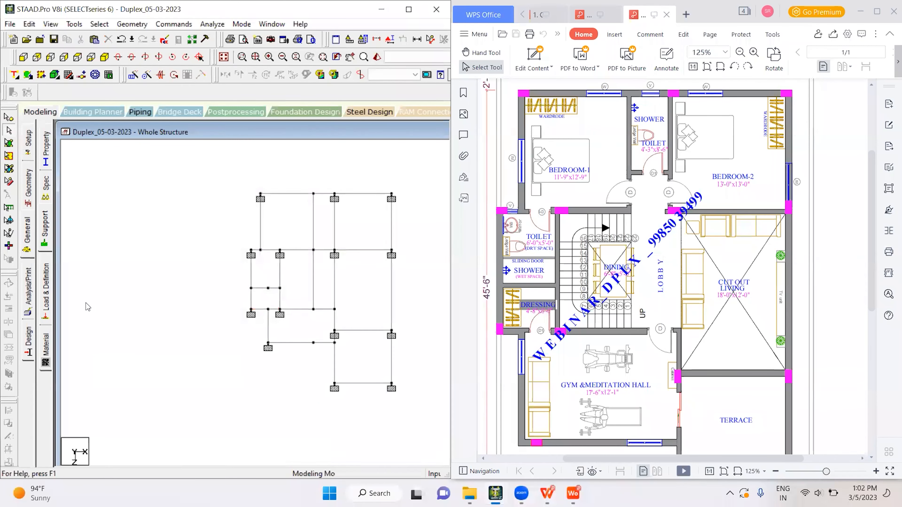
Merge the collinear segments of the shower-dressing wall beam and of the gym hall's outer beam.
left_click(261, 290)
left_click(272, 288)
left_click(294, 343)
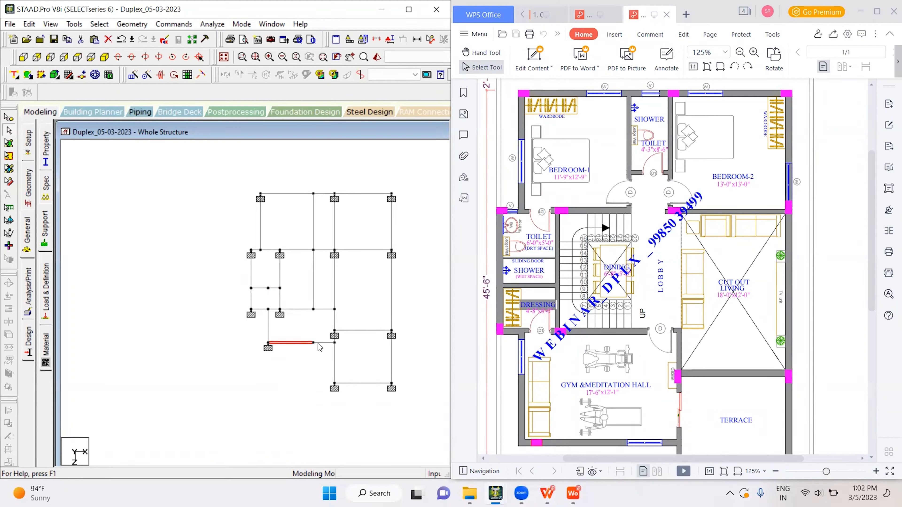
left_click(270, 289)
left_click(132, 24)
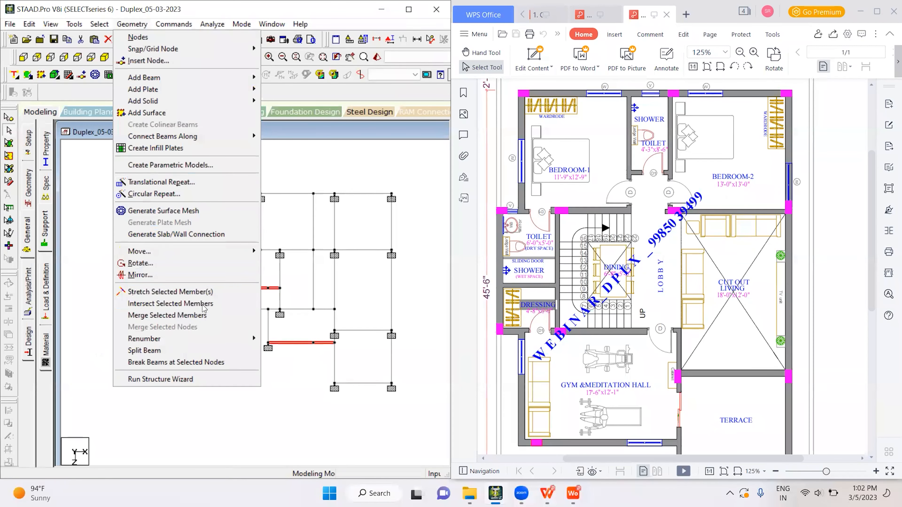
left_click(191, 315)
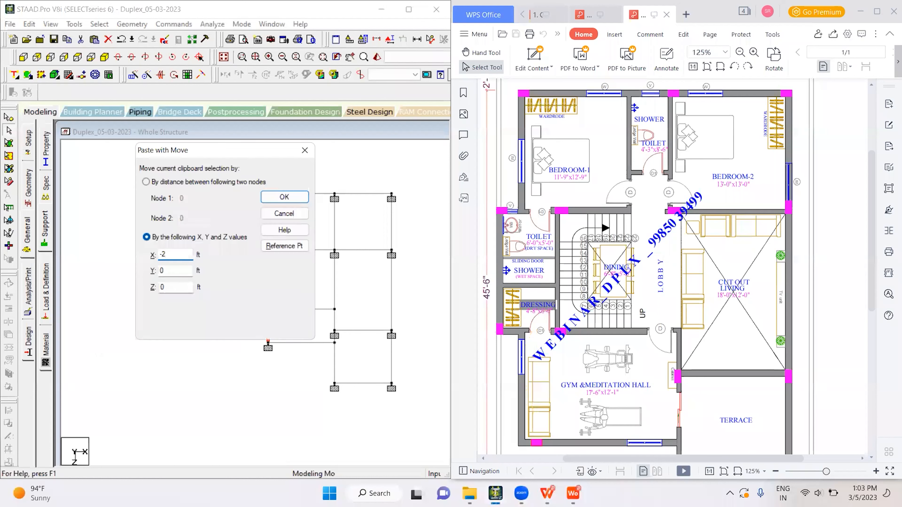
Paste a copy of the gym hall's side wall beam at -2 ft in X, save the file and connect the copy to the adjoining beam.
key("Return")
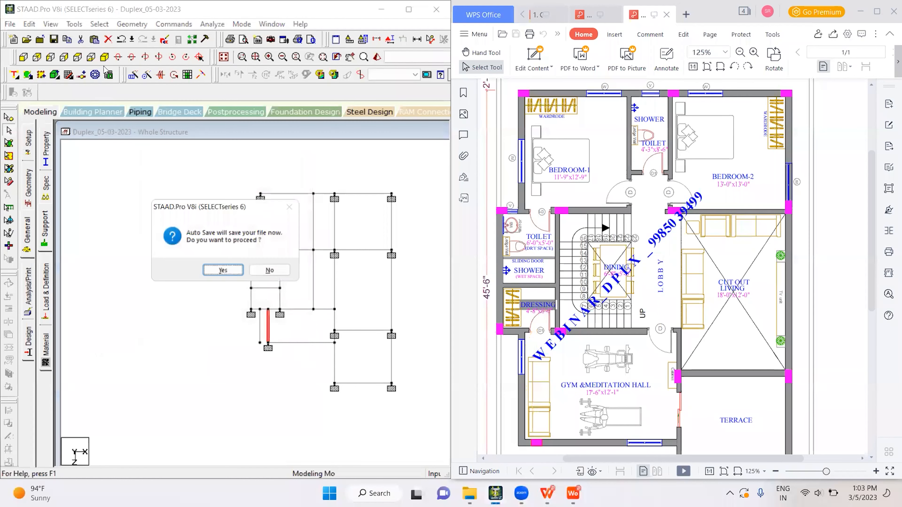
key("Return")
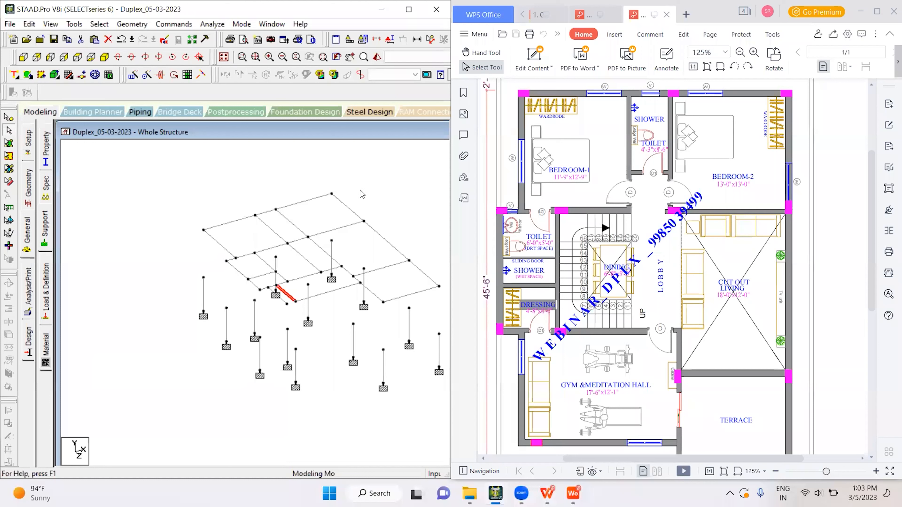
left_click(15, 76)
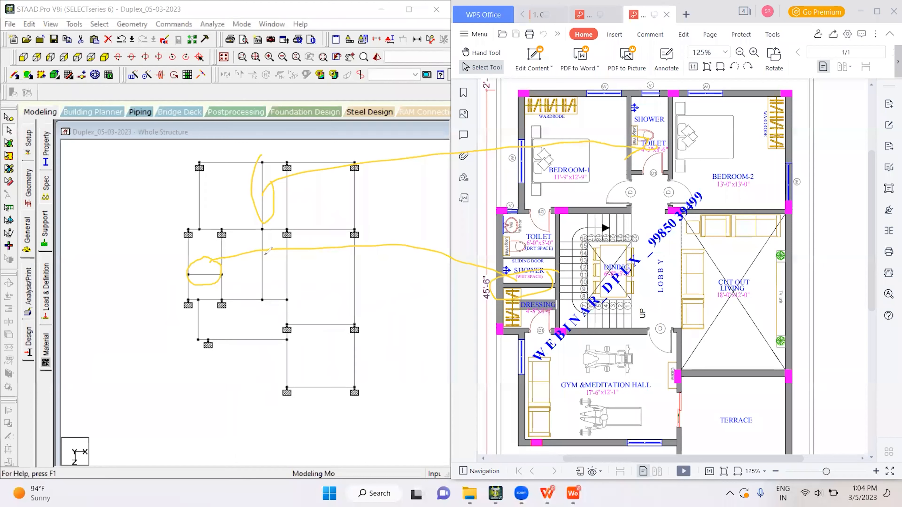
Check the revised beams against the first-floor plan walls, restore the whole structure and show it in front view.
left_click_drag(264, 229, 263, 275)
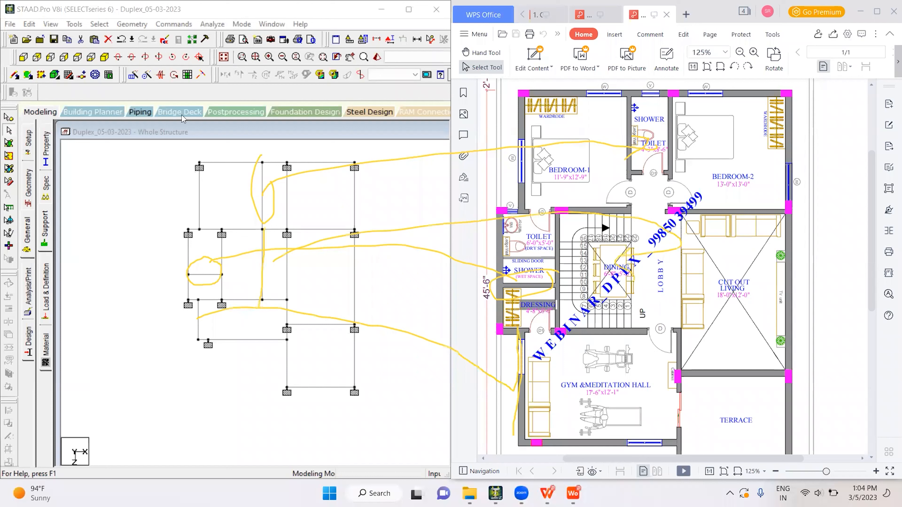
left_click(224, 57)
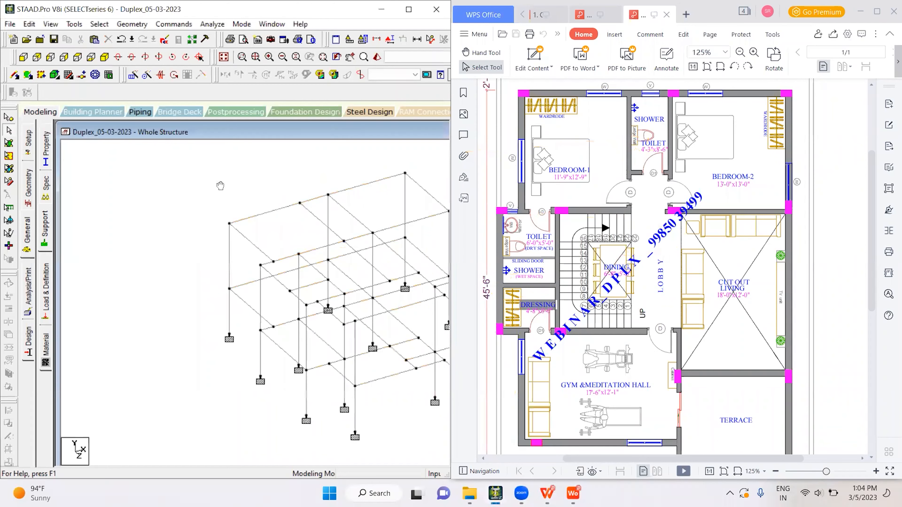
left_click(24, 57)
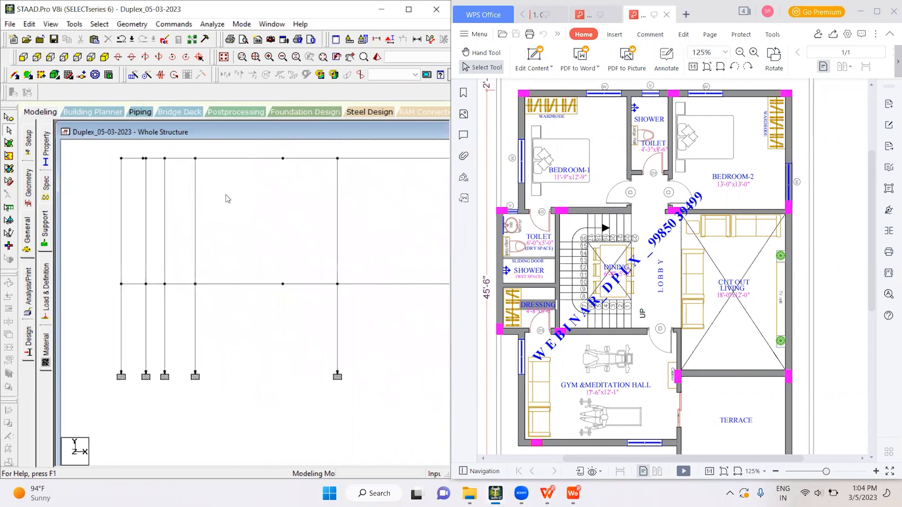
Copy the columns and beams of the upper storey and paste them one storey higher in Y.
left_click_drag(282, 240, 403, 276)
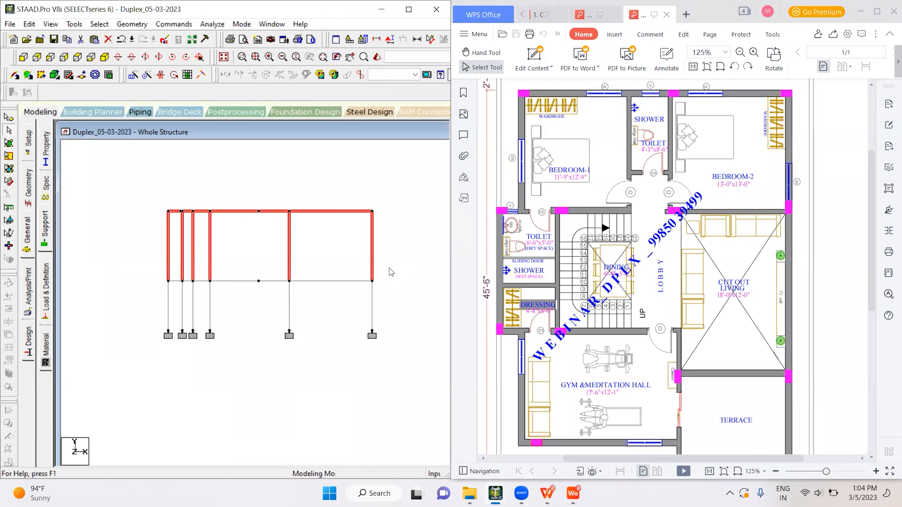
key("ctrl+v")
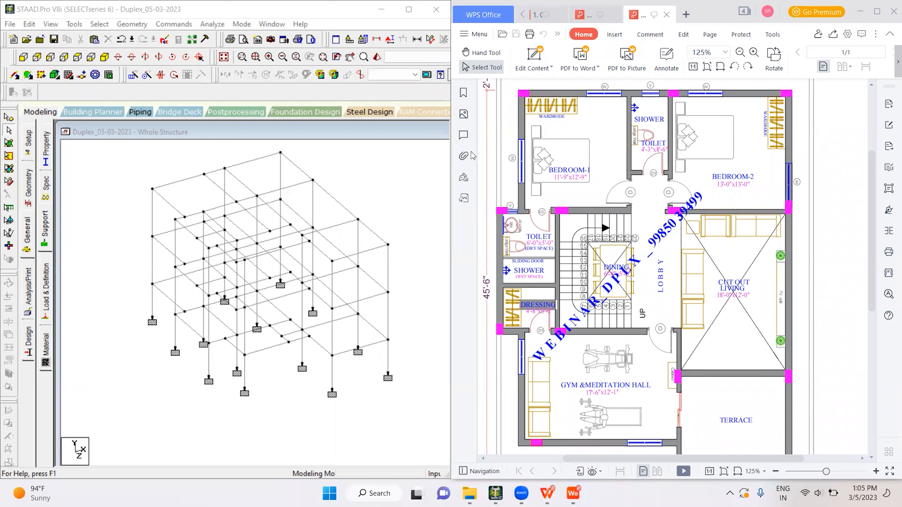
Isolate the staircase bay's members from the plan in a new view within the active window and show it in isometric.
left_click(380, 210)
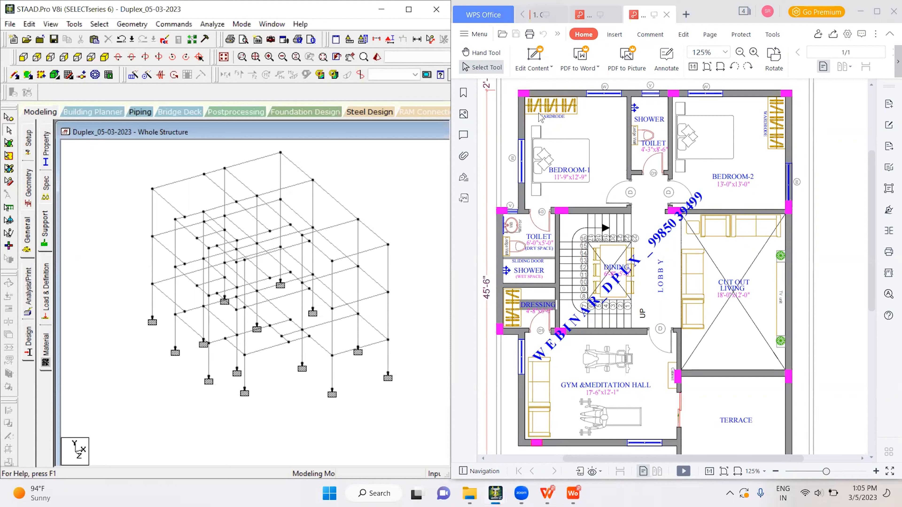
left_click(860, 11)
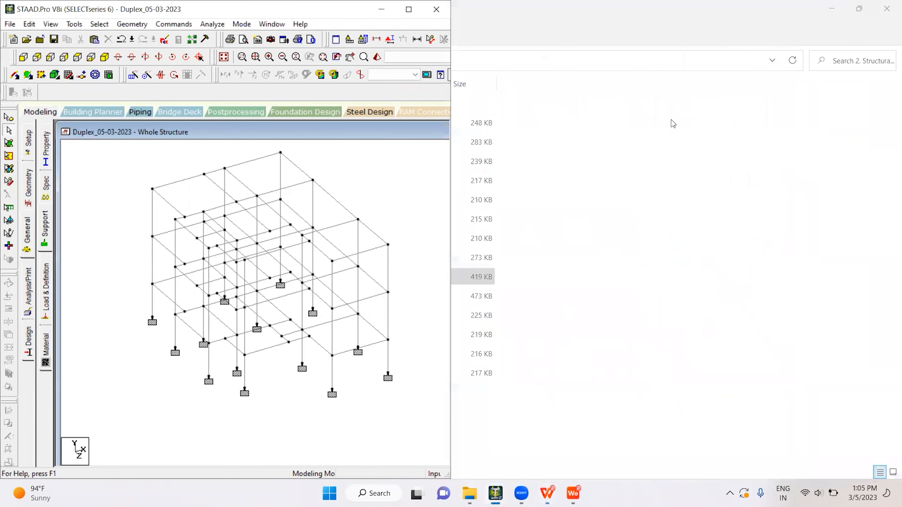
left_click(835, 12)
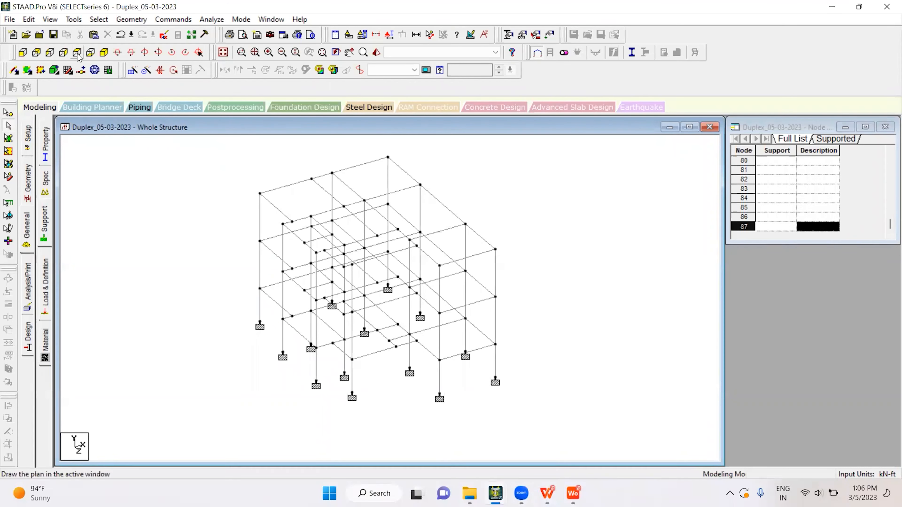
left_click(109, 70)
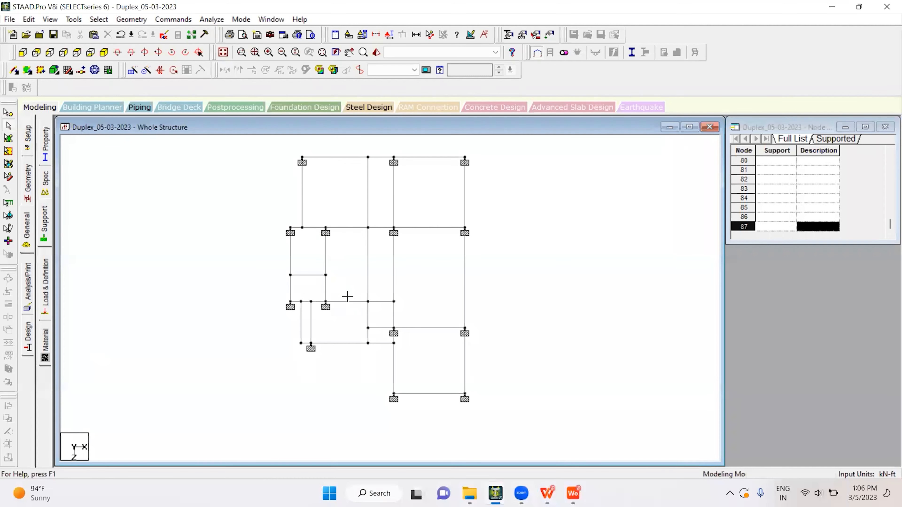
left_click_drag(375, 312, 375, 313)
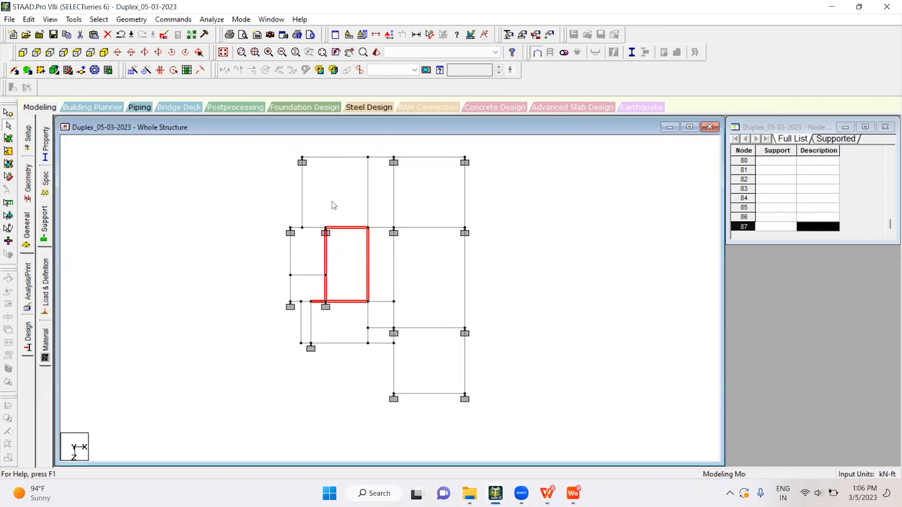
right_click(332, 259)
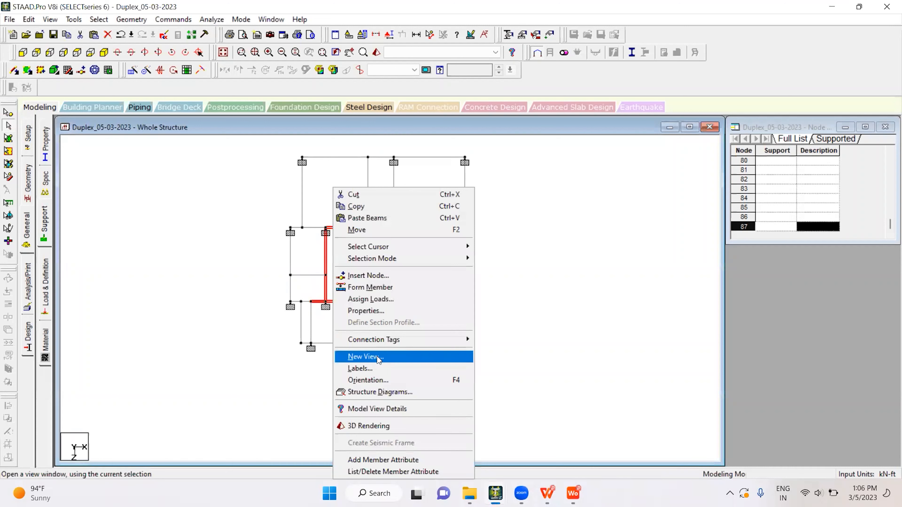
left_click(378, 360)
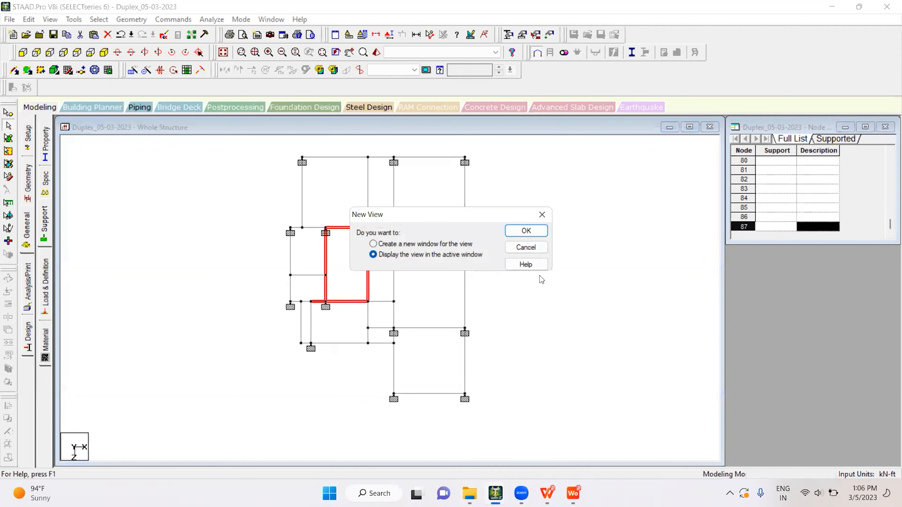
left_click(523, 230)
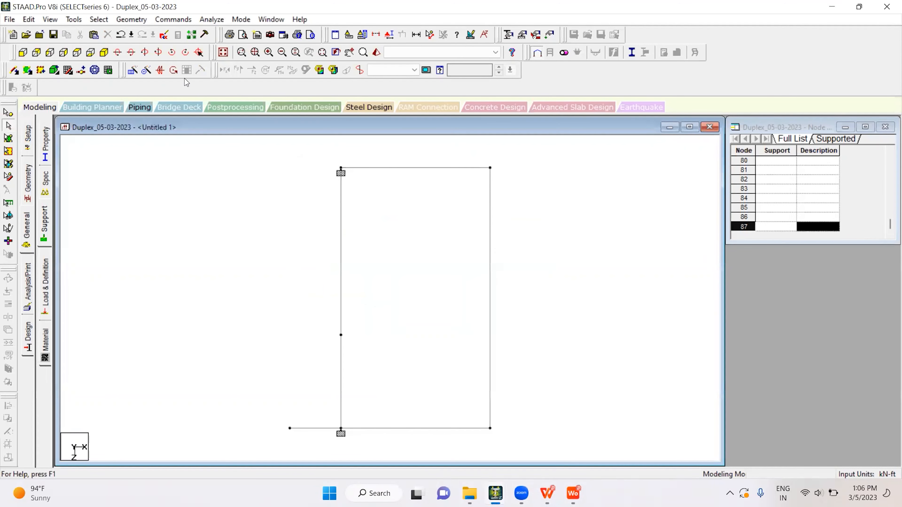
left_click(103, 52)
middle_click_drag(473, 262, 443, 256)
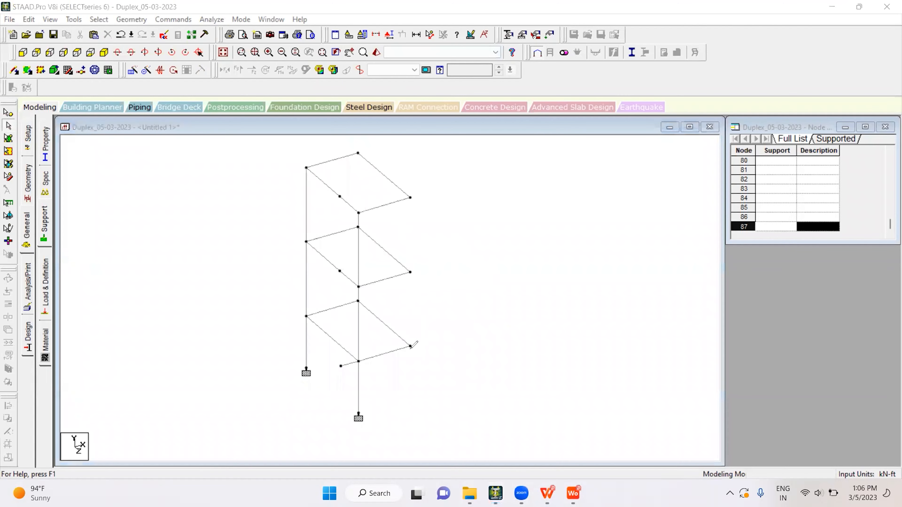
mouse_move(411, 345)
left_mouse_down()
mouse_move(359, 333)
mouse_move(365, 319)
mouse_move(371, 327)
mouse_move(361, 331)
mouse_move(353, 323)
left_mouse_up()
mouse_move(305, 272)
left_mouse_down()
mouse_move(316, 267)
mouse_move(316, 283)
mouse_move(321, 267)
mouse_move(316, 280)
mouse_move(352, 326)
left_mouse_up()
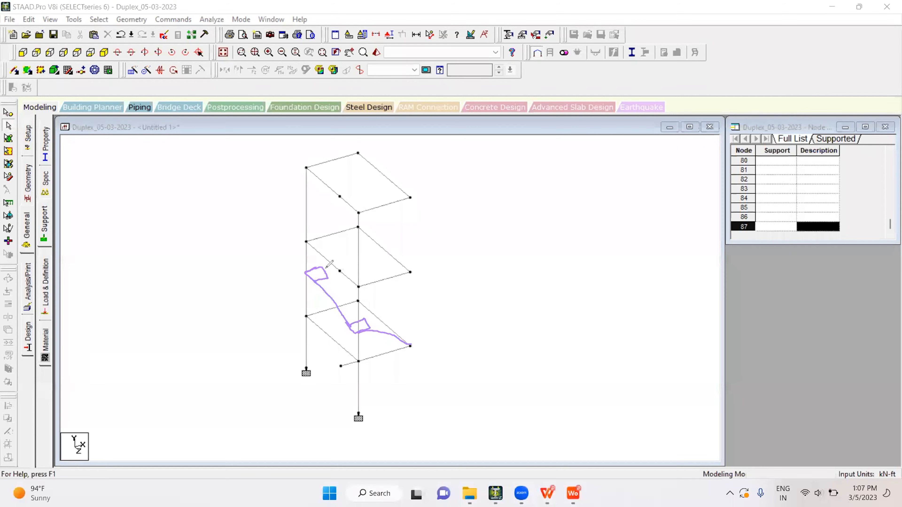
mouse_move(321, 267)
left_mouse_down()
mouse_move(371, 233)
mouse_move(343, 265)
mouse_move(366, 242)
left_mouse_up()
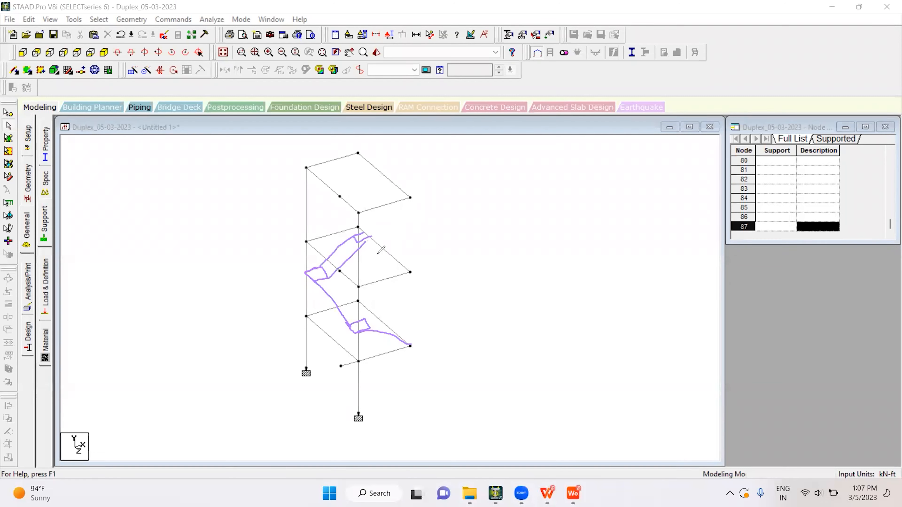
mouse_move(369, 327)
left_mouse_down()
mouse_move(358, 333)
mouse_move(347, 322)
left_mouse_up()
mouse_move(305, 271)
left_mouse_down()
mouse_move(319, 264)
mouse_move(305, 271)
mouse_move(312, 281)
left_mouse_up()
mouse_move(364, 333)
left_mouse_down()
mouse_move(356, 336)
mouse_move(368, 340)
mouse_move(371, 357)
left_mouse_up()
mouse_move(310, 316)
left_mouse_down()
mouse_move(306, 286)
mouse_move(310, 314)
left_mouse_up()
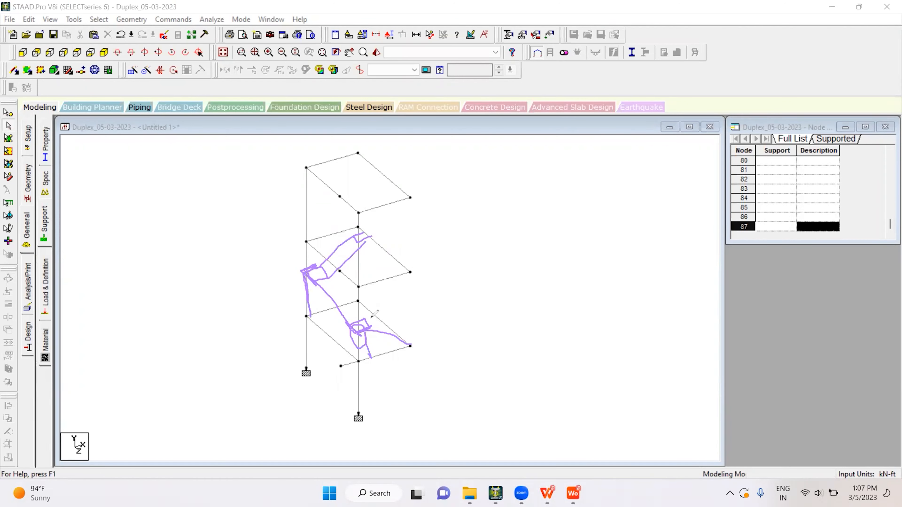
left_click_drag(357, 325, 364, 336)
mouse_move(412, 344)
left_mouse_down()
mouse_move(365, 312)
mouse_move(353, 316)
mouse_move(312, 269)
mouse_move(364, 238)
left_mouse_up()
mouse_move(306, 168)
left_mouse_down()
mouse_move(303, 125)
mouse_move(348, 154)
left_mouse_up()
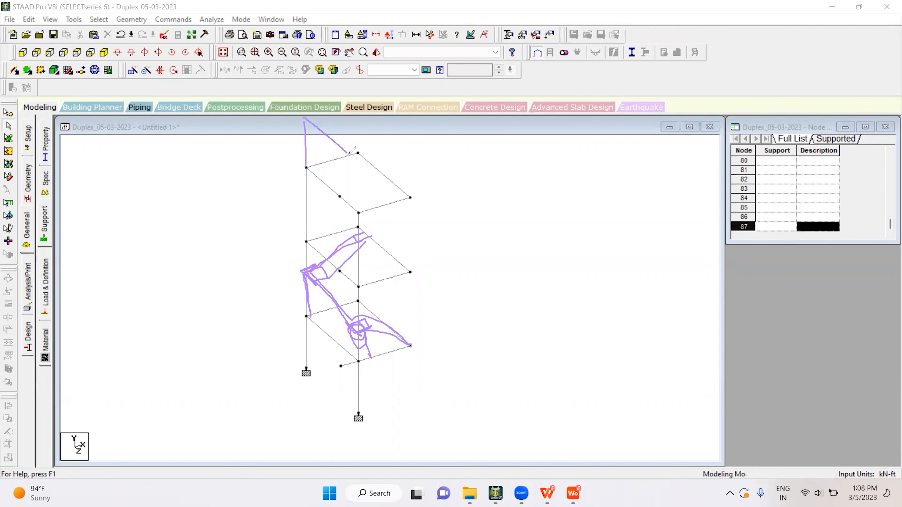
mouse_move(302, 113)
left_mouse_down()
mouse_move(365, 96)
mouse_move(405, 134)
left_mouse_up()
mouse_move(347, 155)
left_mouse_down()
mouse_move(403, 130)
mouse_move(349, 196)
mouse_move(350, 210)
left_mouse_up()
left_click_drag(400, 135, 411, 202)
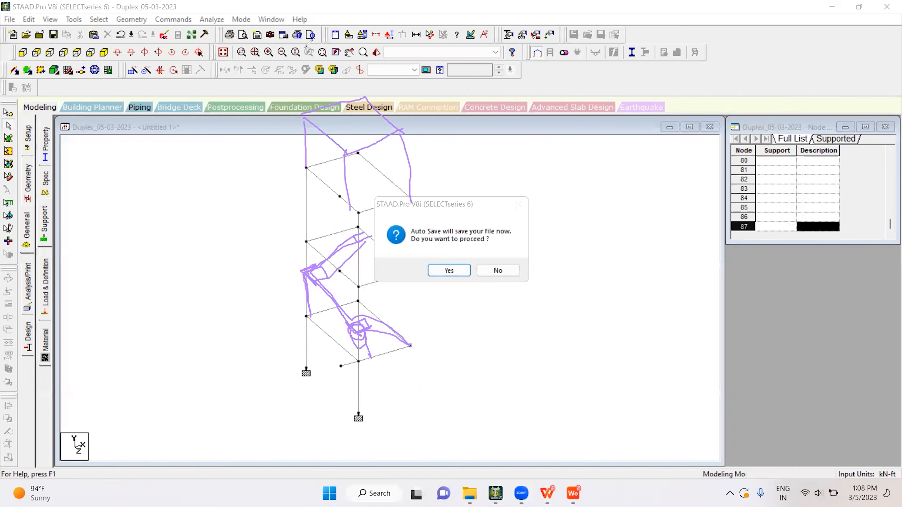
Accept the auto save and save the modified structure.
left_click(448, 270)
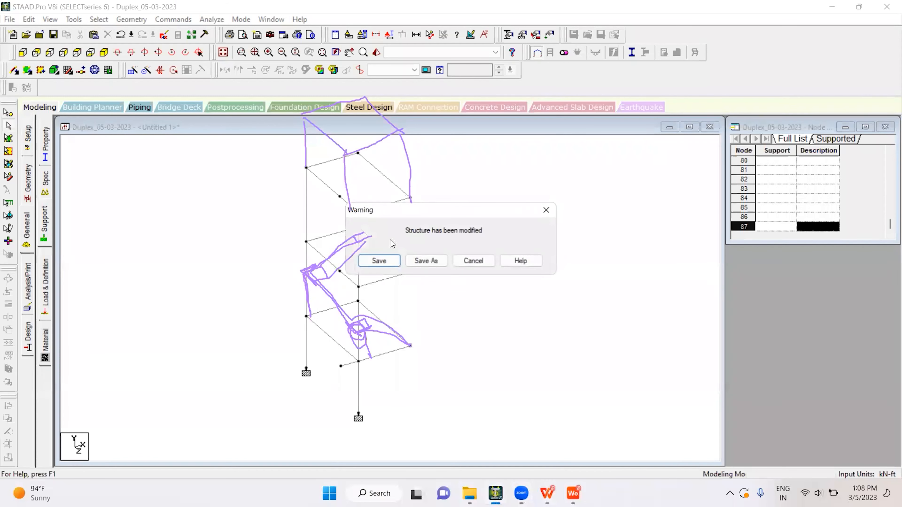
key("Return")
mouse_move(411, 156)
left_mouse_down()
mouse_move(422, 195)
mouse_move(403, 195)
mouse_move(439, 192)
mouse_move(352, 128)
mouse_move(325, 255)
mouse_move(424, 206)
left_mouse_up()
mouse_move(448, 146)
left_mouse_down()
mouse_move(460, 180)
mouse_move(471, 175)
left_mouse_up()
left_click_drag(475, 134, 479, 149)
mouse_move(499, 132)
left_mouse_down()
mouse_move(498, 157)
mouse_move(493, 149)
mouse_move(513, 145)
mouse_move(431, 144)
mouse_move(519, 167)
mouse_move(506, 122)
left_mouse_up()
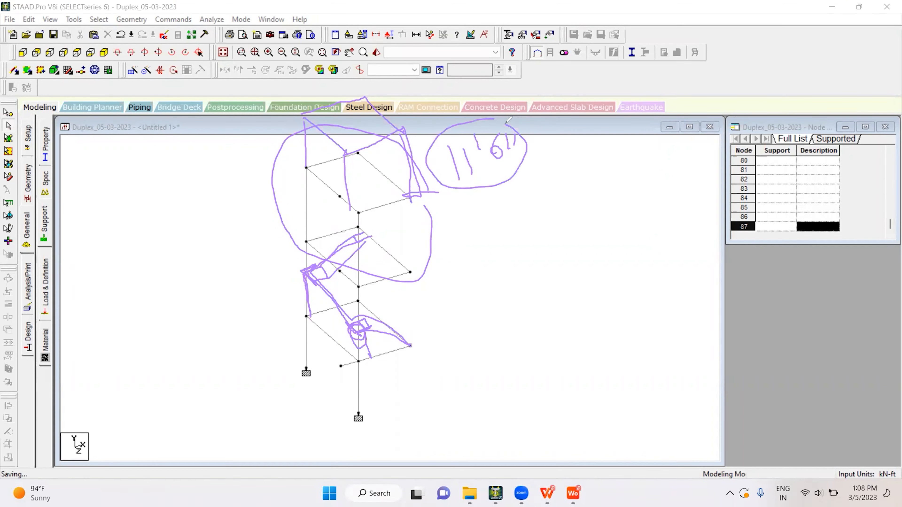
left_click(485, 48)
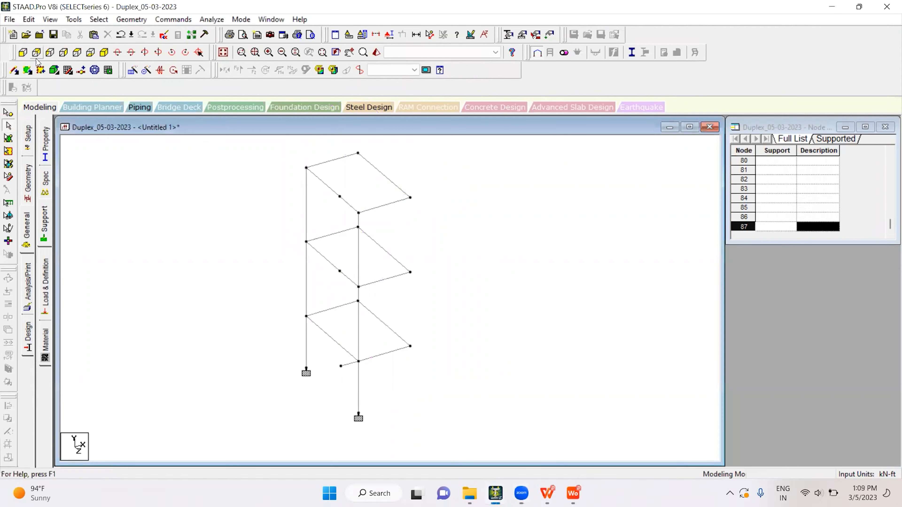
Copy the staircase bay's top storey columns and beams and paste them 11.5 ft higher in Y to form the headroom.
left_click(26, 55)
left_click_drag(295, 174, 409, 259)
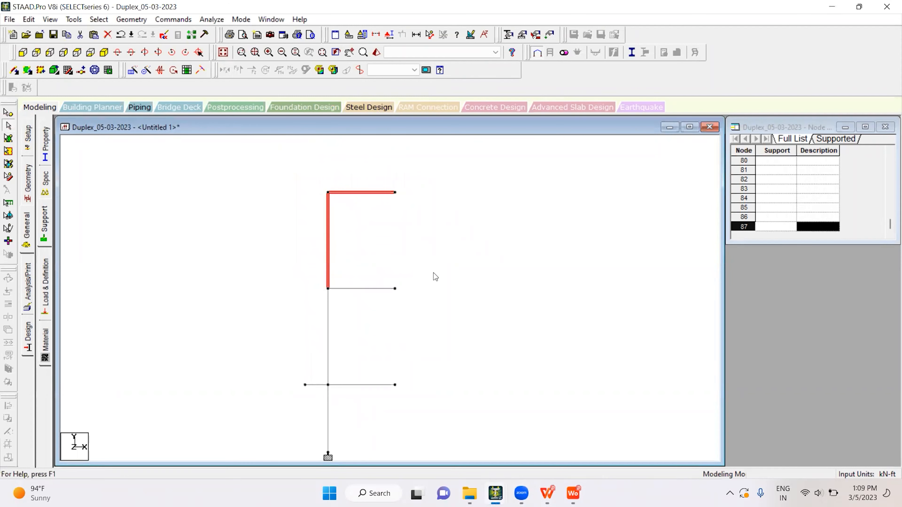
key("ctrl+v")
left_click_drag(399, 268, 305, 243)
type("11.")
key("Return")
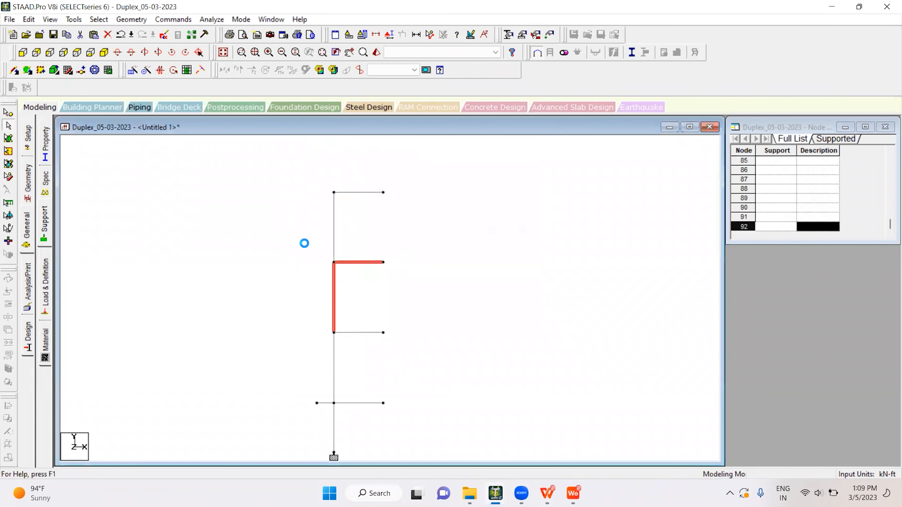
left_click(103, 52)
middle_click_drag(371, 291, 348, 241)
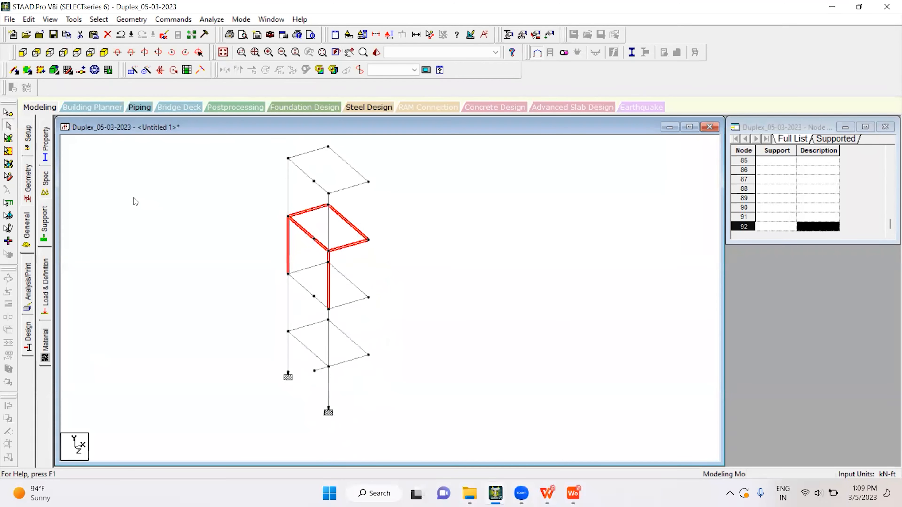
Merge the two collinear segments of the staircase headroom's top side beam into one member.
left_click(127, 189)
left_click(313, 183)
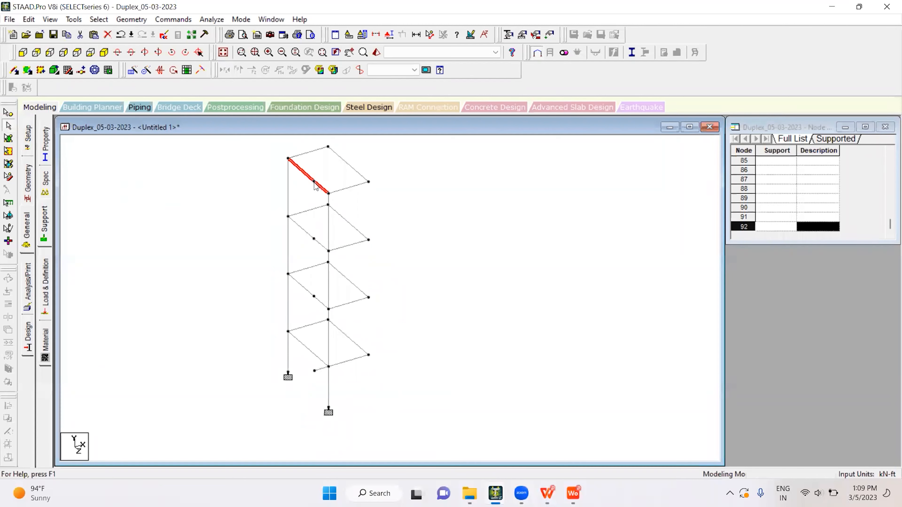
left_click(130, 20)
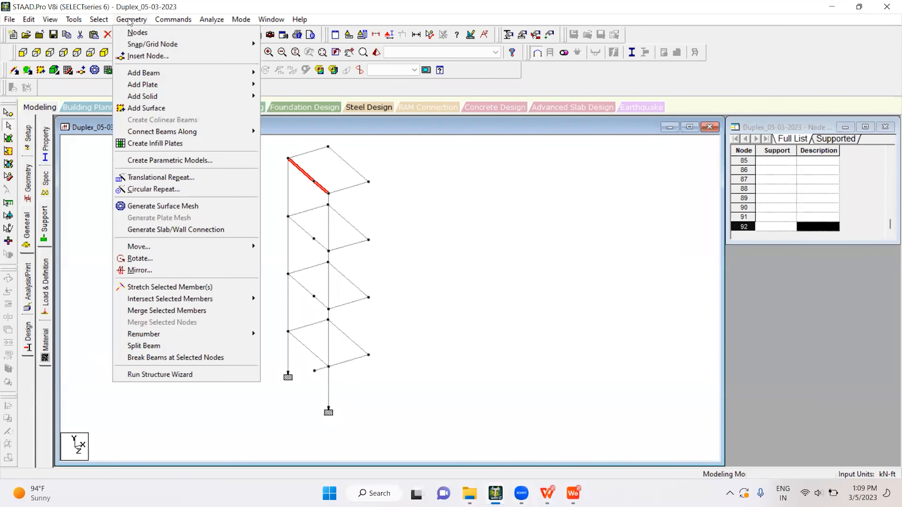
left_click(168, 311)
left_click(488, 156)
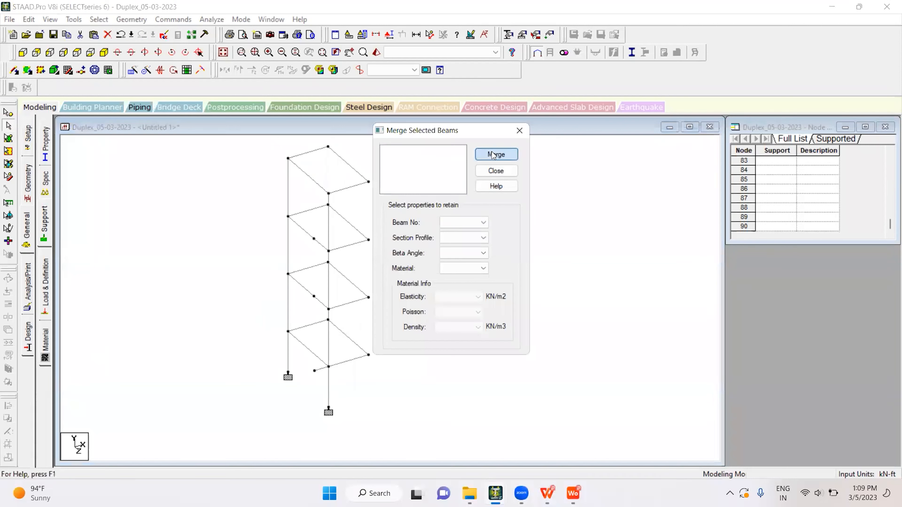
left_click(496, 171)
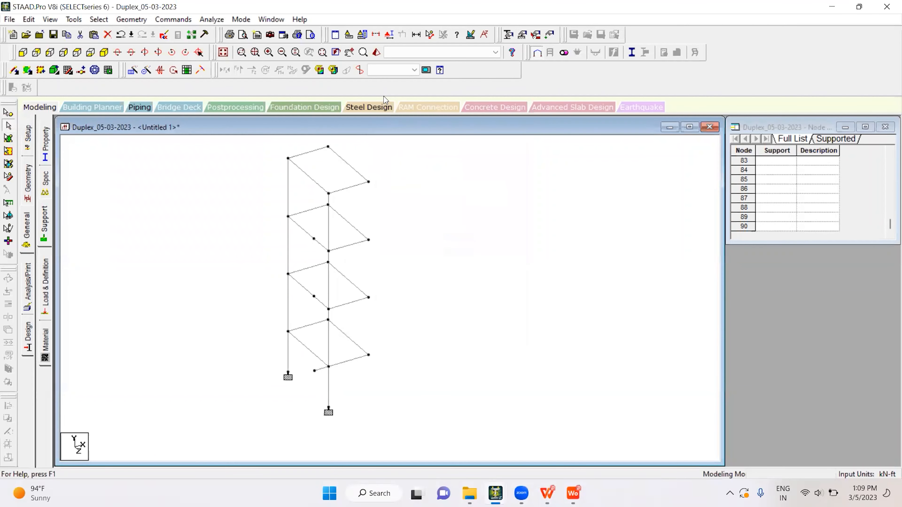
mouse_move(371, 241)
left_mouse_down()
mouse_move(373, 178)
mouse_move(368, 241)
left_mouse_up()
mouse_move(327, 204)
left_mouse_down()
mouse_move(326, 145)
mouse_move(314, 197)
left_mouse_up()
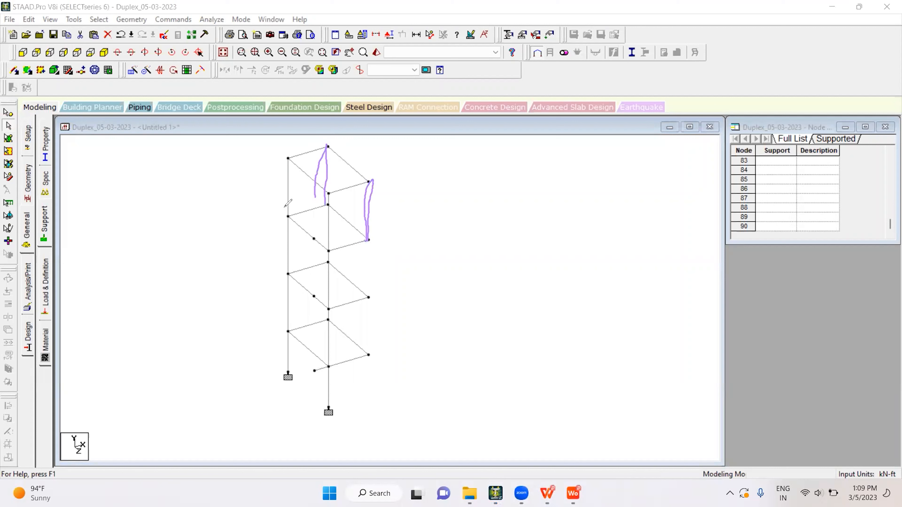
mouse_move(369, 186)
left_mouse_down()
mouse_move(371, 241)
mouse_move(377, 179)
mouse_move(319, 189)
left_mouse_up()
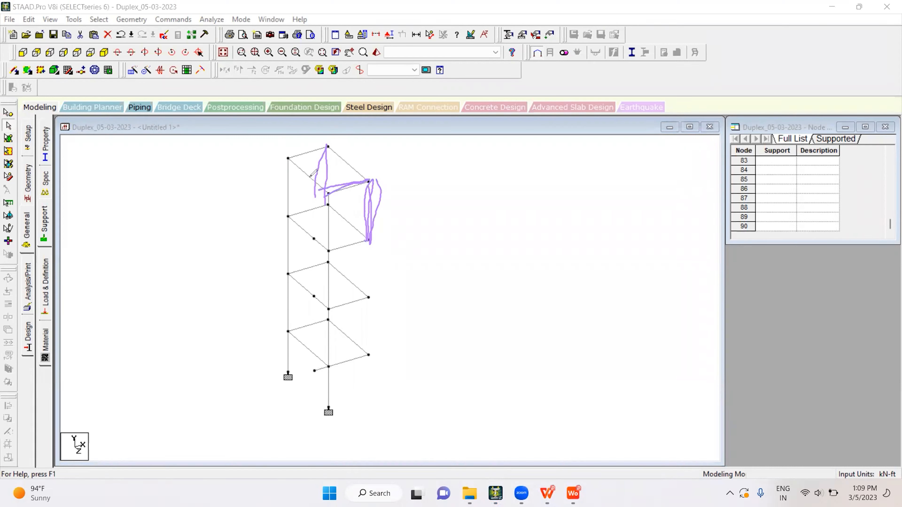
mouse_move(285, 159)
left_mouse_down()
mouse_move(333, 144)
mouse_move(272, 170)
mouse_move(266, 202)
mouse_move(307, 153)
left_mouse_up()
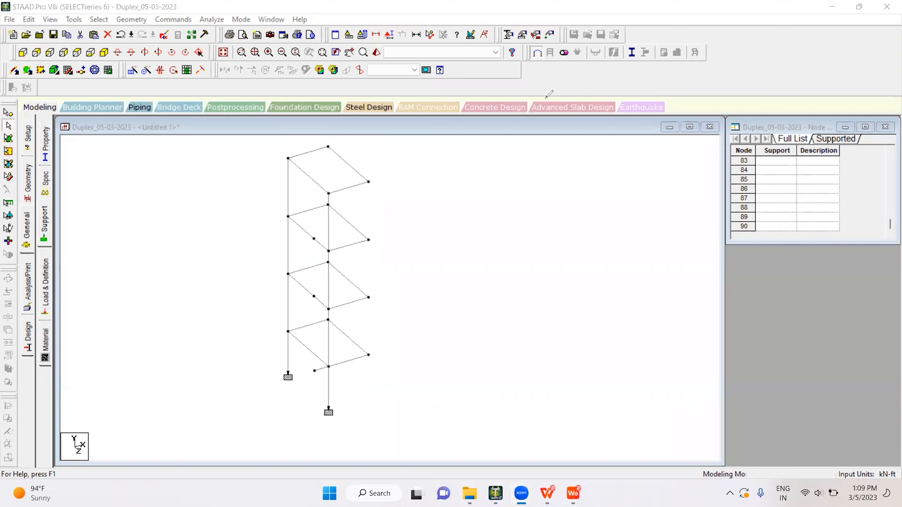
Add two columns between the top two levels of the staircase bay, at the corners without columns.
left_click(19, 71)
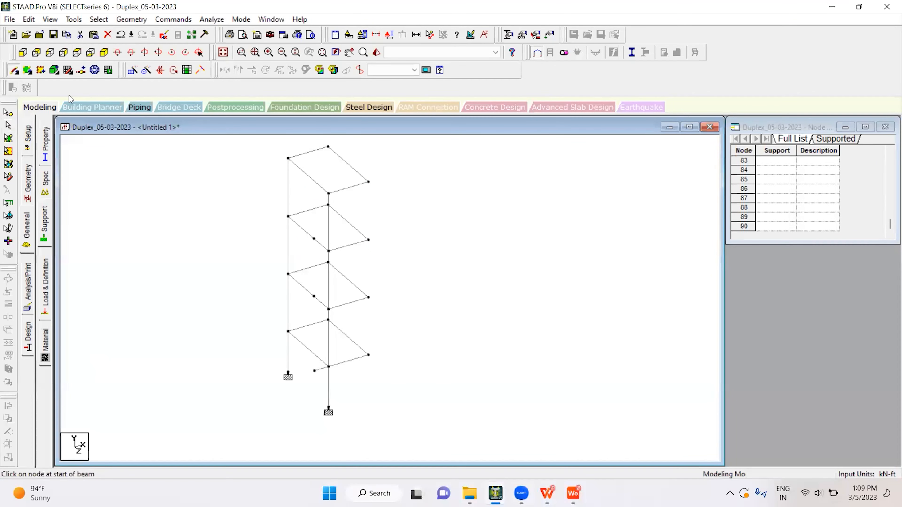
left_click(369, 240)
left_click(368, 181)
left_click_drag(328, 205, 328, 147)
left_click(8, 113)
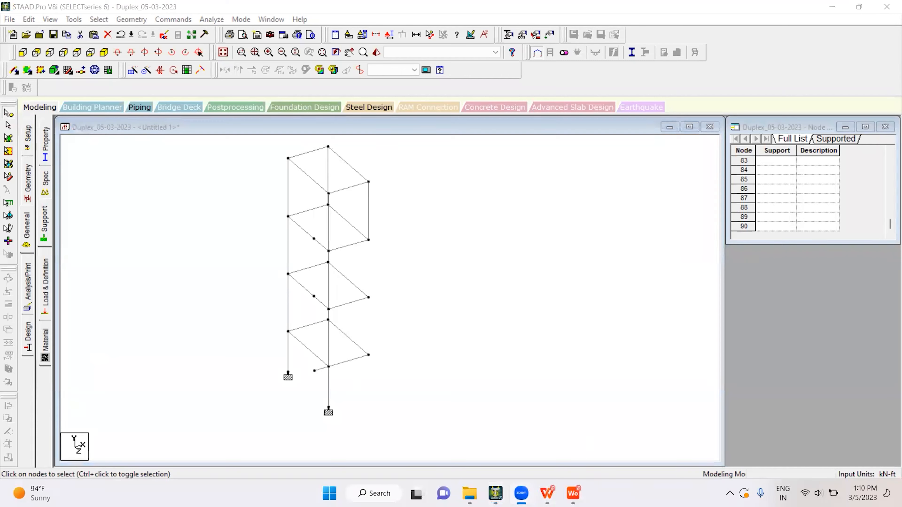
Close the foundation drawing PDF and open the Desktop folder in File Explorer.
left_click(574, 493)
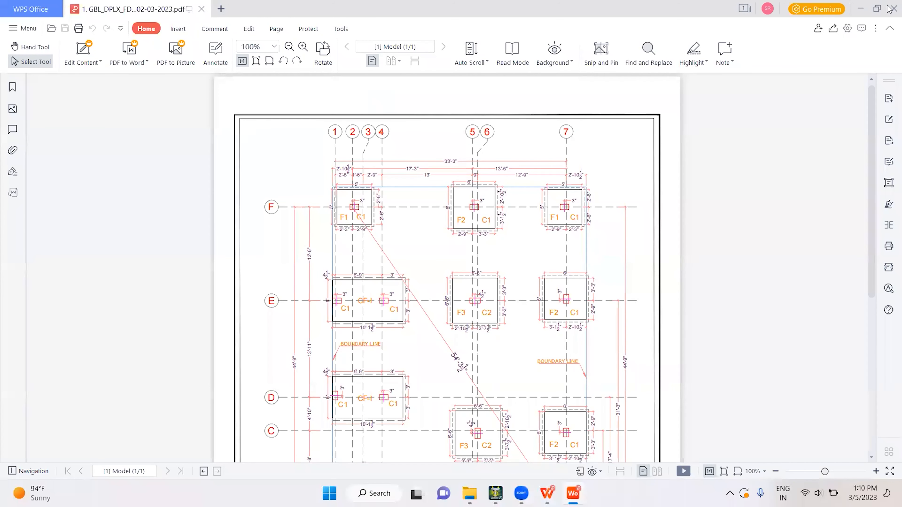
left_click(894, 8)
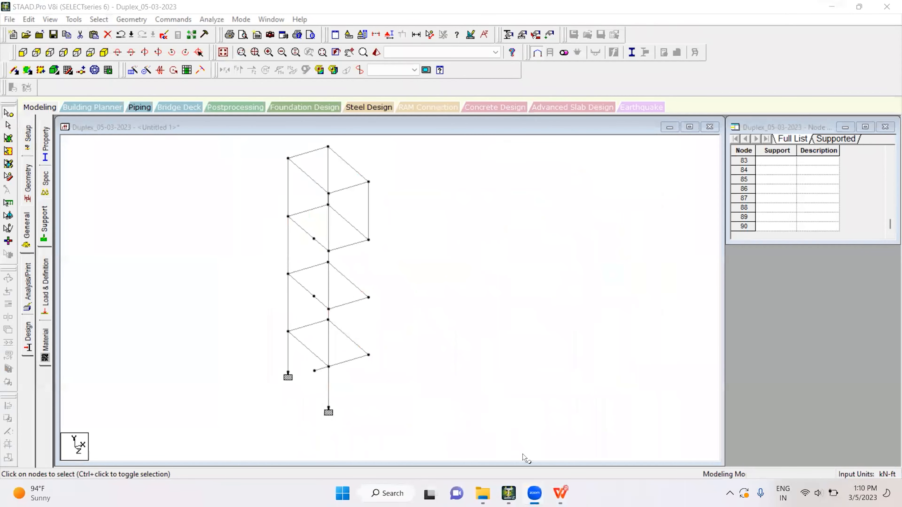
mouse_move(483, 493)
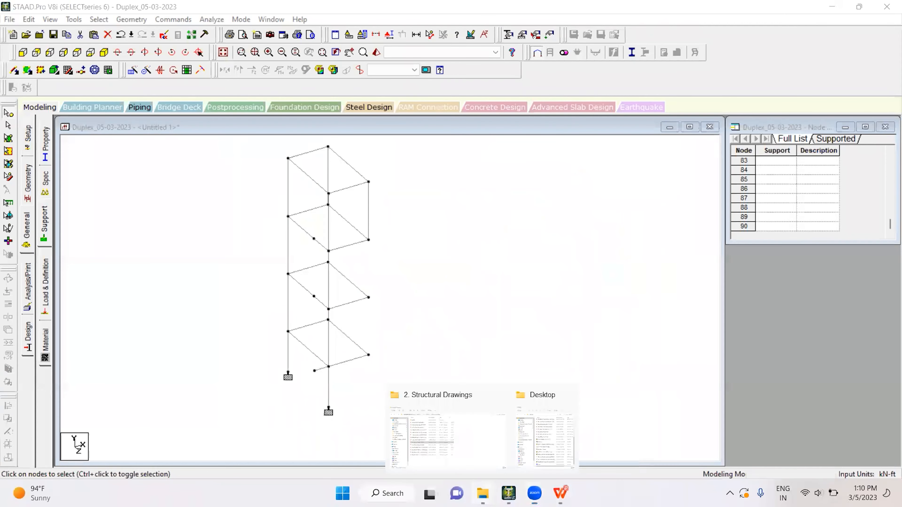
left_click(536, 445)
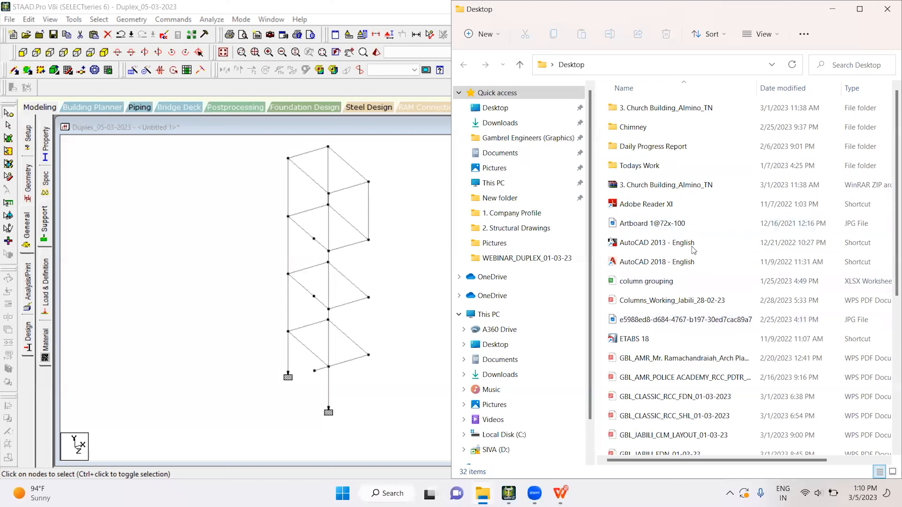
Close the Desktop folder and open the first-floor plan PDF from the 2. Structural Drawings folder at the staircase.
left_click(887, 9)
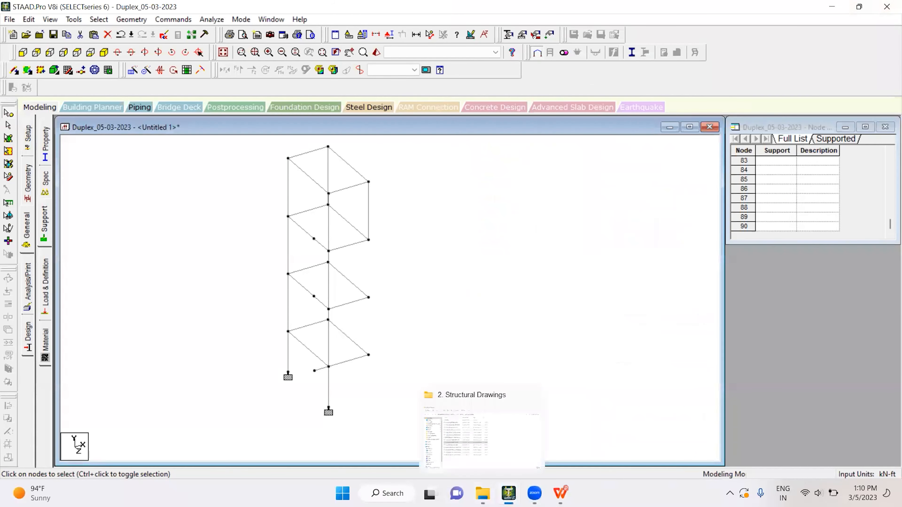
left_click(483, 493)
double_click(231, 280)
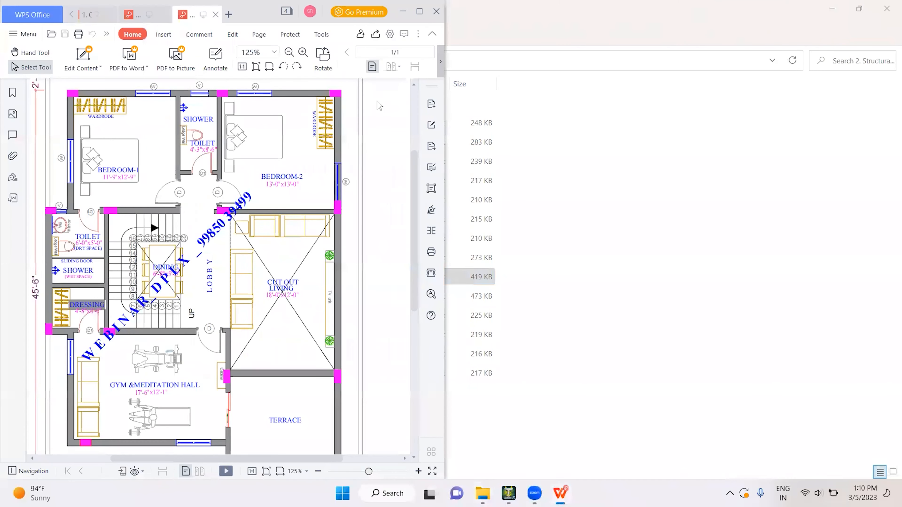
left_click(417, 12)
scroll(393, 292, "up", 5, "ctrl")
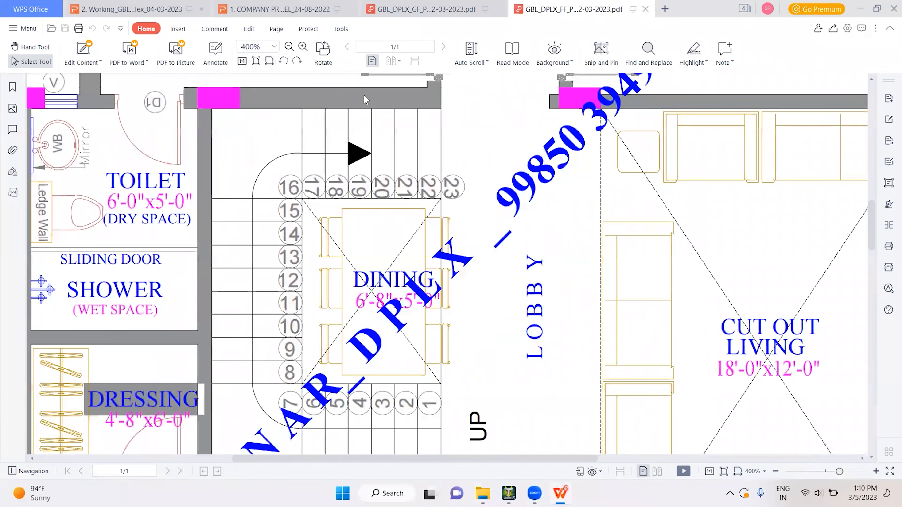
Examine turning steps 7 and 16 on the first-floor staircase plan and work out the landing height at step 7.
mouse_move(304, 390)
left_mouse_down()
mouse_move(274, 398)
mouse_move(308, 392)
left_mouse_up()
mouse_move(292, 162)
left_mouse_down()
mouse_move(307, 175)
mouse_move(290, 169)
left_mouse_up()
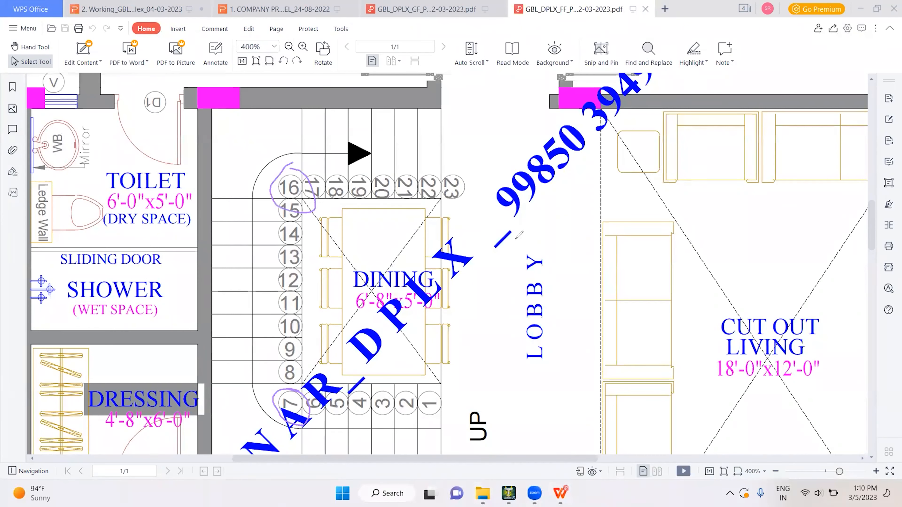
mouse_move(521, 227)
left_mouse_down()
mouse_move(569, 224)
mouse_move(575, 256)
mouse_move(565, 225)
mouse_move(516, 229)
mouse_move(510, 221)
mouse_move(564, 215)
mouse_move(582, 224)
mouse_move(584, 258)
mouse_move(593, 257)
left_mouse_up()
mouse_move(579, 230)
left_mouse_down()
mouse_move(572, 238)
mouse_move(598, 234)
left_mouse_up()
mouse_move(615, 218)
left_mouse_down()
mouse_move(625, 232)
mouse_move(621, 210)
mouse_move(635, 217)
mouse_move(634, 233)
left_mouse_up()
mouse_move(284, 381)
left_mouse_down()
mouse_move(275, 407)
mouse_move(302, 388)
left_mouse_up()
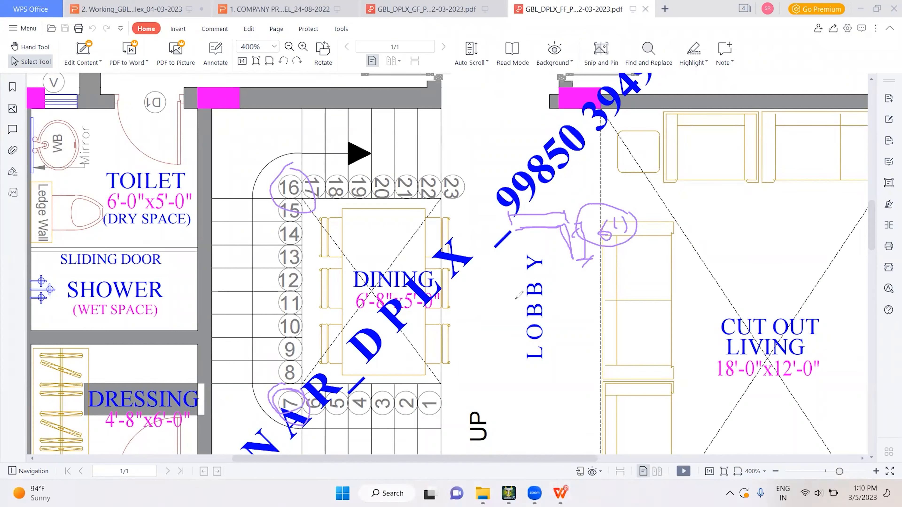
mouse_move(286, 379)
left_mouse_down()
mouse_move(273, 400)
mouse_move(298, 391)
left_mouse_up()
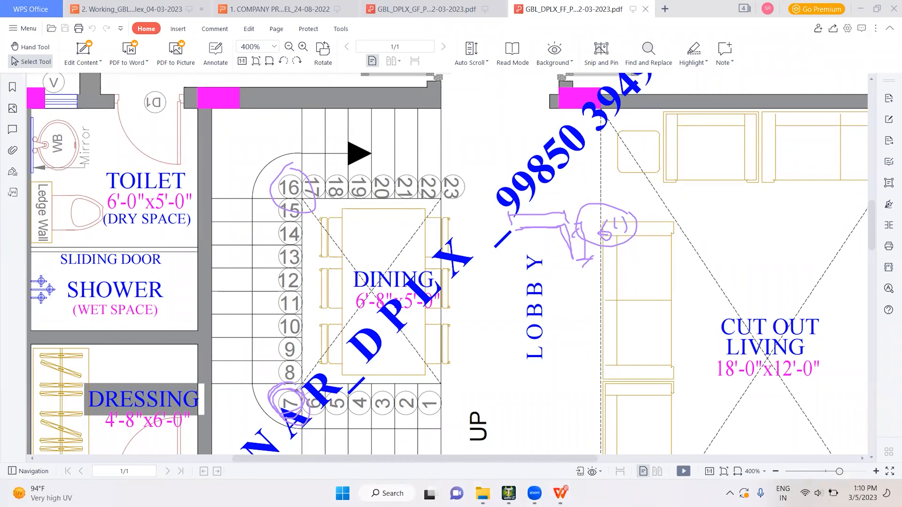
Work out the landing height at step 16 on the staircase plan from its riser count.
left_click_drag(288, 196, 303, 194)
left_click_drag(535, 302, 543, 339)
mouse_move(564, 307)
left_mouse_down()
mouse_move(553, 327)
mouse_move(599, 329)
left_mouse_up()
left_click_drag(590, 312, 576, 326)
mouse_move(606, 288)
left_mouse_down()
mouse_move(602, 313)
mouse_move(626, 309)
left_mouse_up()
mouse_move(625, 303)
left_mouse_down()
mouse_move(632, 319)
mouse_move(663, 296)
left_mouse_up()
left_click_drag(647, 312, 669, 305)
mouse_move(680, 288)
left_mouse_down()
mouse_move(698, 291)
mouse_move(689, 297)
left_mouse_up()
left_click_drag(699, 263, 704, 274)
mouse_move(690, 245)
left_mouse_down()
mouse_move(664, 245)
mouse_move(732, 284)
mouse_move(698, 251)
left_mouse_up()
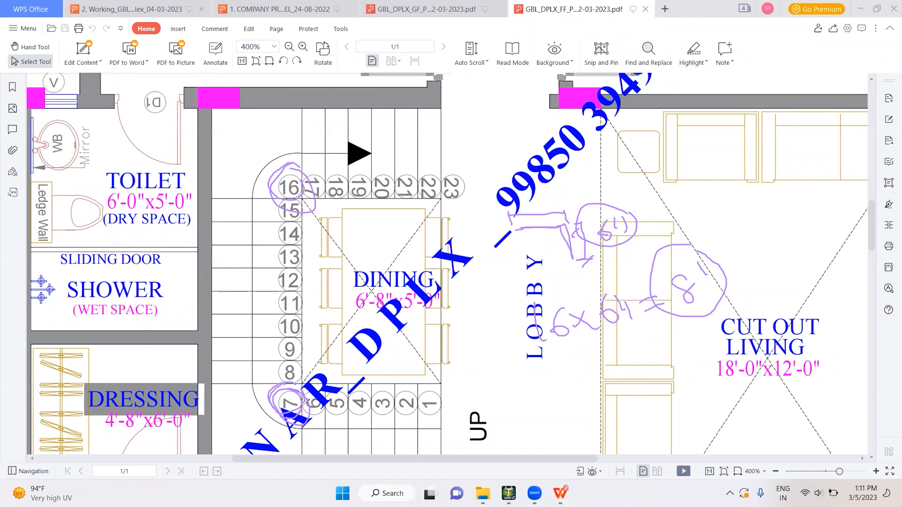
left_click_drag(272, 388, 301, 391)
left_click_drag(302, 156, 278, 199)
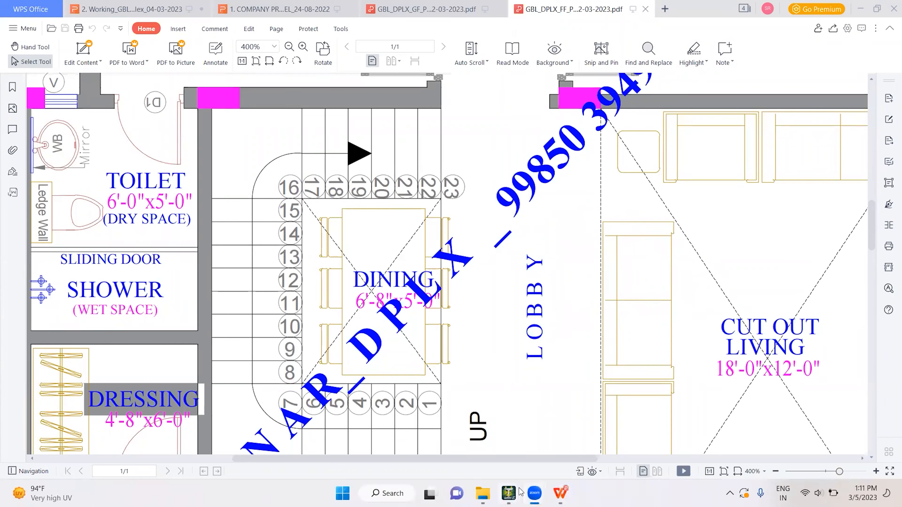
Switch to STAAD.Pro and paste a copy of the staircase bay's lowest-level front column node 3.5 ft higher in Y.
mouse_move(508, 493)
left_click(569, 444)
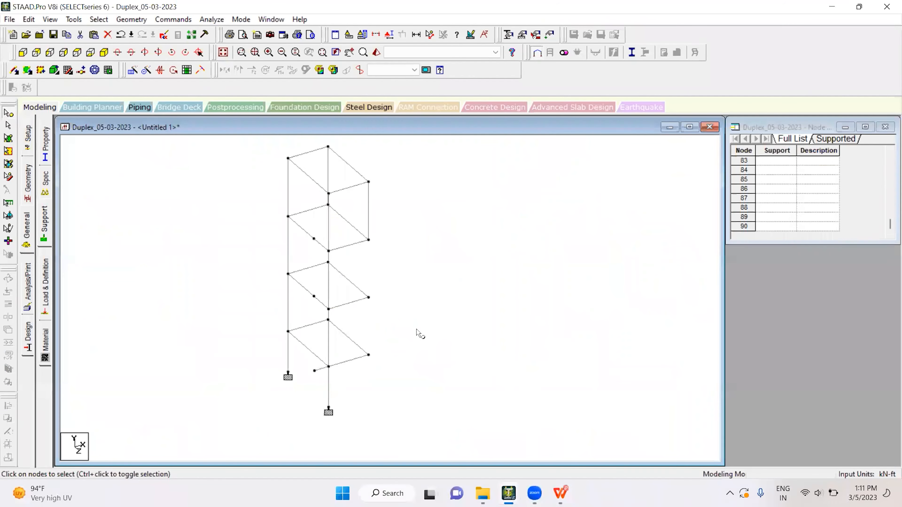
middle_click_drag(418, 332, 446, 318)
scroll(445, 317, "up", 1)
left_click(359, 362)
left_click(358, 362)
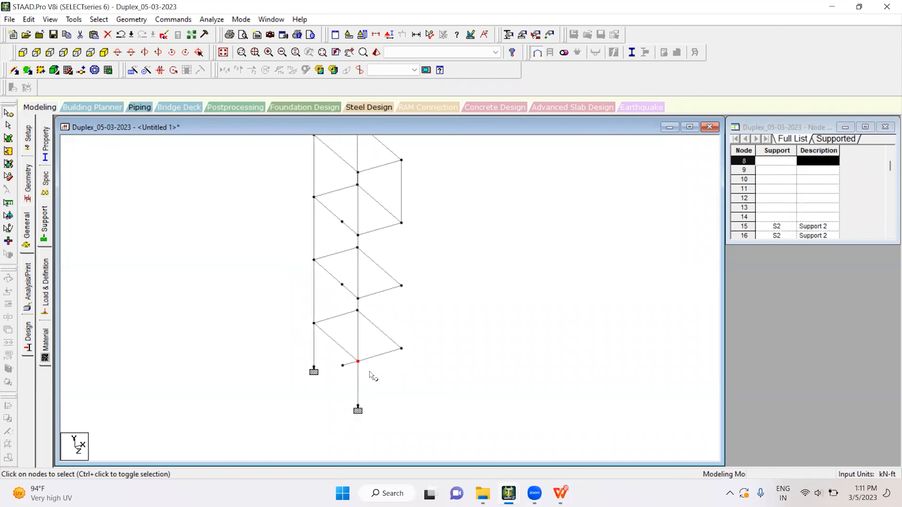
key("ctrl+v")
key("Tab")
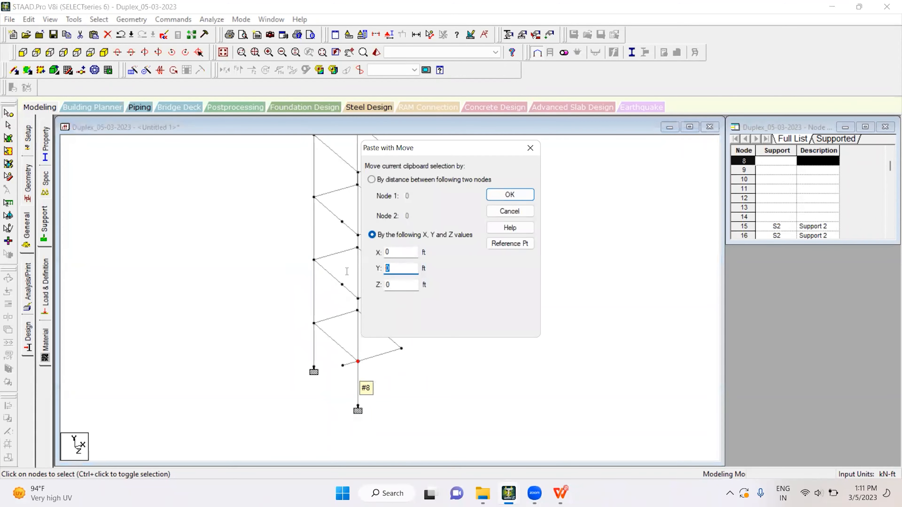
type("3.5")
key("Return")
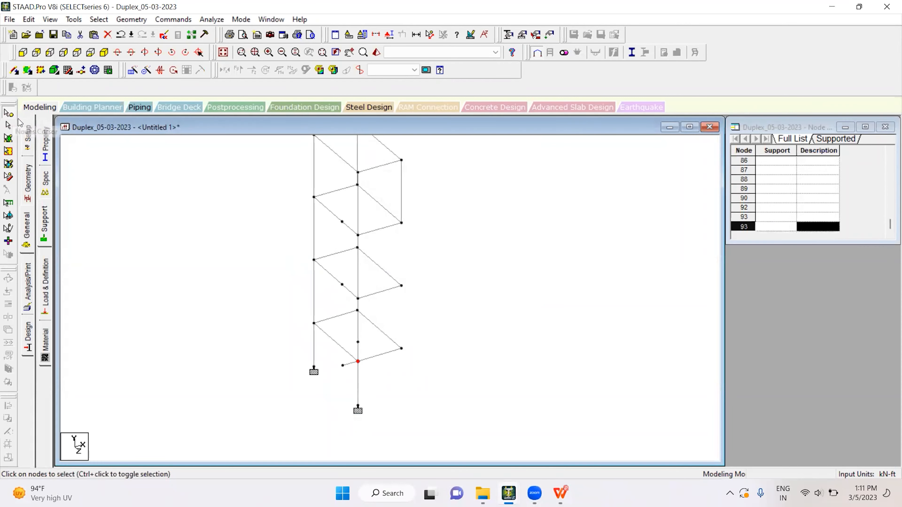
Paste copies of the new column node 3.5 ft away in X and -3.5 ft away in Z.
left_click_drag(349, 337, 370, 351)
key("ctrl+v")
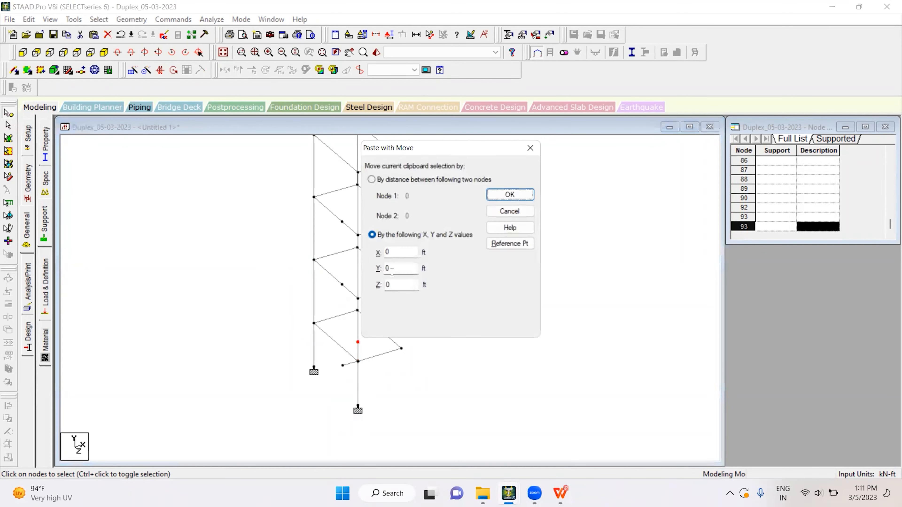
double_click(395, 250)
type("3.5")
key("Return")
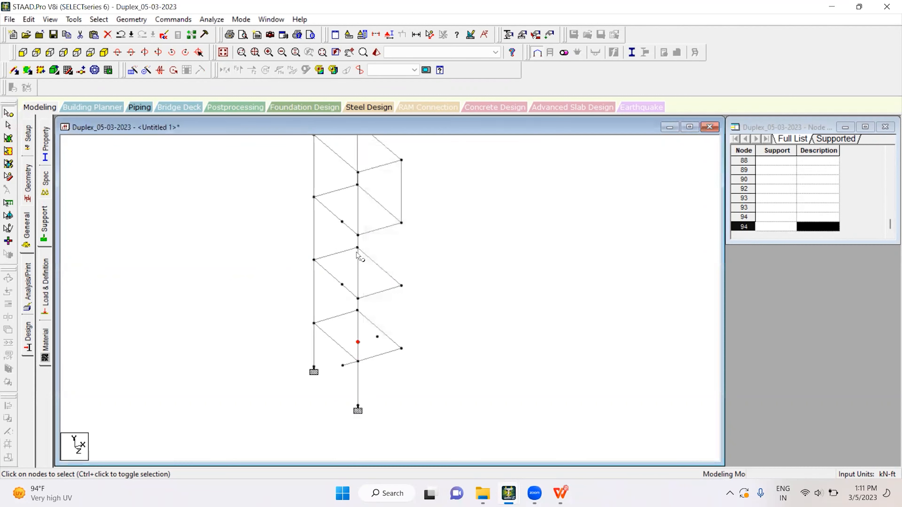
key("ctrl+v")
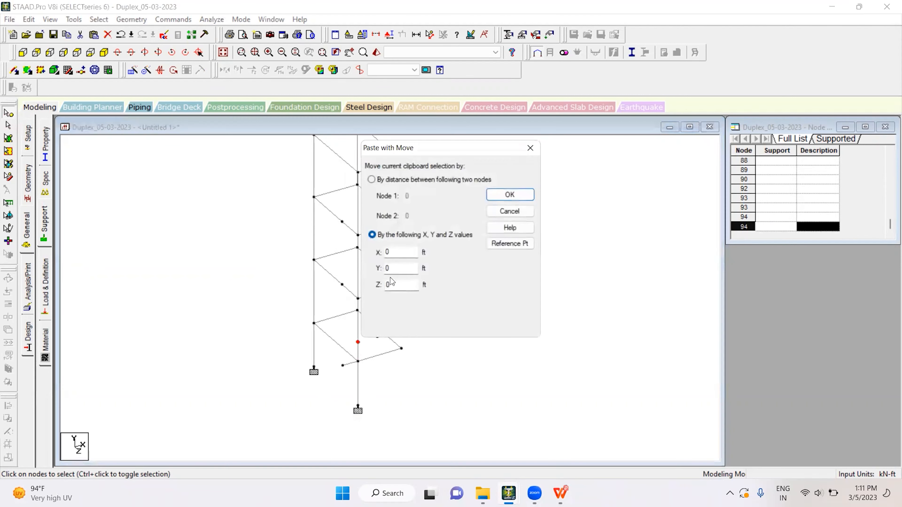
left_click_drag(397, 286, 328, 282)
type("-3.5")
key("Return")
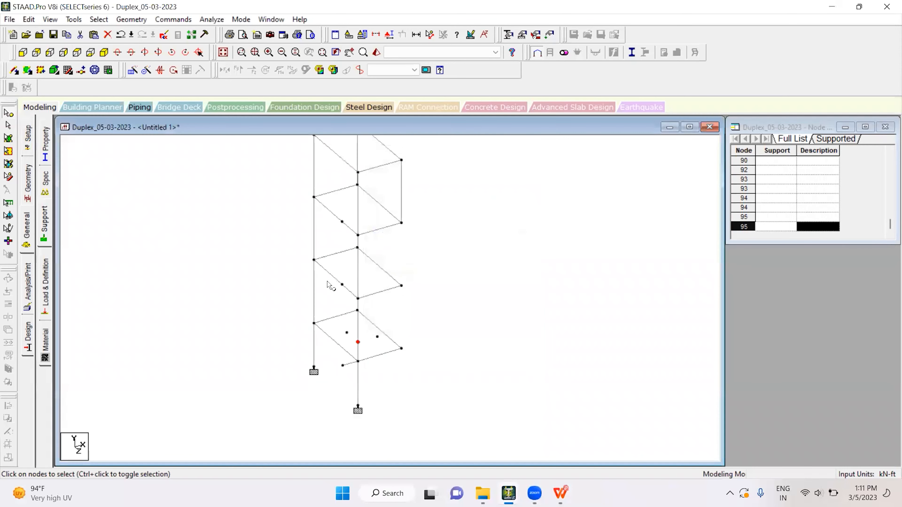
Add the first landing's two short beams from the front column node to the two new nodes.
left_click(442, 319)
left_click(15, 71)
left_click_drag(358, 341, 377, 336)
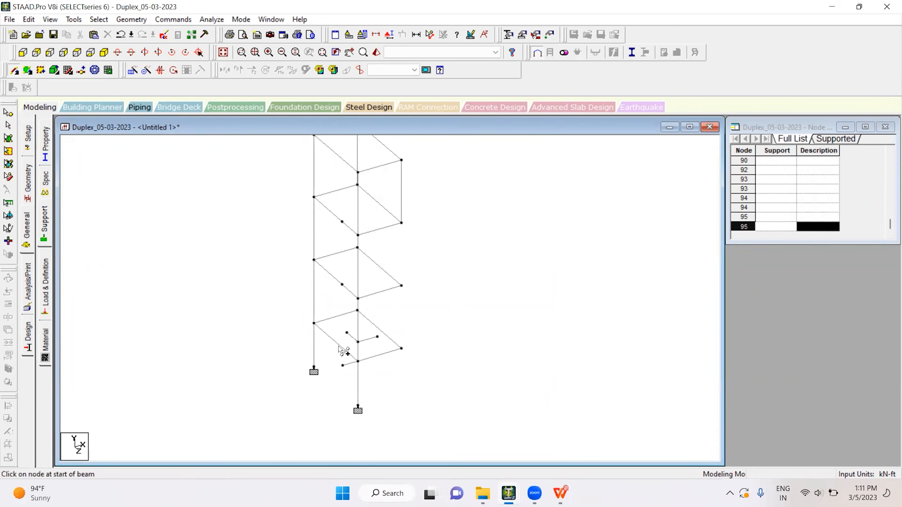
Paste a copy of the other supported column's lowest-level node 8 ft higher in Y.
left_click(7, 113)
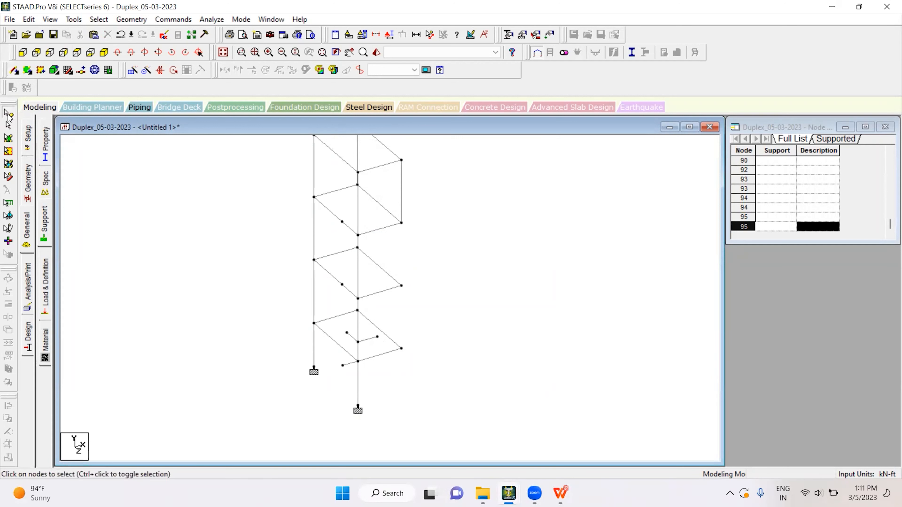
left_click(314, 323)
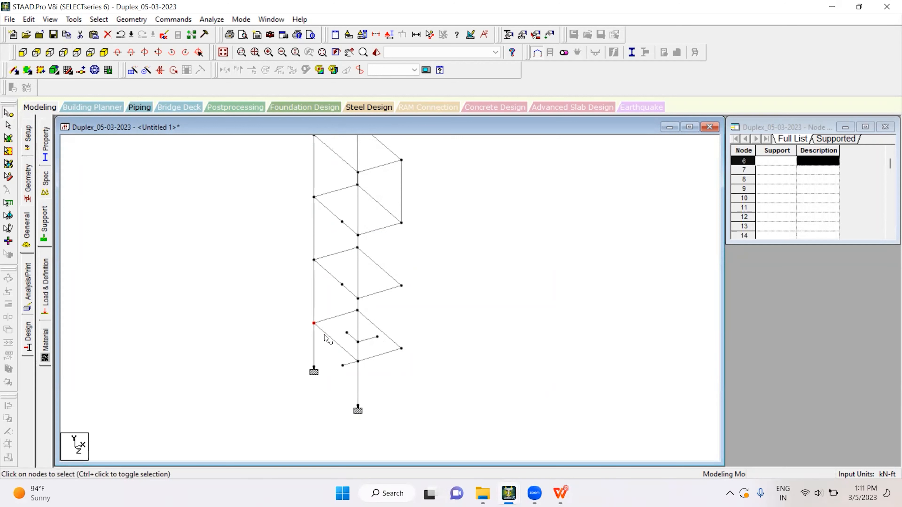
key("ctrl+v")
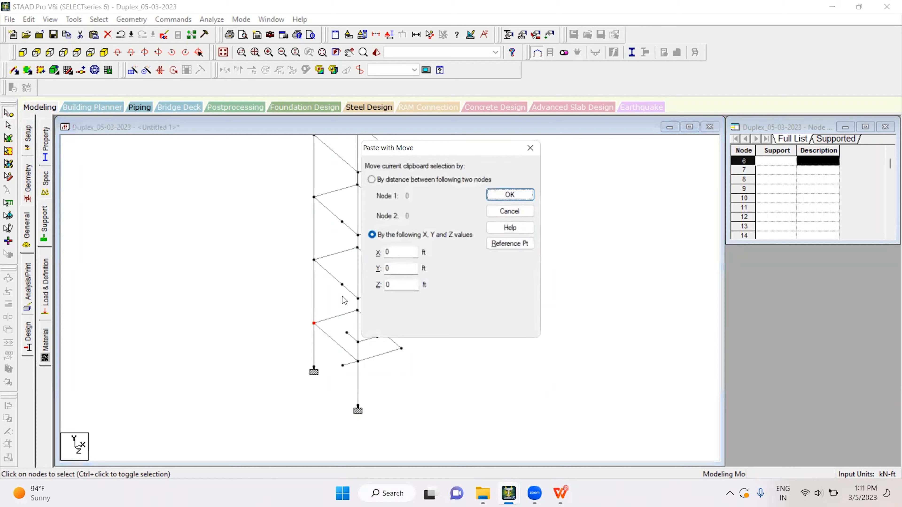
key("Tab")
type("7")
key("Return")
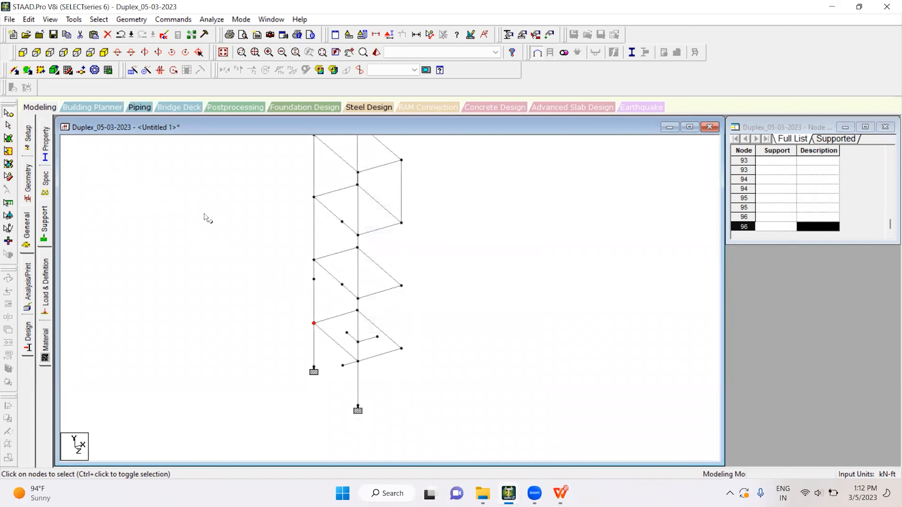
Paste copies of this second landing node 3.5 ft away in X and 3.5 ft away in Z.
left_click(314, 279)
key("ctrl+c")
key("ctrl+v")
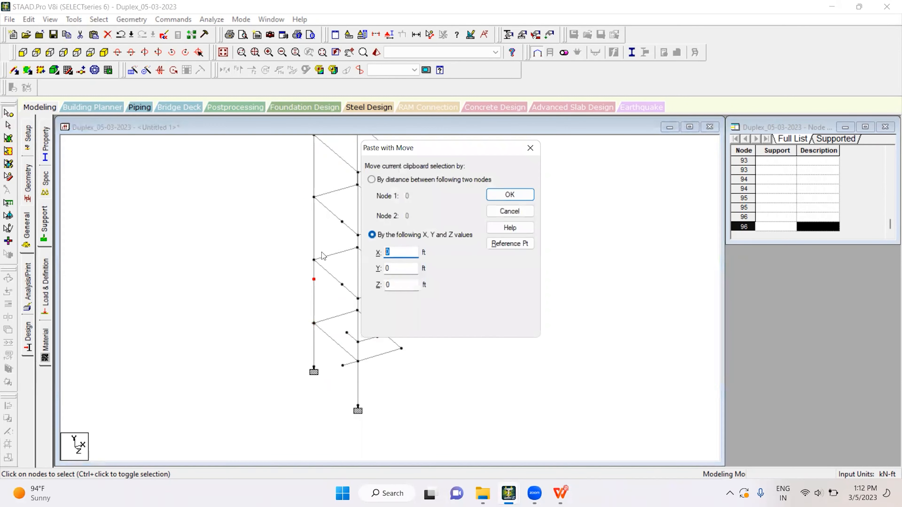
type("3.")
key("Return")
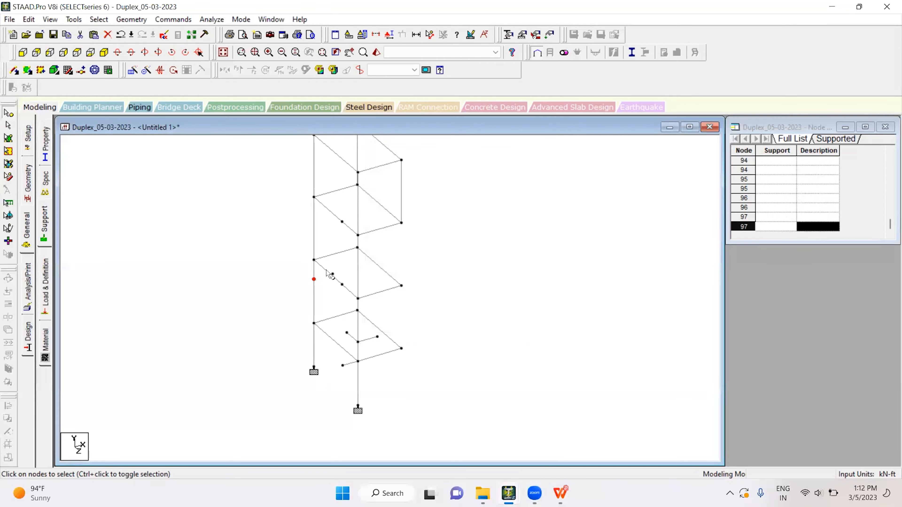
key("ctrl+v")
double_click(403, 288)
type("-10")
key("Return")
Add the second landing's two short beams from the column node to its two offset nodes.
left_click(14, 70)
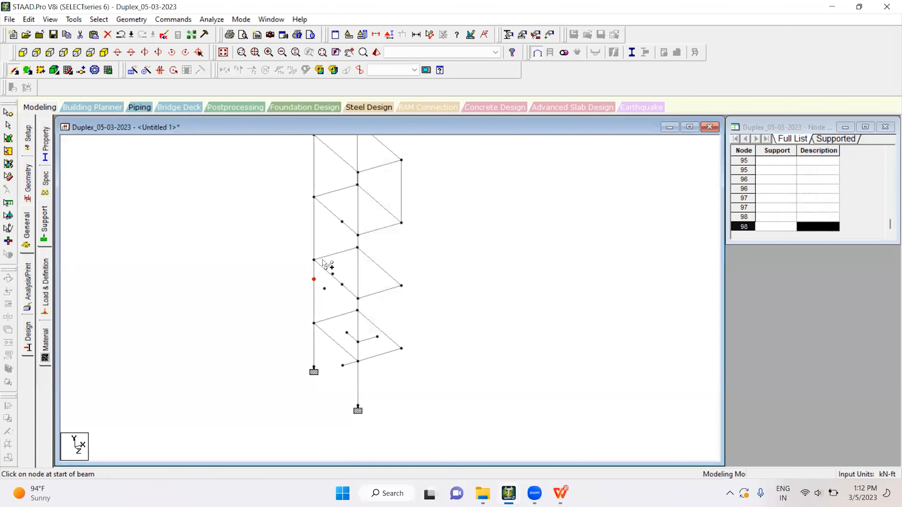
mouse_move(313, 280)
left_mouse_down()
mouse_move(333, 274)
mouse_move(324, 288)
left_mouse_up()
mouse_move(400, 348)
left_mouse_down()
mouse_move(354, 336)
mouse_move(323, 289)
mouse_move(370, 260)
left_mouse_up()
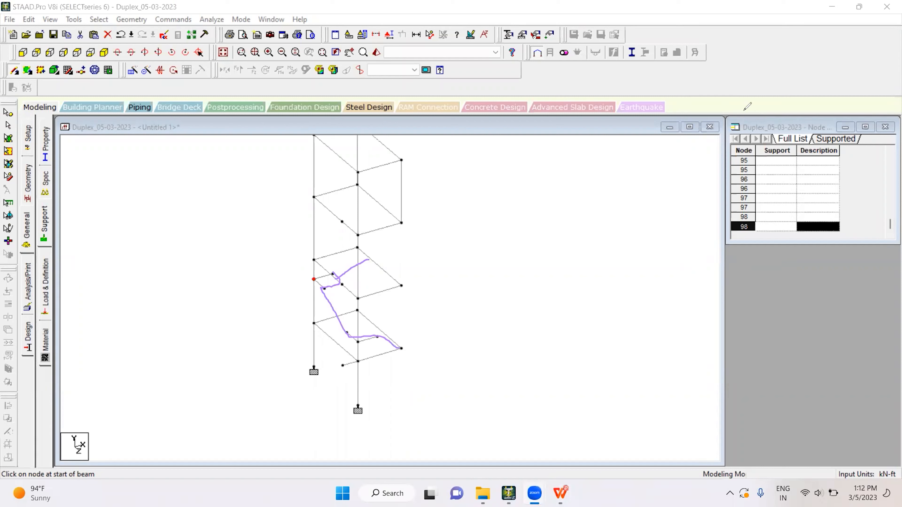
Copy the four short landing beams and paste them 11.5 ft higher in Y for the next storey.
left_click(689, 126)
middle_click_drag(543, 262, 484, 277)
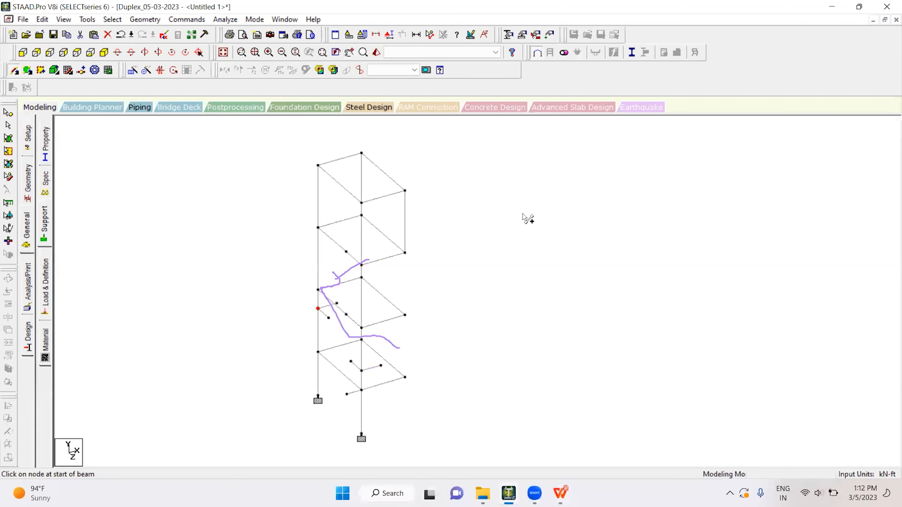
middle_click_drag(389, 279, 391, 266)
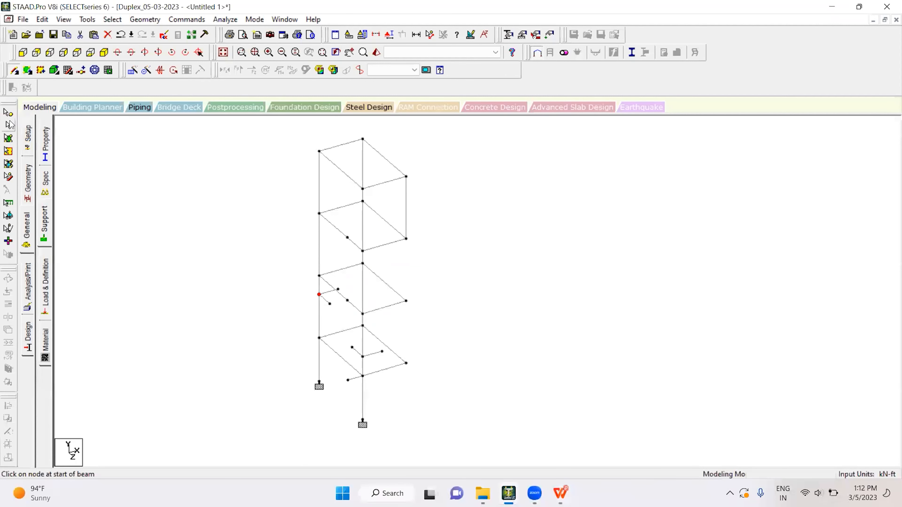
left_click(8, 128)
left_click(376, 354)
left_click(357, 353, "ctrl")
left_click(326, 300, "ctrl")
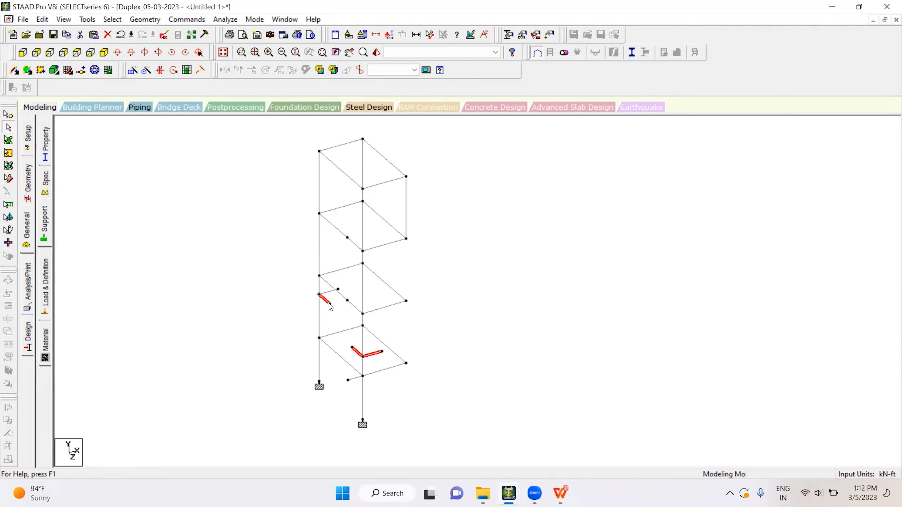
left_click(330, 291, "ctrl")
key("ctrl+v")
left_click(403, 272)
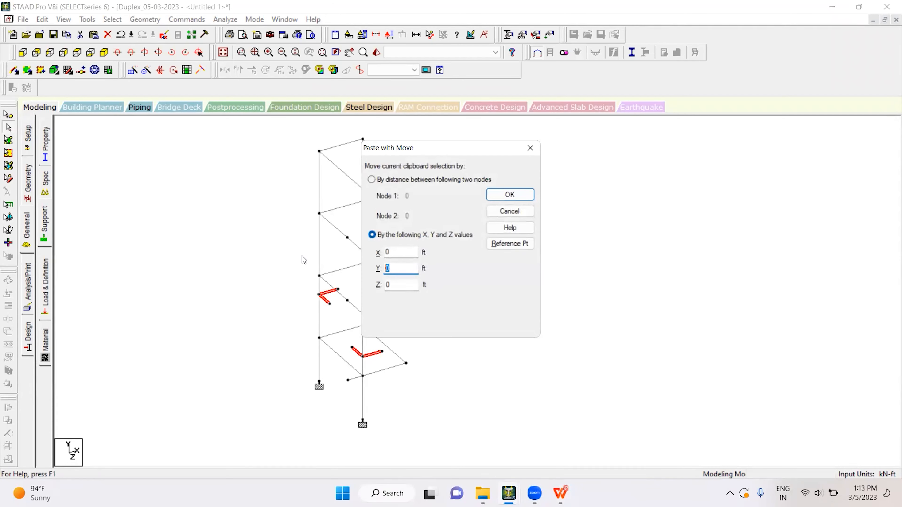
type("11.5")
key("Return")
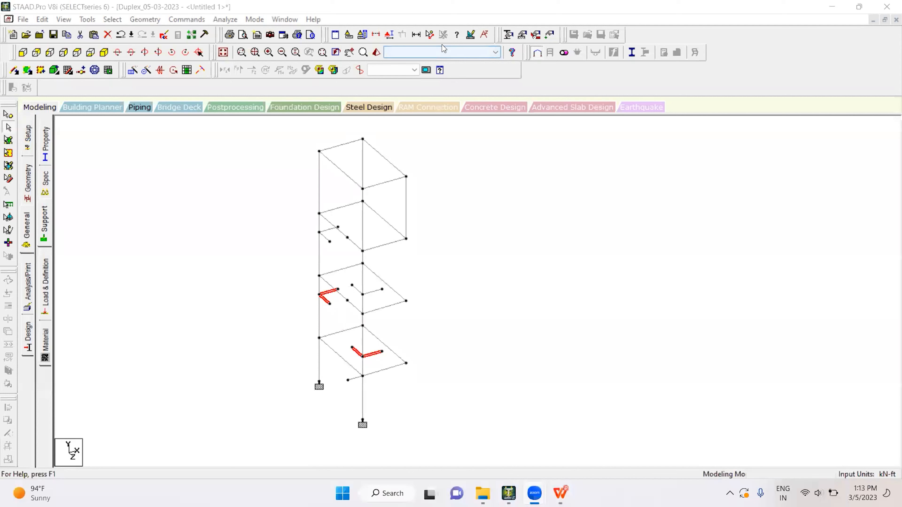
Restore the display of the whole structure and clear the selection.
mouse_move(235, 41)
left_mouse_down()
mouse_move(211, 46)
mouse_move(244, 65)
left_mouse_up()
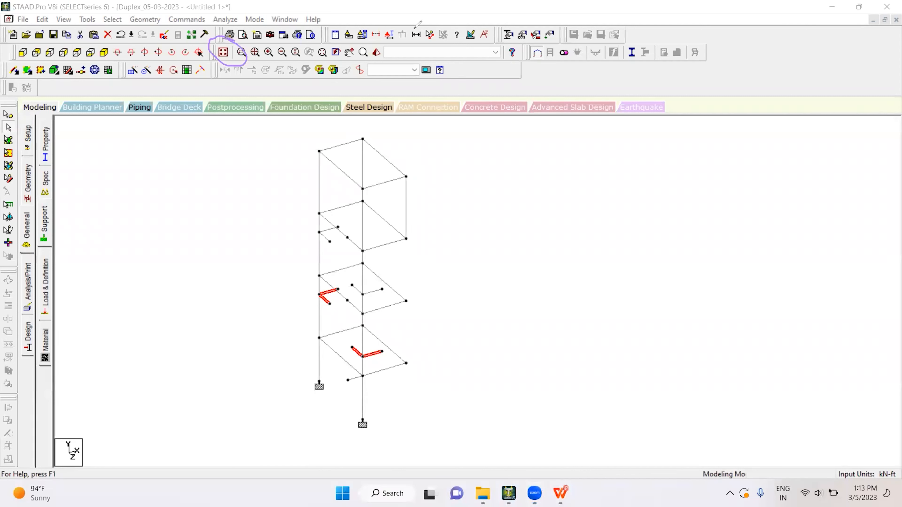
mouse_move(217, 38)
left_mouse_down()
mouse_move(235, 53)
mouse_move(219, 37)
left_mouse_up()
left_click(223, 53)
middle_click_drag(467, 245, 354, 230)
left_click(601, 248)
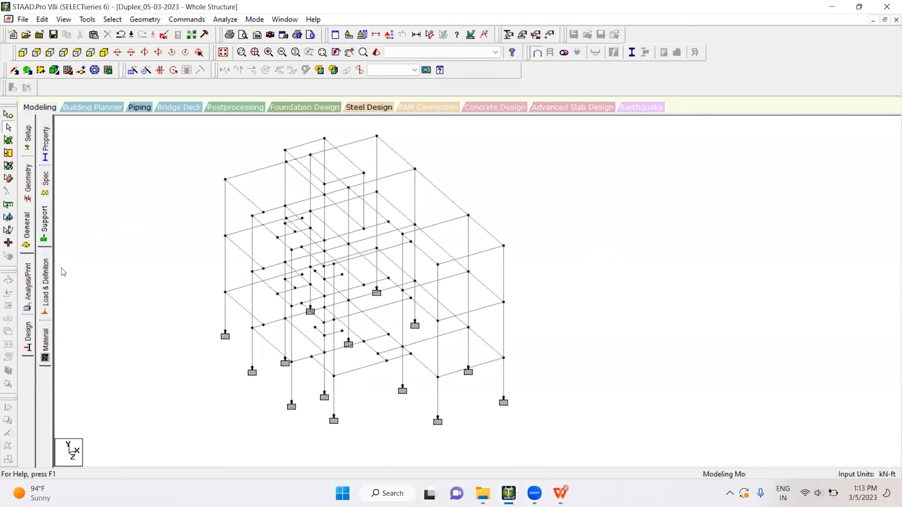
Open the section properties for the whole structure and save the modified model under its existing name.
left_click(45, 150)
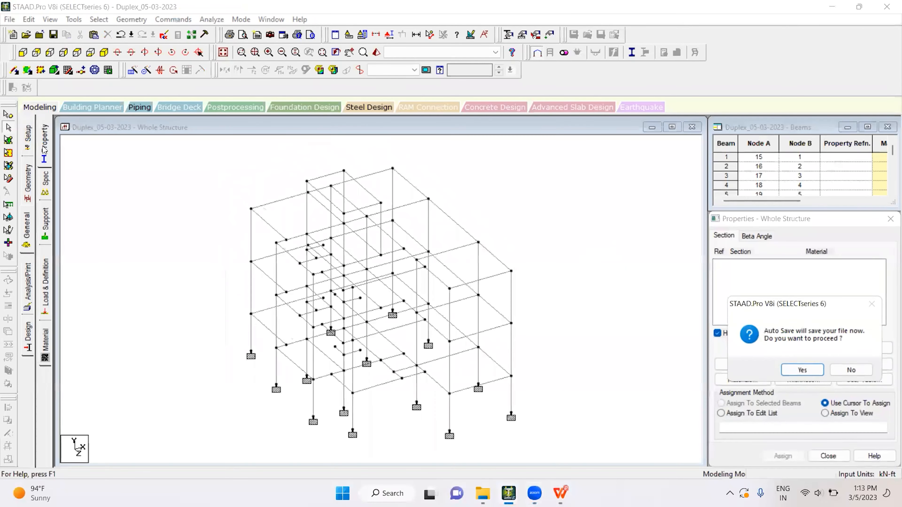
left_click(802, 370)
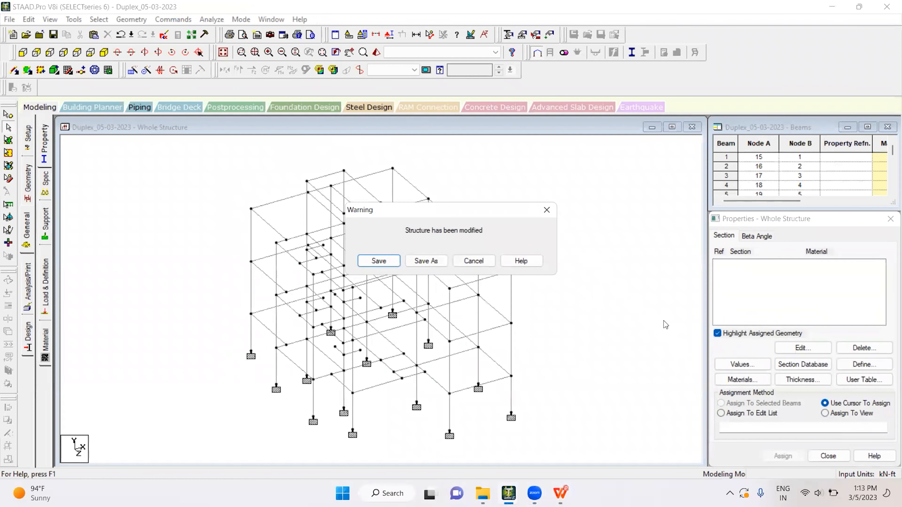
left_click(377, 261)
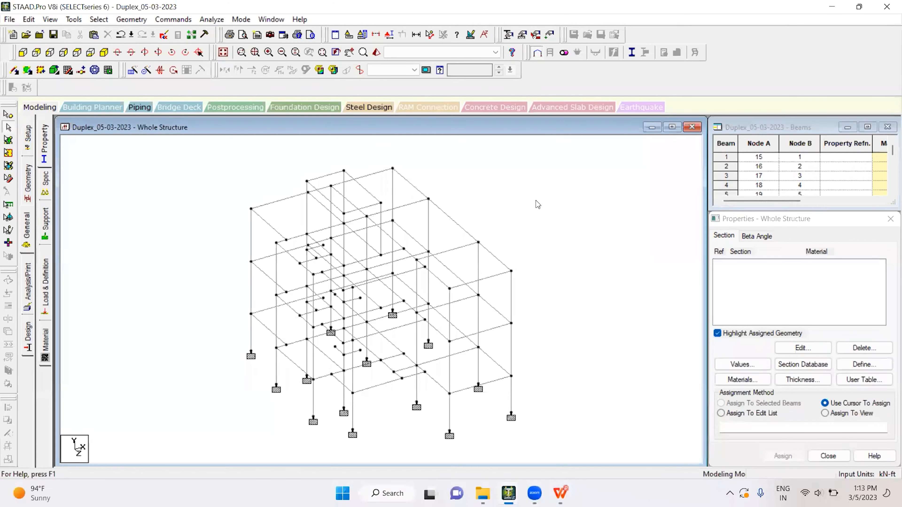
Set the current input length unit to meter, keeping kilonewton as the force unit.
mouse_move(347, 21)
left_mouse_down()
mouse_move(338, 22)
mouse_move(364, 32)
mouse_move(340, 22)
left_mouse_up()
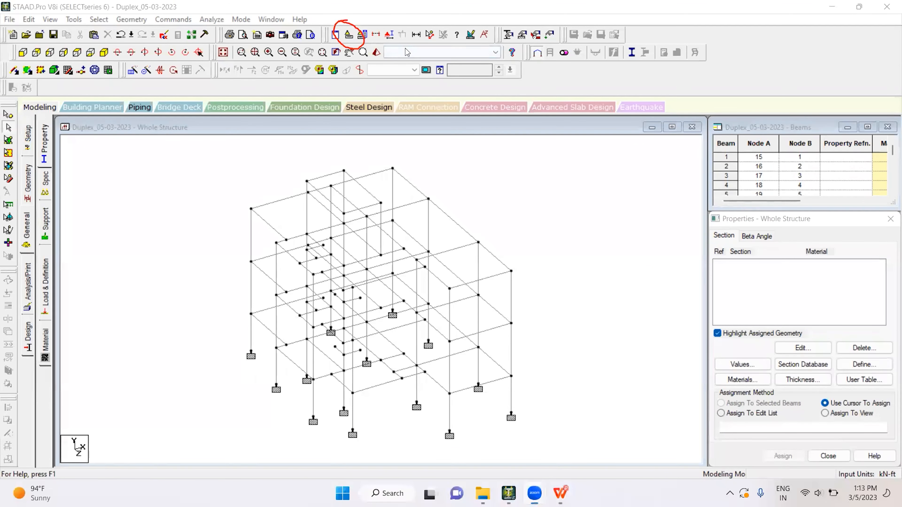
left_click(348, 34)
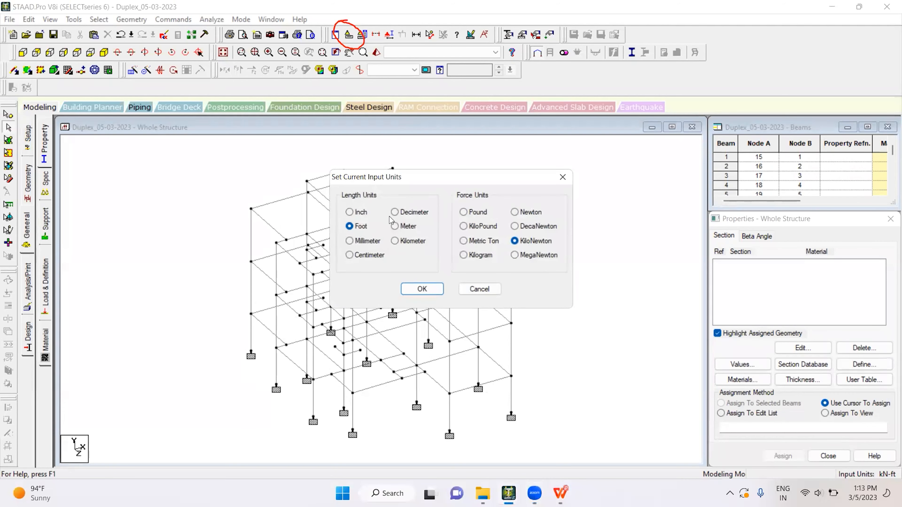
left_click(395, 226)
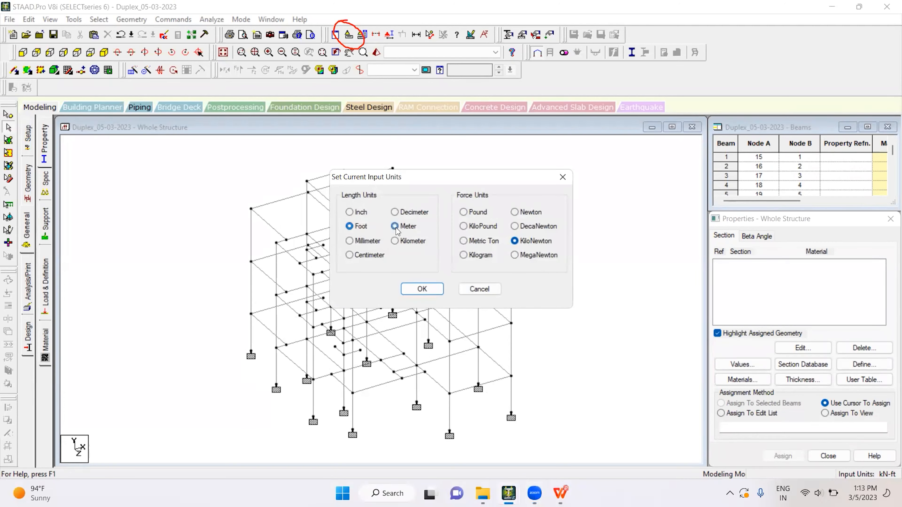
left_click(423, 290)
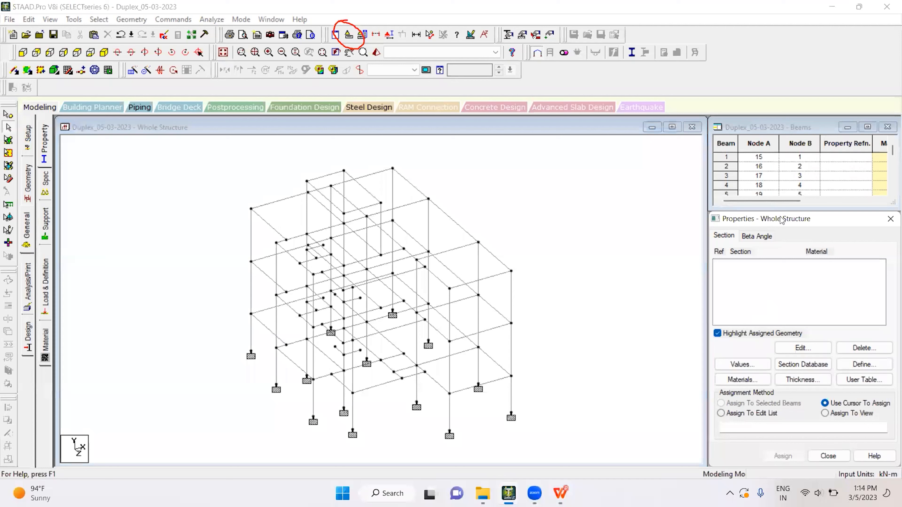
Define a rectangular concrete section with YD 0.375 m and ZD 0.23 m and add it to the section list.
left_click_drag(782, 220, 767, 203)
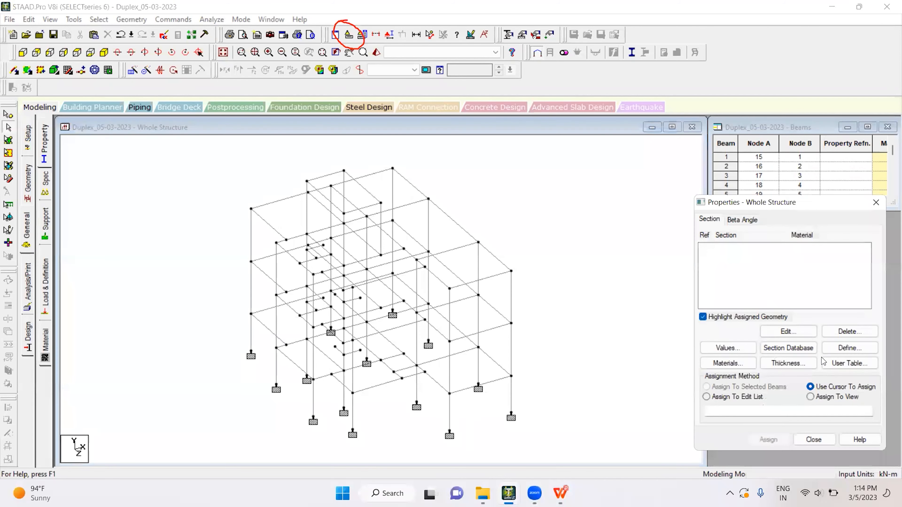
left_click(850, 348)
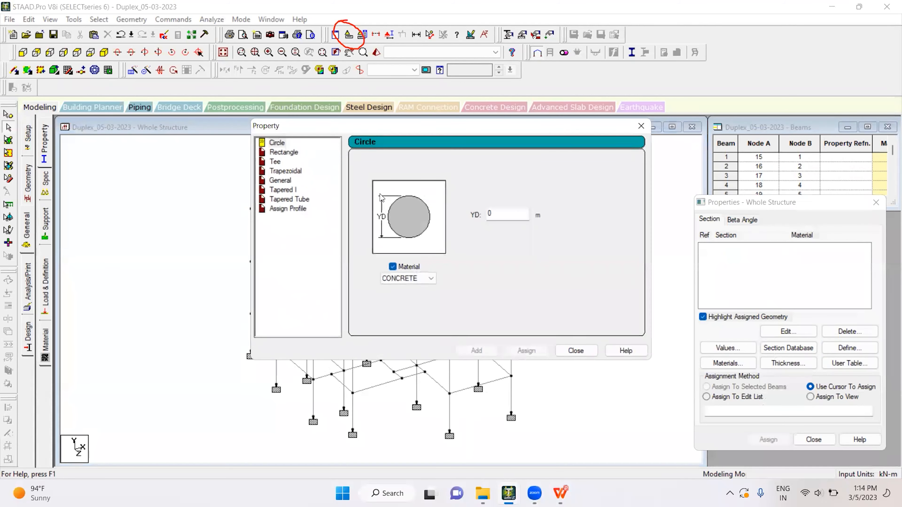
left_click(284, 152)
left_click(509, 206)
type(".375")
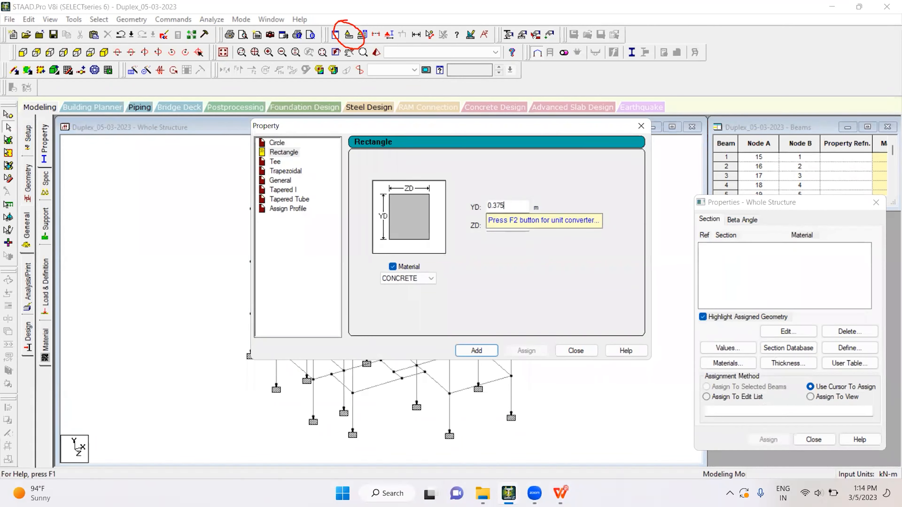
left_click(517, 227)
type(".23")
left_click(478, 351)
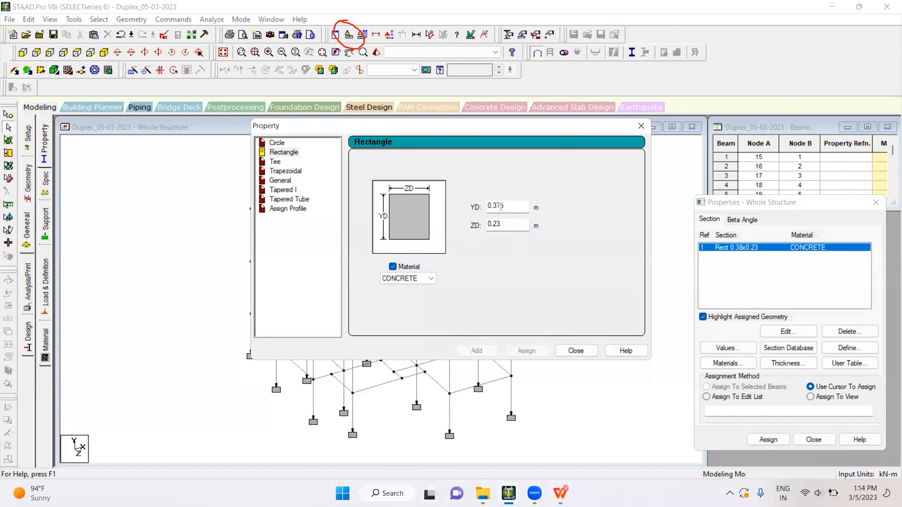
Add a second rectangular concrete section with the same 0.375 m YD and 0.23 m ZD.
left_click_drag(494, 205, 509, 202)
type("37")
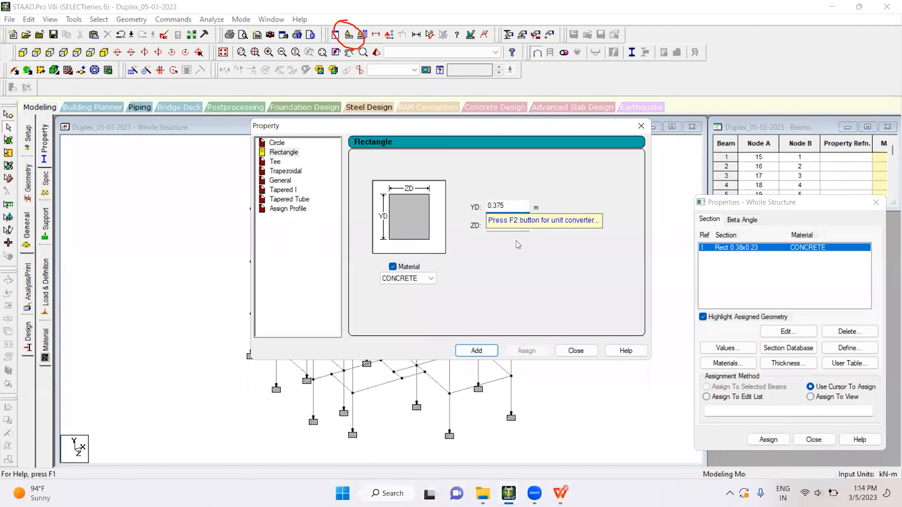
left_click(485, 348)
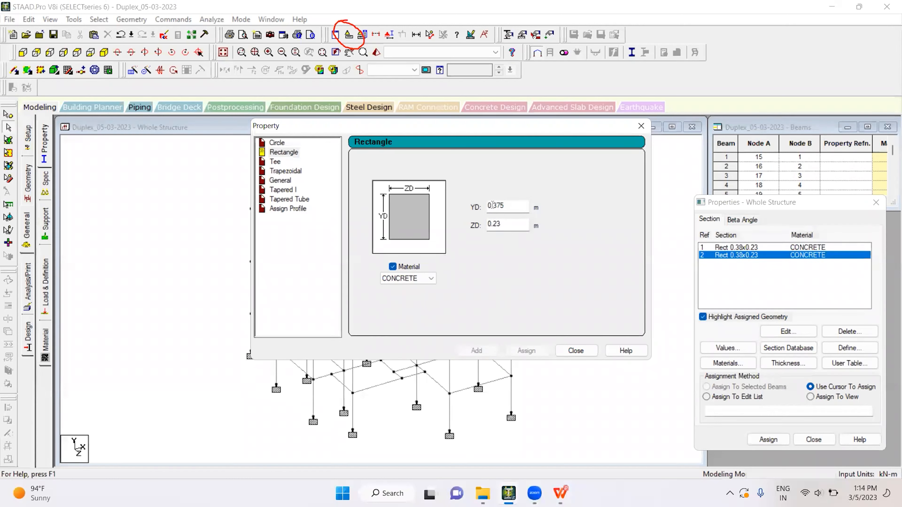
Add two rectangular concrete sections with YD 0.5 m and ZD 0.23 m, and finish defining sections.
left_click_drag(493, 205, 509, 203)
type("5")
left_click(477, 350)
left_click_drag(492, 206, 500, 206)
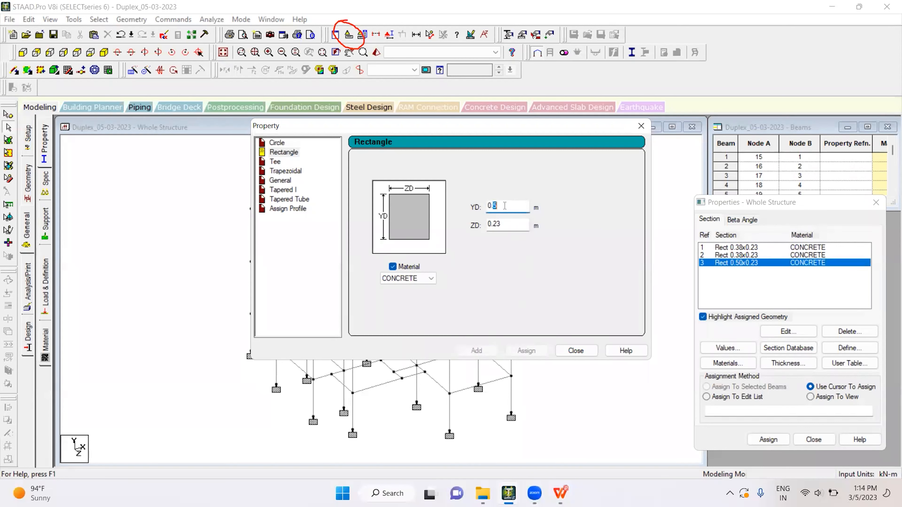
type("5")
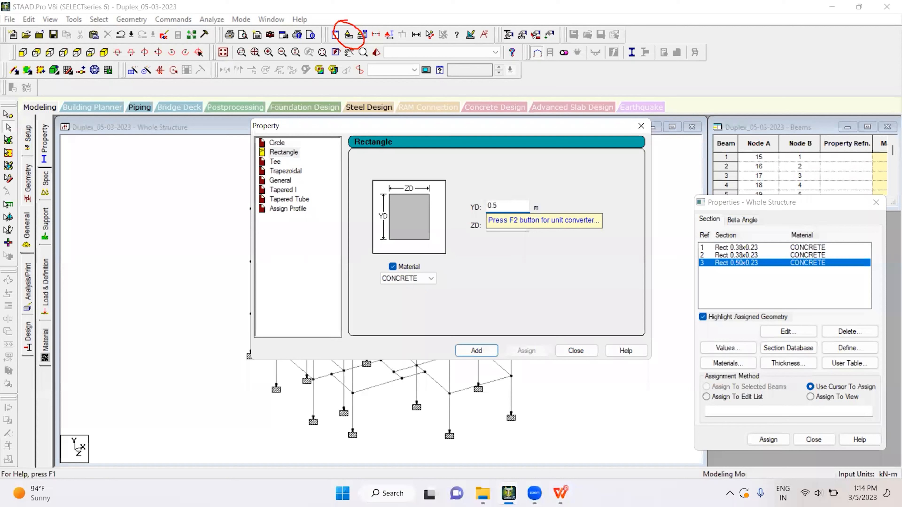
left_click(482, 354)
left_click(575, 351)
Go through the four listed sections and add a third rectangular concrete section with YD 0.5 m and ZD 0.23 m.
left_click(750, 248)
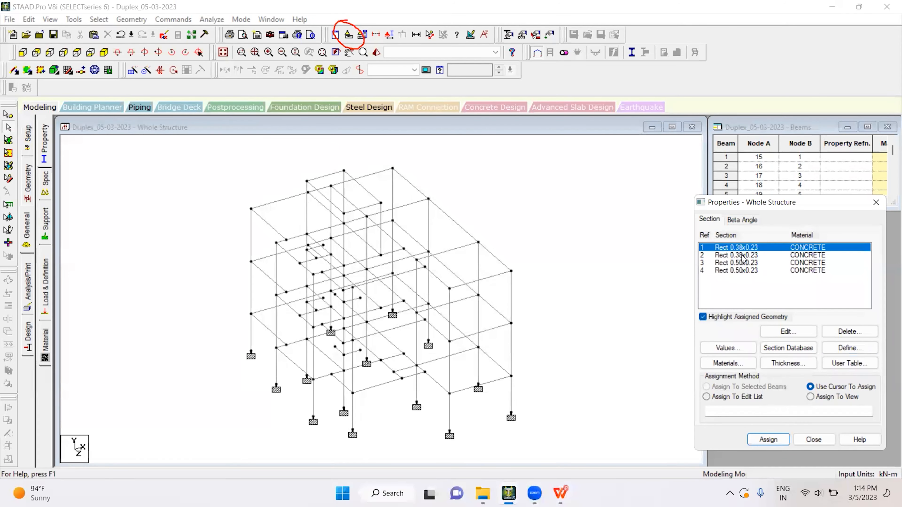
left_click(747, 255)
left_click(742, 263)
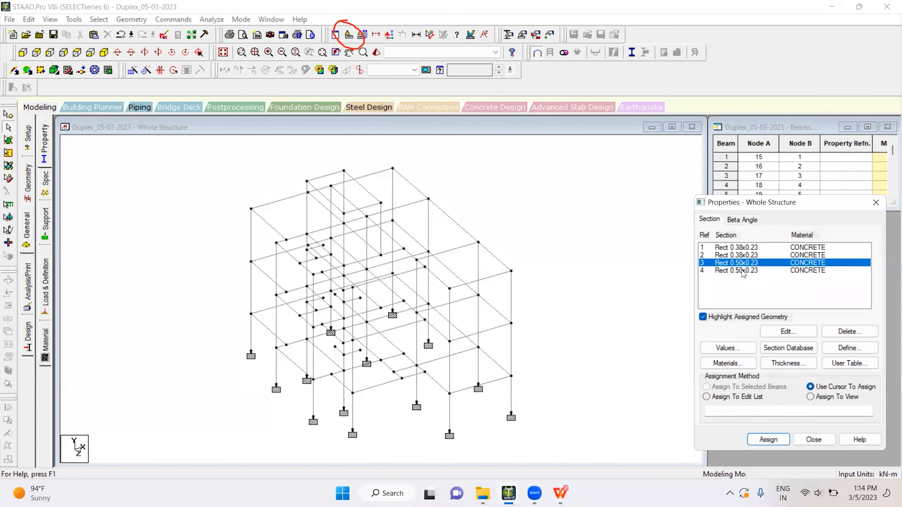
left_click(742, 271)
left_click(849, 348)
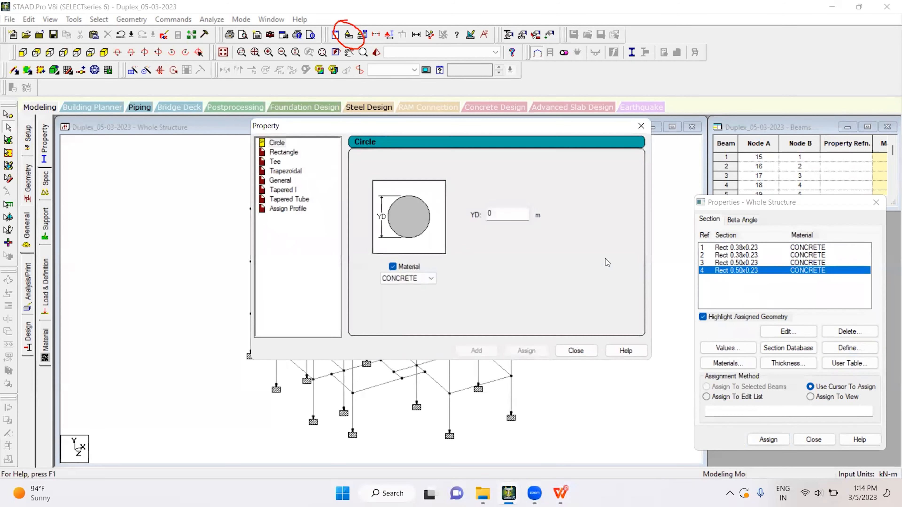
left_click(284, 152)
left_click(507, 207)
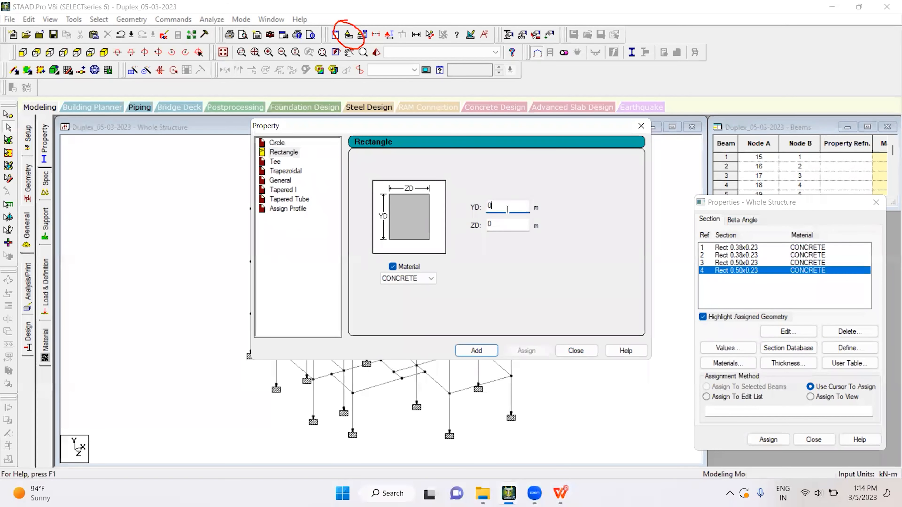
type(".5")
left_click(503, 221)
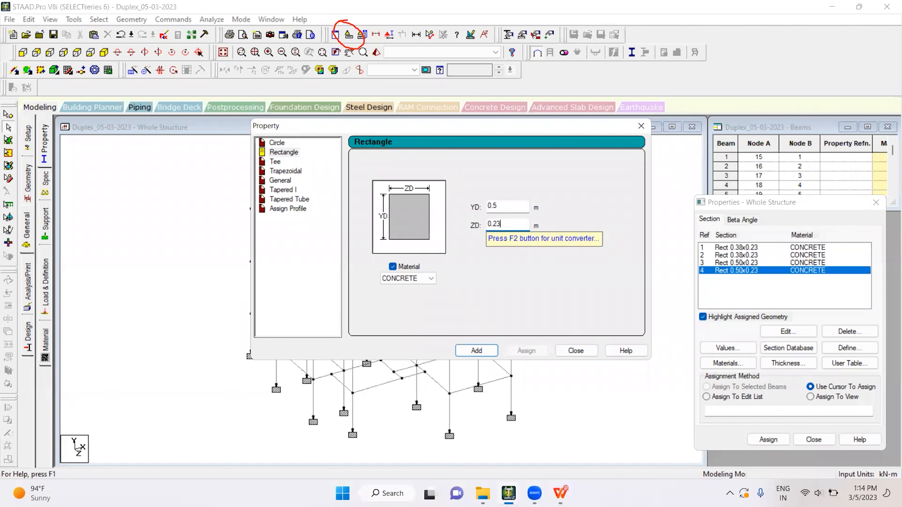
left_click(477, 350)
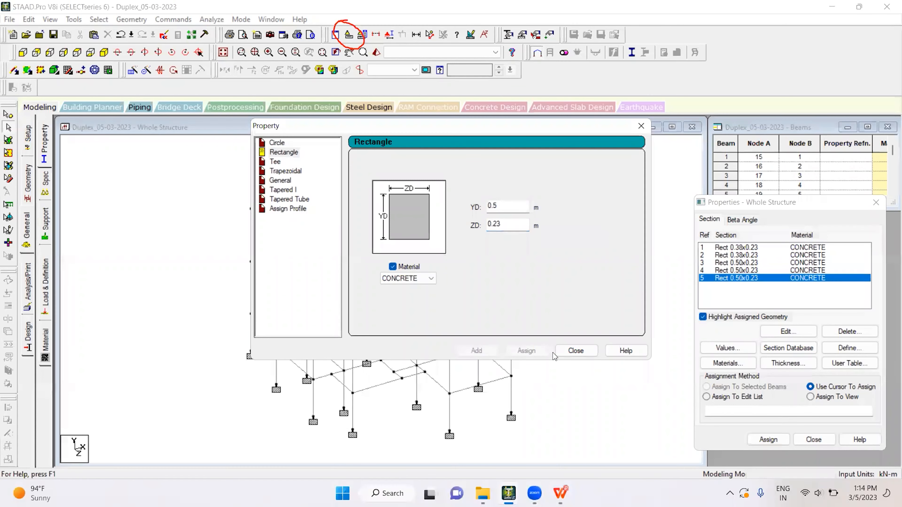
left_click(575, 350)
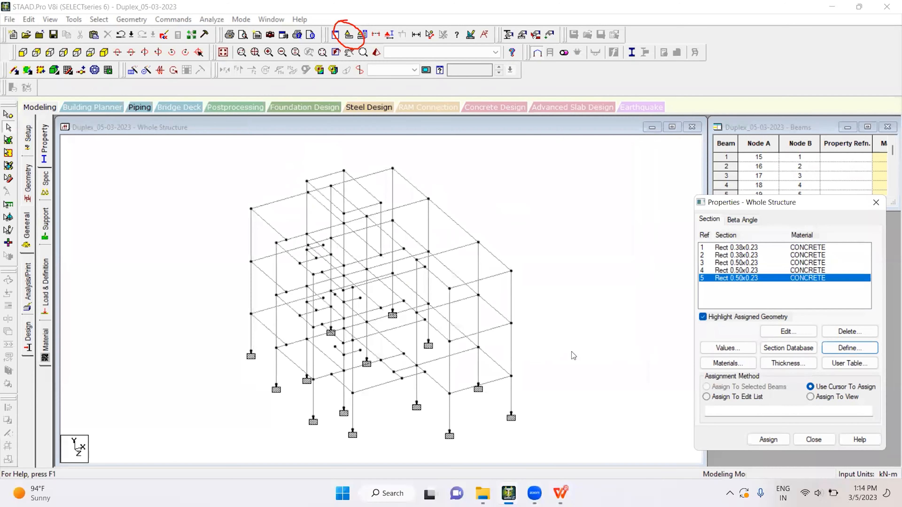
Choose the first 0.38x0.23 section, select all beams parallel to Y, and display only them in the active window.
left_click(754, 249)
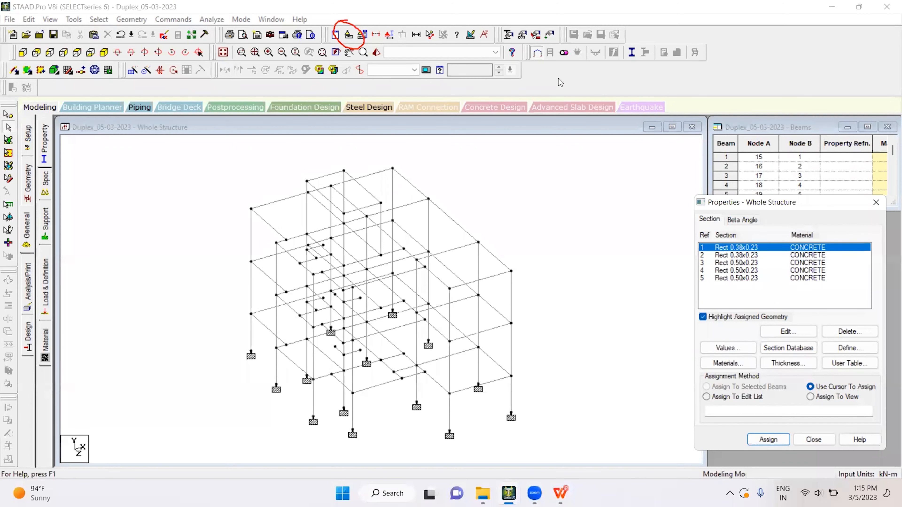
left_click(156, 167)
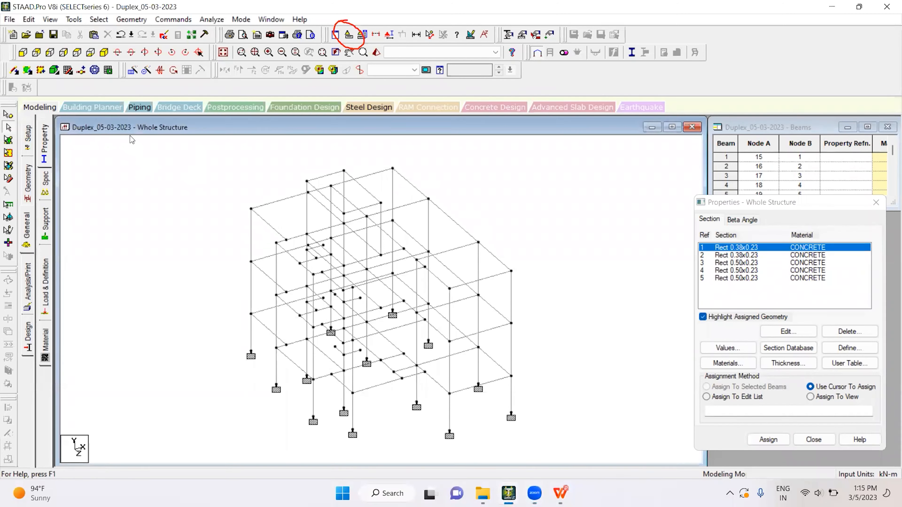
left_click(98, 20)
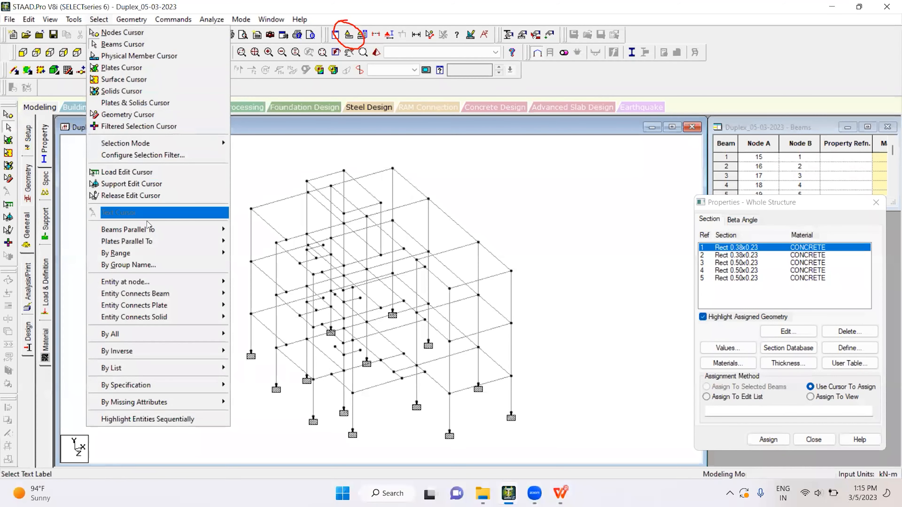
mouse_move(151, 235)
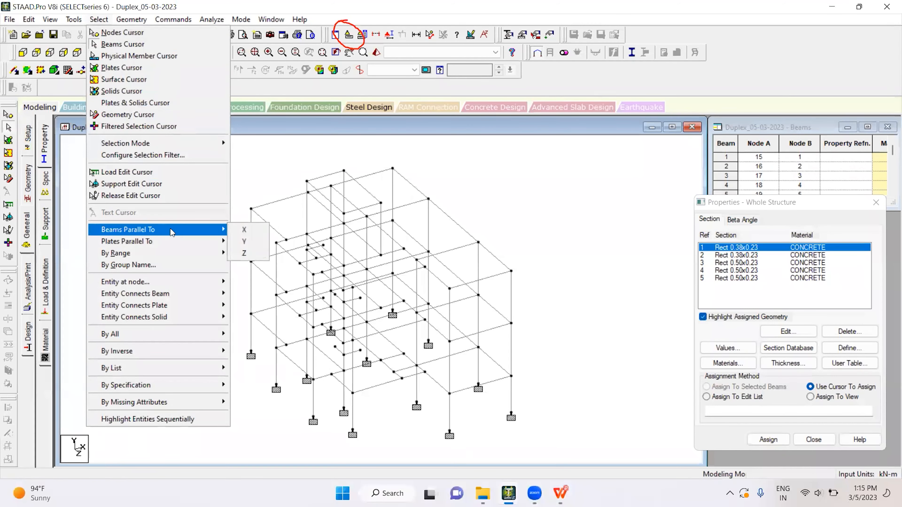
left_click(244, 242)
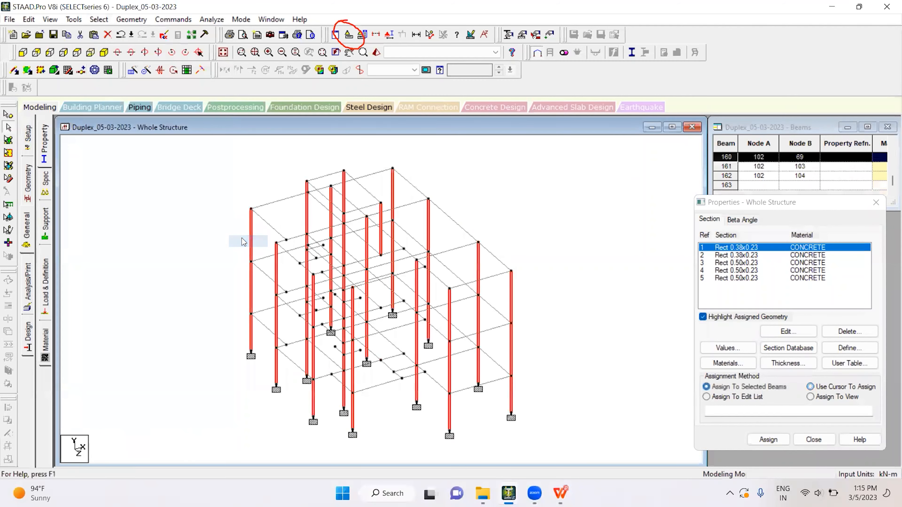
right_click(188, 174)
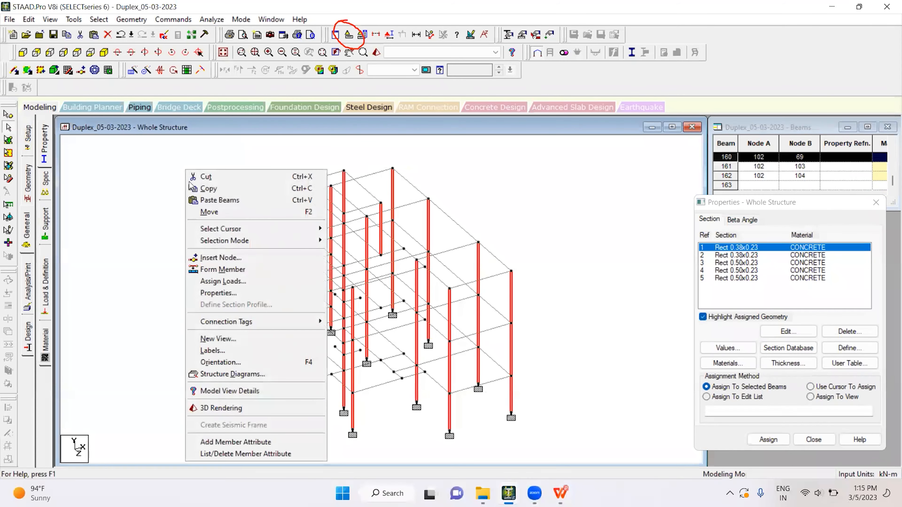
left_click(228, 341)
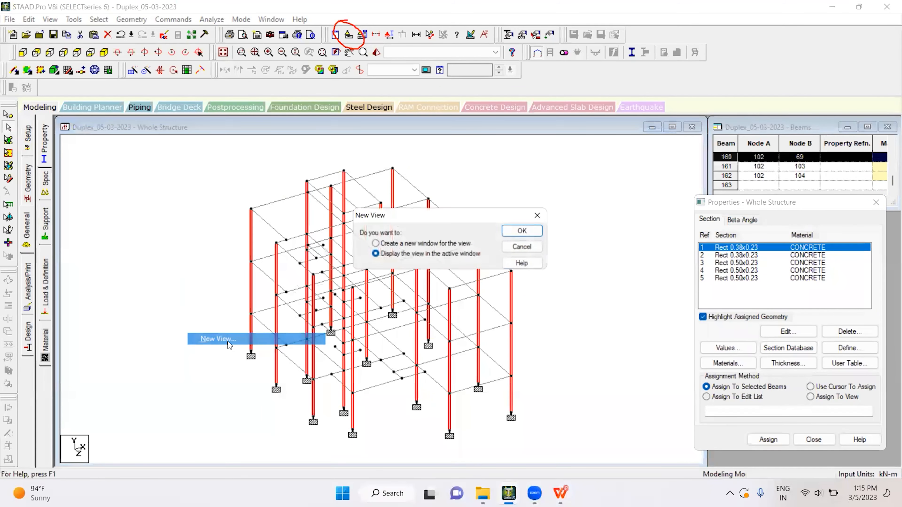
left_click(527, 232)
Assign the first 0.38x0.23 concrete section to all the isolated columns as selected beams and clear the selection.
middle_click_drag(529, 269, 507, 233)
scroll(506, 232, "down", 5)
scroll(506, 233, "down", 1)
middle_click_drag(515, 246, 550, 271)
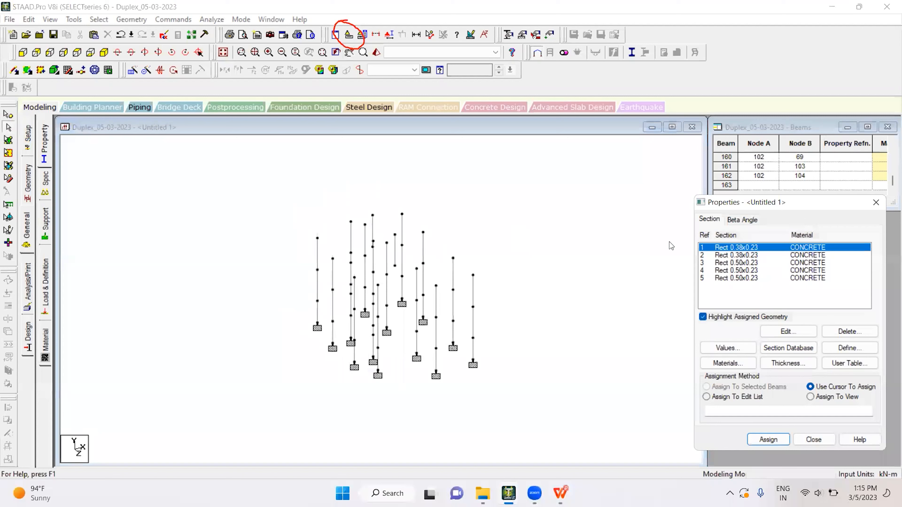
left_click_drag(392, 302, 565, 436)
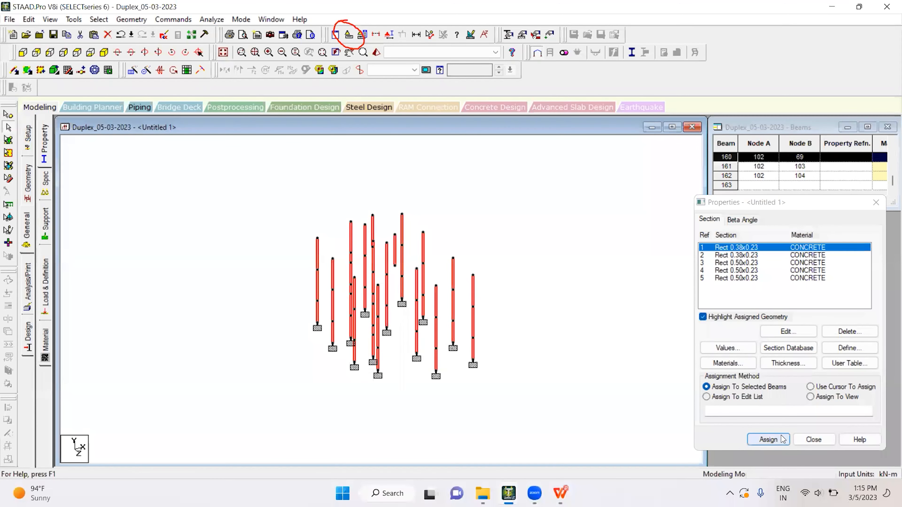
left_click(768, 440)
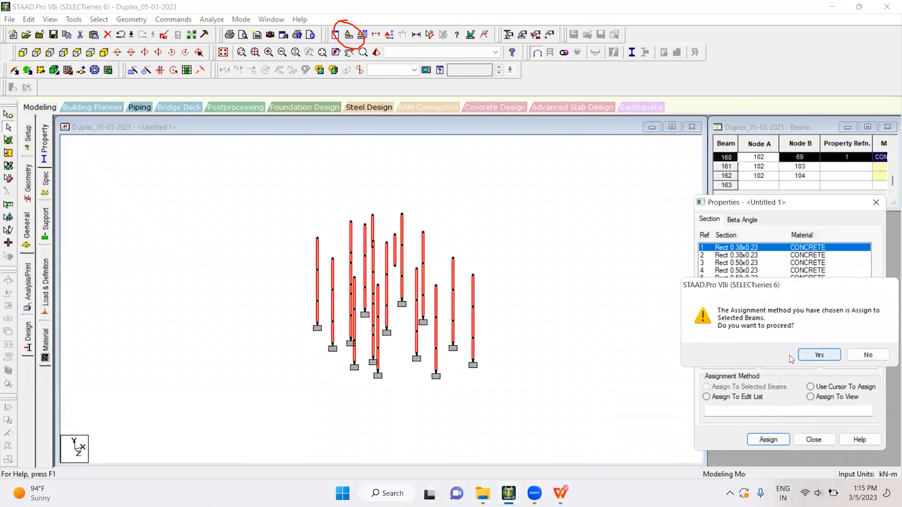
left_click(818, 360)
left_click(583, 318)
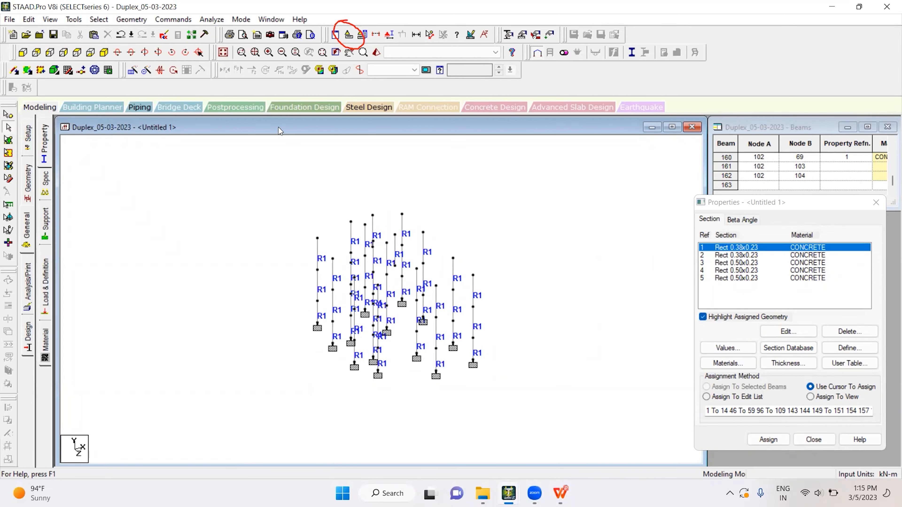
Restore the whole structure and show it in front elevation, with the lower storeys in view.
left_click(223, 53)
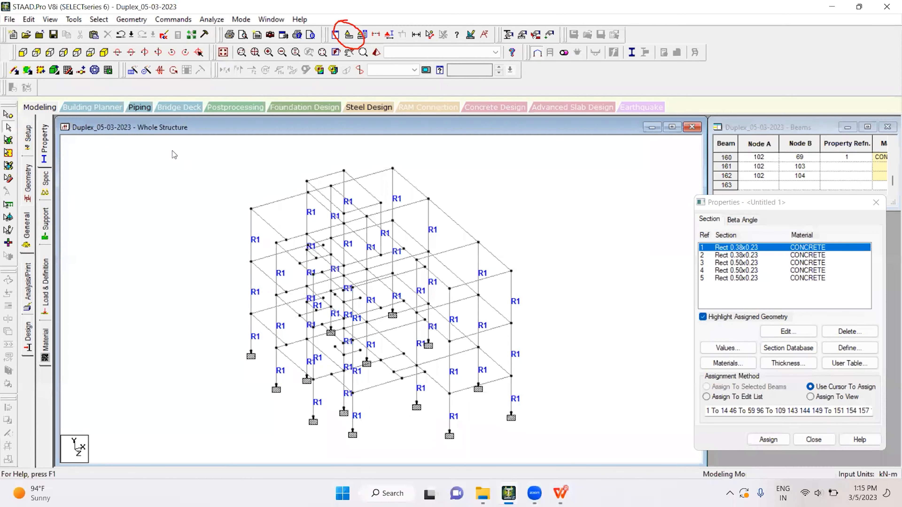
left_click(22, 52)
mouse_move(333, 361)
middle_mouse_down()
mouse_move(353, 266)
mouse_move(348, 251)
middle_mouse_up()
left_click(497, 271)
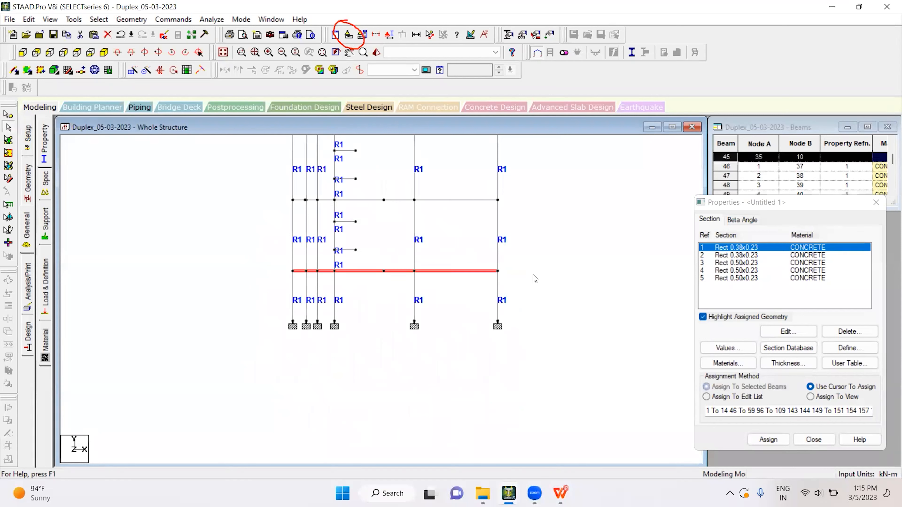
right_click(556, 264)
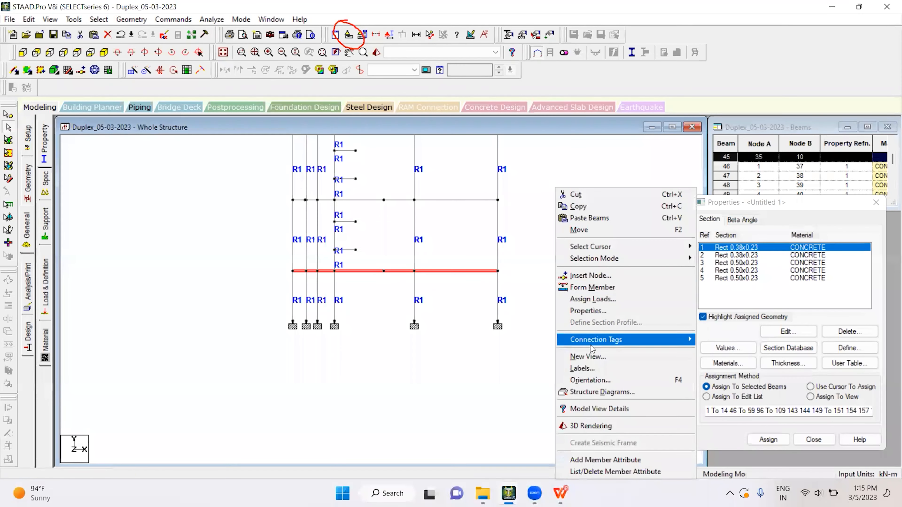
left_click(588, 357)
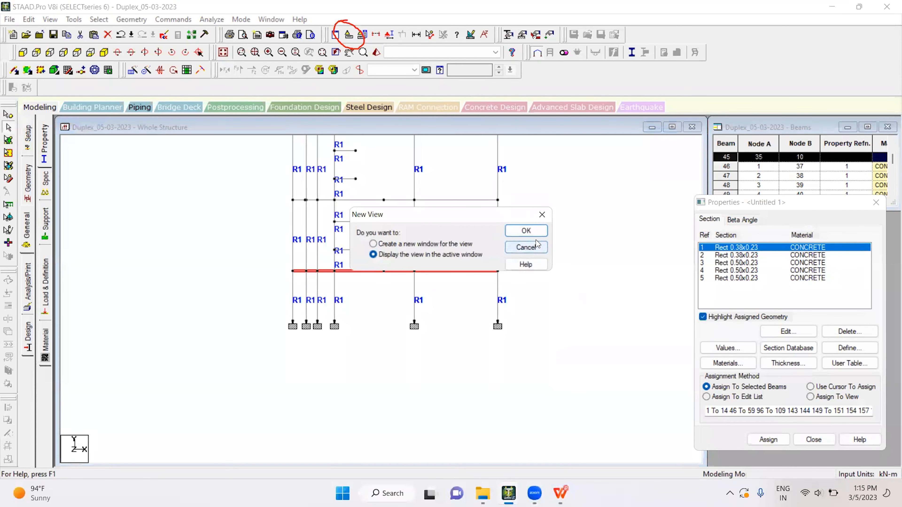
left_click(542, 216)
Assign section 2 (Rect 0.38x0.23) to all beams of the lowest beam level, just above the supports.
left_click(726, 256)
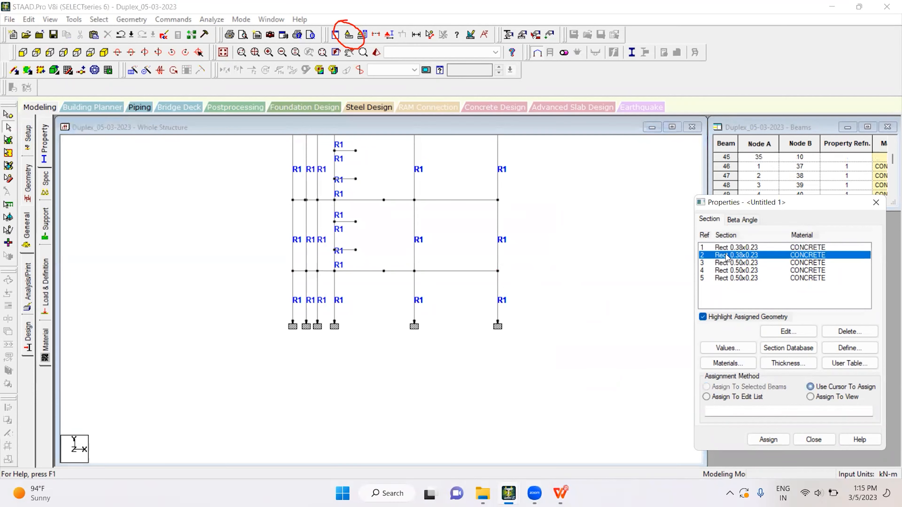
left_click_drag(281, 262, 528, 280)
left_click(768, 440)
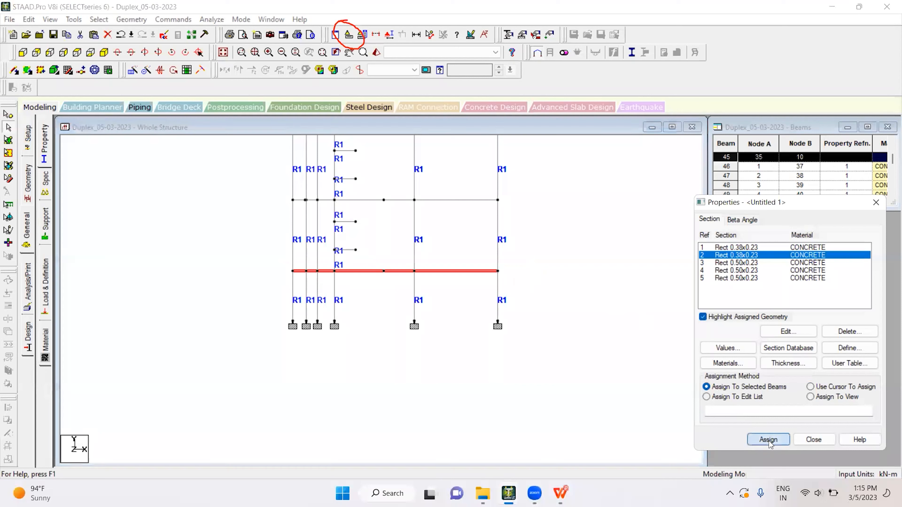
left_click(816, 356)
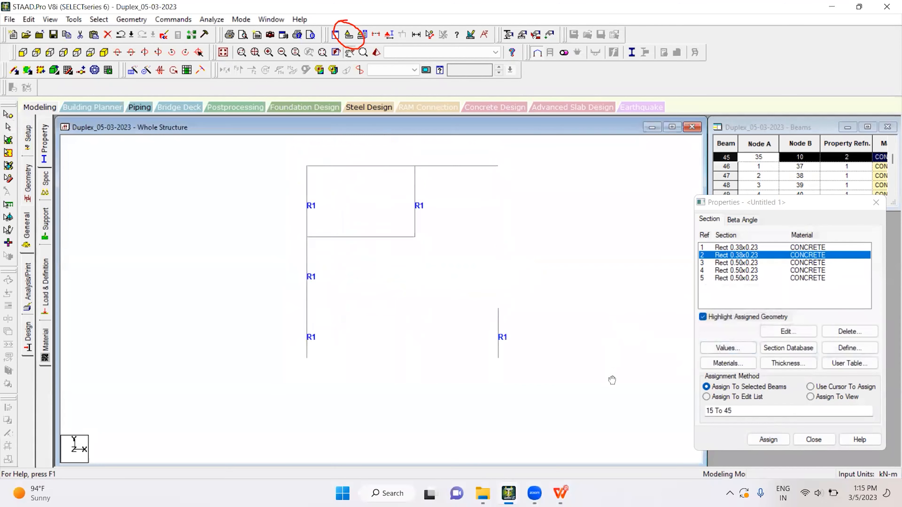
left_click(596, 371)
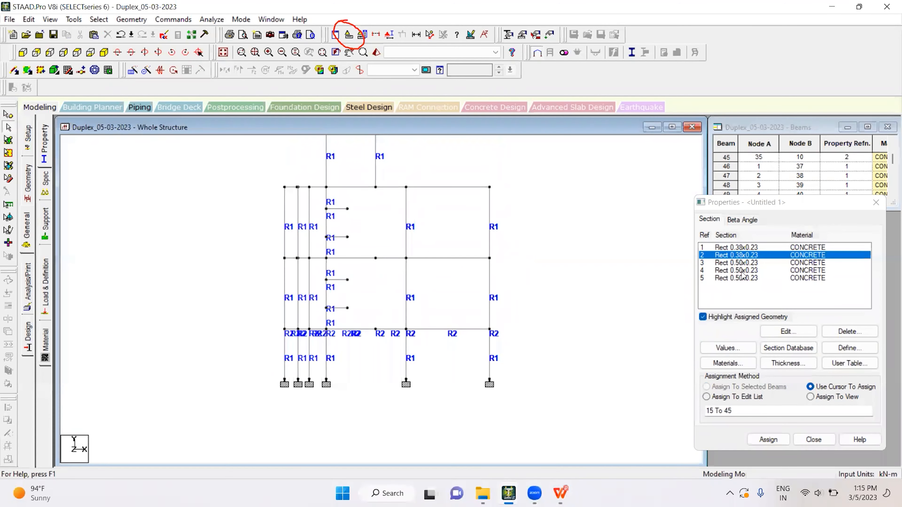
Assign section 3 (Rect 0.50x0.23) to all beams of the second beam level above the supports.
left_click(741, 263)
left_click_drag(280, 256, 505, 263)
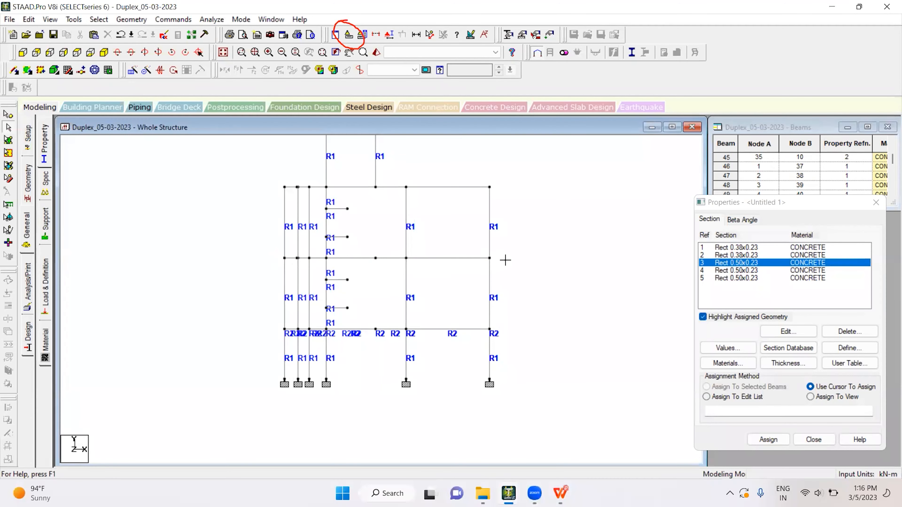
left_click(750, 441)
left_click(817, 355)
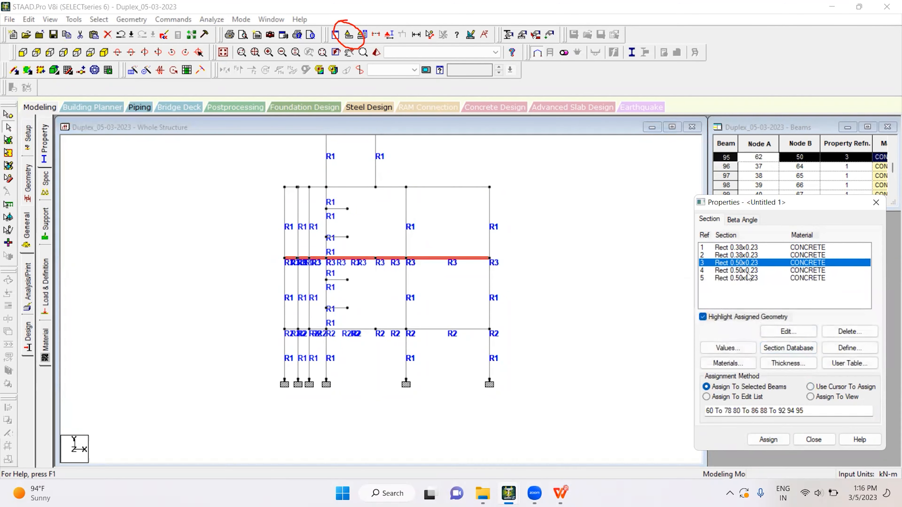
Assign section 4 (Rect 0.50x0.23) to all beams of the third beam level above the supports.
left_click(739, 270)
left_click_drag(286, 258, 519, 269)
middle_click_drag(575, 348, 556, 276)
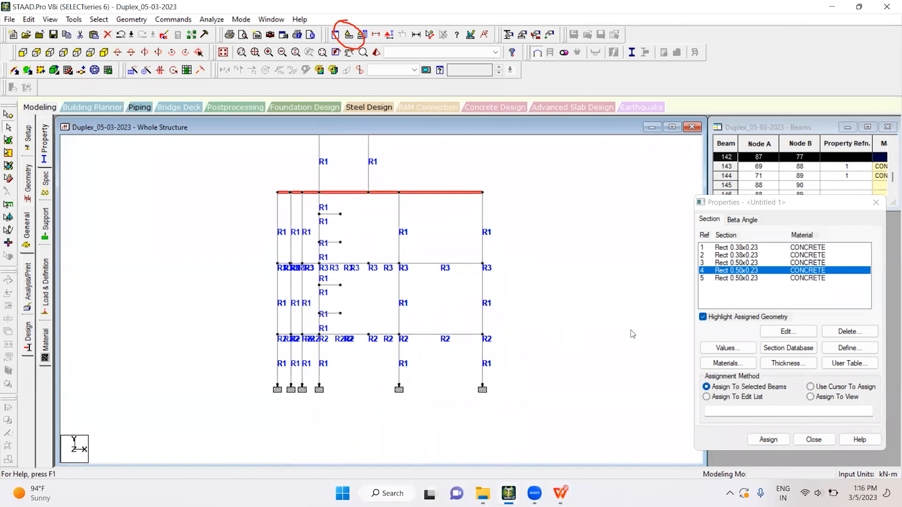
left_click(767, 440)
left_click(822, 354)
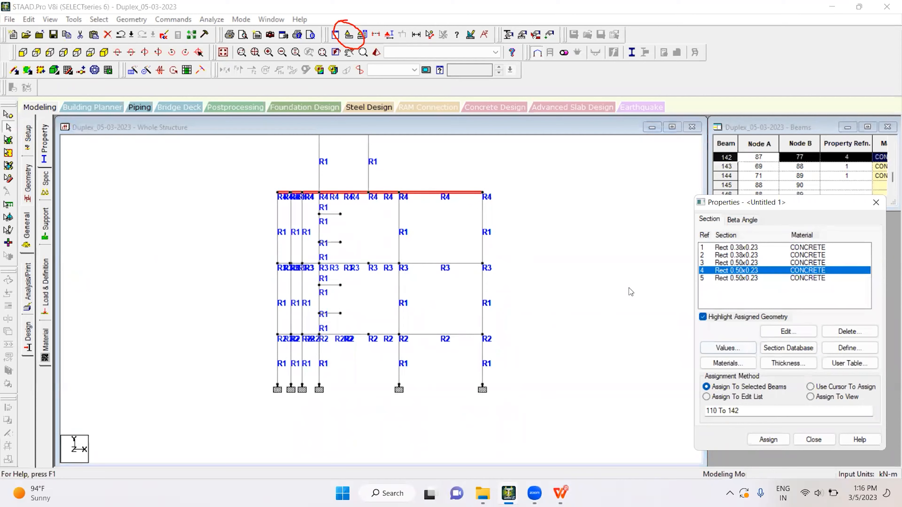
Assign section 5 (Rect 0.50x0.23) to the beams at the very top of the tower portion, then clear the selection.
middle_click_drag(630, 292, 623, 360)
left_click(738, 278)
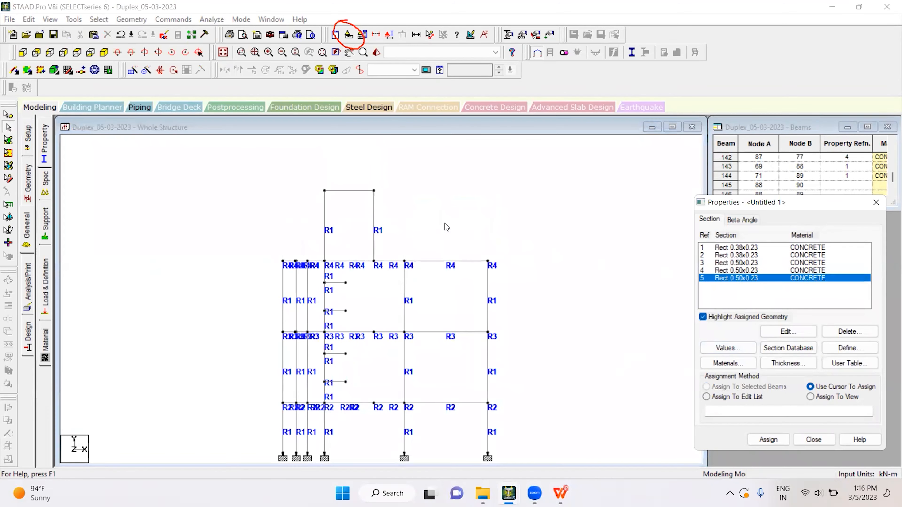
left_click_drag(300, 183, 420, 206)
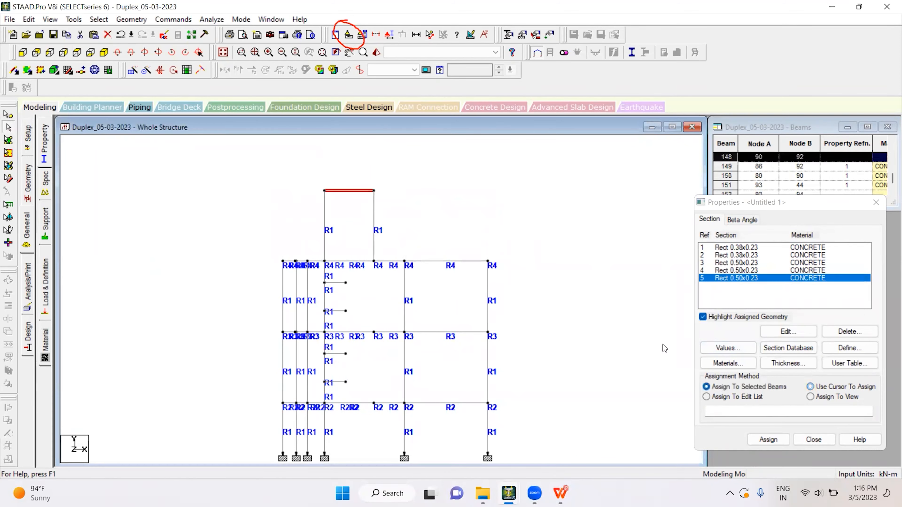
left_click(769, 439)
left_click(819, 355)
middle_click_drag(574, 388, 576, 351)
scroll(569, 341, "down", 1)
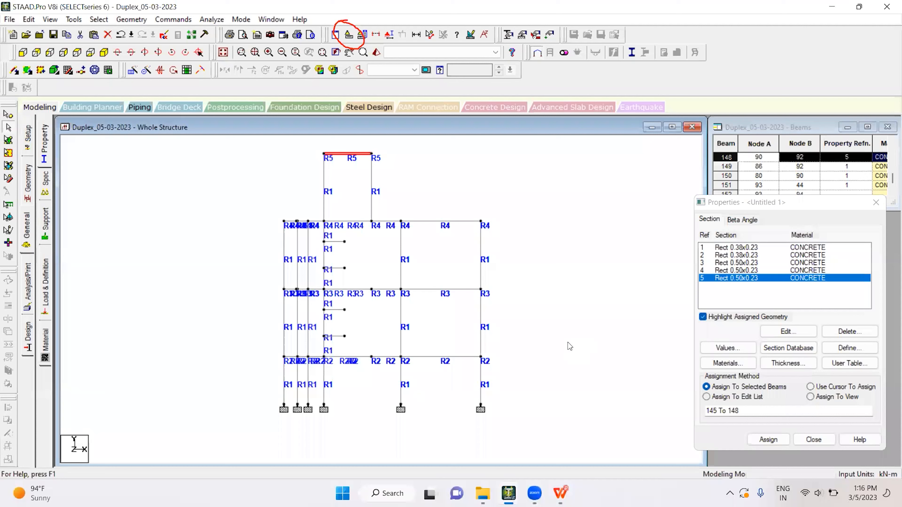
left_click(569, 346)
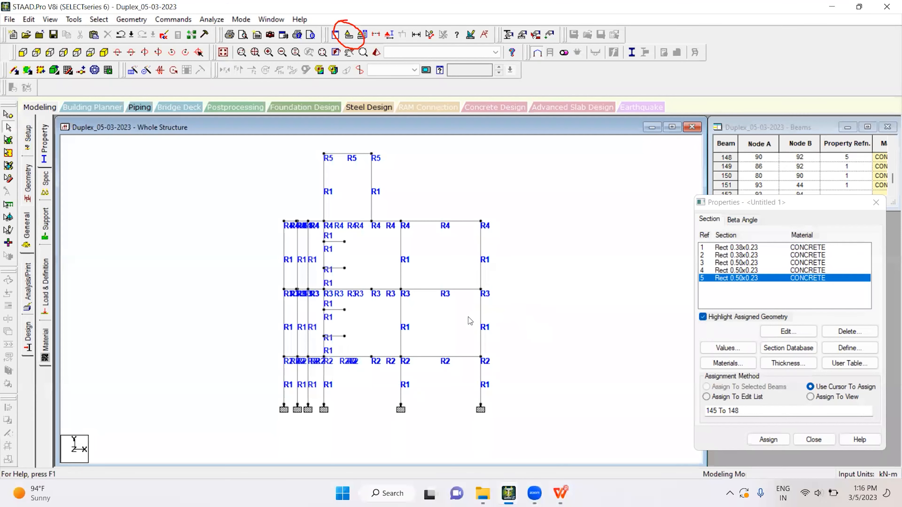
In isometric view, select the members by missing attributes and assign section 5 (Rect 0.50x0.23) to them.
left_click(103, 52)
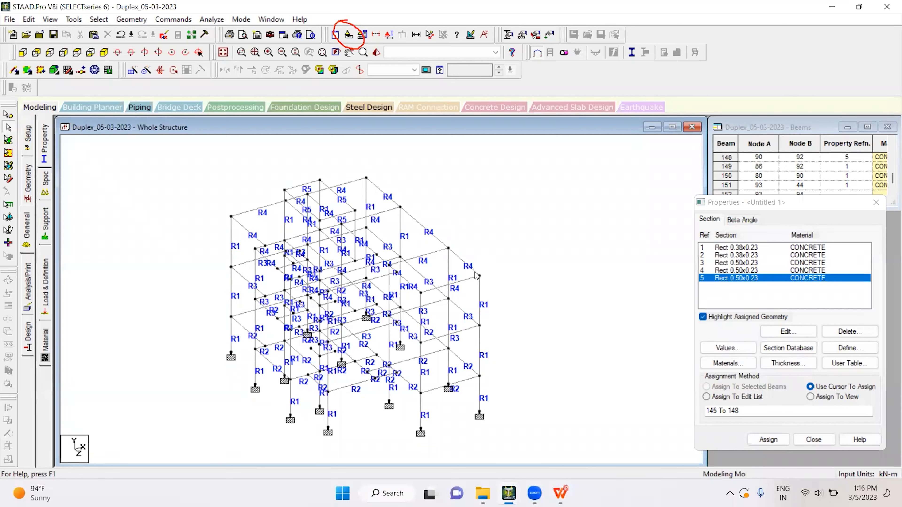
left_click(98, 19)
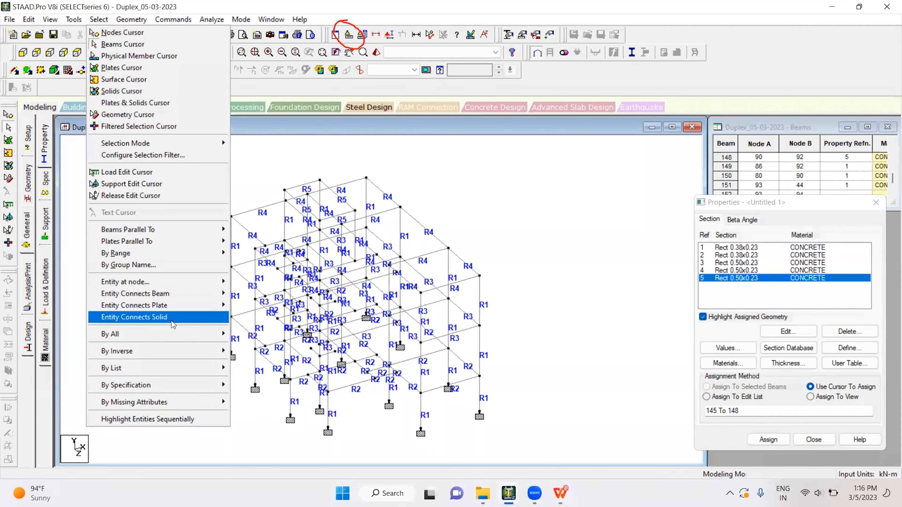
mouse_move(185, 402)
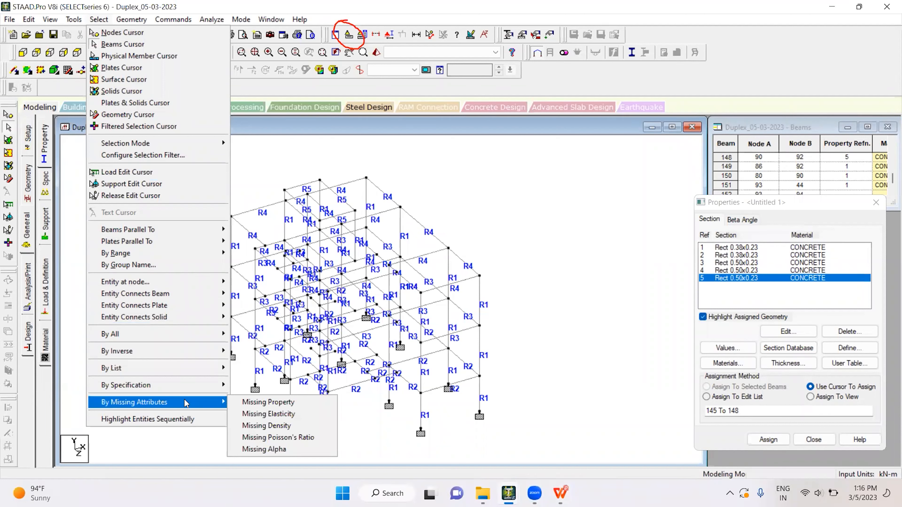
left_click(304, 413)
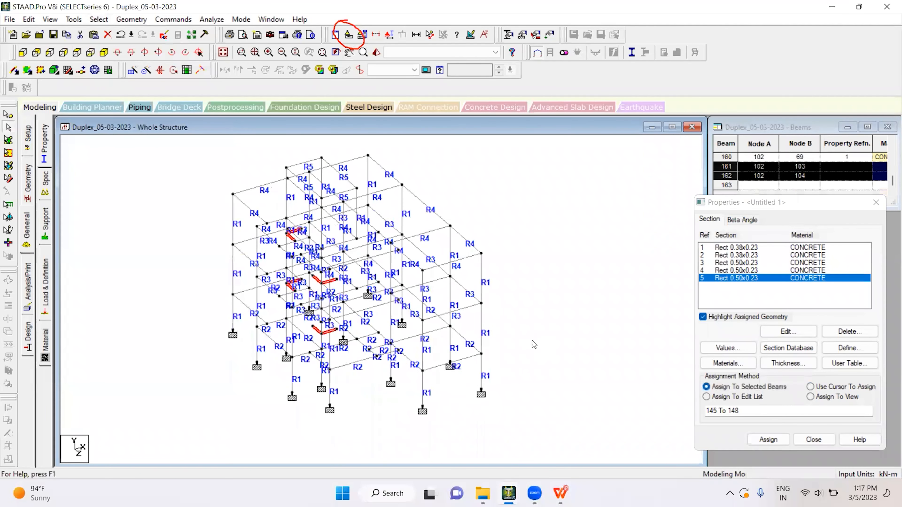
left_click(768, 439)
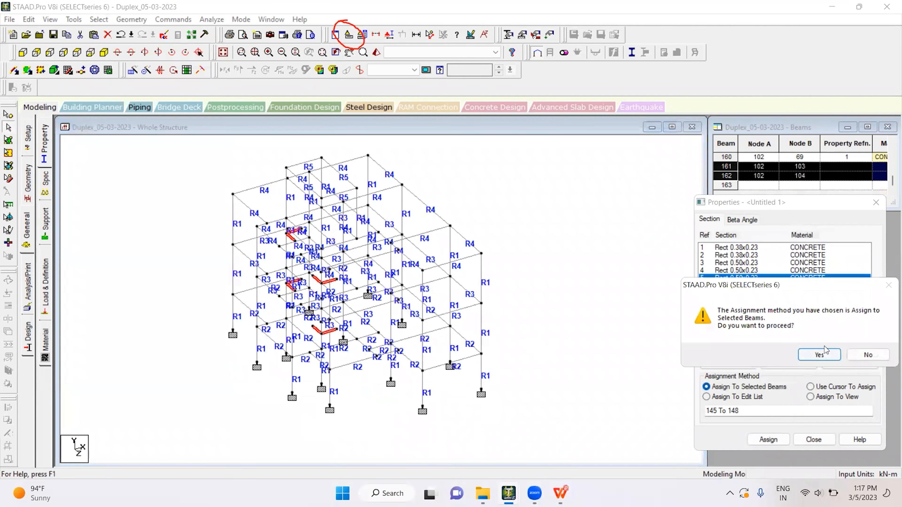
left_click(825, 351)
left_click(582, 279)
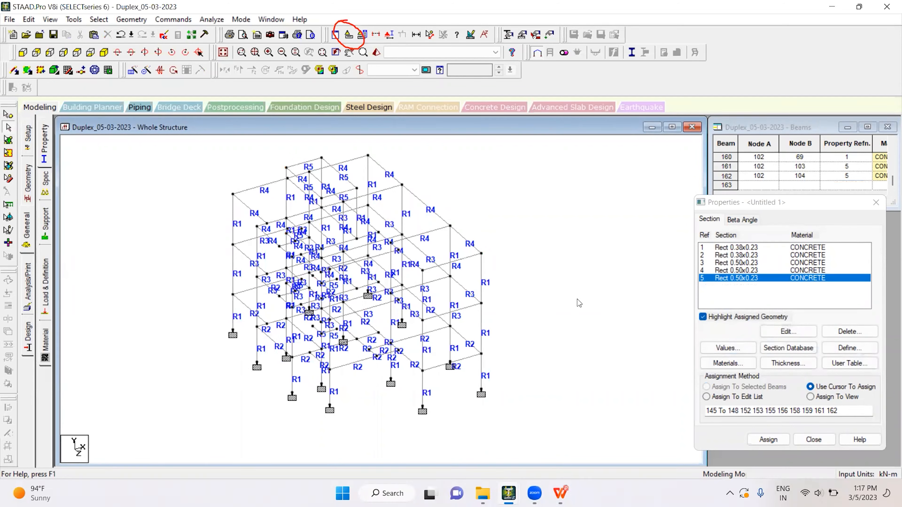
Select all members parallel to the Y axis.
middle_click_drag(587, 313, 576, 326)
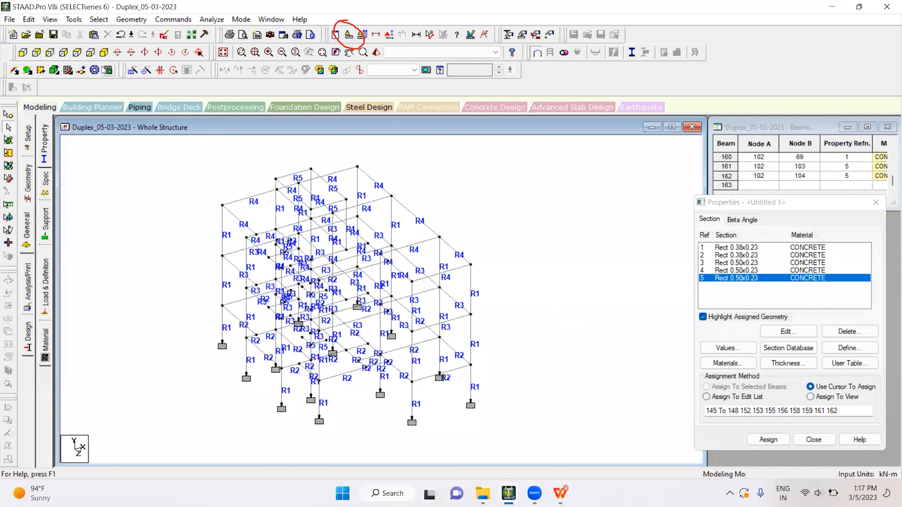
left_click(100, 20)
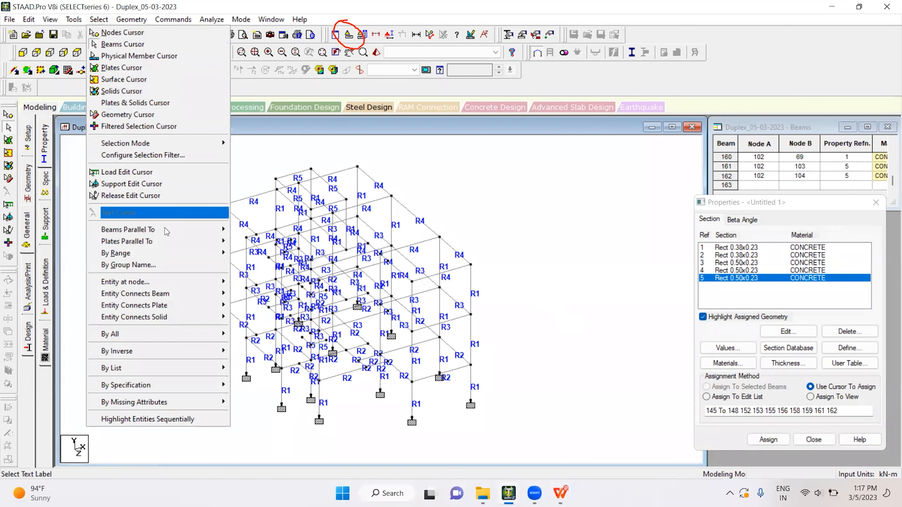
mouse_move(170, 234)
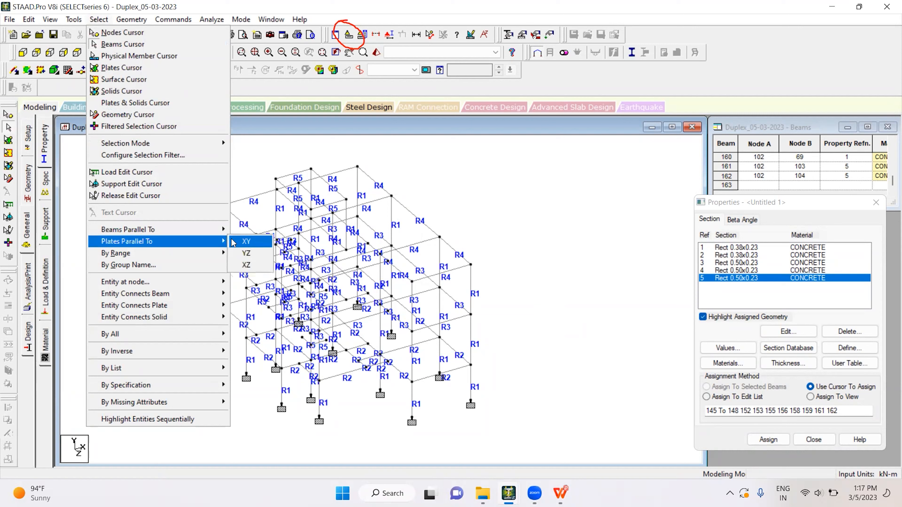
left_click(245, 253)
left_click(99, 20)
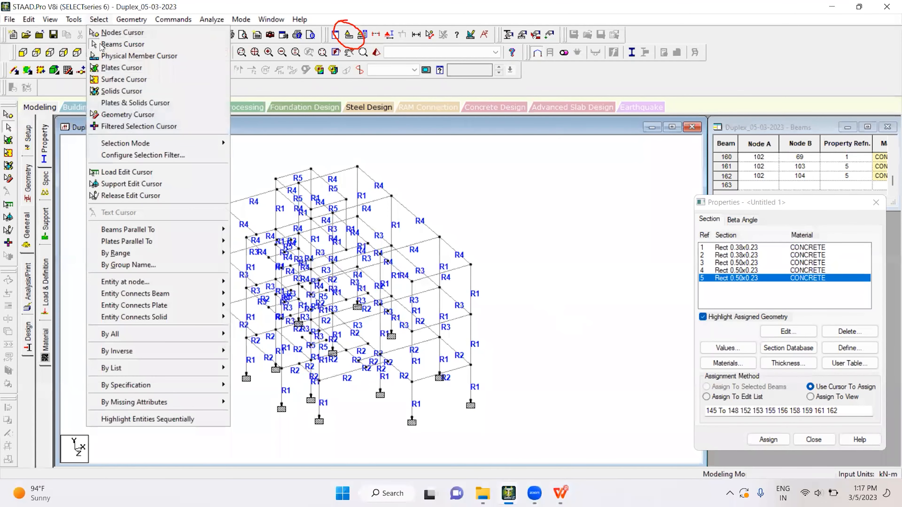
mouse_move(162, 232)
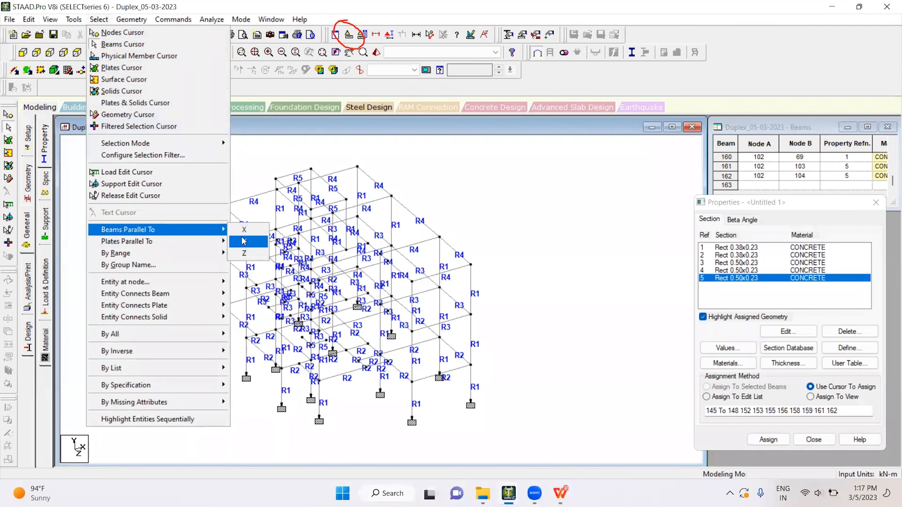
left_click(244, 241)
Isolate the selected columns in the active window and view them from the top with member orientation displayed.
right_click(171, 185)
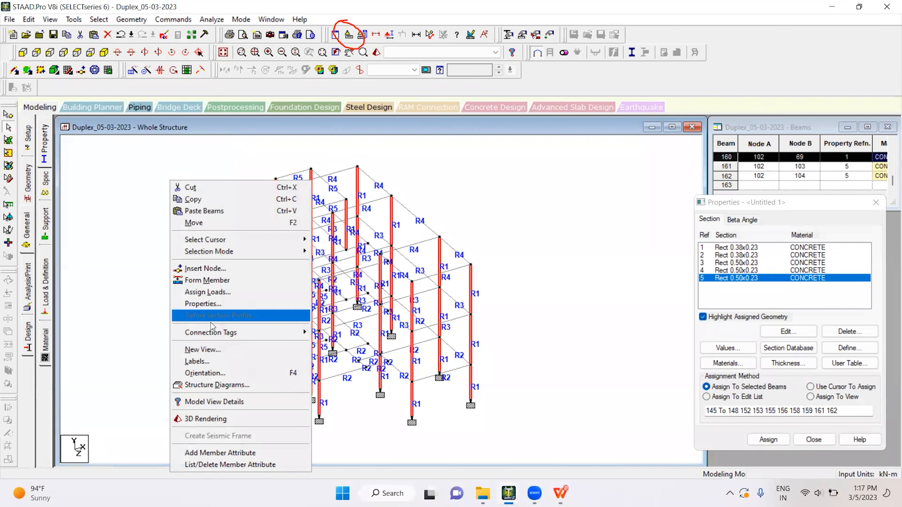
left_click(213, 350)
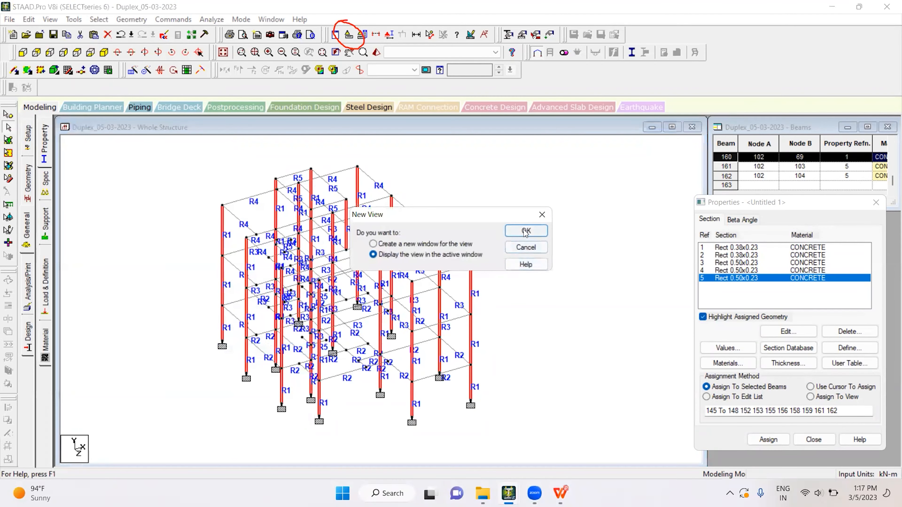
left_click(517, 231)
left_click(77, 52)
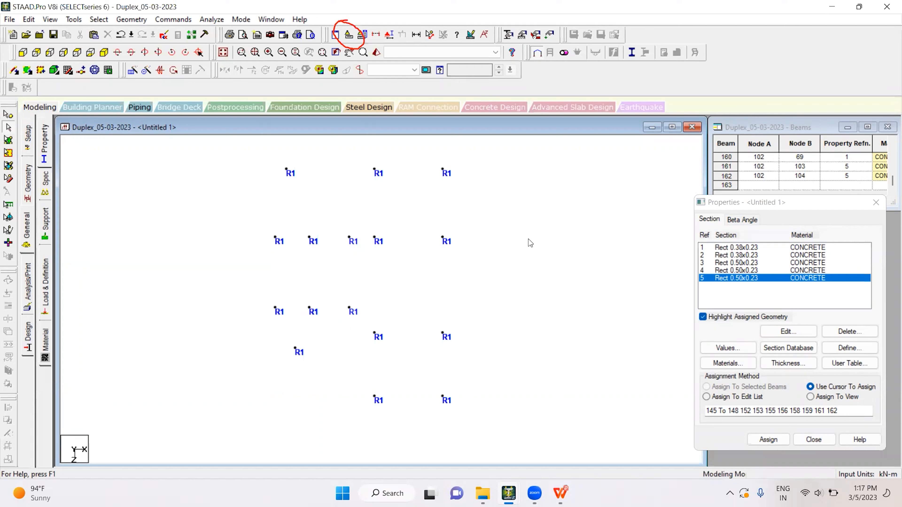
key("shift+o")
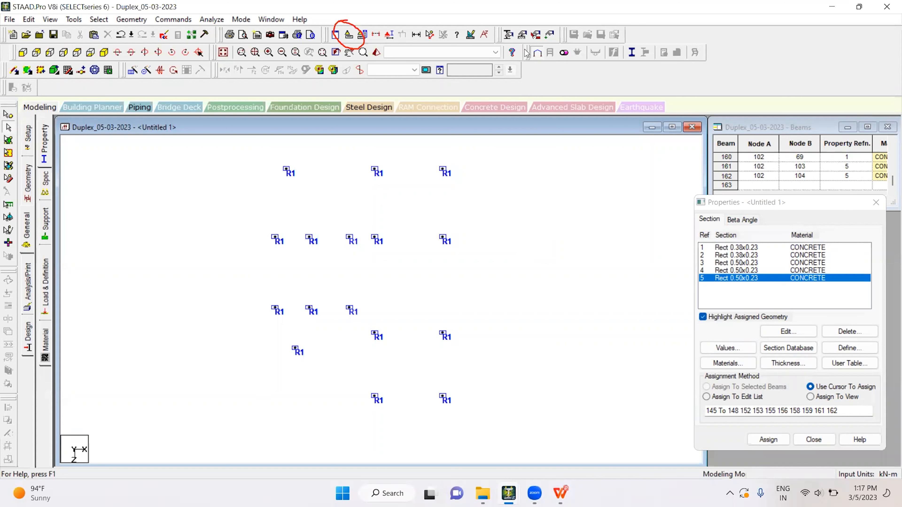
mouse_move(520, 168)
left_mouse_down()
mouse_move(490, 173)
mouse_move(492, 192)
mouse_move(532, 185)
left_mouse_up()
mouse_move(581, 164)
left_mouse_down()
mouse_move(565, 165)
mouse_move(595, 173)
mouse_move(588, 179)
left_mouse_up()
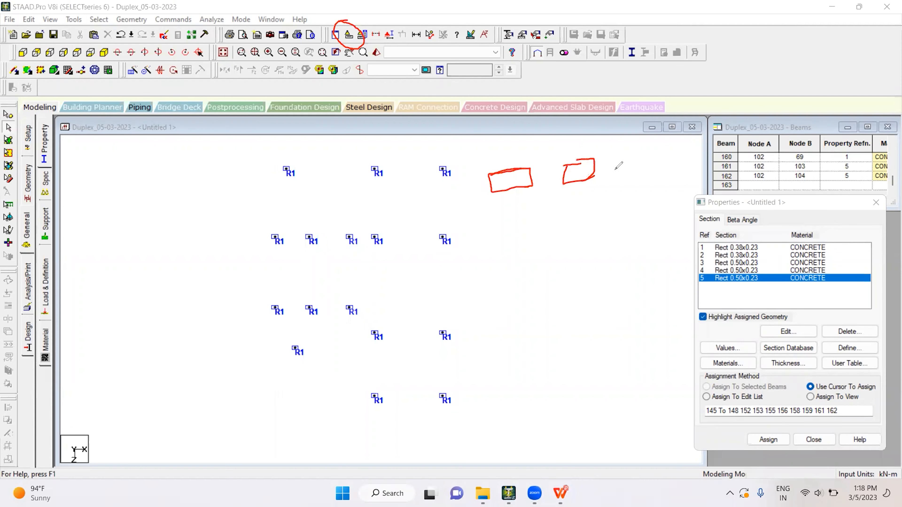
mouse_move(639, 159)
left_mouse_down()
mouse_move(661, 177)
mouse_move(629, 183)
left_mouse_up()
mouse_move(365, 224)
left_mouse_down()
mouse_move(344, 244)
mouse_move(372, 222)
left_mouse_up()
mouse_move(444, 221)
left_mouse_down()
mouse_move(458, 242)
mouse_move(480, 213)
left_mouse_up()
left_click_drag(314, 284, 316, 285)
mouse_move(357, 377)
left_mouse_down()
mouse_move(341, 416)
mouse_move(372, 374)
left_mouse_up()
mouse_move(365, 326)
left_mouse_down()
mouse_move(377, 366)
mouse_move(385, 327)
left_mouse_up()
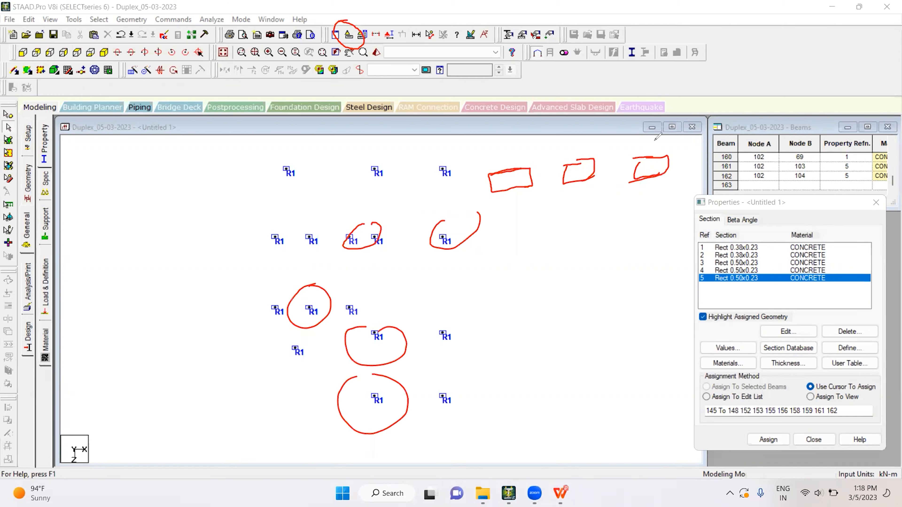
left_click(642, 84)
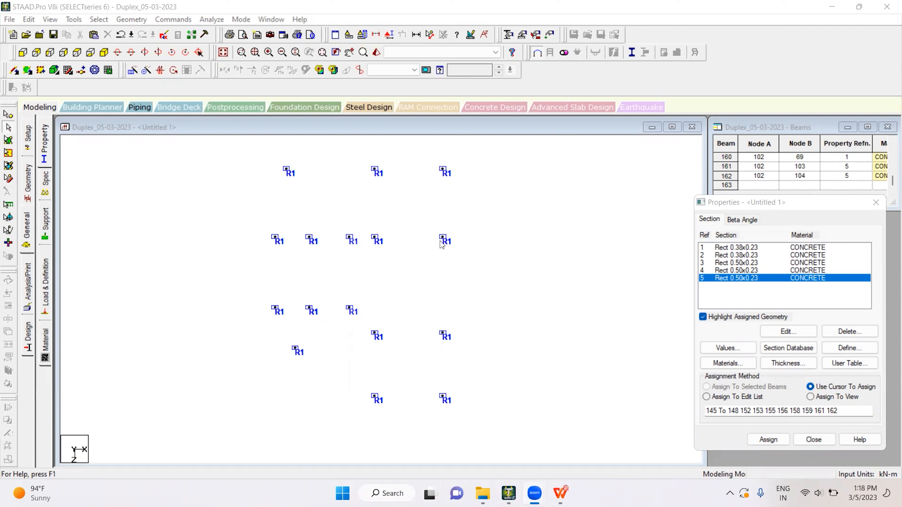
Switch to WPS Office, separate the first-floor plan PDF into its own window and tile it to half the screen.
mouse_move(561, 493)
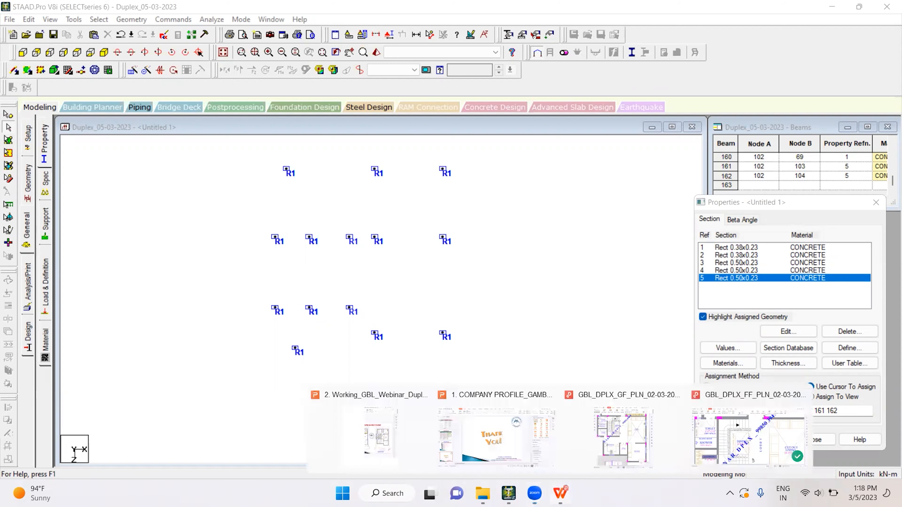
left_click(749, 435)
scroll(609, 390, "down", 5, "ctrl")
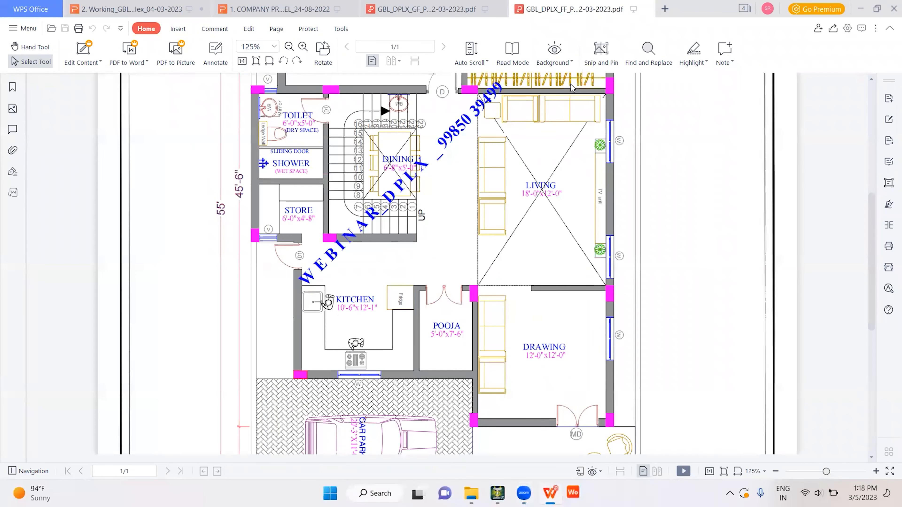
left_click(593, 7)
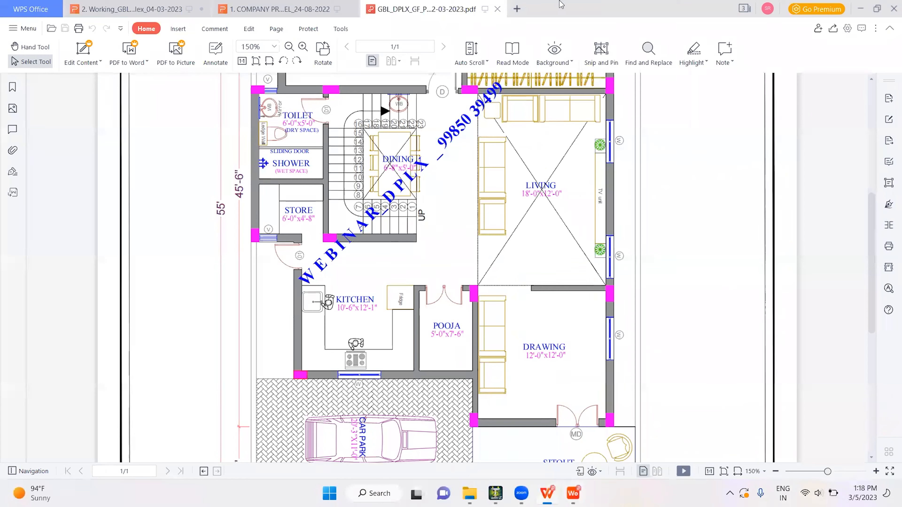
double_click(611, 12)
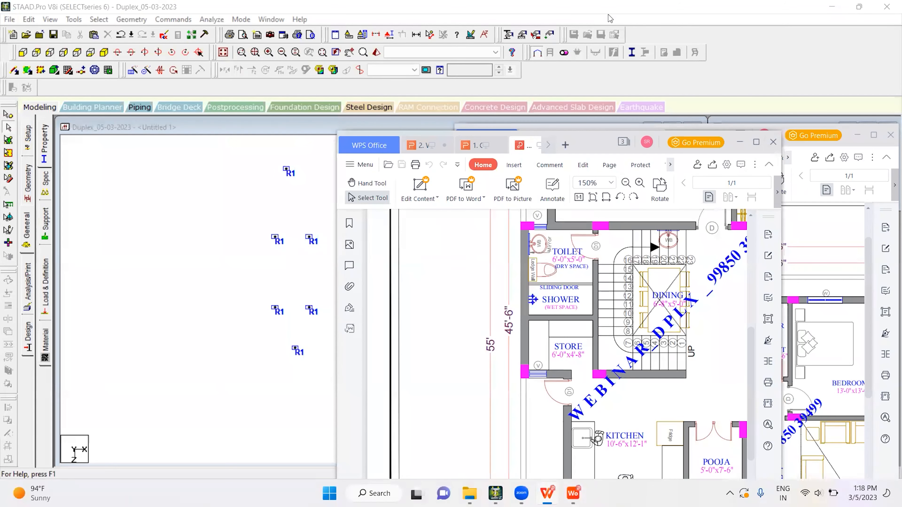
left_click(739, 142)
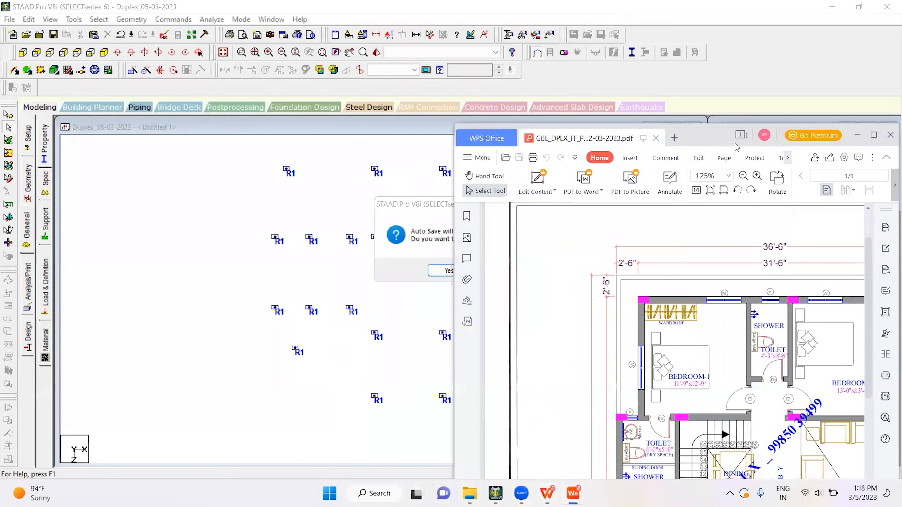
key("super+Right")
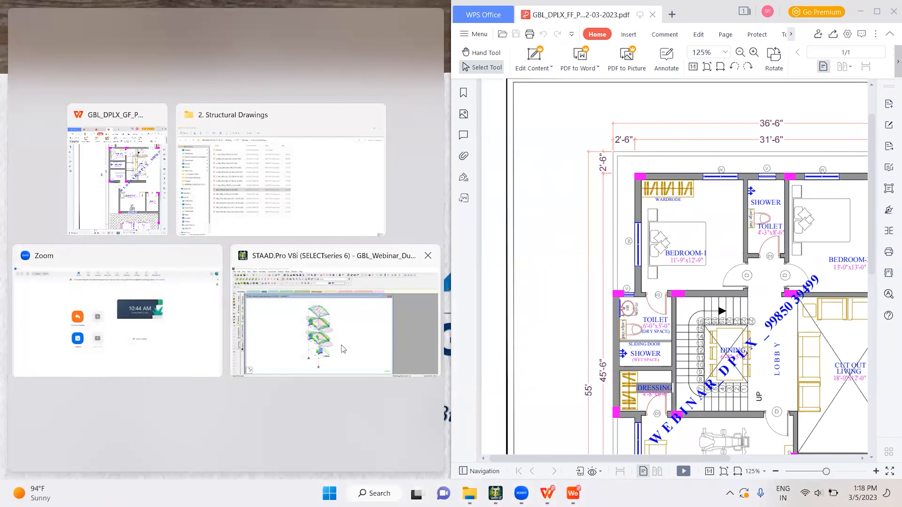
Return to STAAD.Pro, save the modified structure and tile its window beside the first-floor plan.
left_click(496, 493)
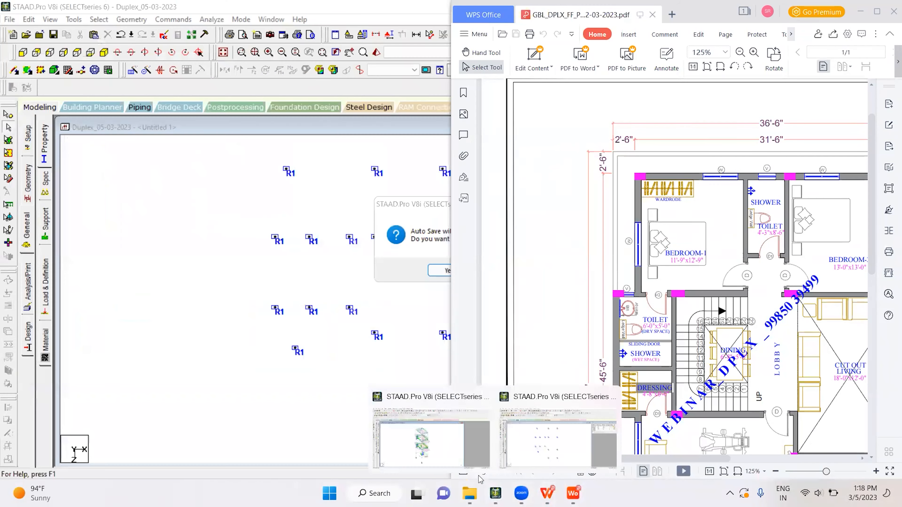
left_click(537, 449)
left_click(451, 271)
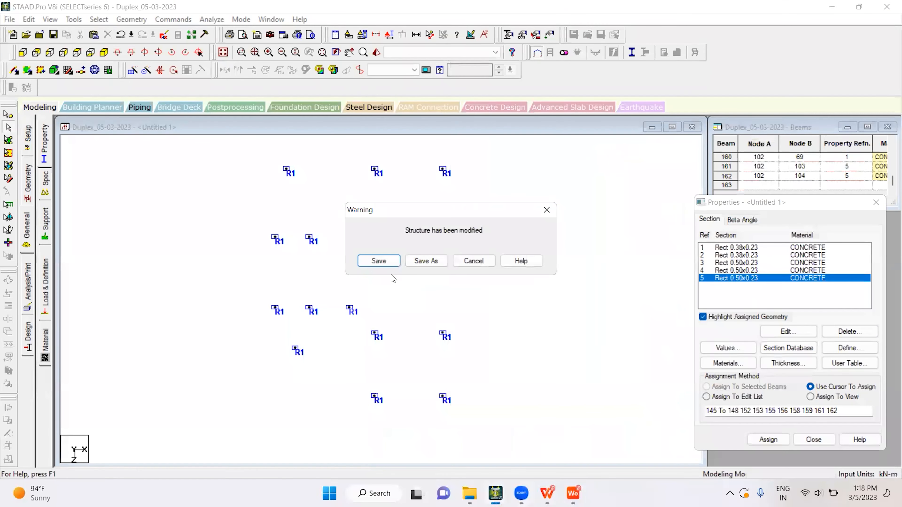
left_click(379, 260)
left_click_drag(271, 7, 5, 155)
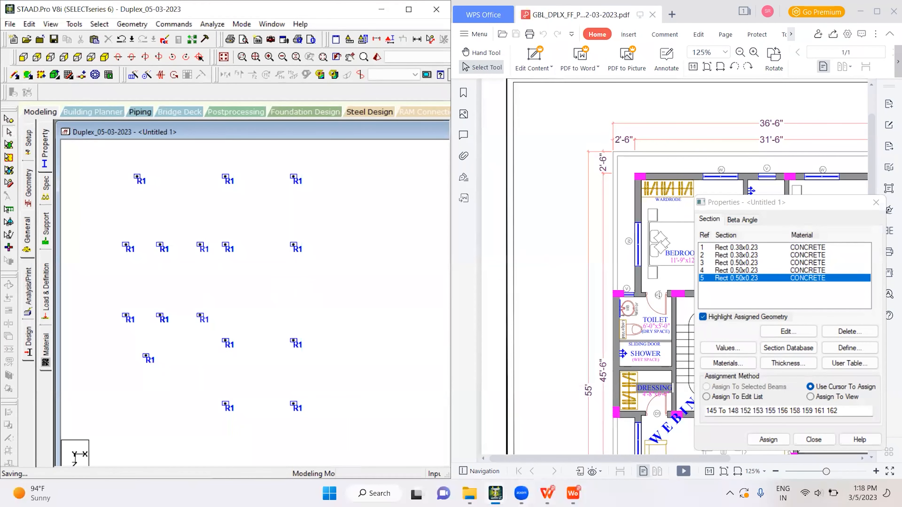
Close the Properties dialog and set the first-floor plan to 100% zoom with all column positions in view.
left_click_drag(799, 207, 709, 225)
left_click(785, 222)
left_click(593, 257)
middle_click(579, 250)
scroll(621, 269, "down", 1, "ctrl")
left_click(622, 269)
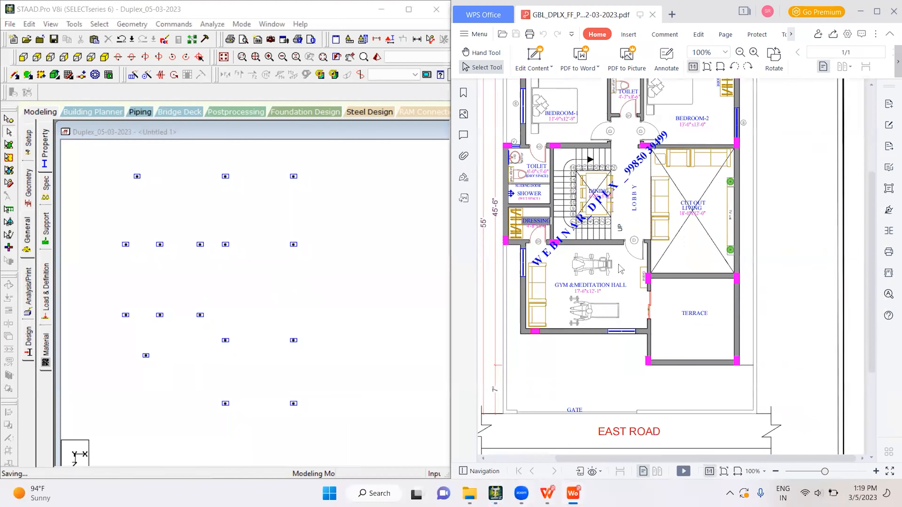
scroll(618, 265, "up", 2)
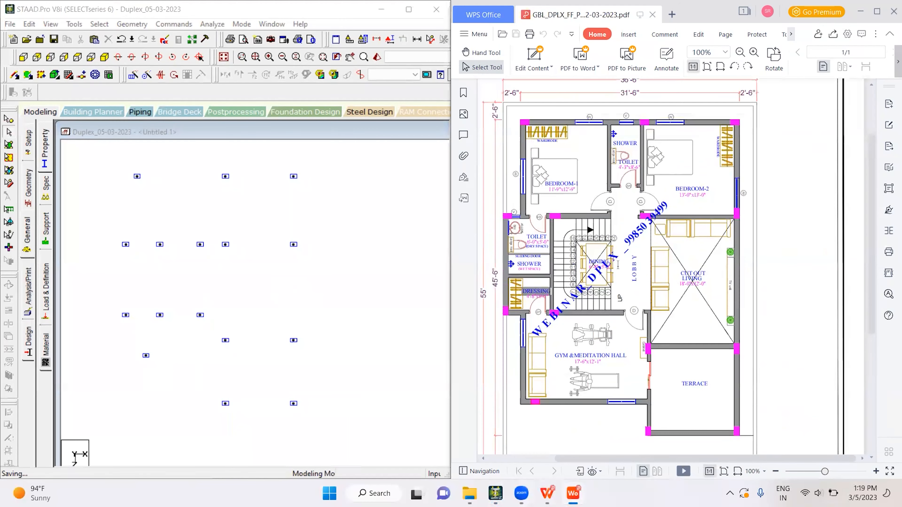
Compare the orientation of the three columns along the bedrooms' outer wall between the model and the first-floor plan.
left_click(493, 75)
mouse_move(531, 113)
left_mouse_down()
mouse_move(511, 123)
mouse_move(529, 121)
left_mouse_up()
mouse_move(629, 104)
left_mouse_down()
mouse_move(639, 136)
mouse_move(636, 113)
left_mouse_up()
left_click_drag(129, 157, 129, 167)
left_click_drag(217, 152, 237, 182)
left_click_drag(298, 155, 317, 159)
mouse_move(542, 115)
left_mouse_down()
mouse_move(693, 85)
mouse_move(695, 97)
left_mouse_up()
left_click_drag(726, 116, 768, 85)
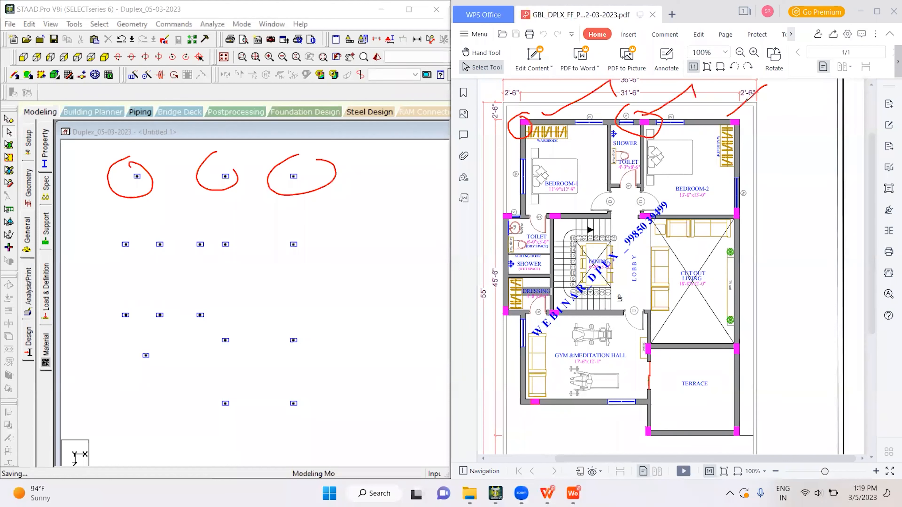
Compare the second row of columns, between the bedrooms and the toilet, staircase and living area, with the plan.
mouse_move(120, 237)
left_mouse_down()
mouse_move(160, 220)
mouse_move(242, 223)
mouse_move(189, 243)
mouse_move(198, 229)
mouse_move(191, 264)
mouse_move(215, 269)
left_mouse_up()
left_click_drag(489, 225, 539, 201)
left_click_drag(597, 191, 636, 179)
left_click_drag(669, 195, 721, 173)
mouse_move(747, 201)
left_mouse_down()
mouse_move(739, 198)
mouse_move(724, 226)
mouse_move(757, 211)
left_mouse_up()
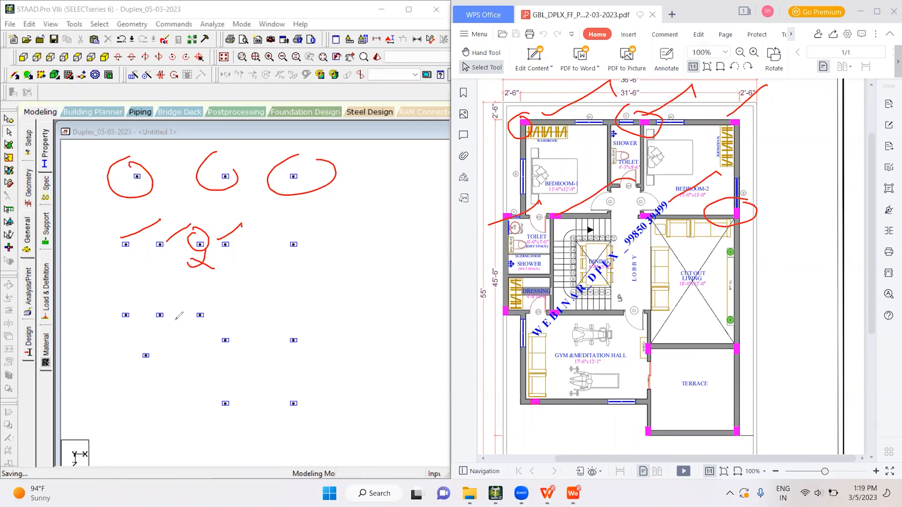
Compare the gym, terrace and dressing column orientations in the model with those on the plan, then clear the markups.
left_click_drag(132, 344, 156, 354)
left_click_drag(516, 411, 549, 385)
left_click_drag(644, 446, 677, 407)
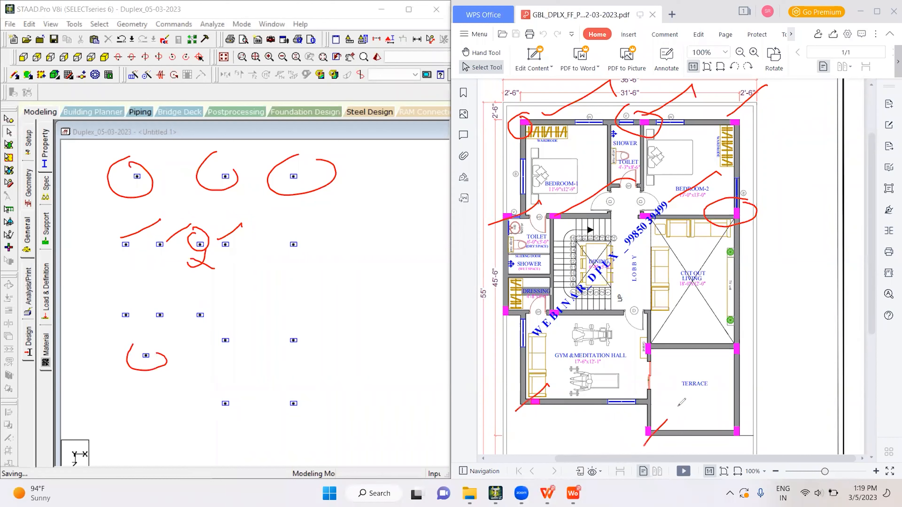
mouse_move(670, 410)
left_mouse_down()
mouse_move(632, 457)
mouse_move(671, 418)
left_mouse_up()
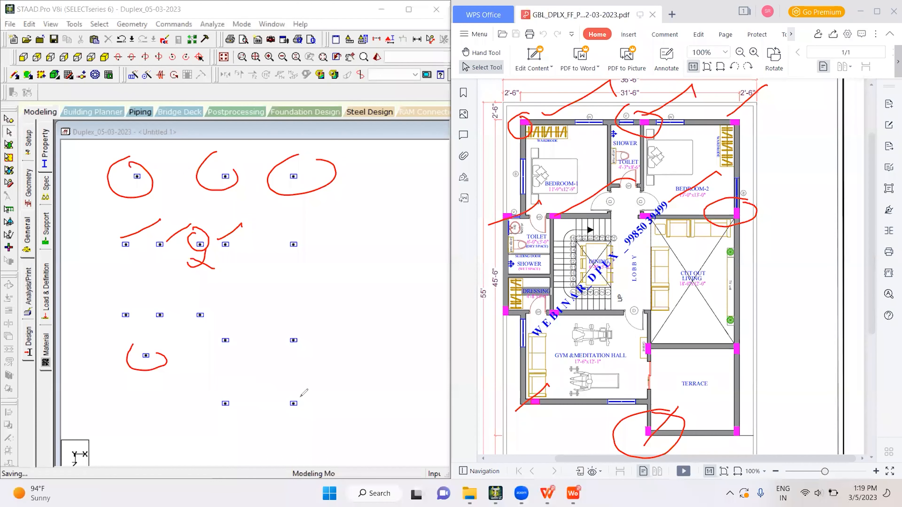
left_click_drag(743, 438, 749, 414)
mouse_move(745, 329)
left_mouse_down()
mouse_move(741, 361)
mouse_move(740, 330)
left_mouse_up()
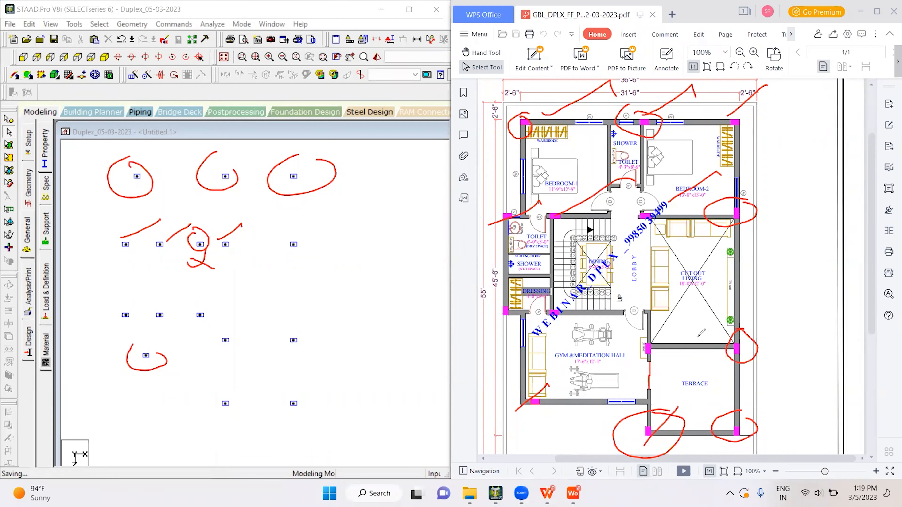
mouse_move(653, 334)
left_mouse_down()
mouse_move(630, 366)
mouse_move(652, 337)
left_mouse_up()
mouse_move(124, 305)
left_mouse_down()
mouse_move(107, 314)
mouse_move(126, 294)
mouse_move(119, 297)
left_mouse_up()
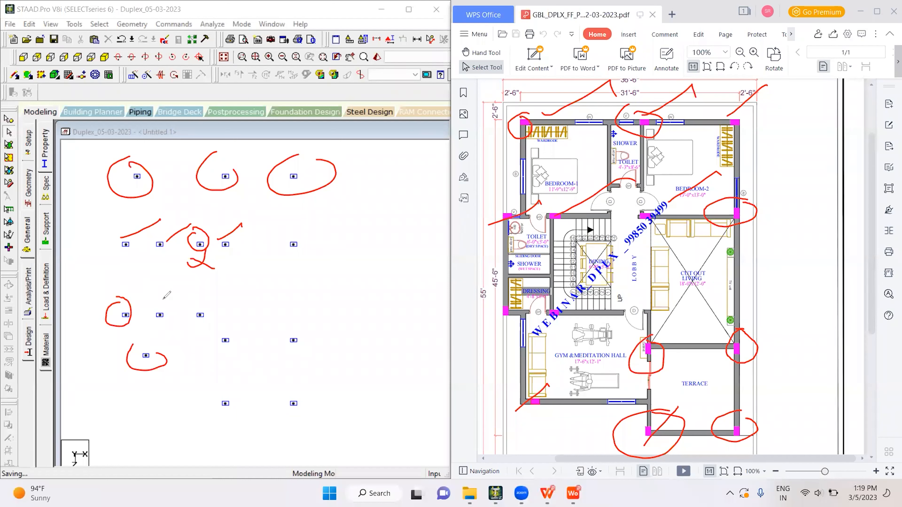
mouse_move(214, 301)
left_mouse_down()
mouse_move(202, 324)
mouse_move(219, 321)
left_mouse_up()
key("e")
Mark the plan columns to check for rotation: the Bedroom-2/living corner, the four terrace corners and the dressing corner.
mouse_move(738, 203)
left_mouse_down()
mouse_move(716, 215)
mouse_move(724, 205)
left_mouse_up()
left_click_drag(771, 308, 741, 325)
mouse_move(655, 332)
left_mouse_down()
mouse_move(630, 370)
mouse_move(652, 336)
left_mouse_up()
left_click_drag(645, 416, 635, 414)
left_click_drag(709, 408, 716, 413)
mouse_move(526, 309)
left_mouse_down()
mouse_move(513, 329)
mouse_move(521, 305)
left_mouse_up()
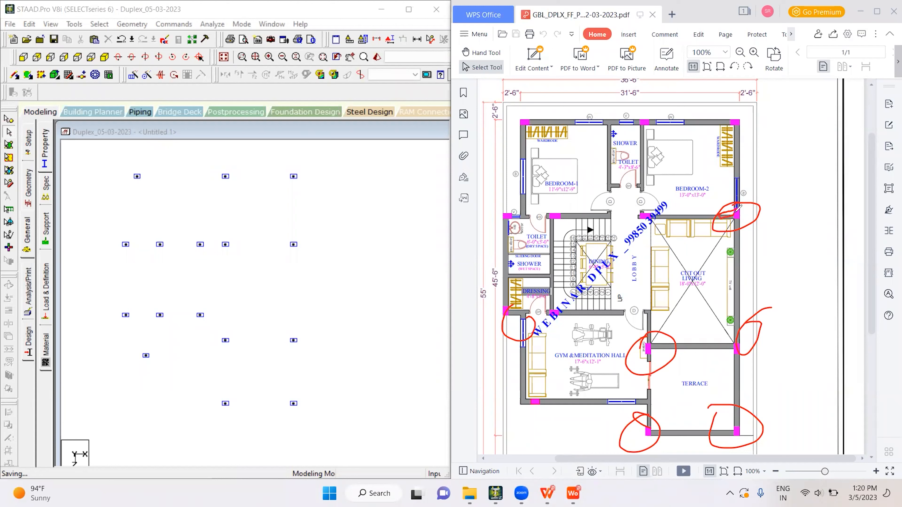
Examine the orientation of the columns along the living and terrace outer wall and at the terrace's front corner.
left_click(703, 83)
mouse_move(744, 201)
left_mouse_down()
mouse_move(736, 224)
mouse_move(752, 200)
mouse_move(743, 204)
left_mouse_up()
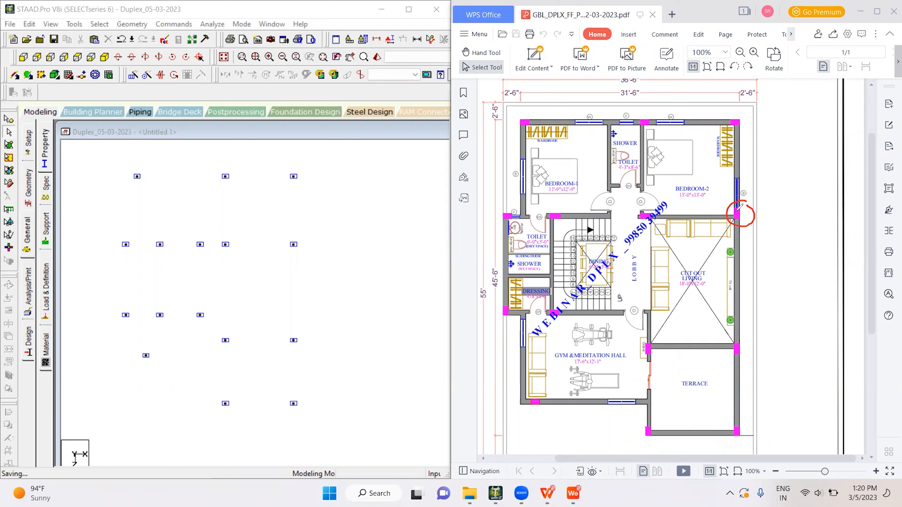
mouse_move(731, 339)
left_mouse_down()
mouse_move(734, 359)
mouse_move(742, 341)
left_mouse_up()
mouse_move(736, 418)
left_mouse_down()
mouse_move(726, 441)
mouse_move(754, 427)
mouse_move(742, 418)
mouse_move(716, 435)
mouse_move(739, 416)
left_mouse_up()
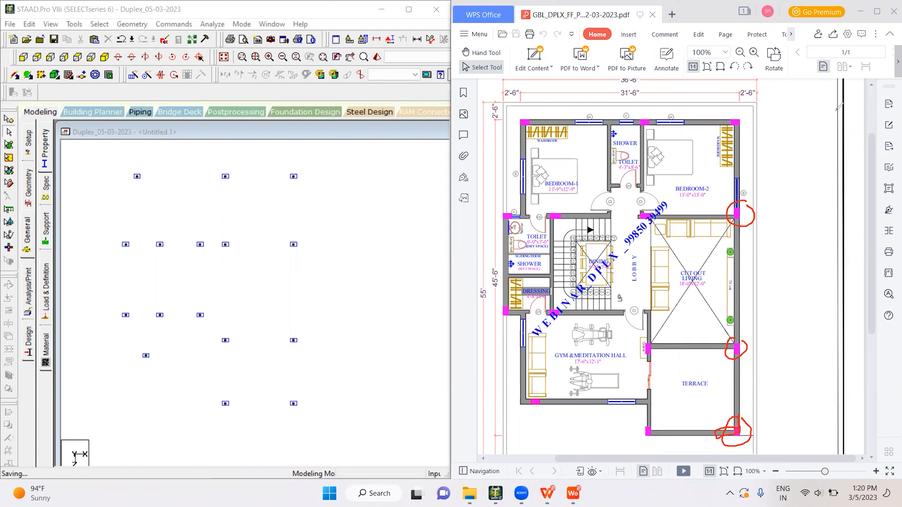
mouse_move(647, 420)
left_mouse_down()
mouse_move(635, 423)
mouse_move(654, 423)
mouse_move(649, 428)
mouse_move(645, 413)
mouse_move(643, 431)
mouse_move(663, 430)
mouse_move(659, 419)
mouse_move(656, 439)
mouse_move(683, 440)
mouse_move(658, 432)
left_mouse_up()
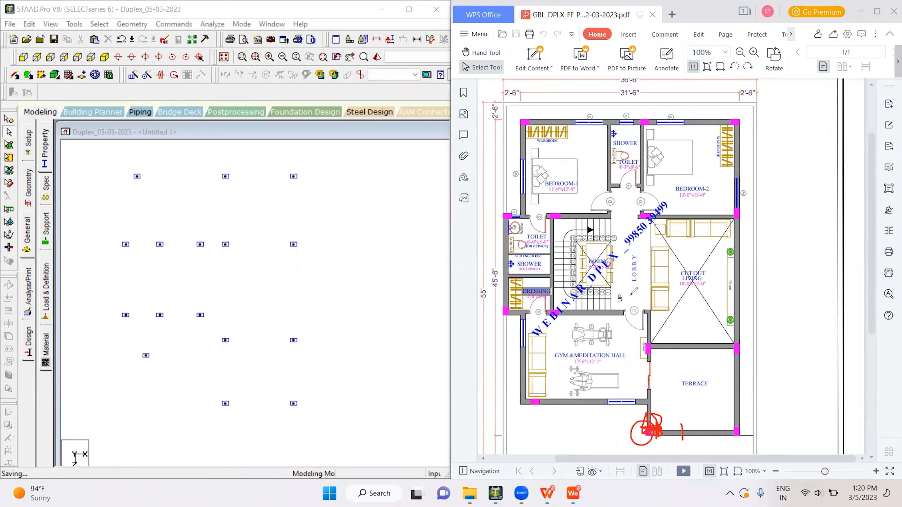
Recheck the living, terrace and dressing columns on the plan together with the toilet's corner column, then clear the annotations.
left_click(787, 12)
left_click_drag(739, 194, 742, 187)
left_click_drag(625, 334, 639, 333)
mouse_move(734, 340)
left_mouse_down()
mouse_move(735, 366)
mouse_move(746, 345)
left_mouse_up()
left_click_drag(653, 426, 668, 435)
left_click_drag(744, 413, 753, 434)
left_click_drag(497, 298, 519, 305)
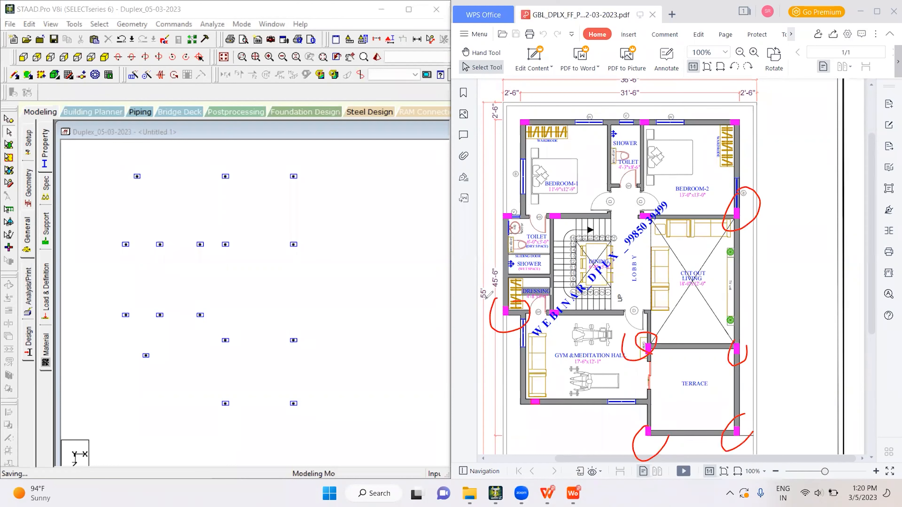
mouse_move(518, 207)
left_mouse_down()
mouse_move(503, 199)
mouse_move(506, 224)
mouse_move(520, 204)
mouse_move(513, 217)
left_mouse_up()
mouse_move(517, 216)
left_mouse_down()
mouse_move(513, 208)
mouse_move(524, 222)
mouse_move(516, 221)
left_mouse_up()
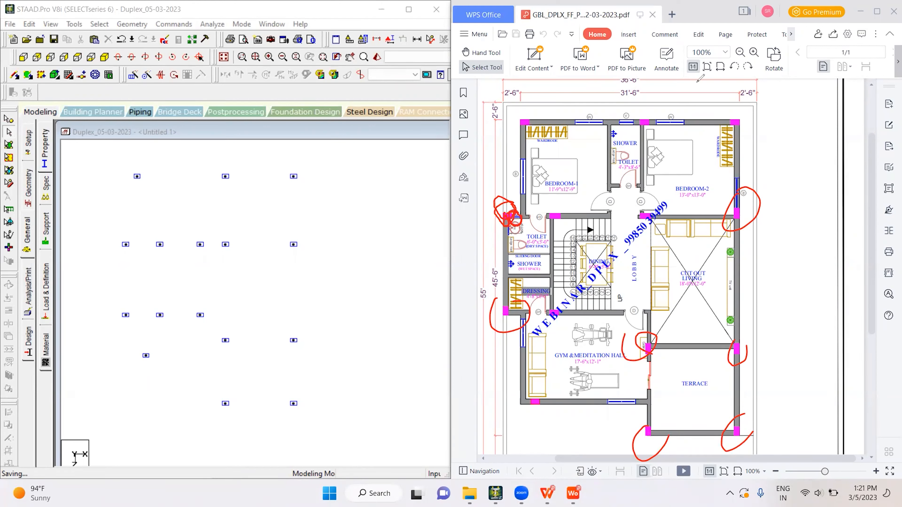
key("Escape")
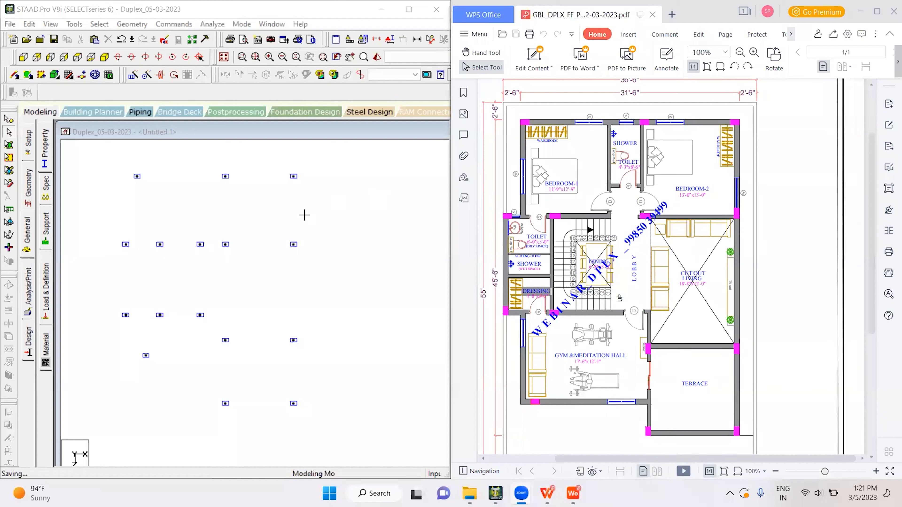
Reopen the member properties in STAAD.Pro, maximize the model view and application window, and move the Properties dialog off the columns.
left_click(295, 217)
left_click(48, 151)
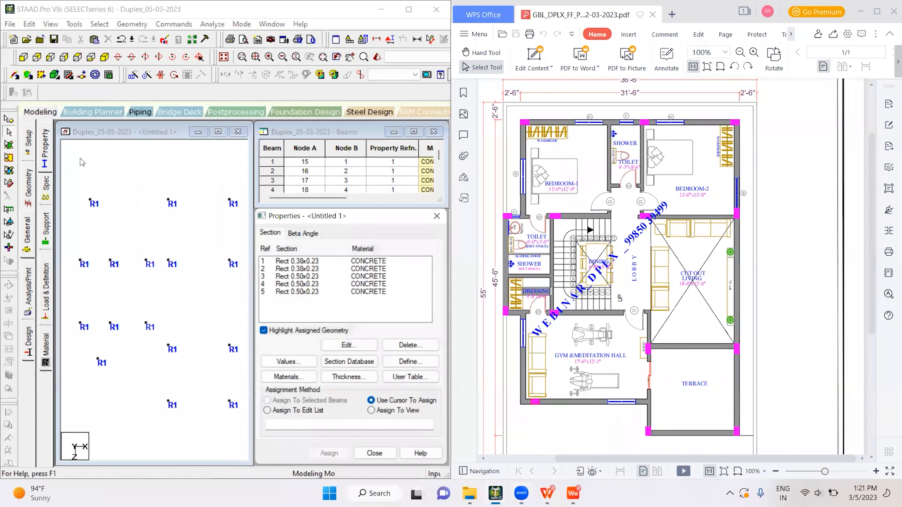
left_click(218, 131)
left_click(861, 11)
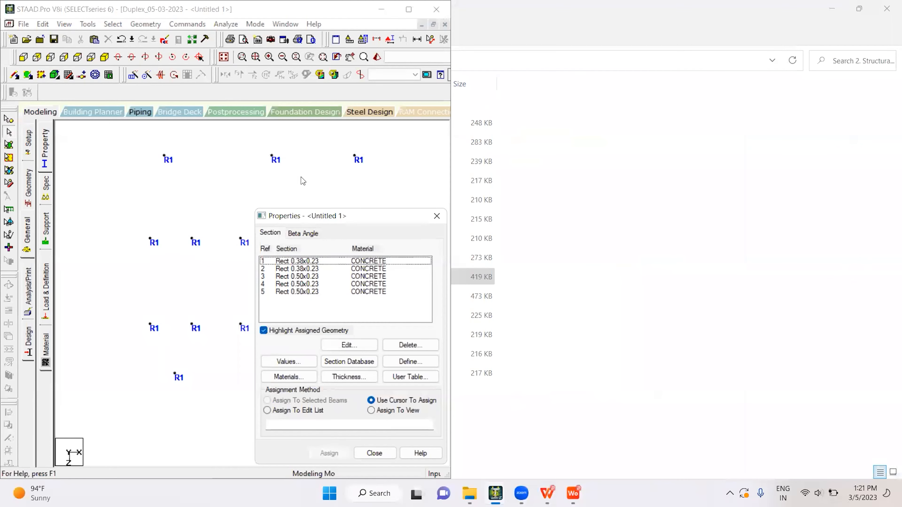
left_click_drag(155, 5, 153, 11)
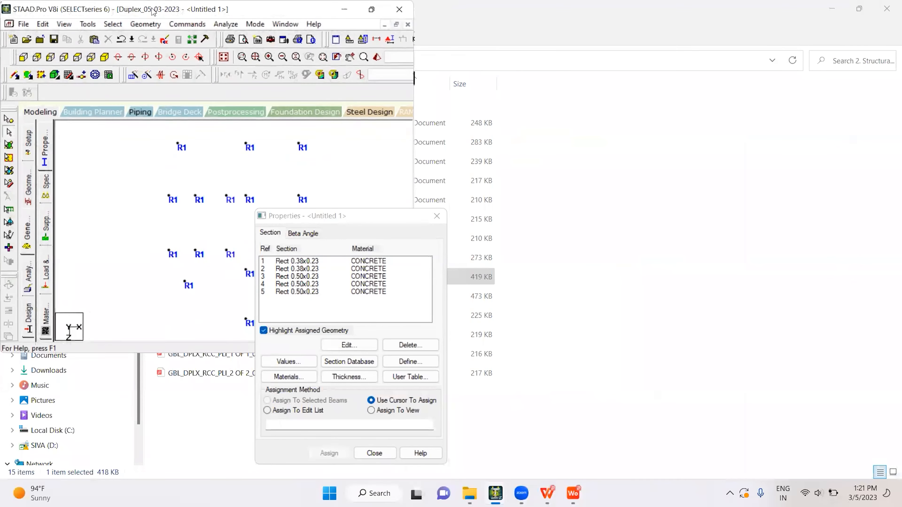
double_click(153, 11)
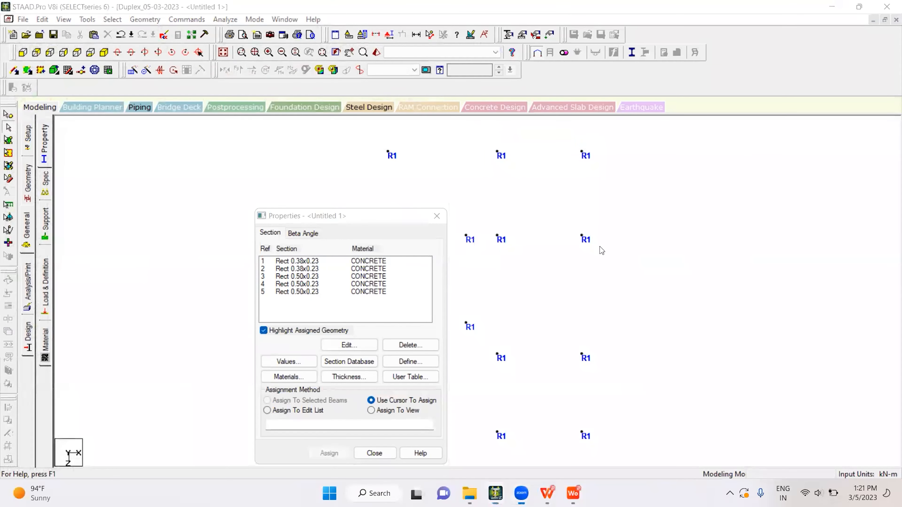
left_click_drag(353, 218, 728, 178)
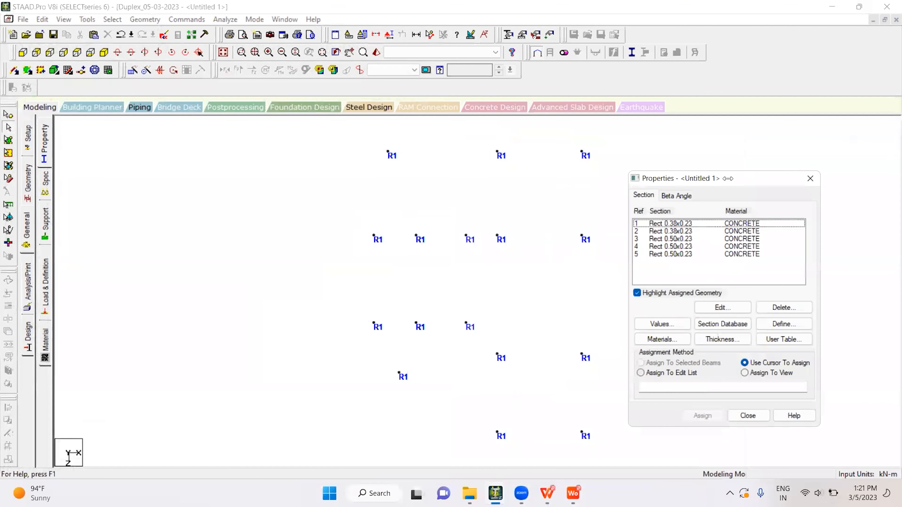
Create a beta angle of 90 degrees and select it for assignment.
middle_click_drag(514, 300, 381, 286)
scroll(349, 300, "down", 2)
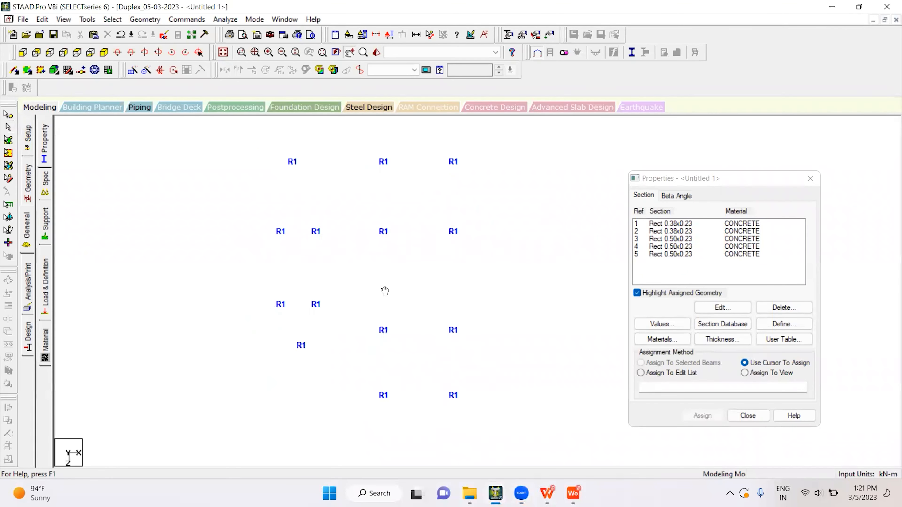
left_click(680, 196)
left_click(662, 307)
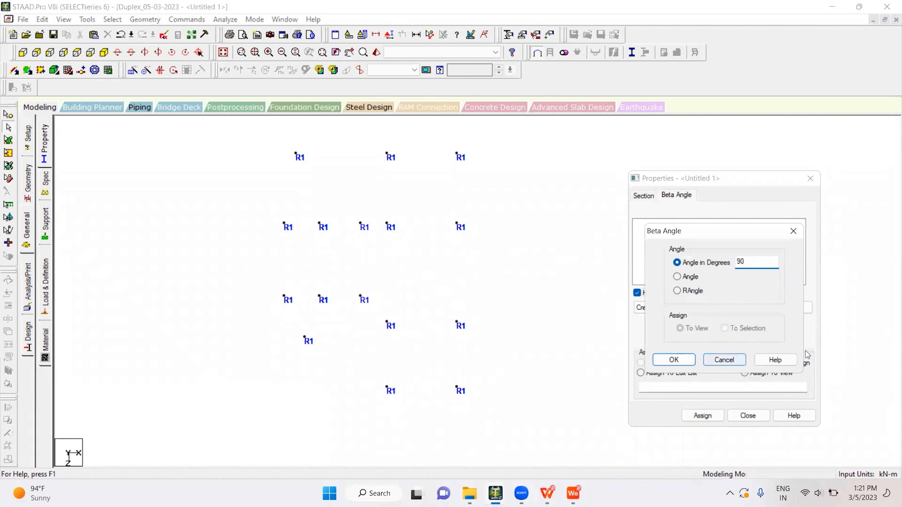
left_click(674, 359)
left_click(647, 223)
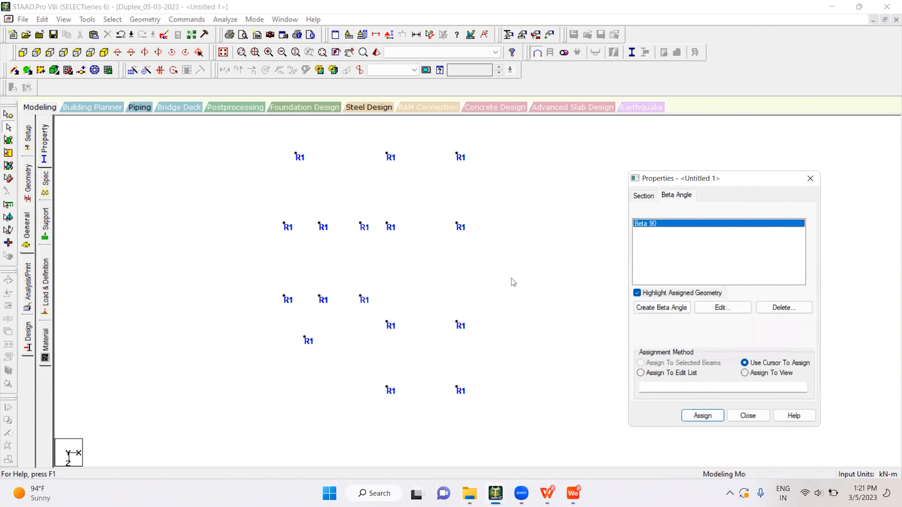
Assign the 90-degree beta angle to the outer toilet and dressing columns, the gym hall's front column, and the outer living and terrace columns.
scroll(487, 300, "down", 2)
left_click_drag(374, 324, 469, 419)
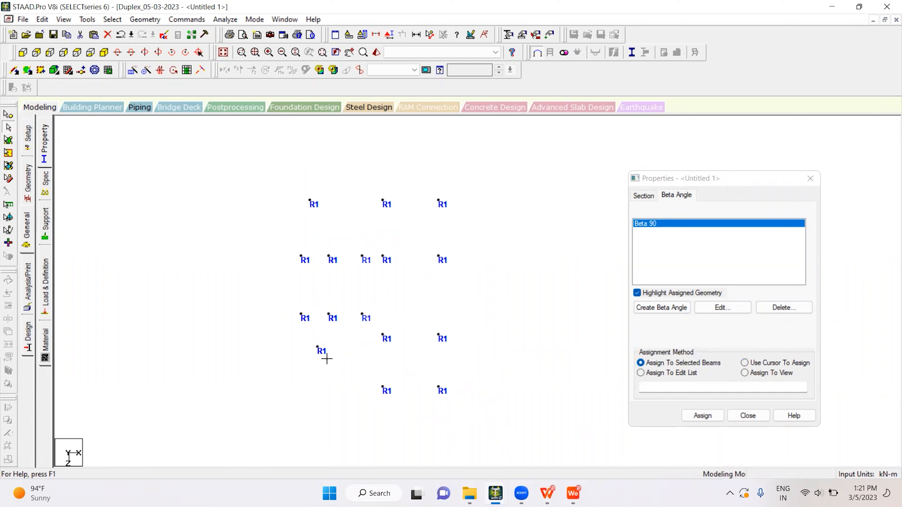
left_click_drag(308, 327, 307, 334)
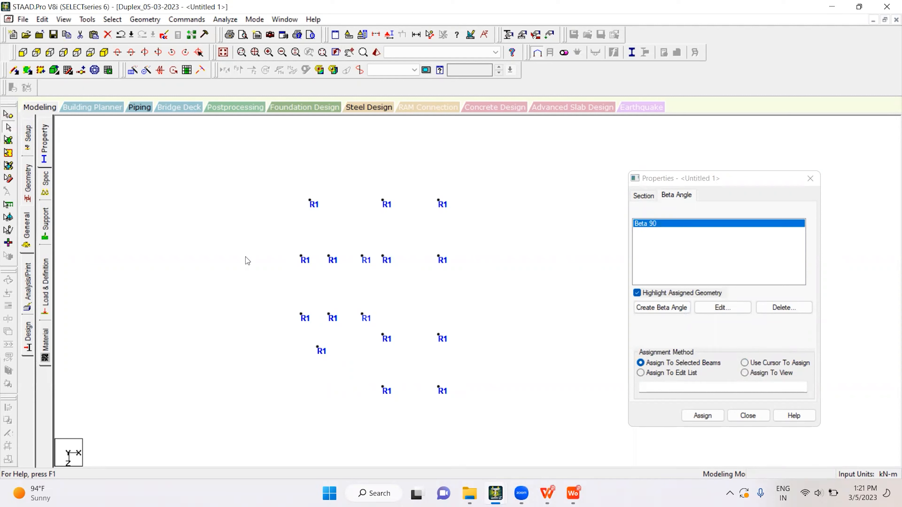
left_click(110, 52)
left_click(702, 416)
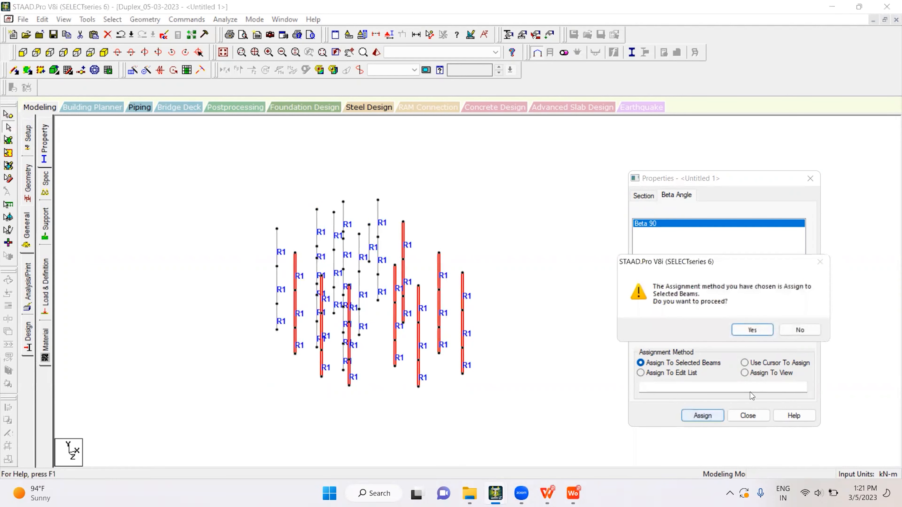
left_click(748, 330)
left_click(539, 334)
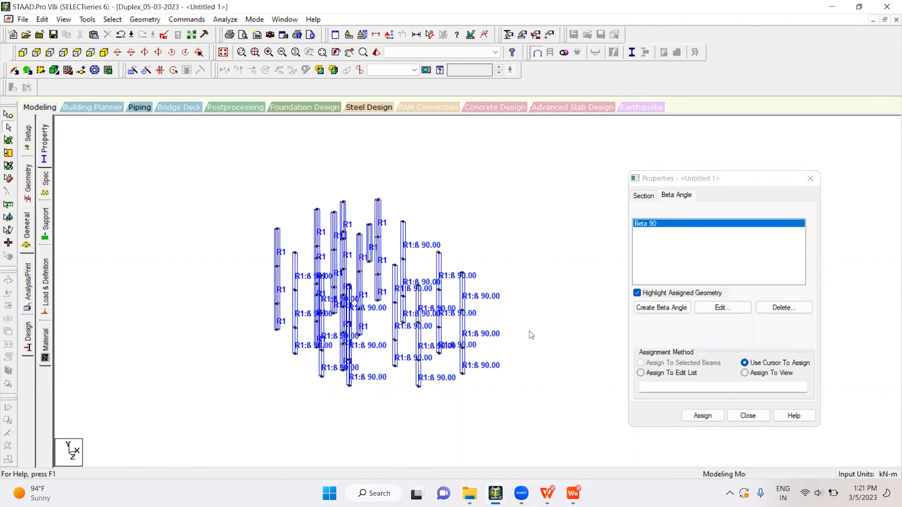
Compare the column orientations in plan view with the first-floor plan PDF, then return to the STAAD.Pro model.
left_click(77, 52)
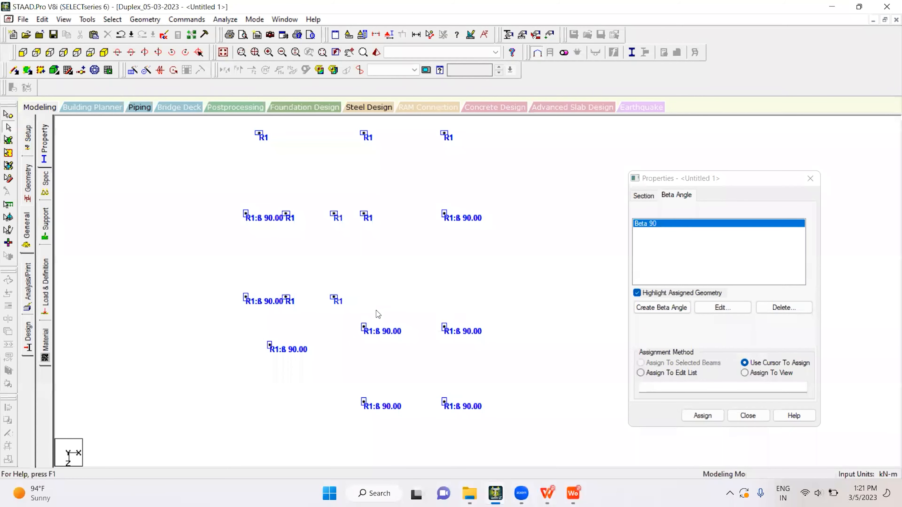
mouse_move(573, 492)
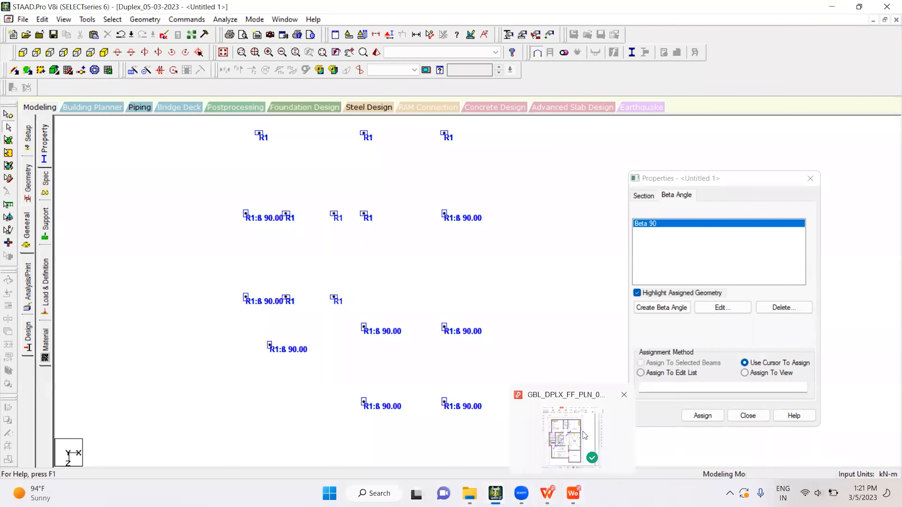
left_click(585, 436)
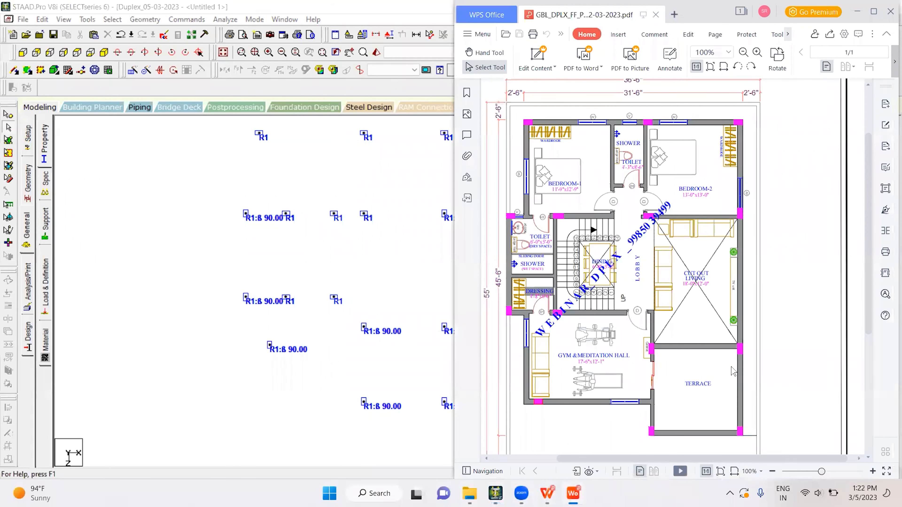
left_click(420, 331)
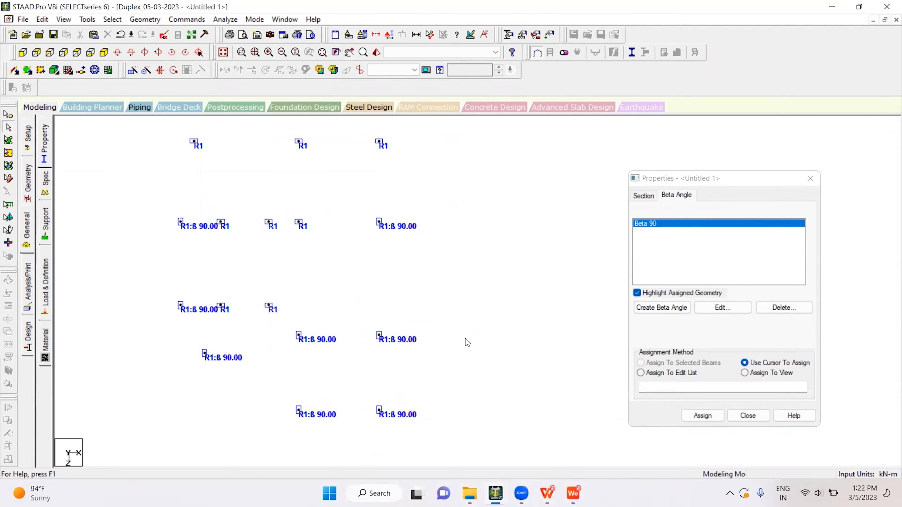
Display the whole structure, close the member properties, and show the supports in place of the section outlines.
left_click(222, 52)
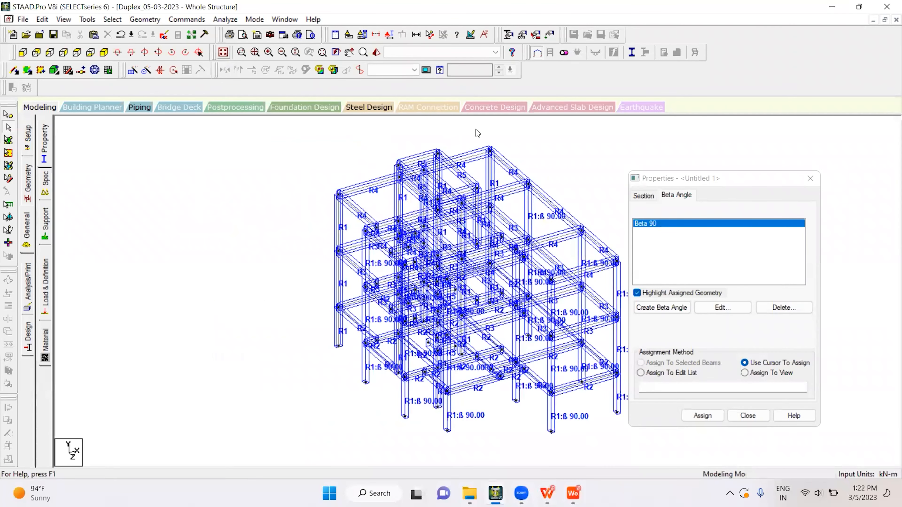
left_click(810, 178)
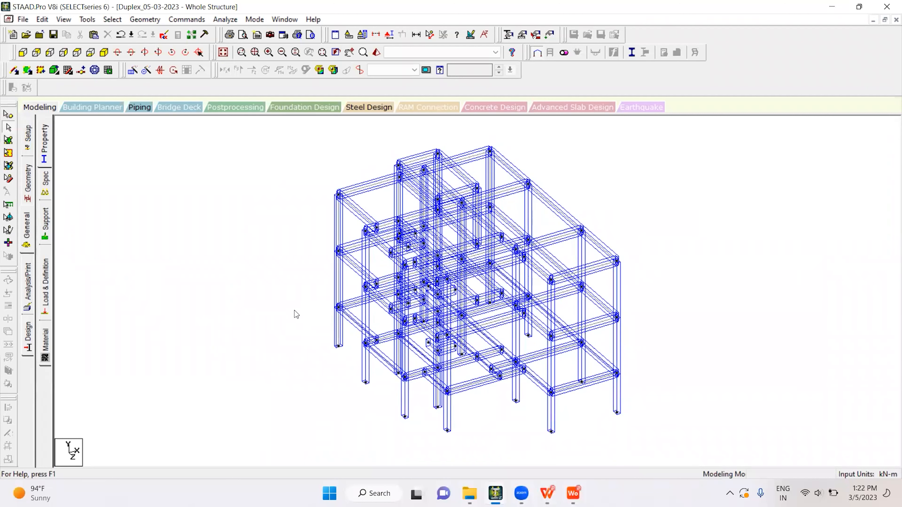
key("shift+3")
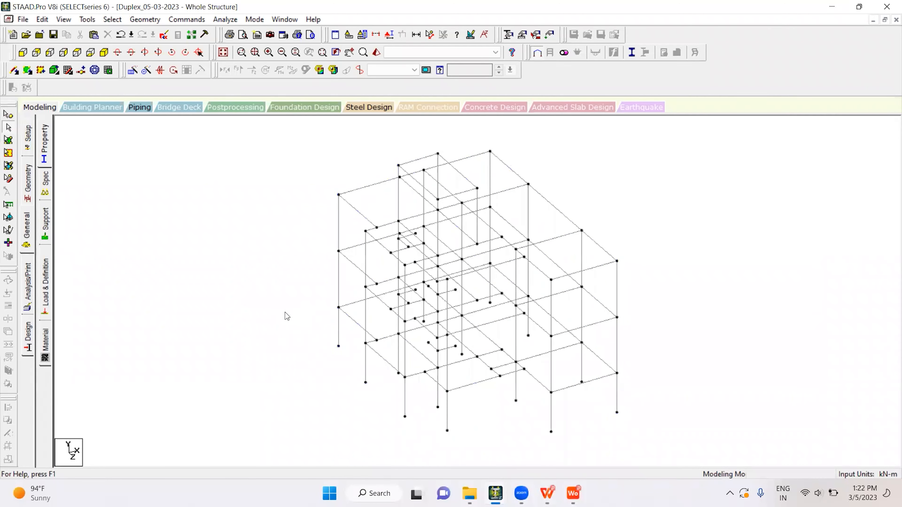
key("shift+s")
middle_click_drag(298, 290, 206, 291)
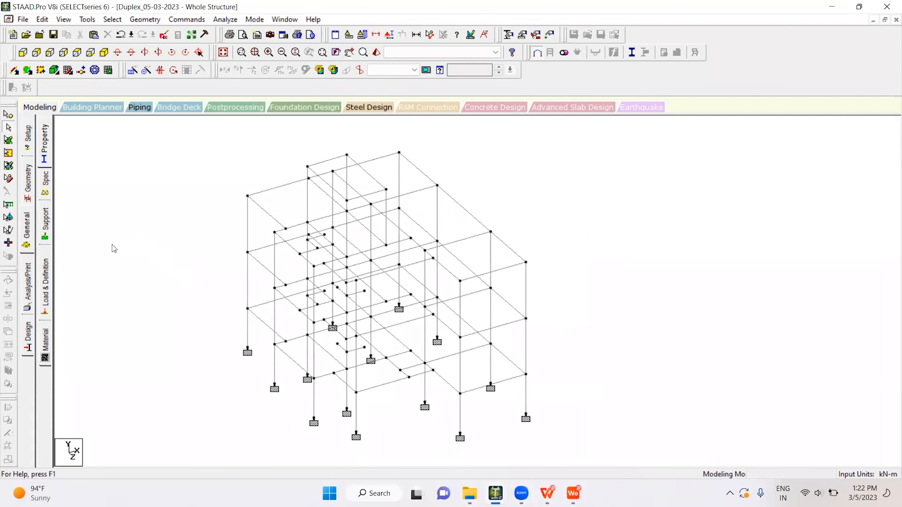
Create two primary load cases titled DL and LL with loading type None.
left_click(45, 272)
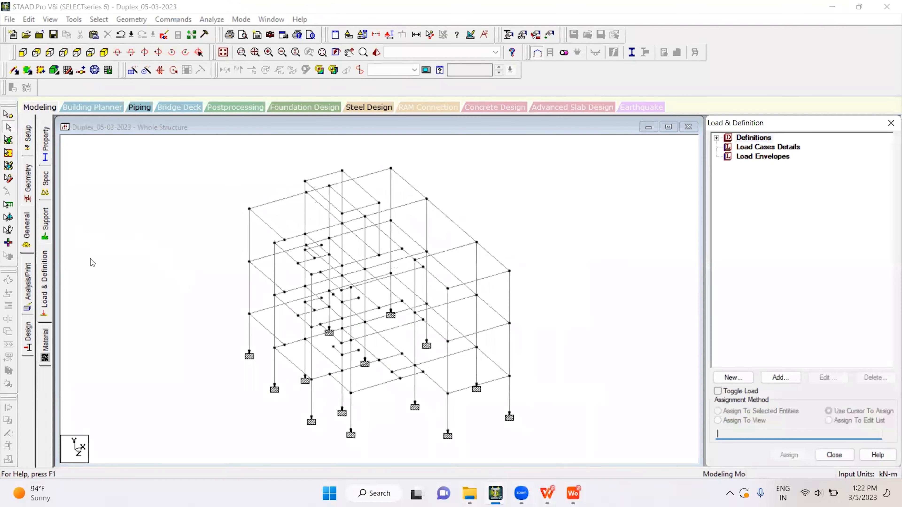
left_click(746, 147)
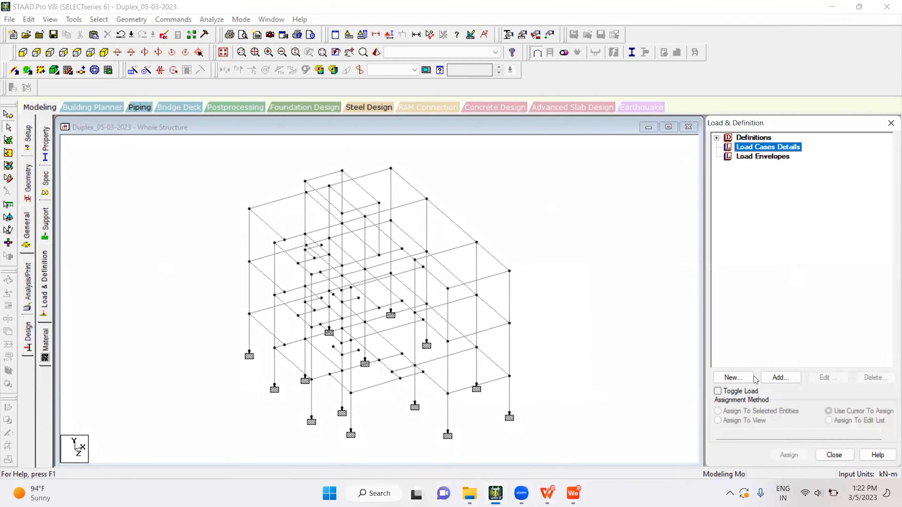
left_click(778, 377)
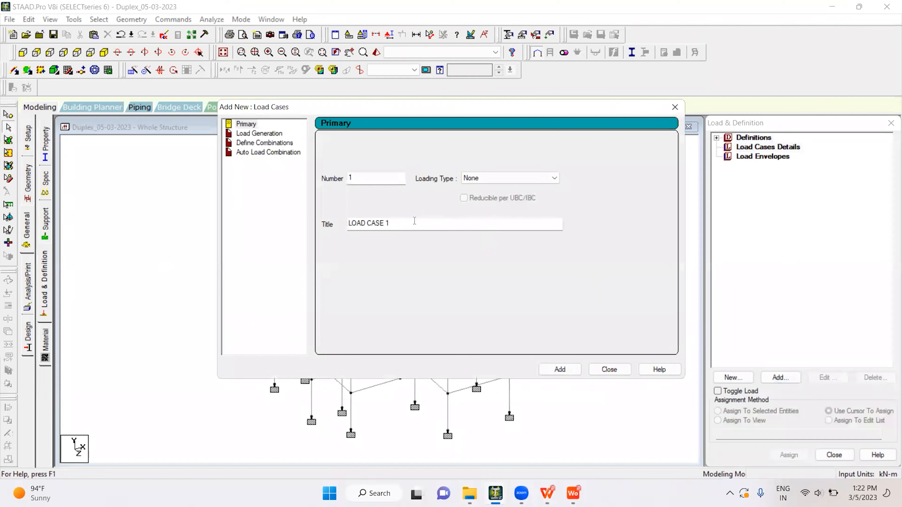
left_click_drag(414, 220, 238, 228)
type("DL")
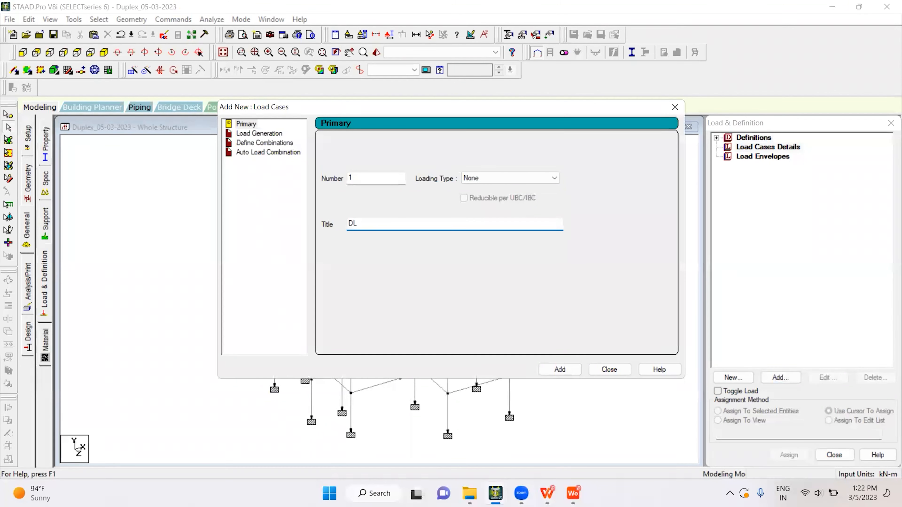
key("Return")
type("LL")
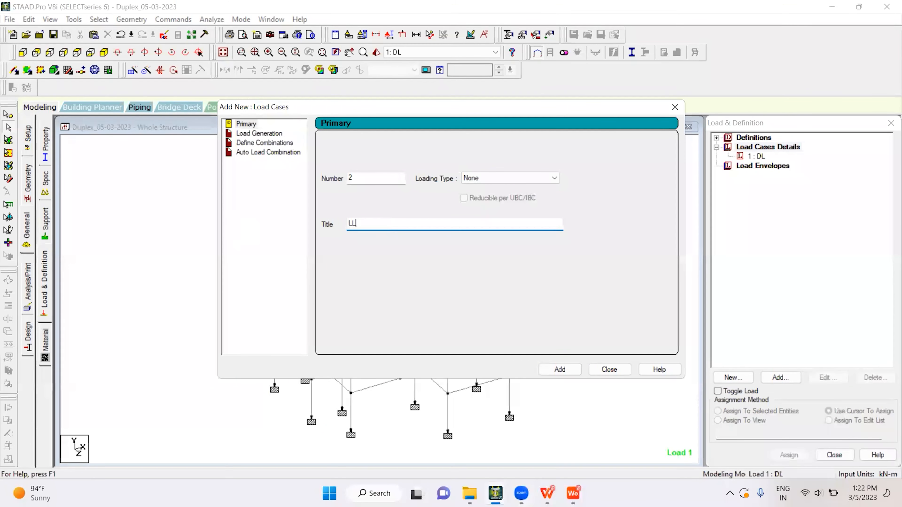
key("Return")
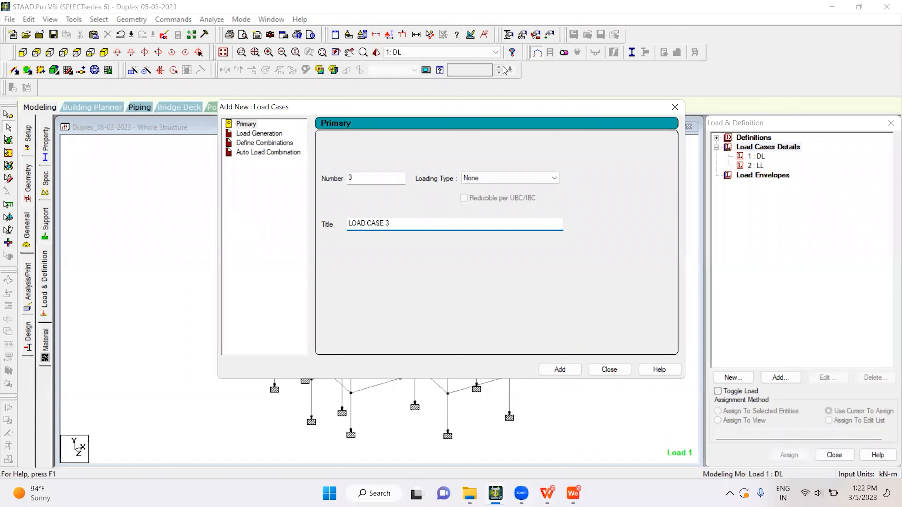
Define load combination 3 named 1.5 (DL + LL), with both primary load cases at a factor of 1.5.
mouse_move(291, 134)
left_mouse_down()
mouse_move(231, 146)
mouse_move(289, 132)
left_mouse_up()
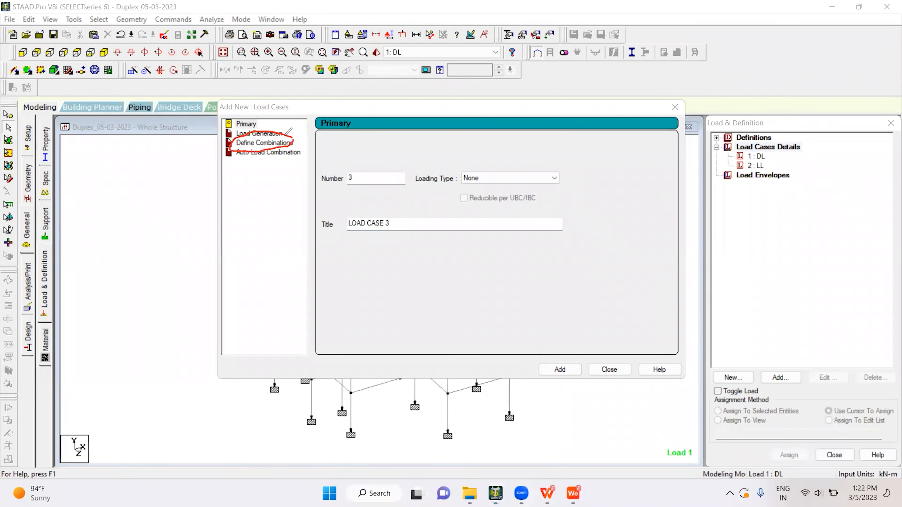
left_click(269, 144)
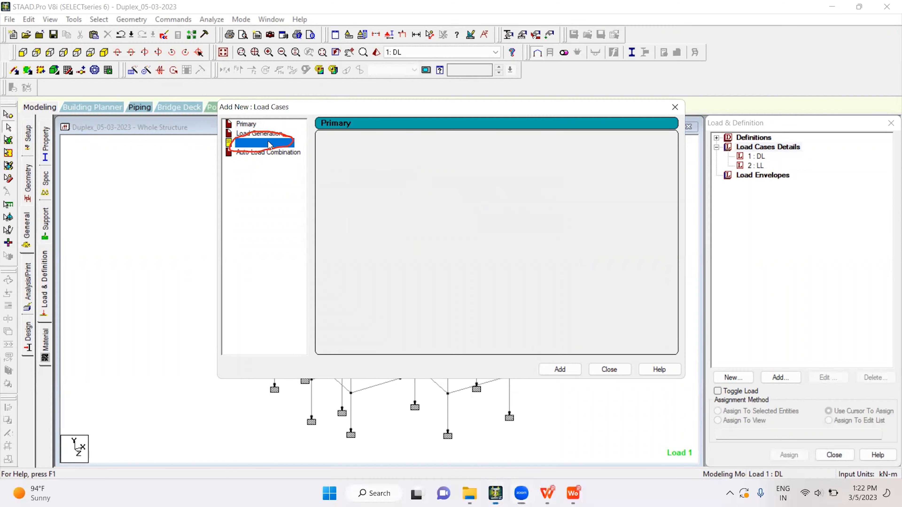
triple_click(514, 142)
type("1.5 (DL + LL")
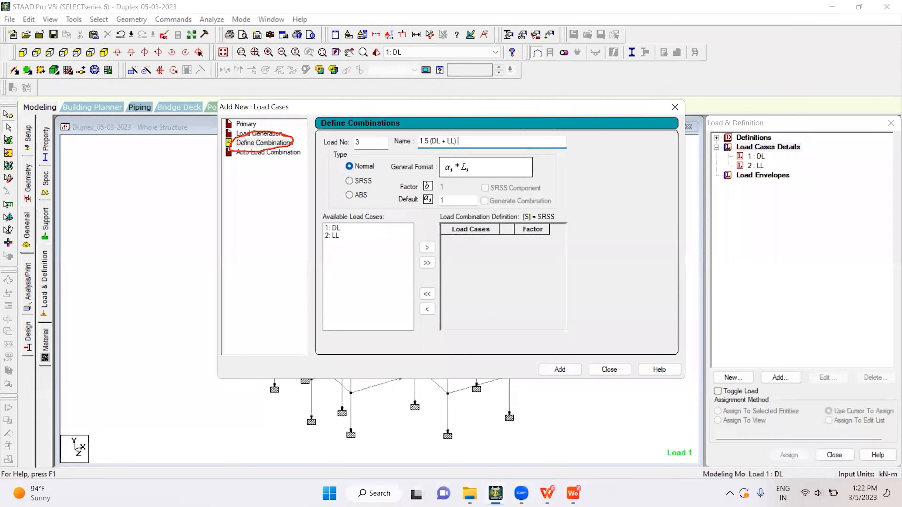
left_click(442, 201)
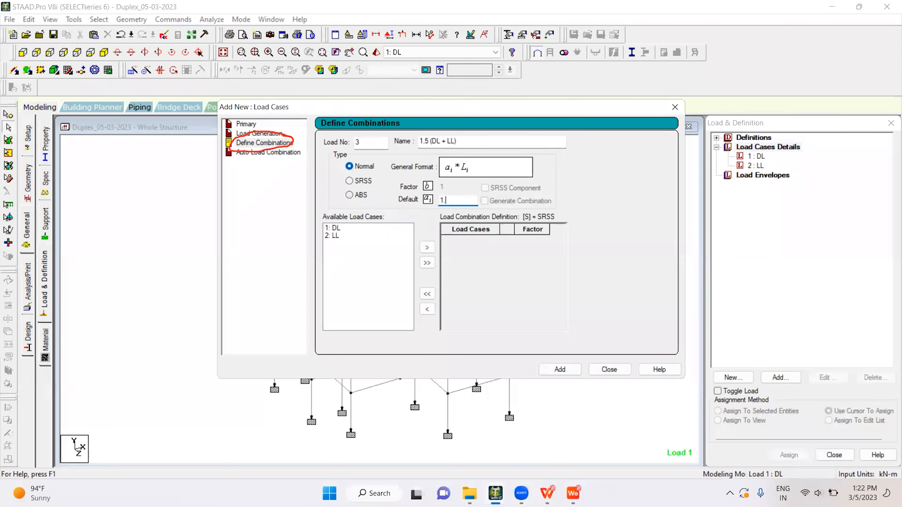
left_click(427, 263)
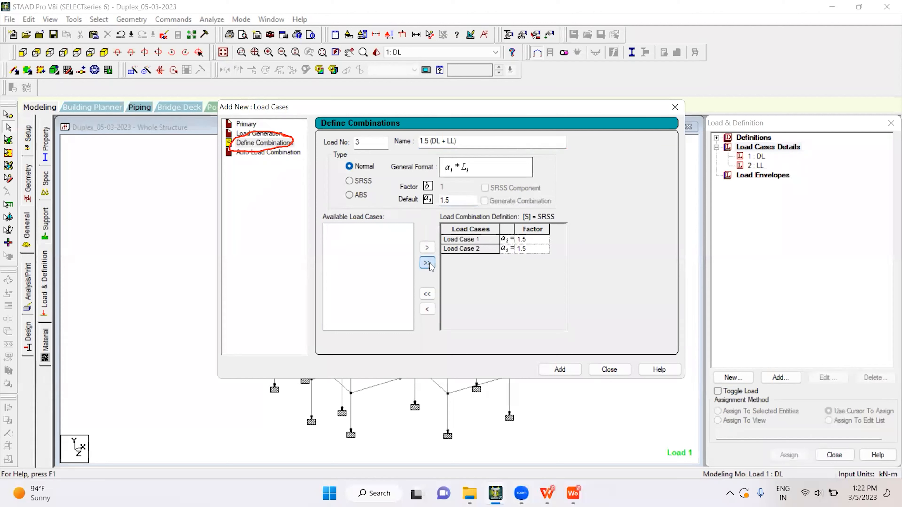
left_click(430, 139)
key("ctrl+c")
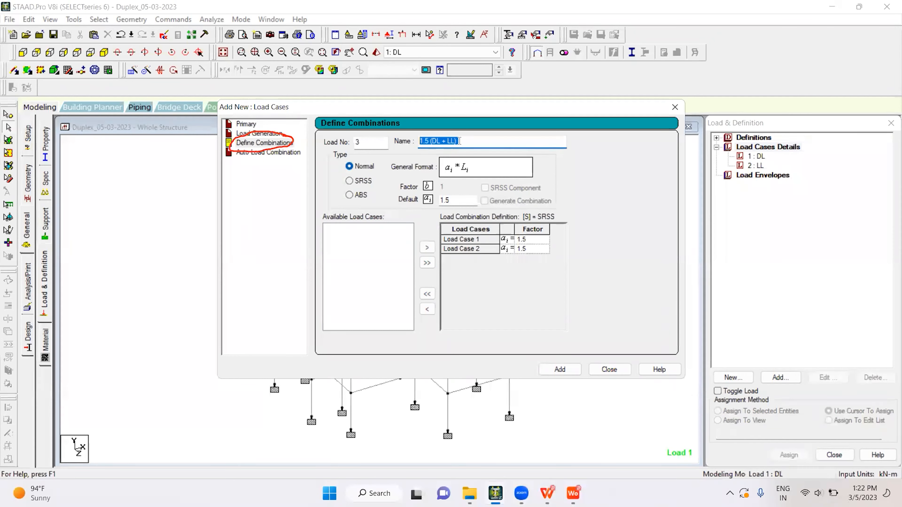
left_click(559, 370)
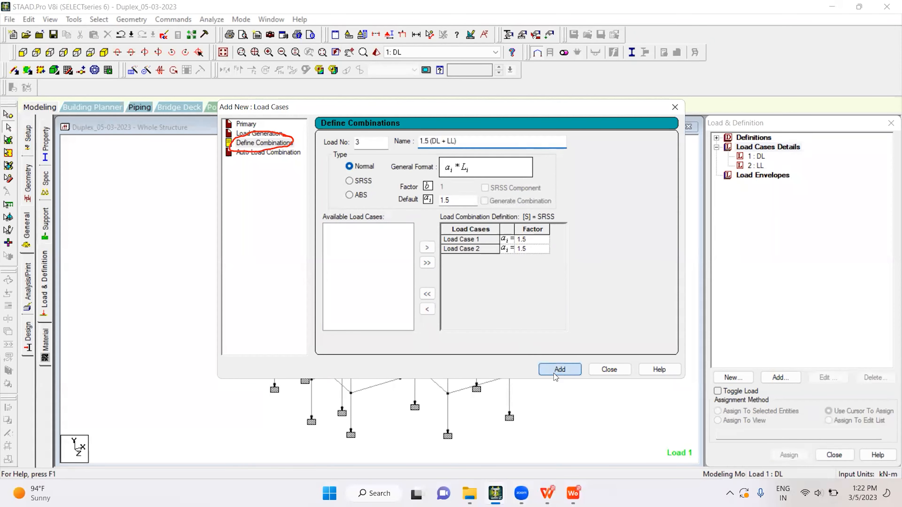
Define load combination 4 named 1.0 (DL + LL), with only DL and LL included at a factor of 1.
left_click(429, 142)
key("ctrl+v")
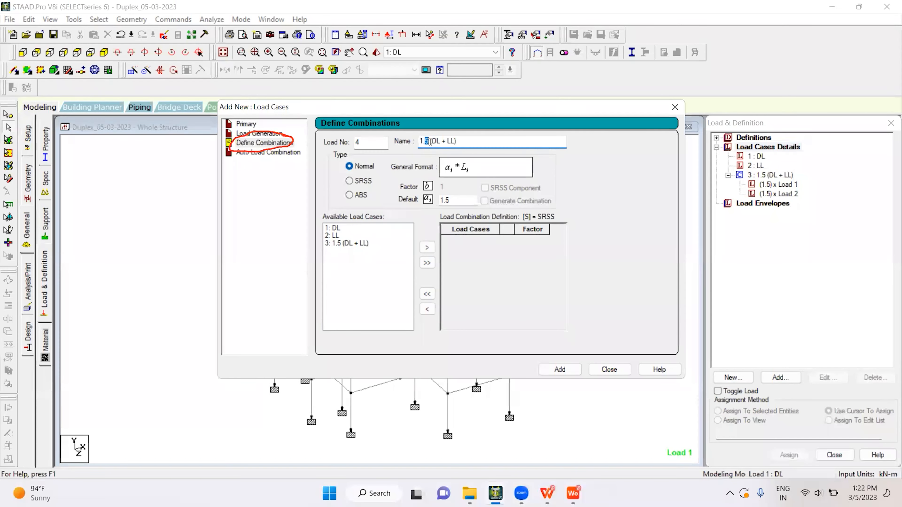
double_click(469, 200)
type("1")
left_click_drag(344, 229, 343, 236)
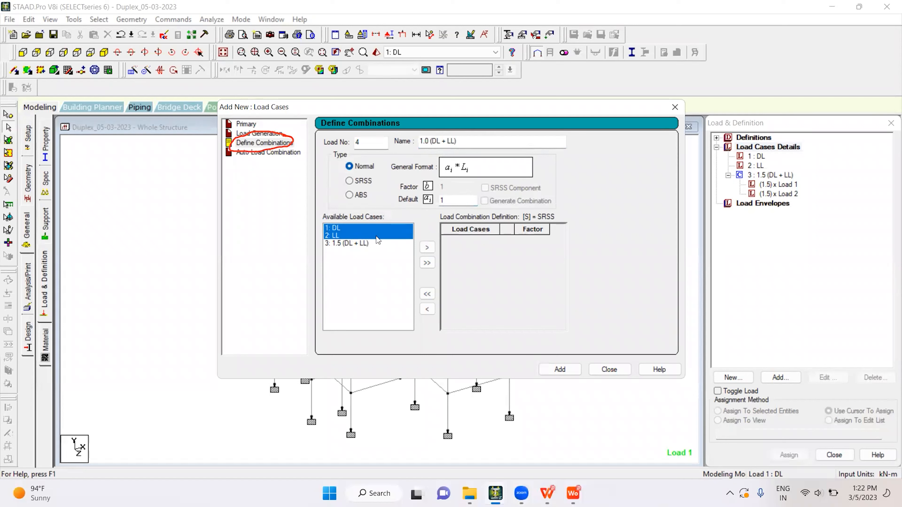
left_click(427, 247)
left_click(560, 369)
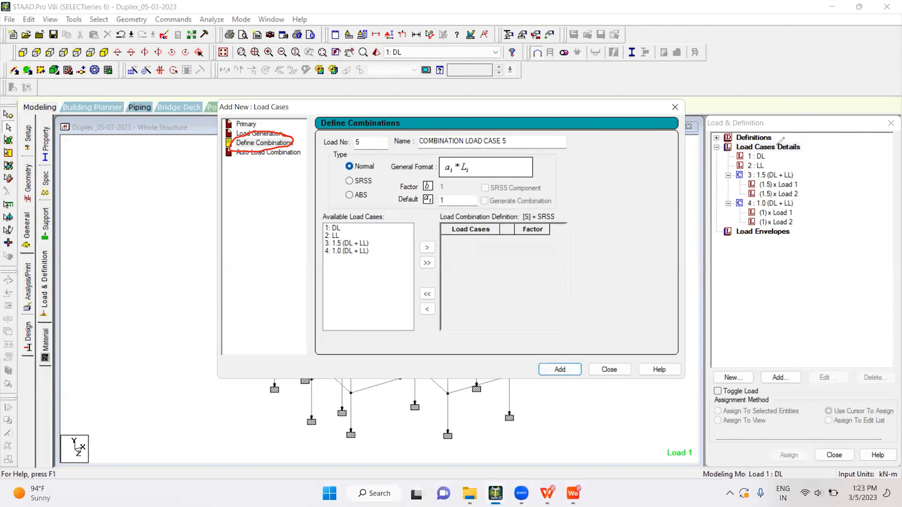
Review the primary load cases and the two combinations in the load case list, then clear the annotations.
mouse_move(722, 160)
left_mouse_down()
mouse_move(770, 152)
mouse_move(750, 167)
mouse_move(728, 210)
mouse_move(799, 166)
mouse_move(825, 165)
left_mouse_up()
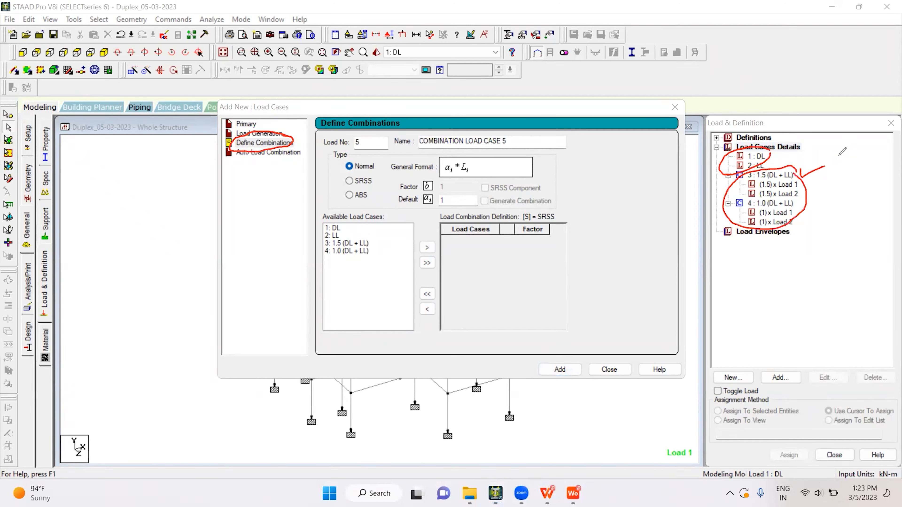
left_click_drag(797, 204, 835, 190)
mouse_move(808, 199)
left_mouse_down()
mouse_move(729, 213)
mouse_move(827, 222)
mouse_move(760, 186)
mouse_move(739, 221)
mouse_move(820, 213)
left_mouse_up()
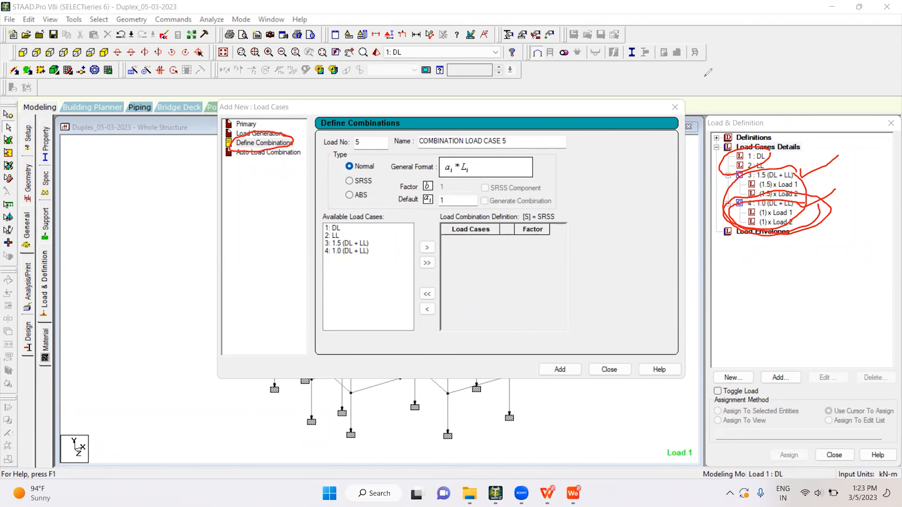
key("Escape")
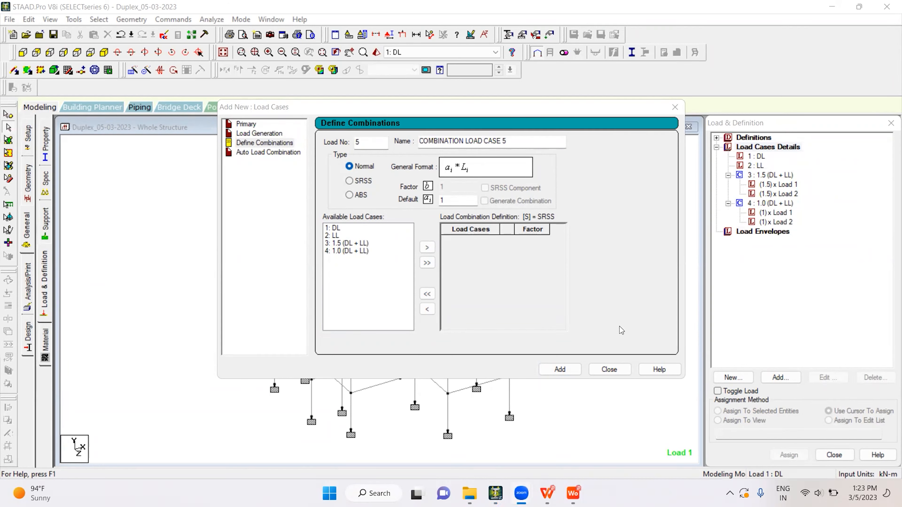
Finish defining combinations and add a selfweight load in the Y direction with a factor of -1 to load case DL.
left_click(610, 370)
left_click(762, 157)
left_click(780, 377)
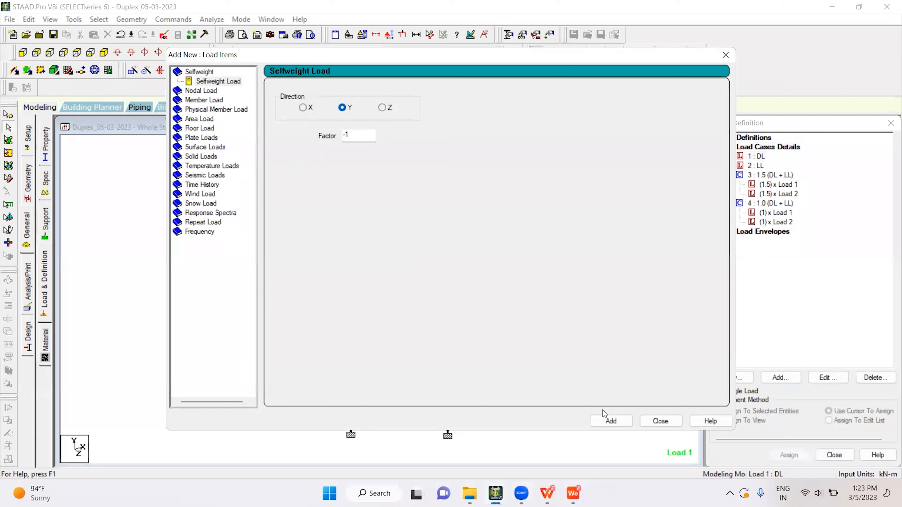
left_click(611, 421)
Define a uniform member force with W1 of -16 kN/m in the GY direction for load case DL.
left_click(205, 101)
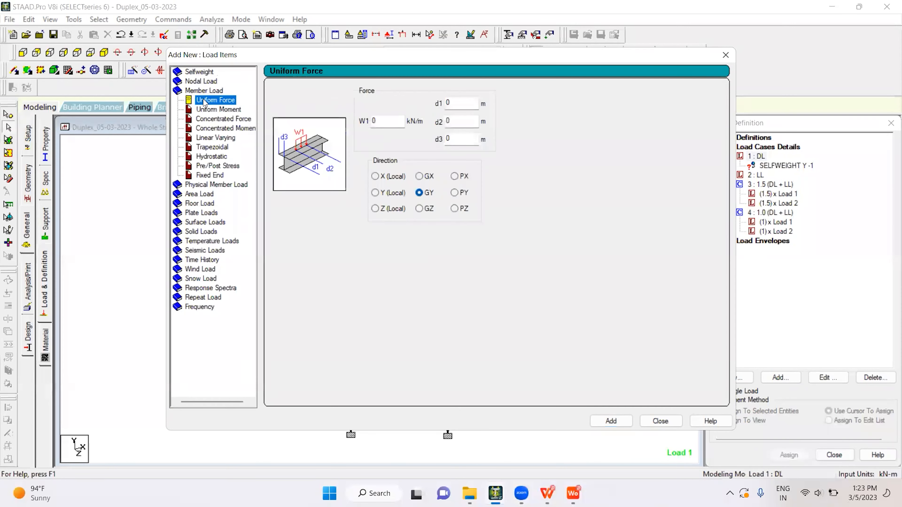
key("Tab")
type("-")
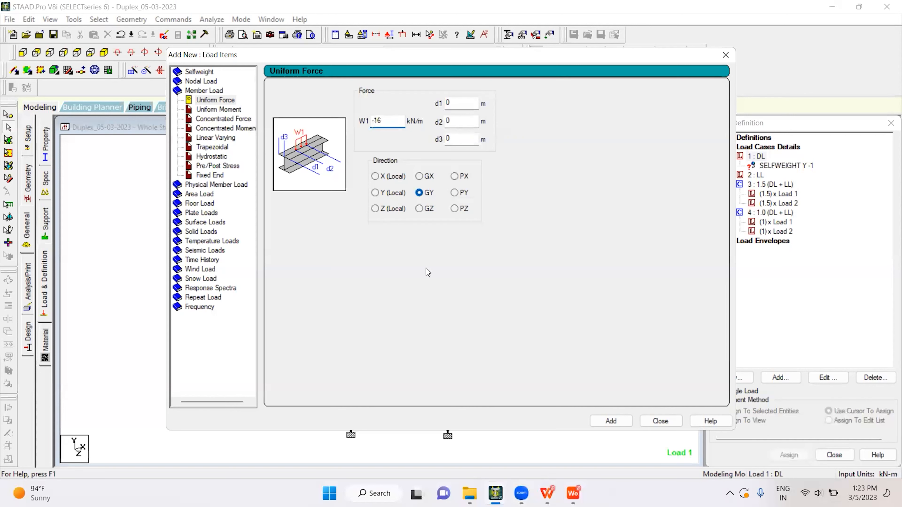
Switch to the WPS presentation and find slide 19, the first Calculation of Dead Loads slide.
left_click(547, 494)
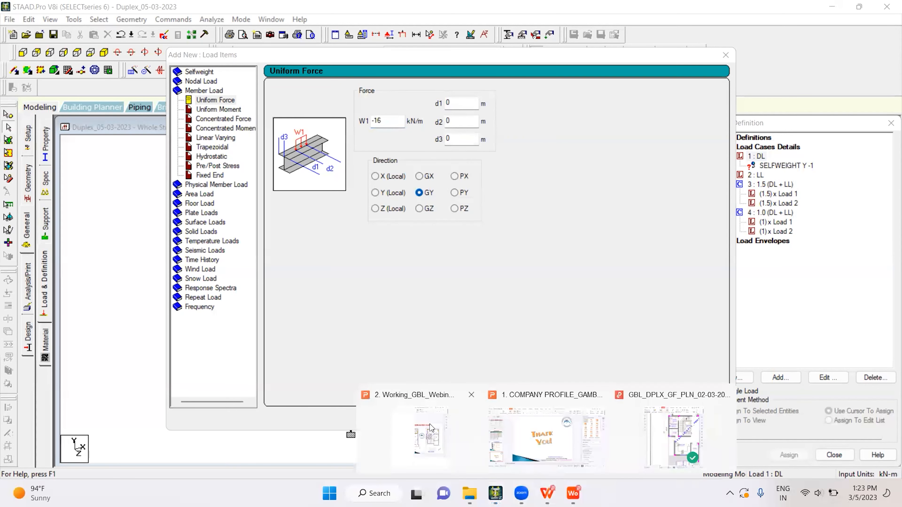
left_click(543, 441)
left_click(756, 142)
scroll(122, 344, "up", 3)
scroll(122, 345, "down", 10)
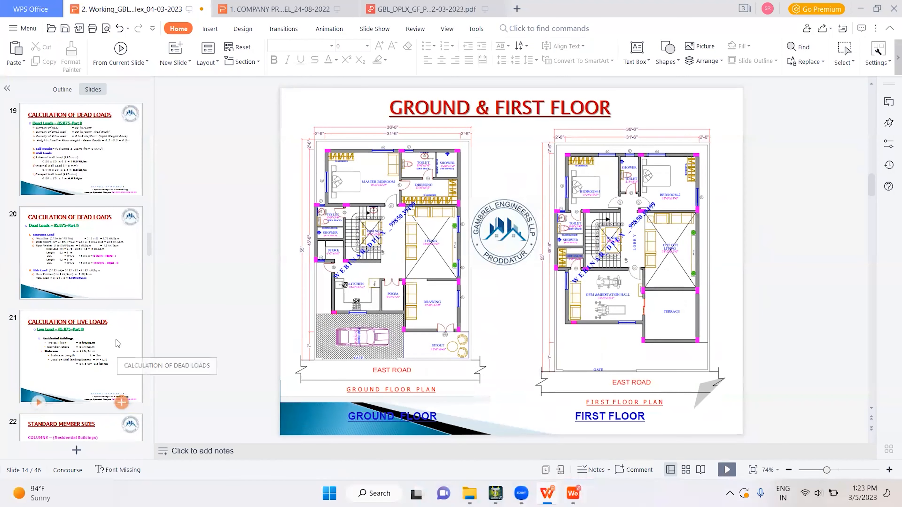
left_click(85, 253)
left_click(106, 178)
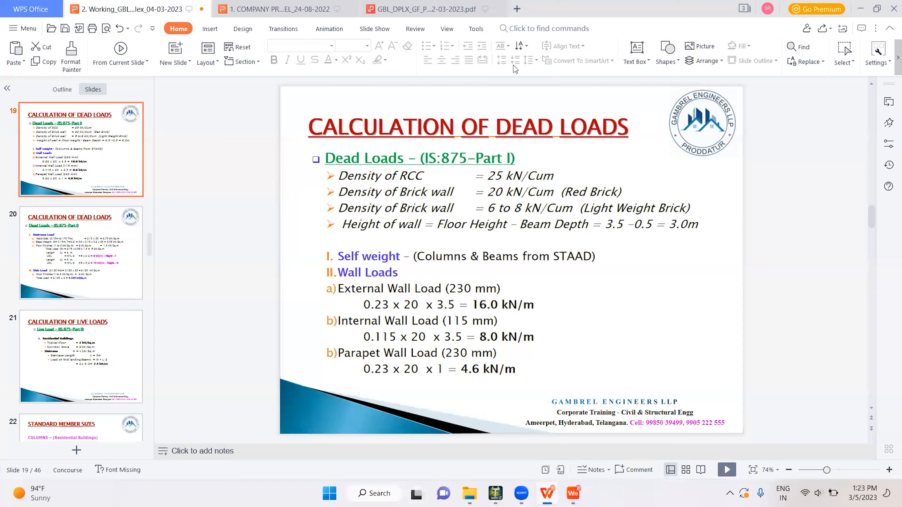
Examine the external, internal and parapet wall load values on the slide, marking each and clearing the annotations.
mouse_move(497, 287)
left_mouse_down()
mouse_move(533, 317)
mouse_move(513, 288)
left_mouse_up()
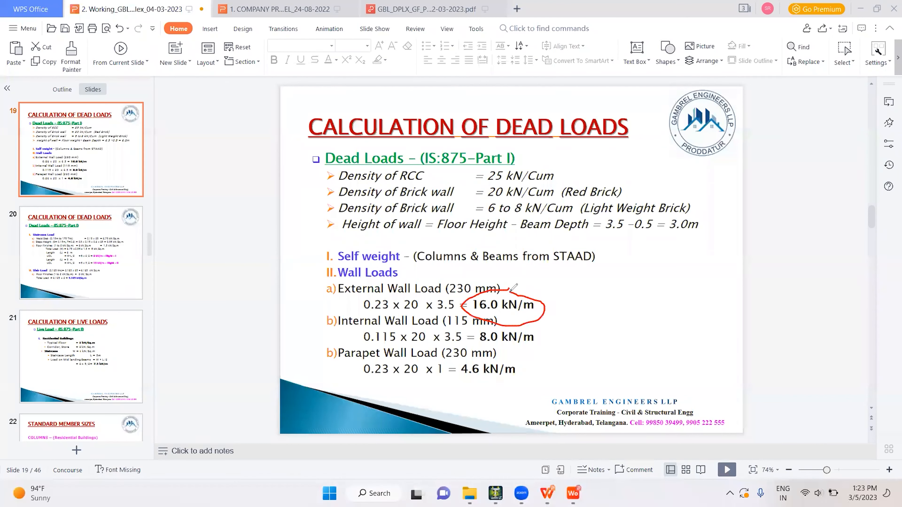
mouse_move(505, 321)
left_mouse_down()
mouse_move(511, 353)
mouse_move(512, 328)
left_mouse_up()
mouse_move(485, 360)
left_mouse_down()
mouse_move(448, 381)
mouse_move(501, 366)
left_mouse_up()
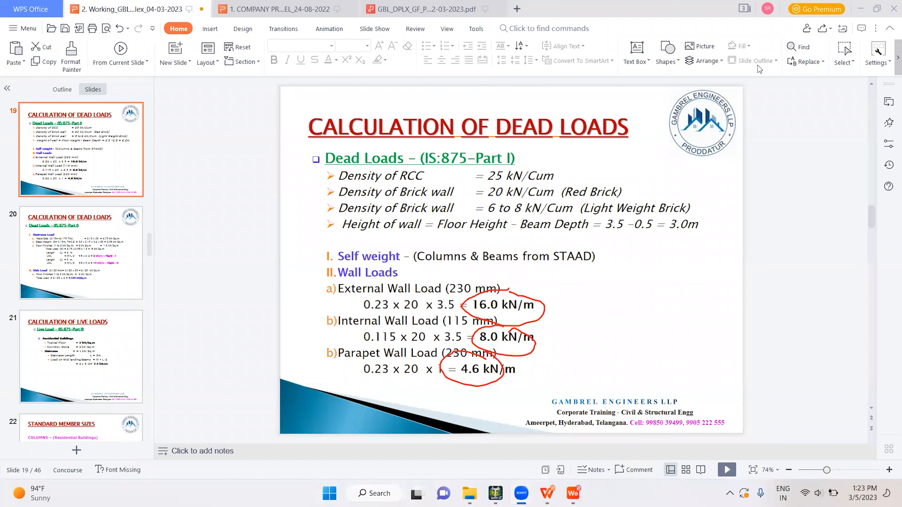
key("Escape")
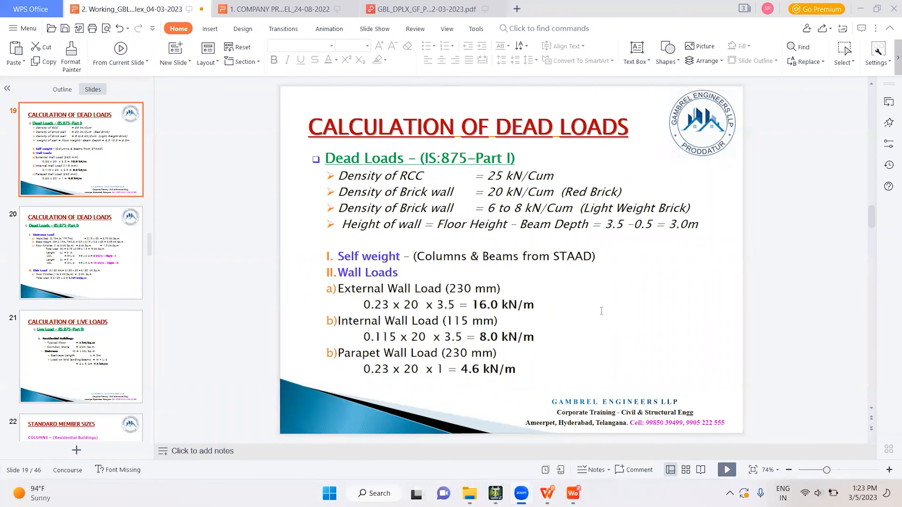
left_click_drag(467, 303, 523, 338)
left_click(496, 327)
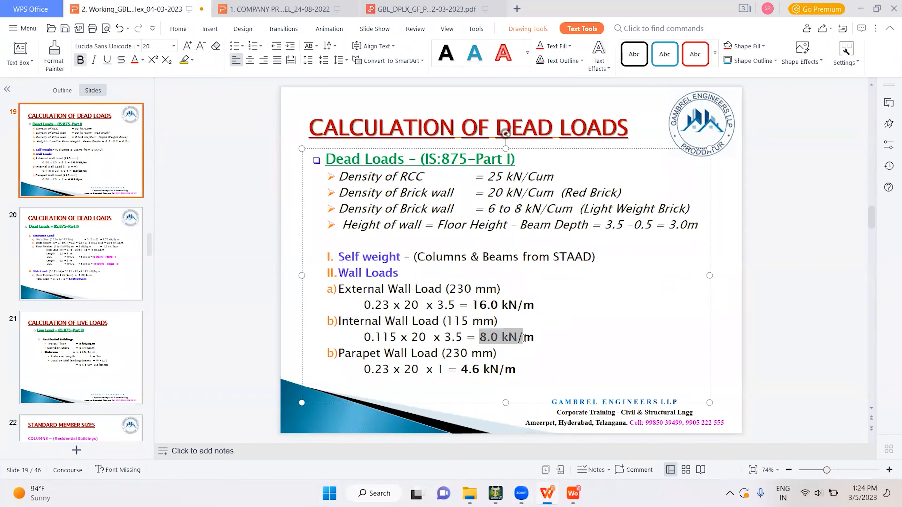
left_click_drag(461, 370, 509, 376)
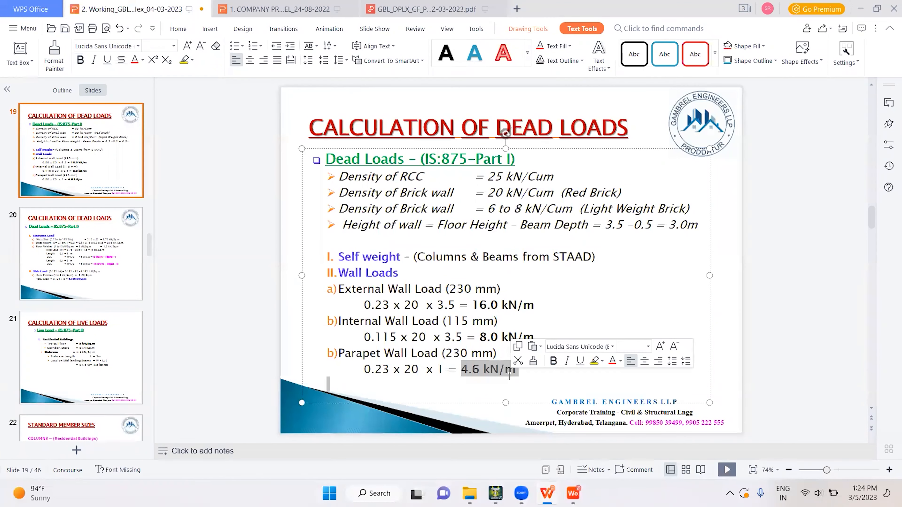
mouse_move(521, 493)
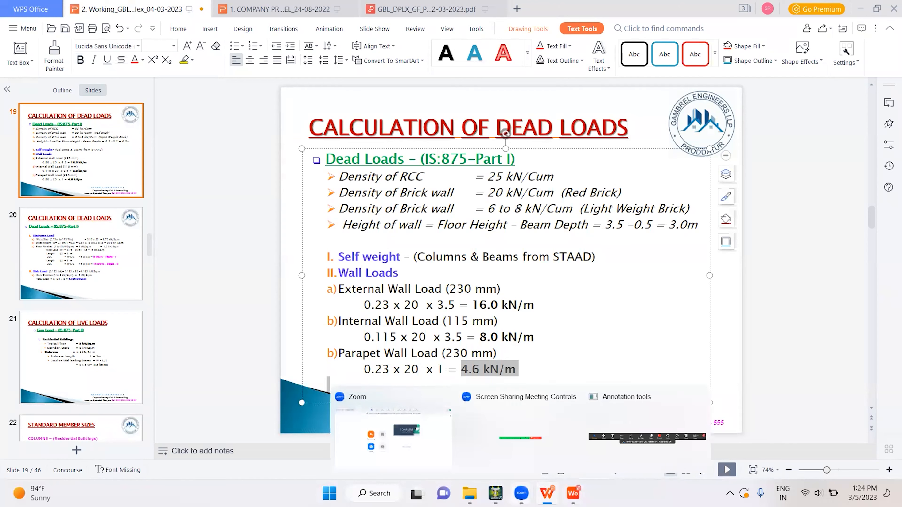
Switch back to STAAD.Pro, accept the auto save and add the -16 kN/m uniform force to load case DL.
left_click(544, 456)
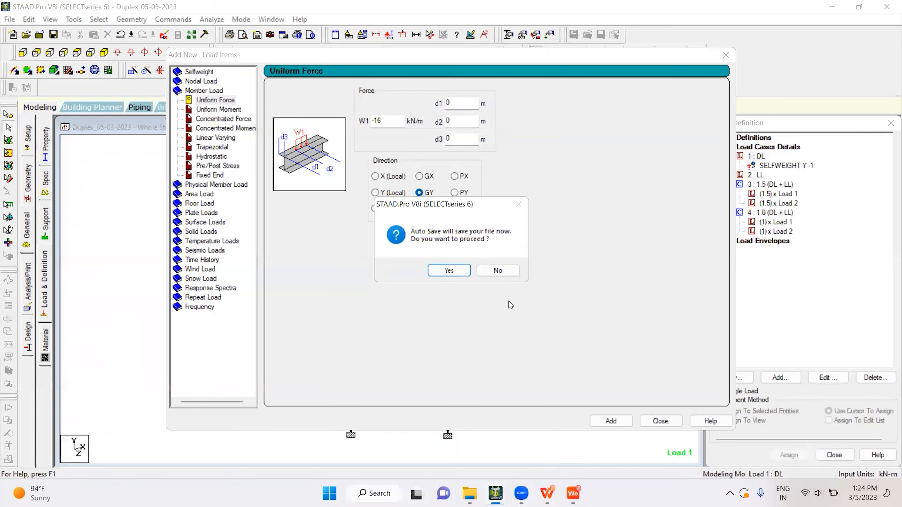
left_click(461, 272)
left_click(391, 263)
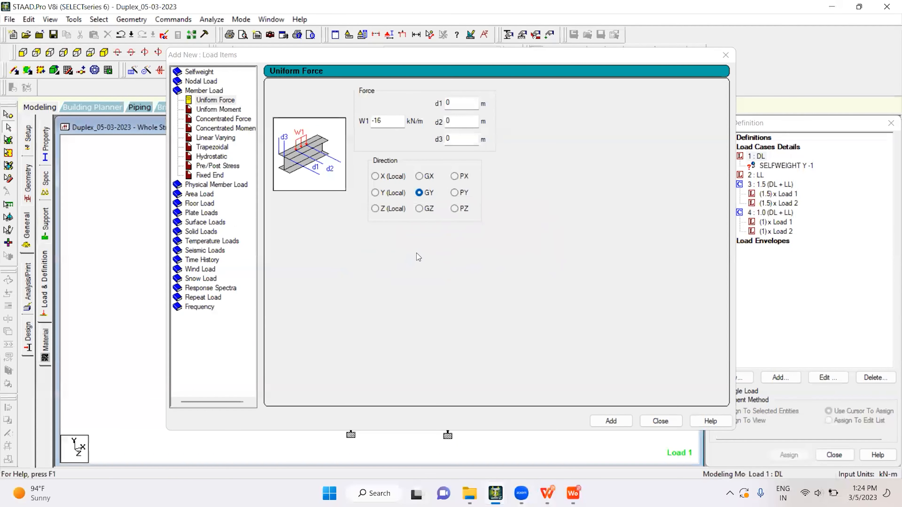
left_click(510, 435)
Add two more uniform GY member forces of -8 kN/m and -4.5 kN/m to load case DL and finish adding load items.
left_click_drag(273, 135, 284, 134)
type("-8")
left_click(510, 436)
double_click(277, 134)
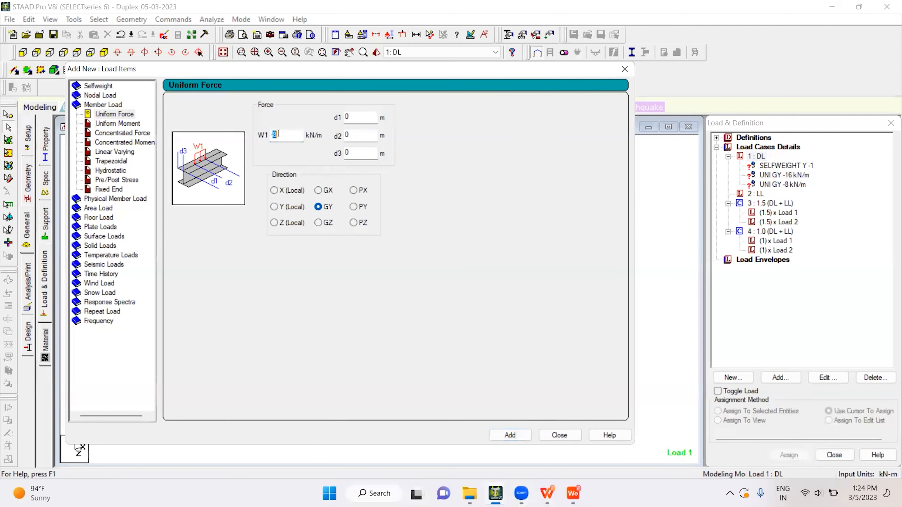
type("-4.5")
left_click(514, 437)
left_click(556, 435)
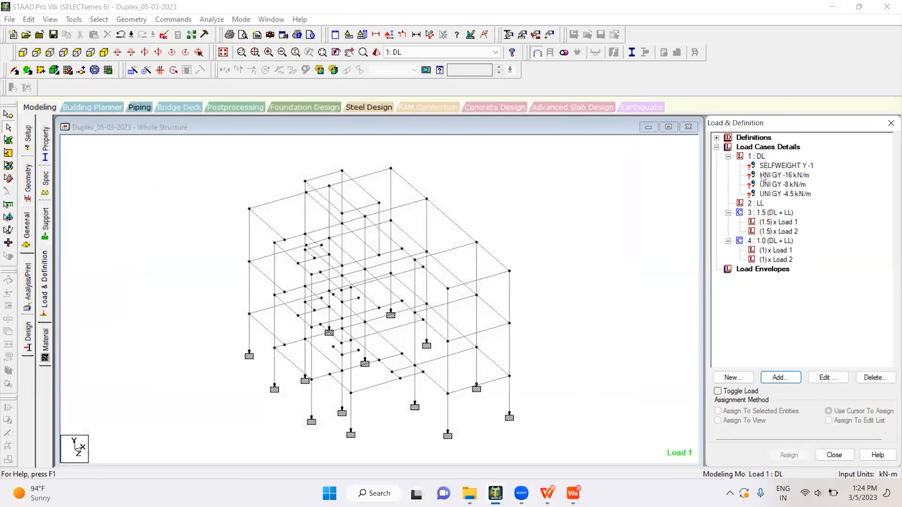
Assign the selfweight load to the whole structure using Assign To View.
left_click(767, 166)
left_click(743, 421)
left_click(789, 455)
left_click(818, 322)
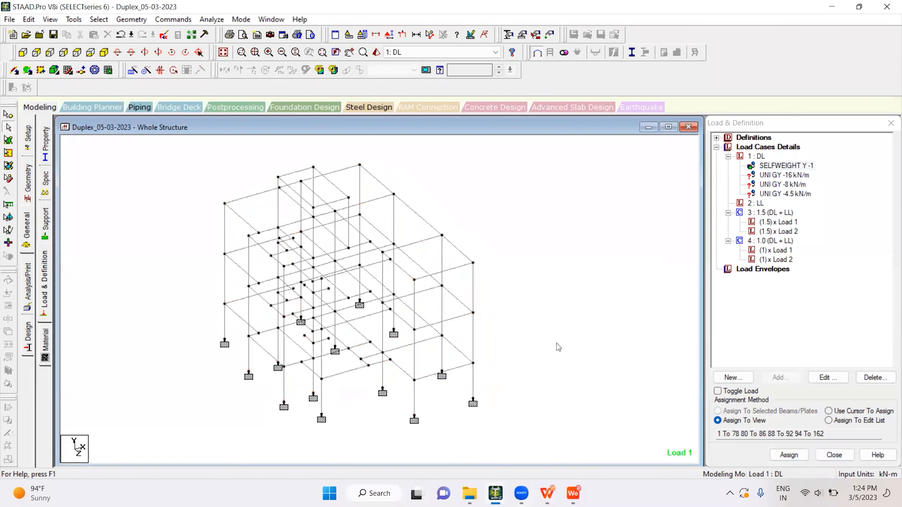
Choose the -16 kN/m uniform load and isolate the lowest beam level with its columns in an isometric view.
left_click(778, 176)
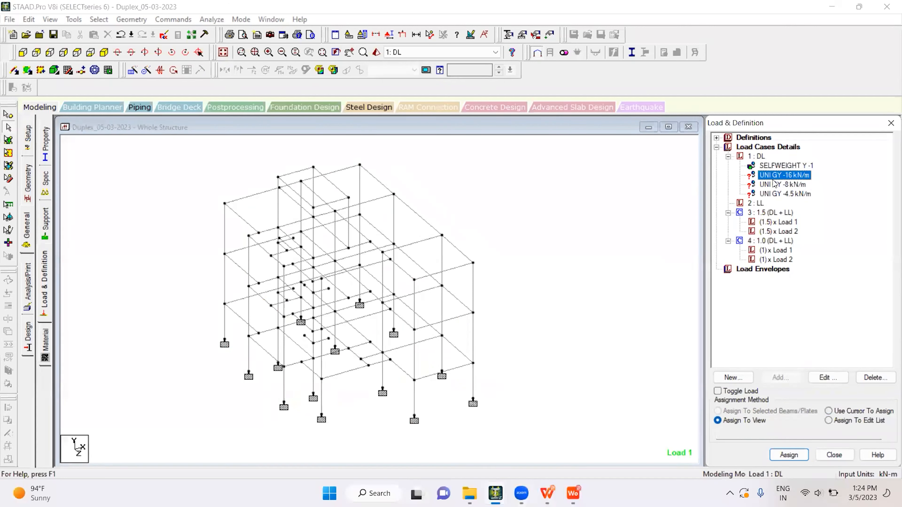
left_click(23, 52)
middle_click_drag(370, 357, 383, 277)
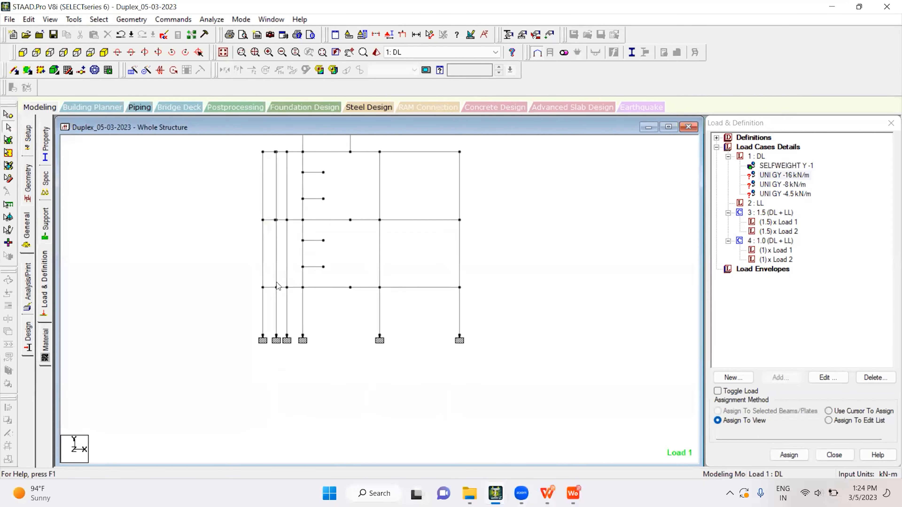
left_click_drag(514, 384, 517, 283)
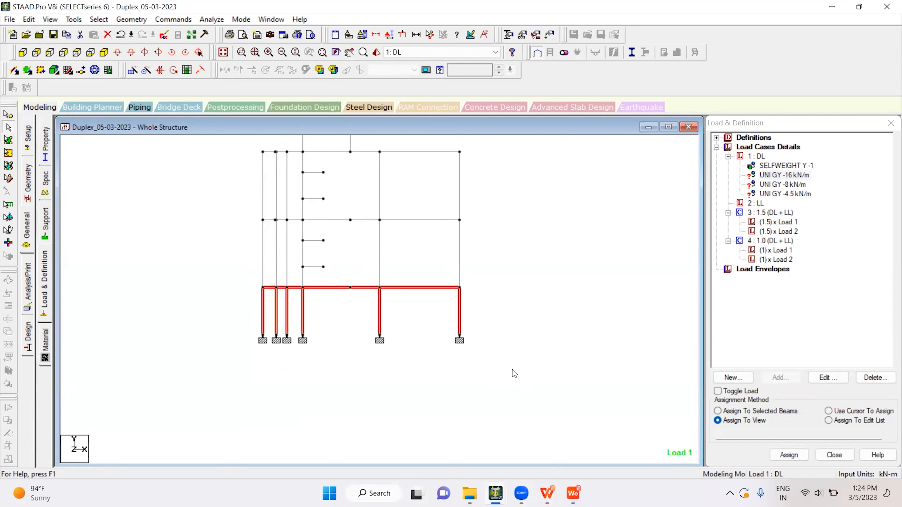
left_click(50, 20)
left_click(74, 53)
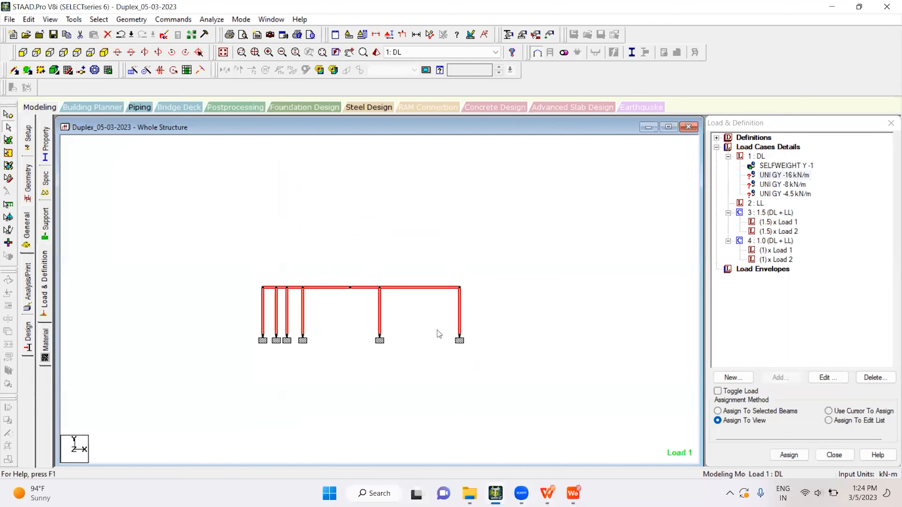
left_click(103, 52)
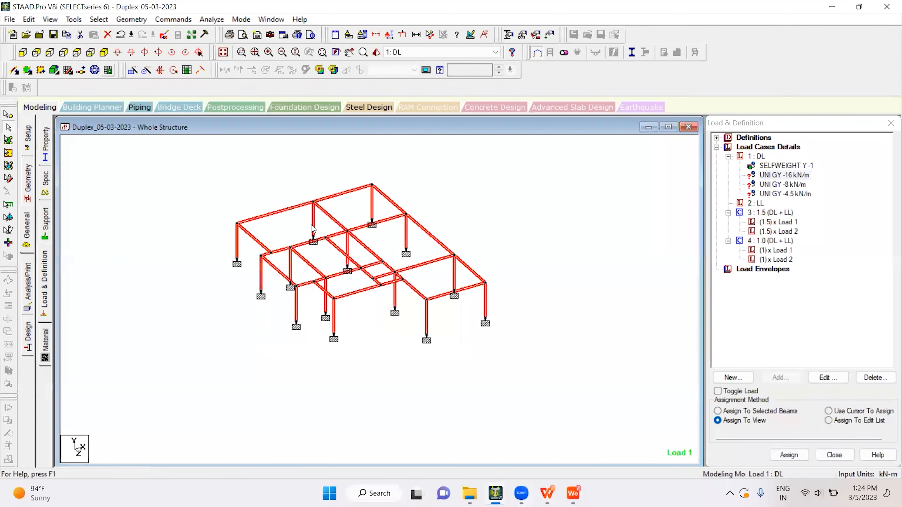
left_click(483, 223)
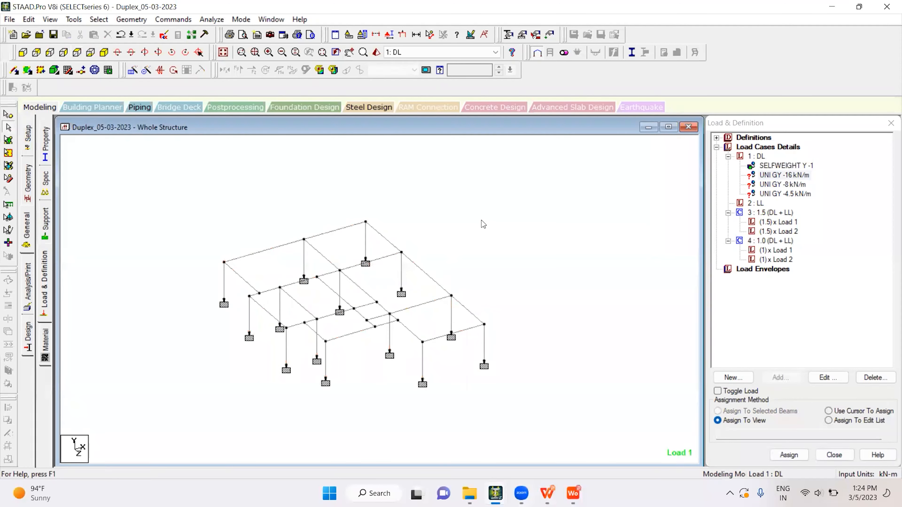
Assign the -16 kN/m uniform load to all outer perimeter beams of the isolated level.
key("Down")
key("Down")
key("Down")
key("Down")
key("Down")
key("Down")
key("Down")
key("Down")
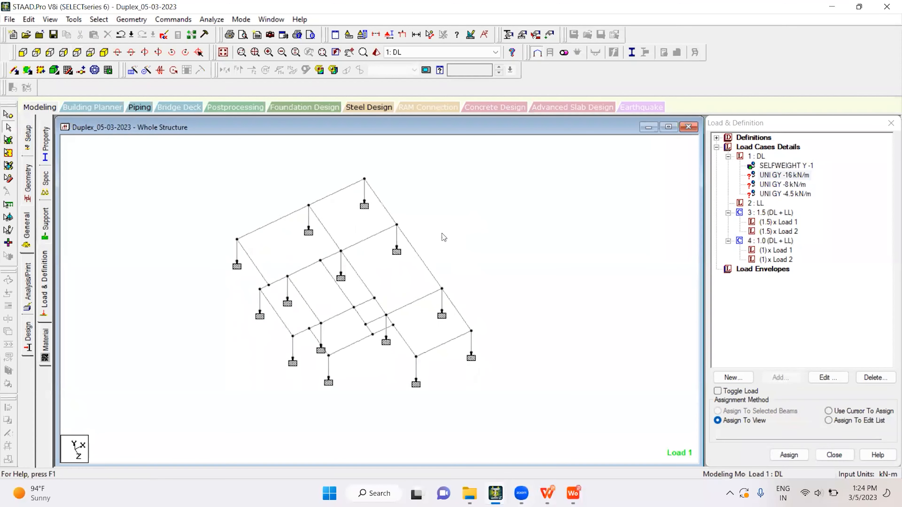
left_click(263, 229)
left_click(335, 196, "ctrl")
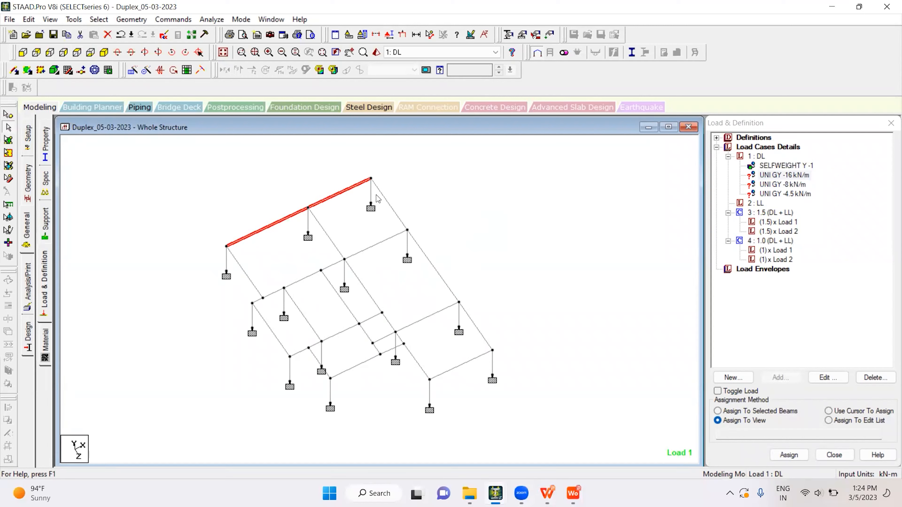
left_click(439, 272, "ctrl")
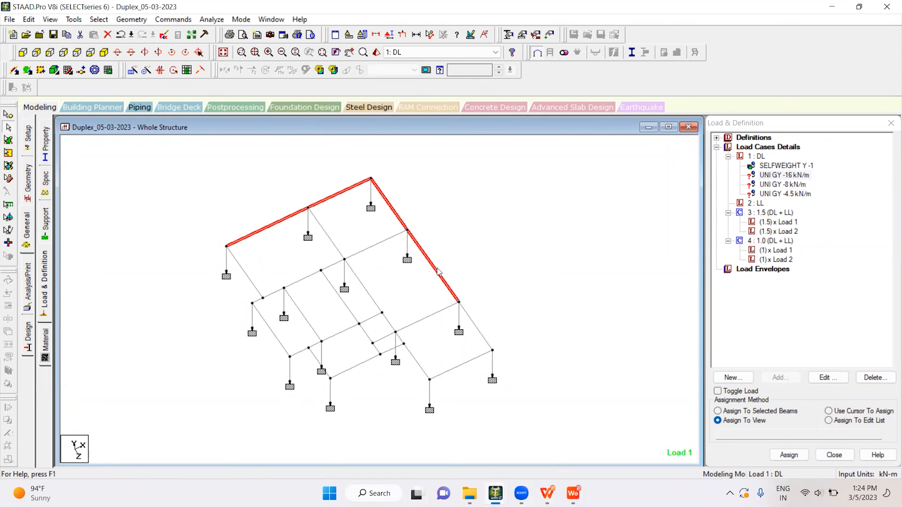
left_click(473, 328, "ctrl")
left_click(469, 360, "ctrl")
left_click(417, 360, "ctrl")
left_click(388, 351, "ctrl")
left_click(366, 360, "ctrl")
left_click(313, 357, "ctrl")
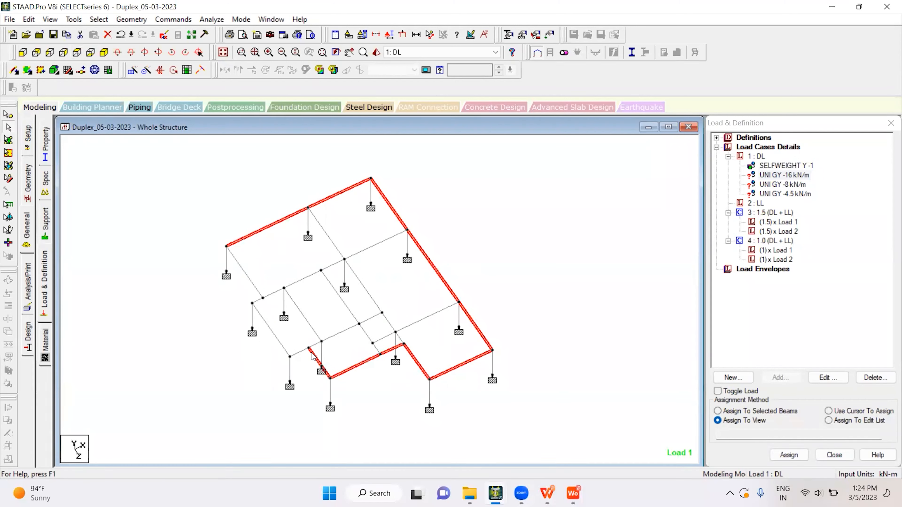
left_click(299, 352, "ctrl")
left_click(279, 341, "ctrl")
left_click(243, 274, "ctrl")
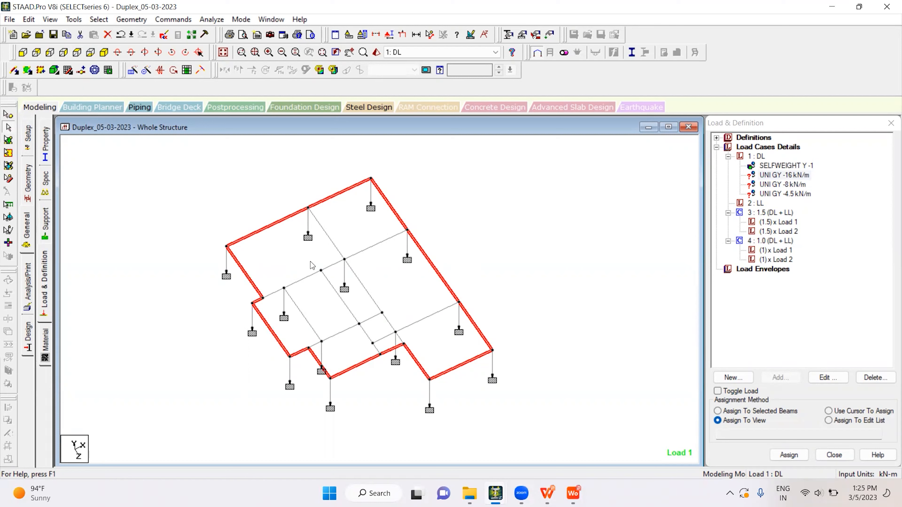
left_click(718, 411)
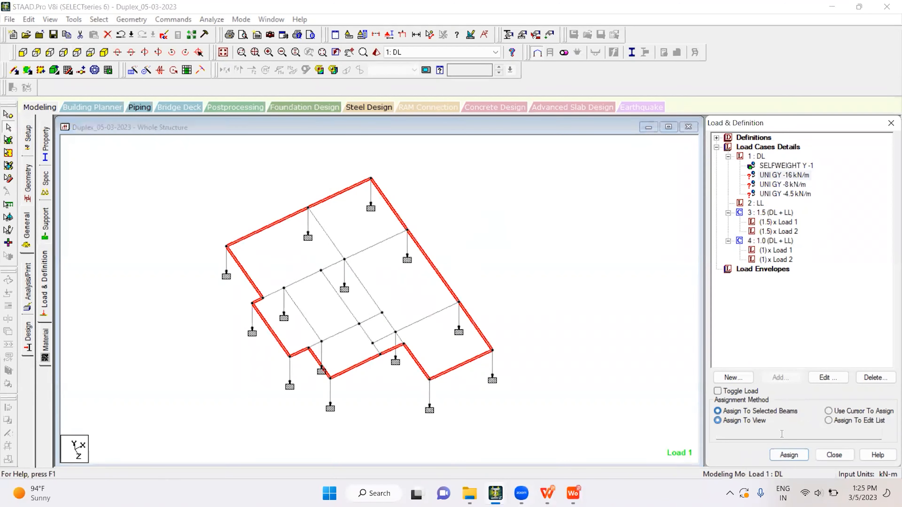
left_click(789, 456)
left_click(819, 323)
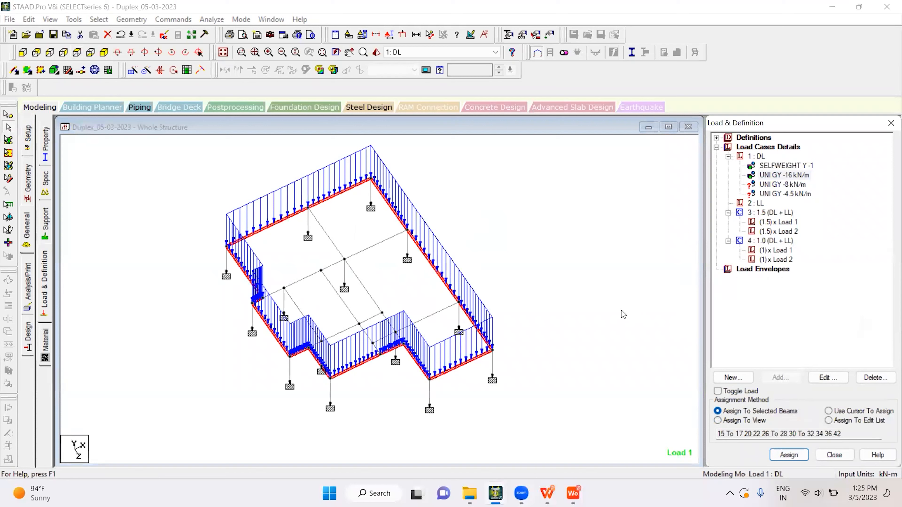
left_click(605, 305)
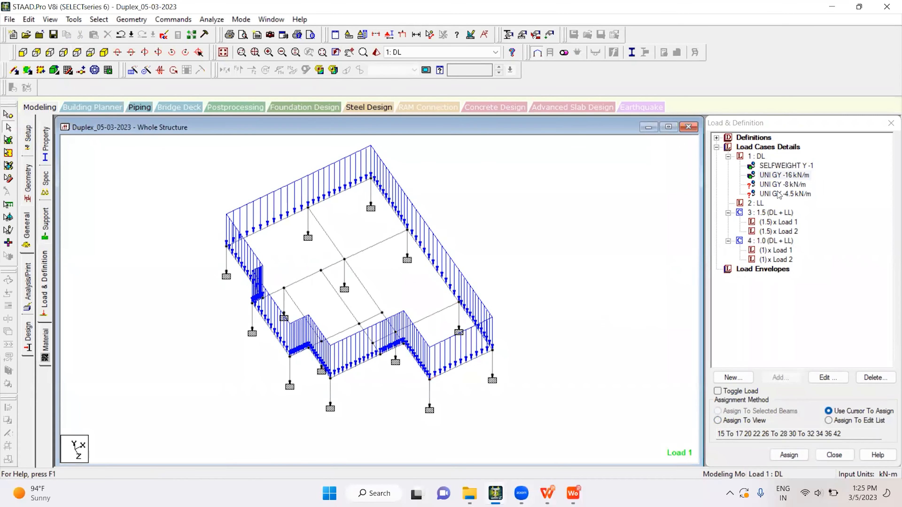
Assign the -8 kN/m uniform load to all interior beams of the isolated lowest level using Assign To Selected Beams.
left_click(784, 186)
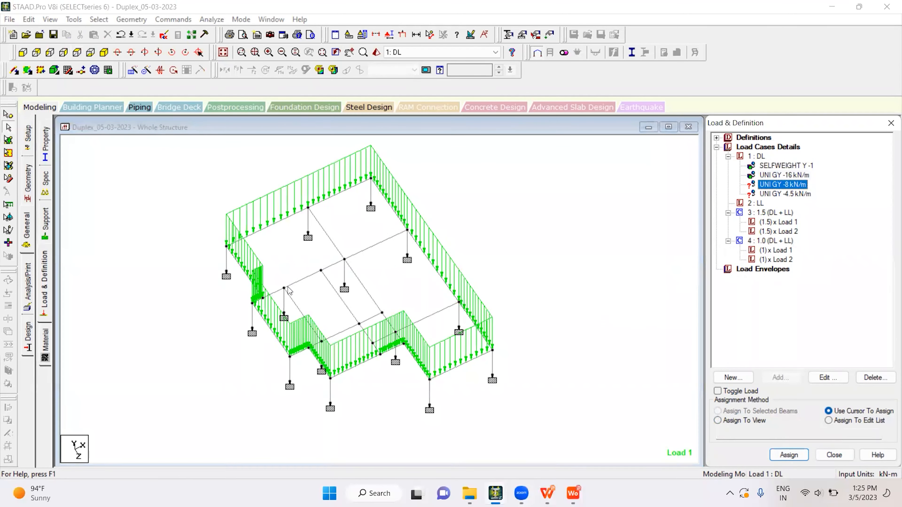
left_click(300, 266)
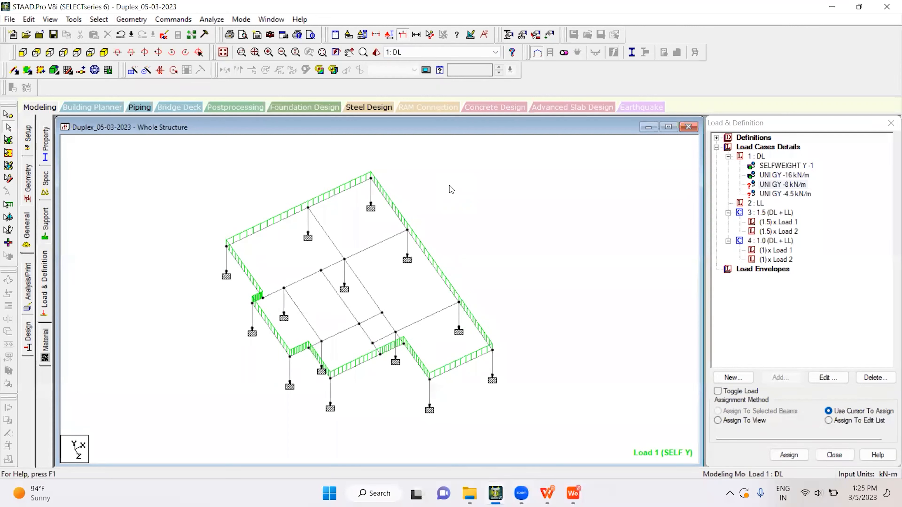
left_click(782, 184)
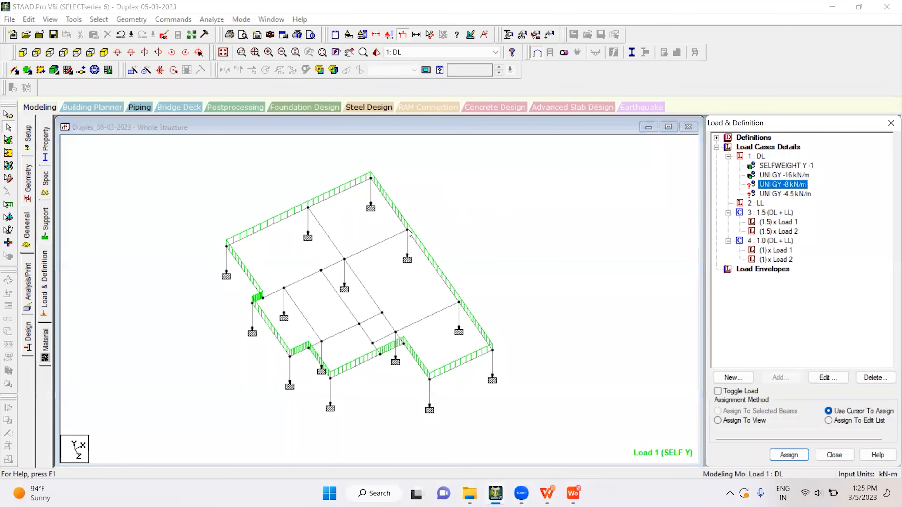
left_click(333, 244)
left_click(366, 249)
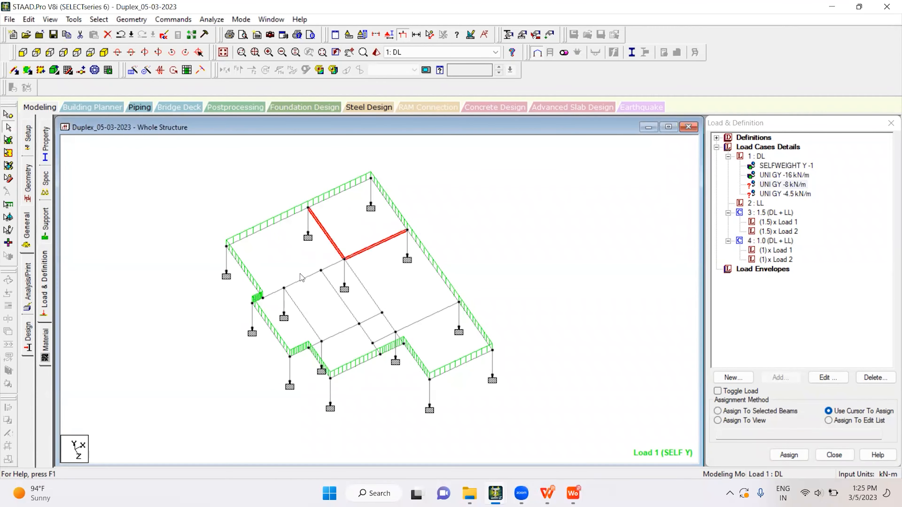
left_click(290, 289)
left_click(275, 292)
left_click(303, 309)
left_click(332, 265)
left_click(336, 291)
left_click(339, 333)
left_click(372, 318)
left_click(315, 345)
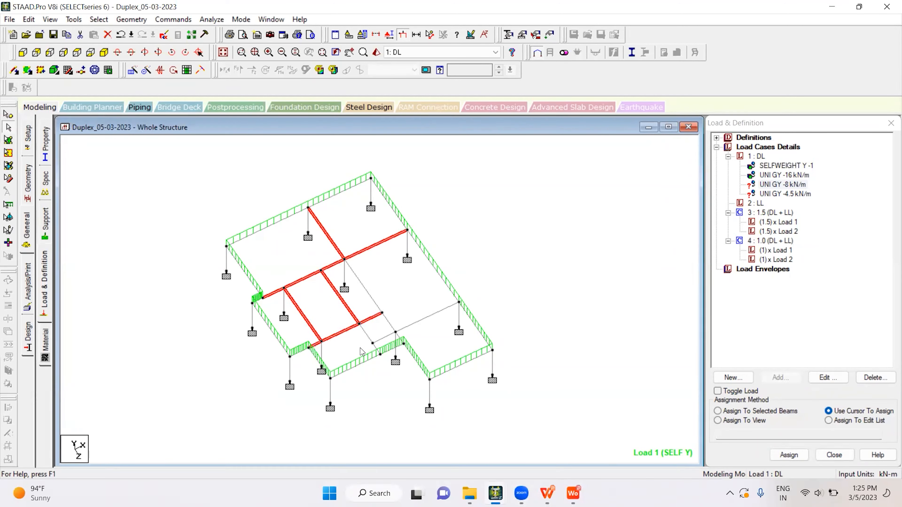
left_click(386, 338)
left_click(365, 333)
left_click(435, 314)
left_click(378, 351)
left_click(389, 324)
left_click(369, 297)
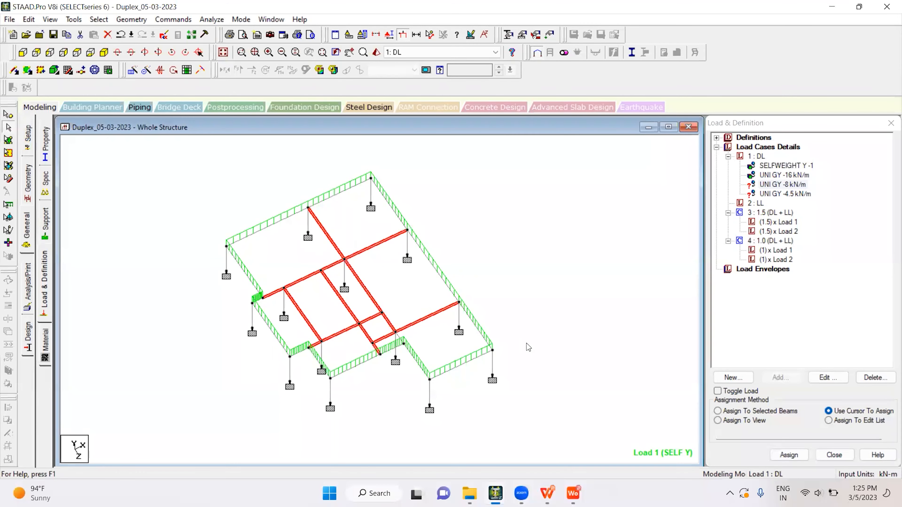
left_click(763, 411)
left_click(789, 455)
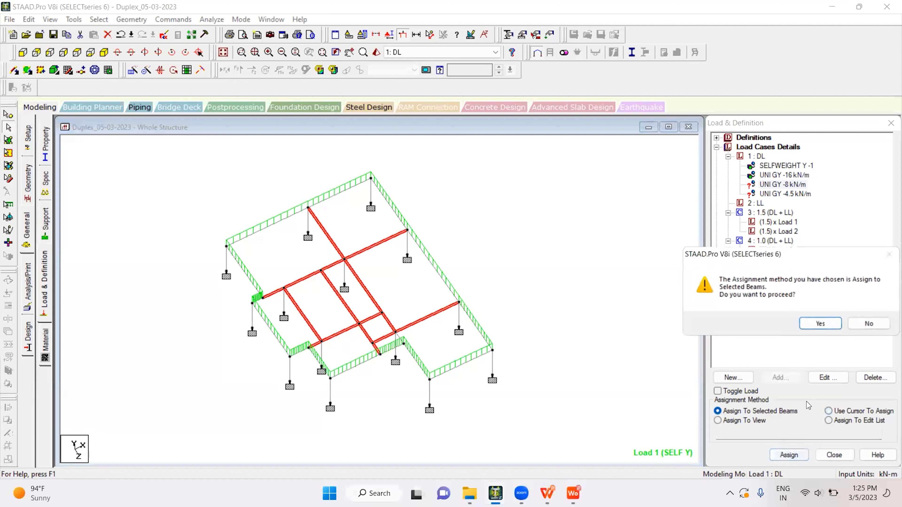
left_click(821, 324)
left_click(577, 255)
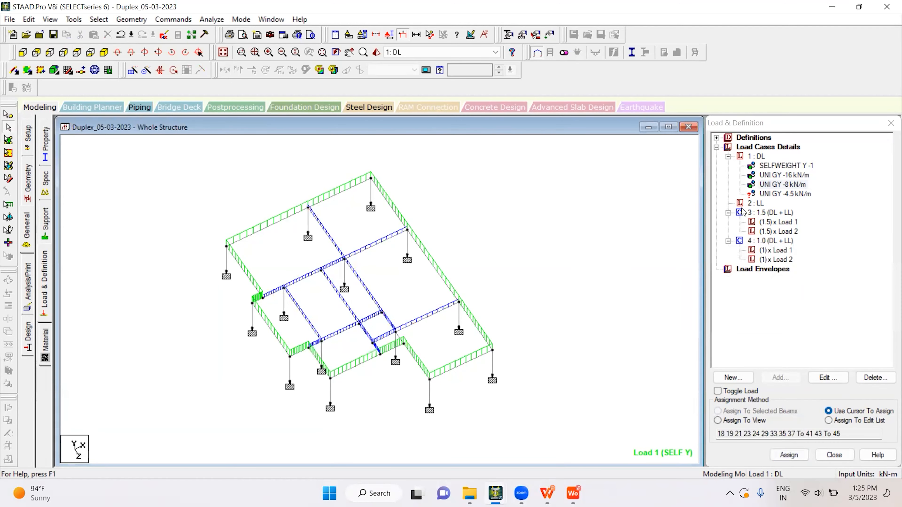
Restore the whole structure, then isolate the second beam level together with the base columns in an isometric view.
left_click(223, 52)
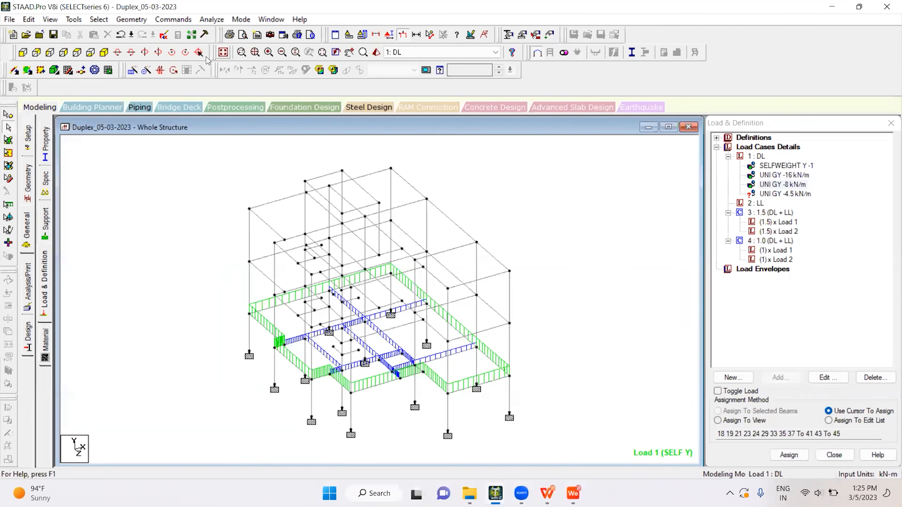
left_click(23, 52)
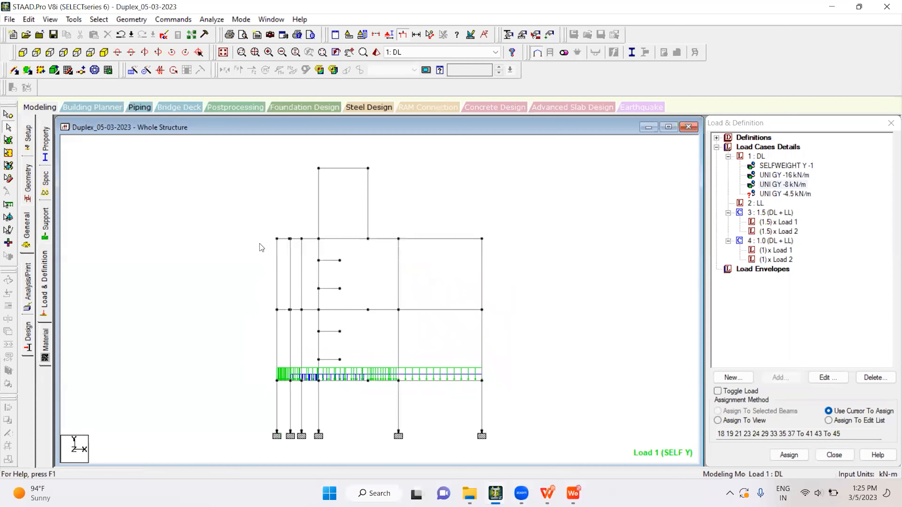
left_click_drag(240, 237, 466, 244)
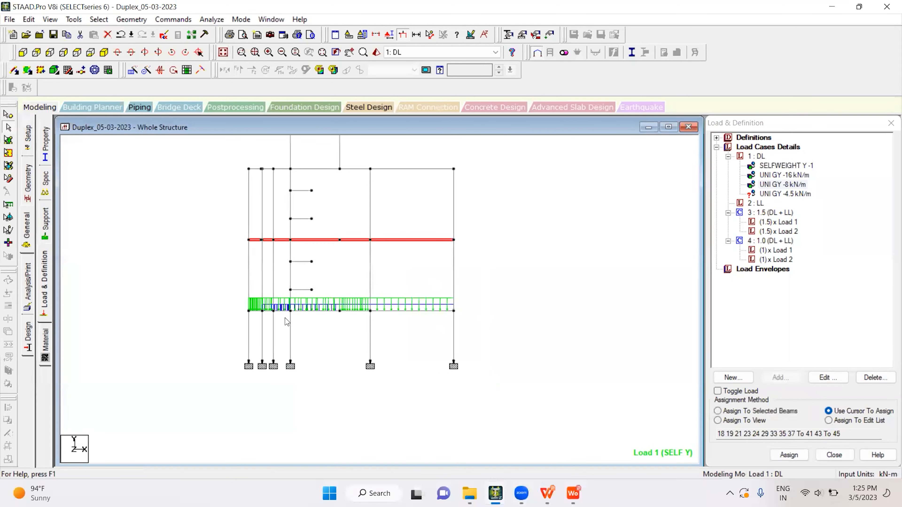
left_click_drag(248, 329, 524, 412, "ctrl")
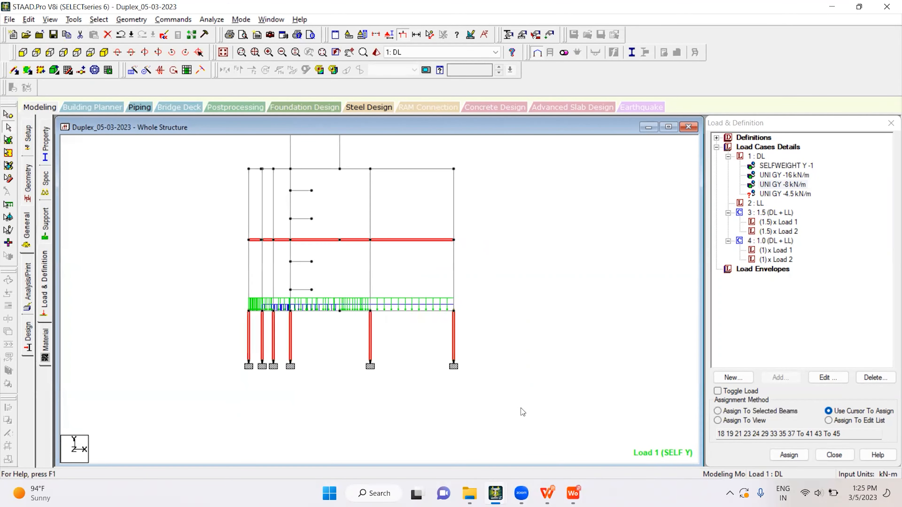
key("ctrl+v")
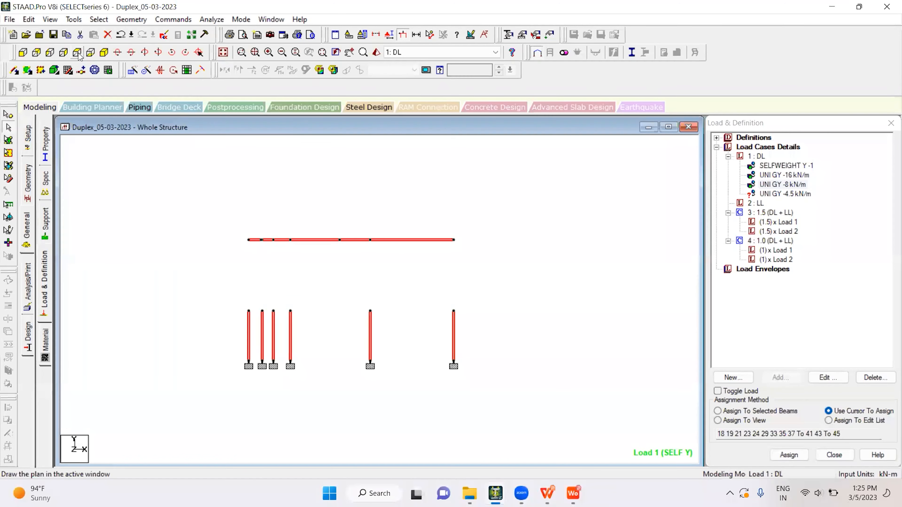
left_click(104, 52)
left_click(295, 162)
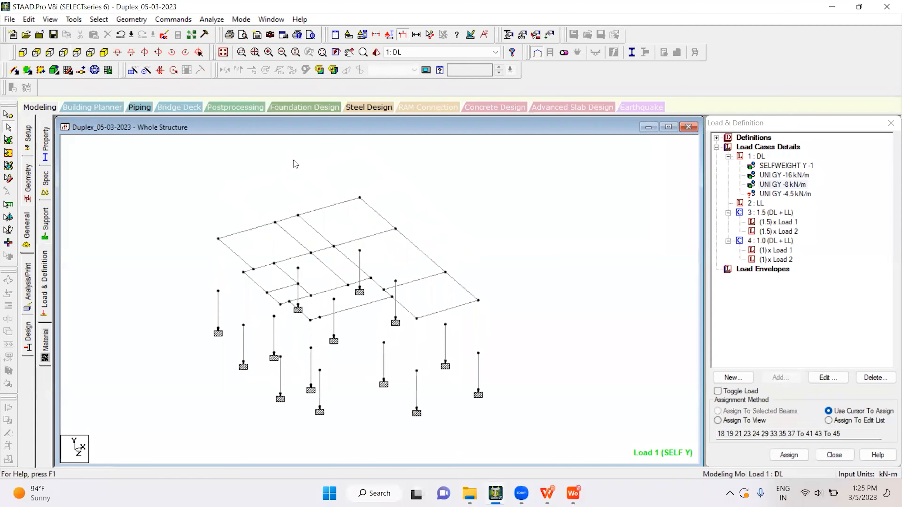
Assign the -16 kN/m uniform load to the outer perimeter beams of the second level, selecting them in plan view.
left_click(79, 55)
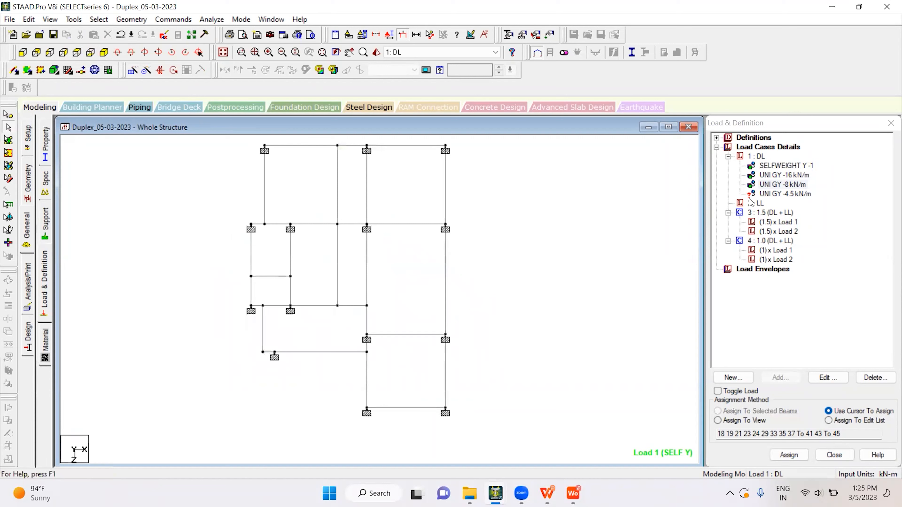
left_click(782, 175)
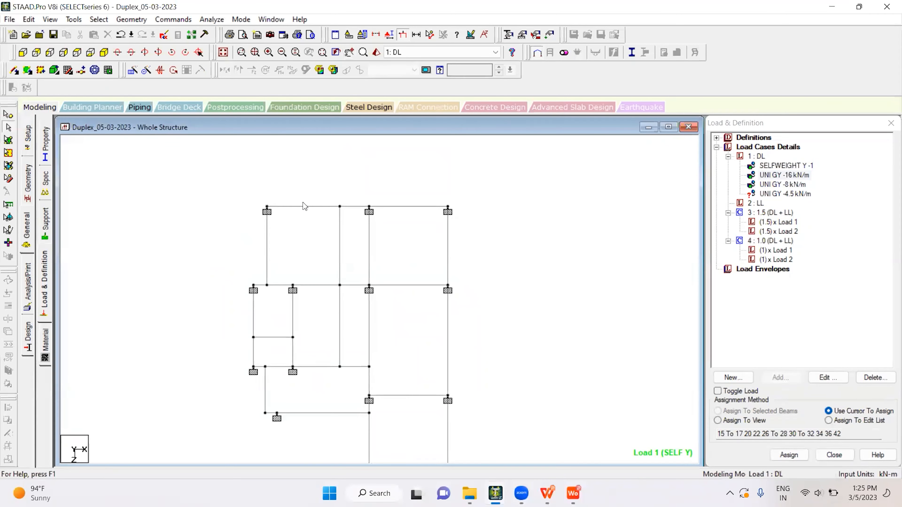
left_click(356, 206)
left_click(395, 207)
left_click(448, 249)
left_click(449, 332)
scroll(509, 264, "down", 5)
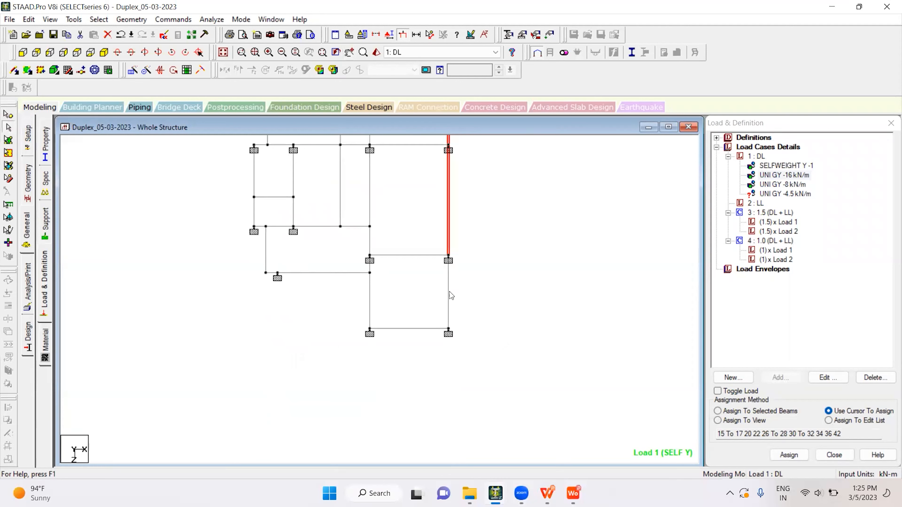
left_click(420, 328)
left_click(369, 291)
left_click(340, 274)
left_click(266, 269)
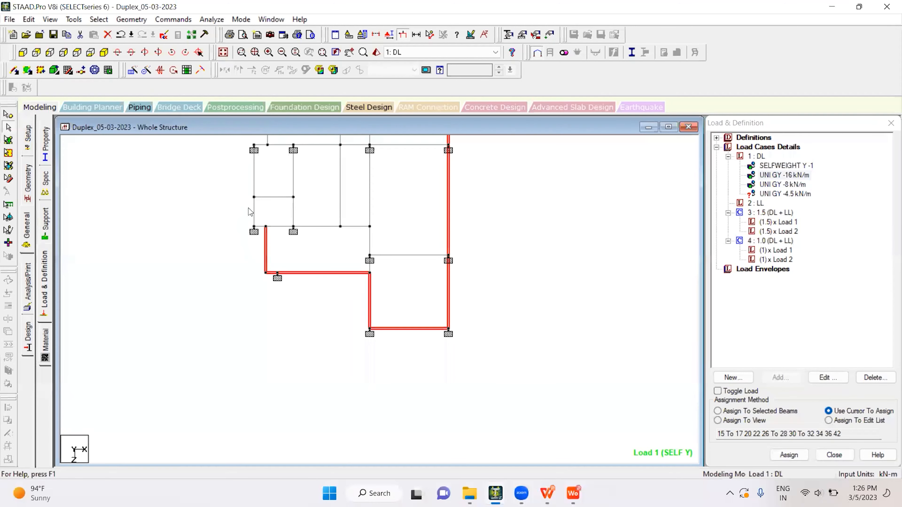
middle_click_drag(280, 214, 267, 307)
left_click(247, 274)
left_click(254, 239)
left_click(260, 214)
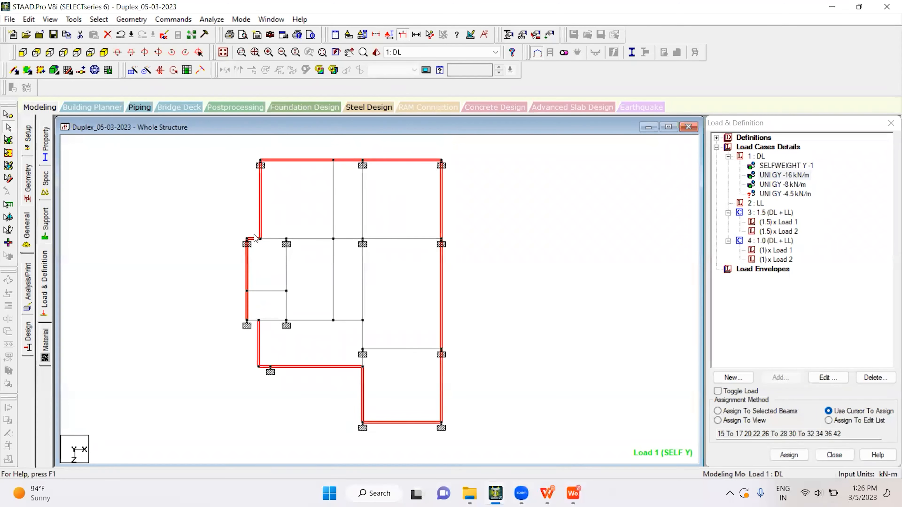
left_click(103, 52)
left_click(747, 412)
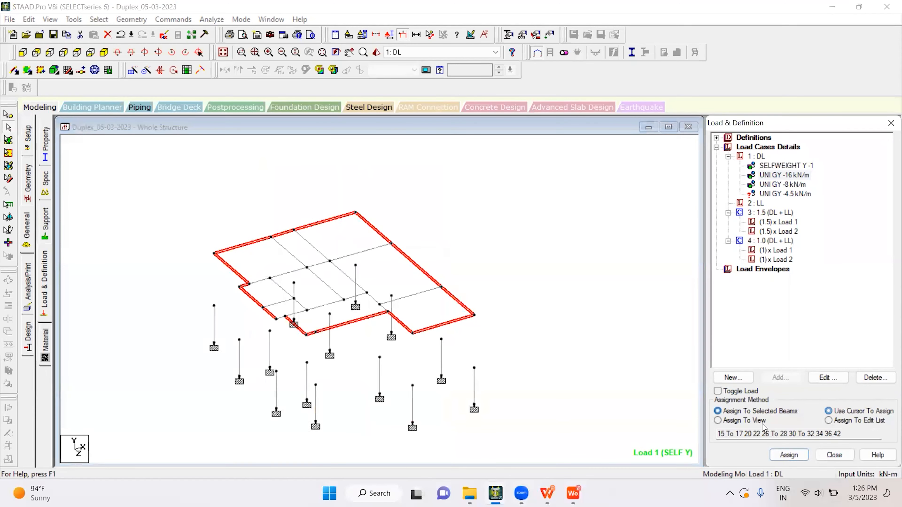
left_click(789, 455)
left_click(816, 327)
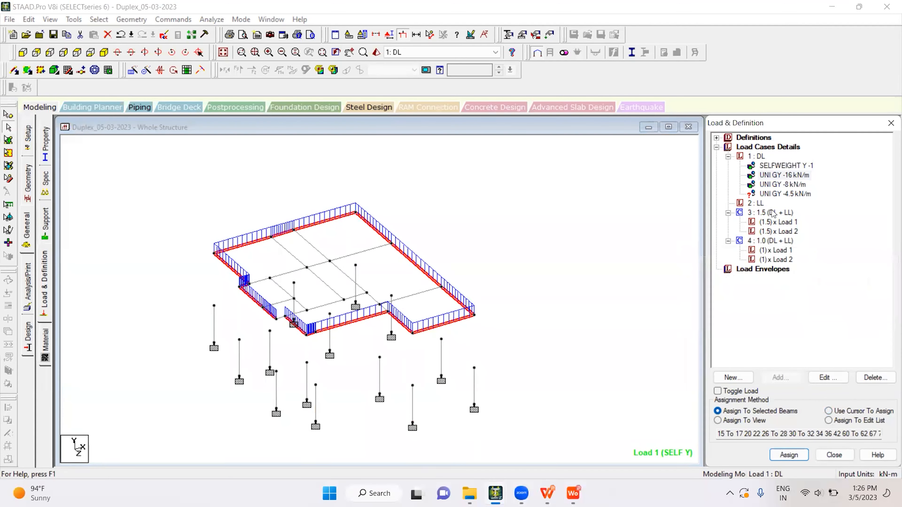
Assign the -8 kN/m uniform load to all interior beams of the second level using Assign To Selected Beams.
left_click(778, 185)
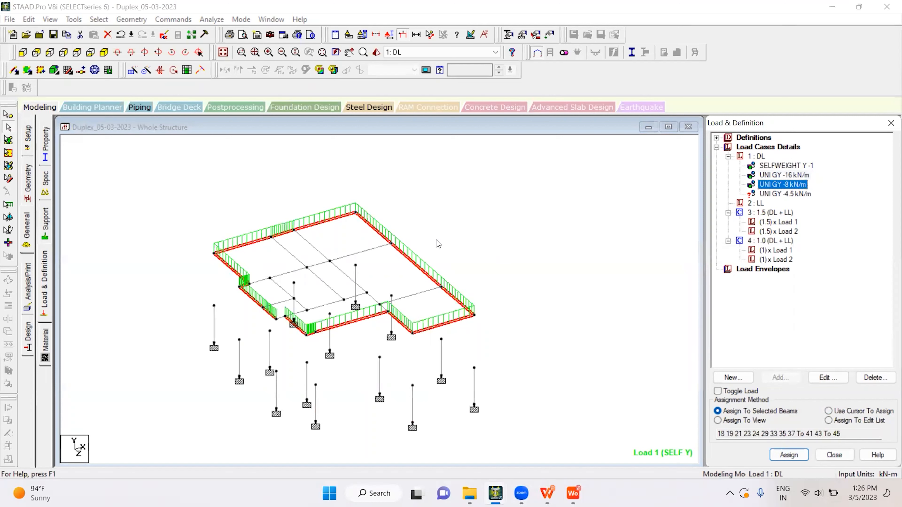
left_click(321, 260)
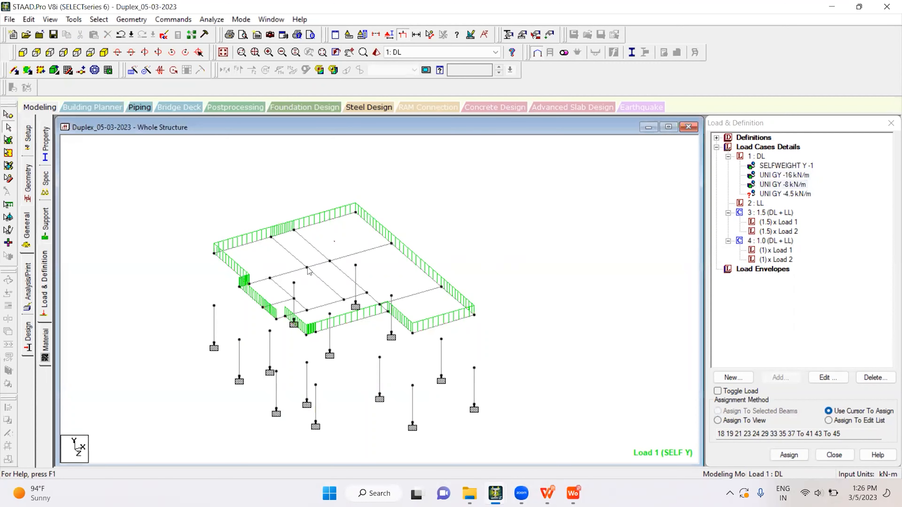
left_click(334, 260)
left_click(323, 255)
left_click(337, 268)
left_click(263, 281)
left_click(282, 288)
left_click(281, 305)
left_click(305, 311)
left_click(281, 321)
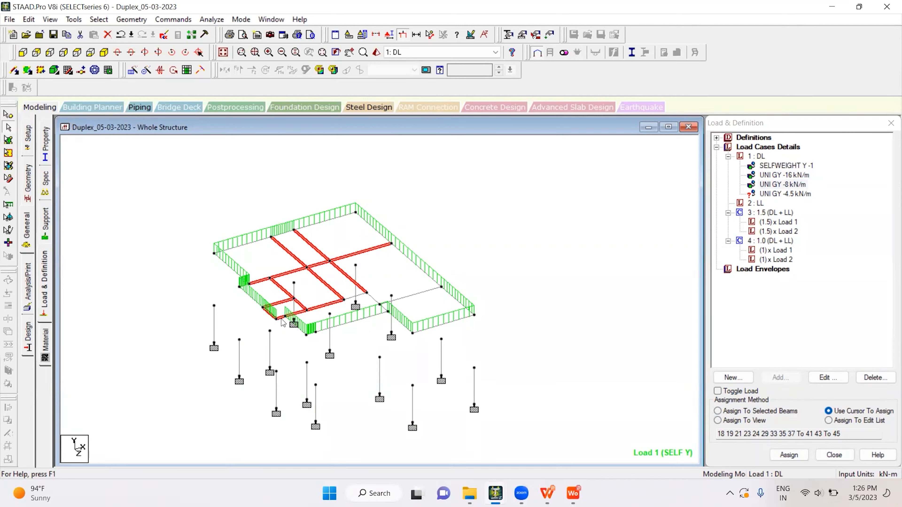
left_click(355, 296)
key("Down")
key("Down")
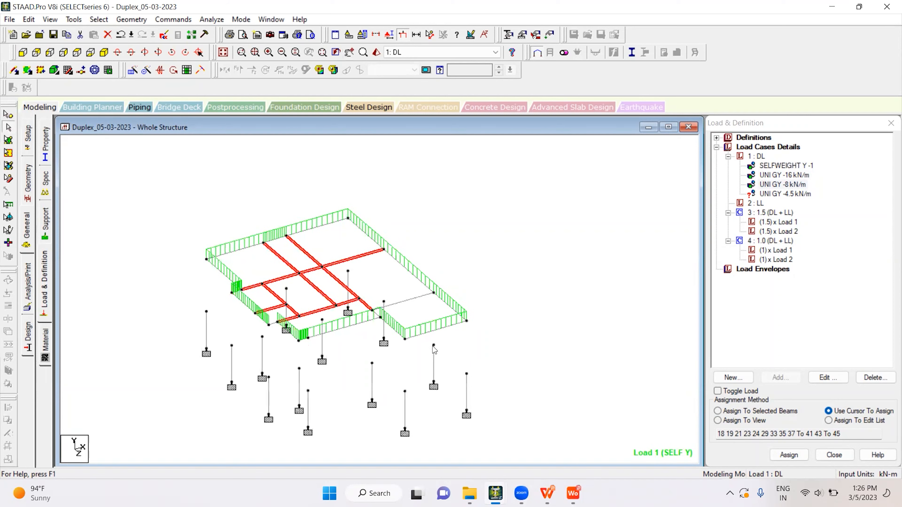
key("Down")
key("Down")
key("Down")
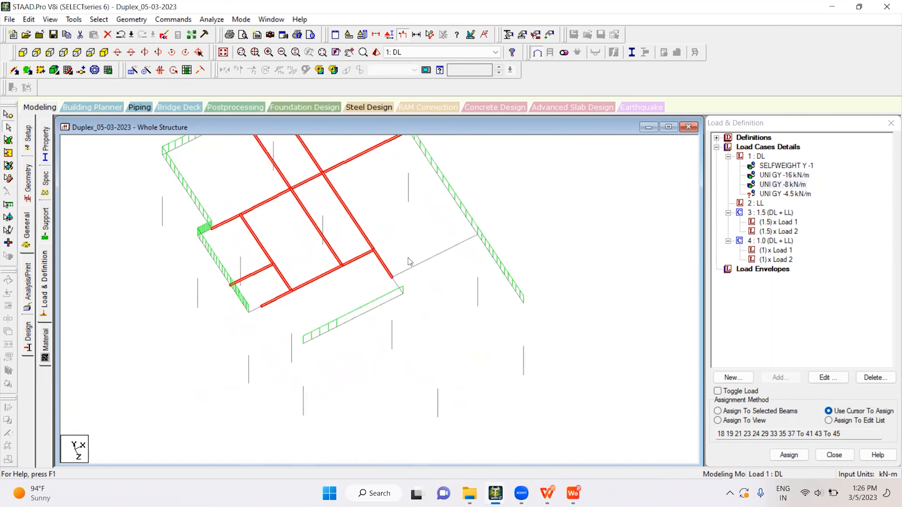
left_click(423, 276)
left_click(400, 298)
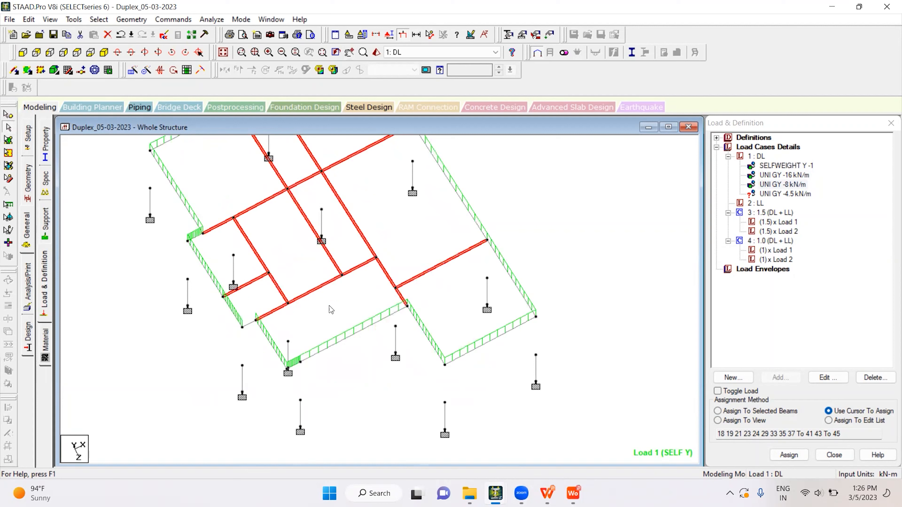
left_click(103, 52)
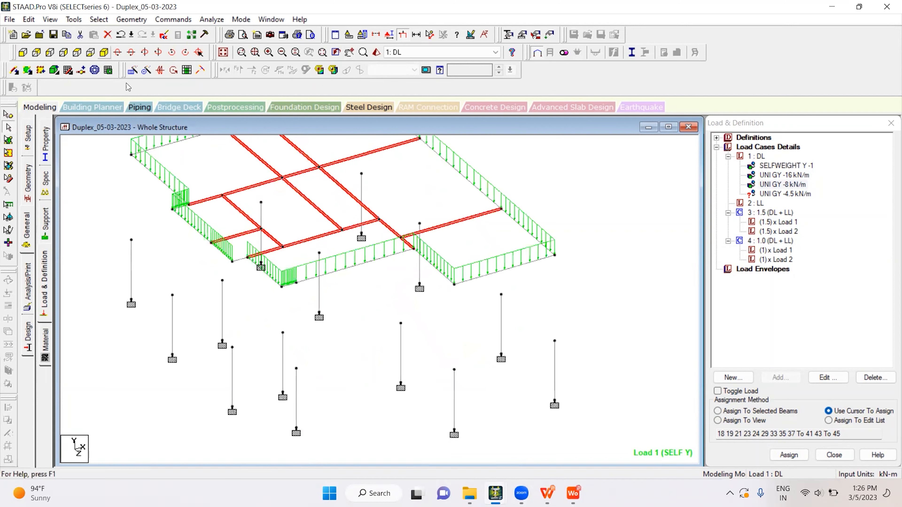
middle_click_drag(301, 224, 312, 295)
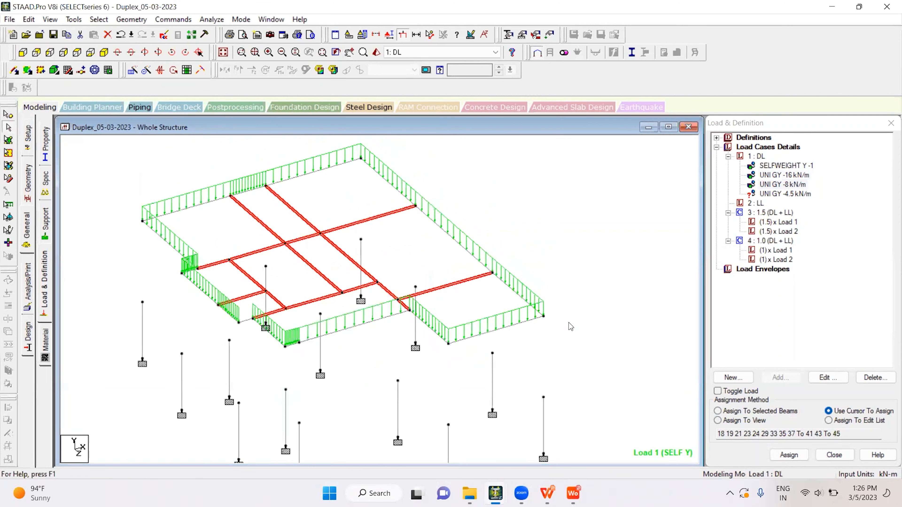
left_click(760, 413)
left_click(789, 455)
left_click(820, 324)
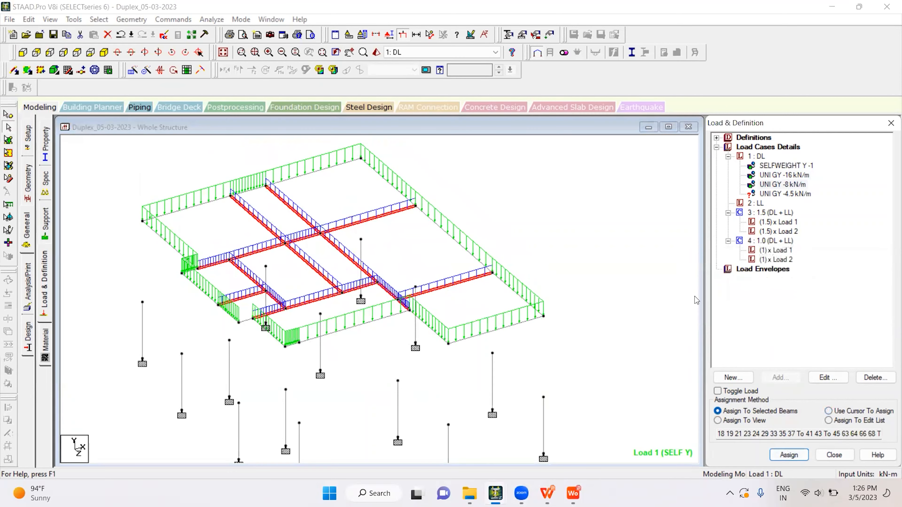
Assign the -16 kN/m uniform load to the short unloaded perimeter beam near the front corner of the second level.
left_click(778, 193)
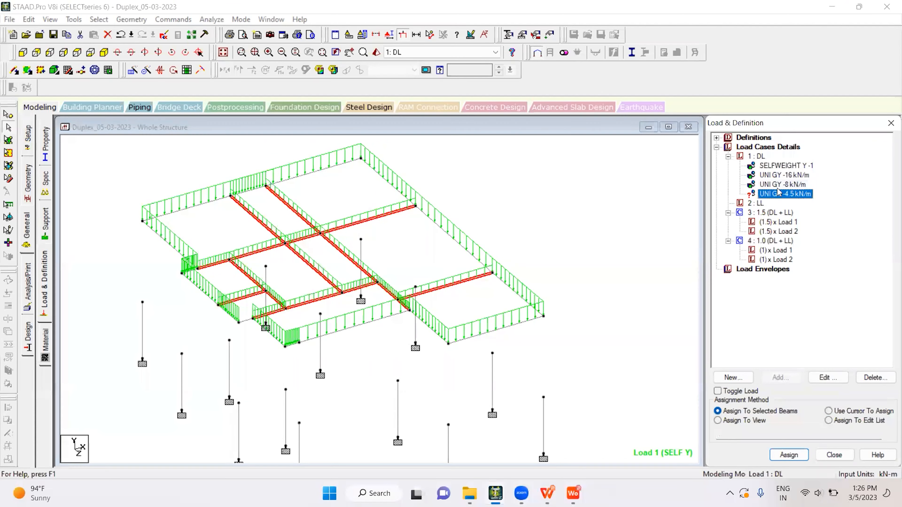
left_click(783, 174)
left_click(247, 321)
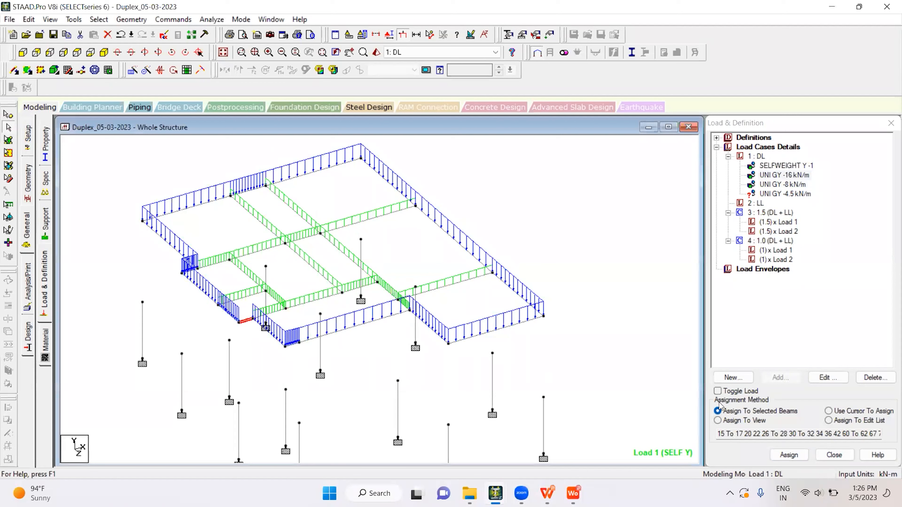
left_click(789, 455)
left_click(819, 324)
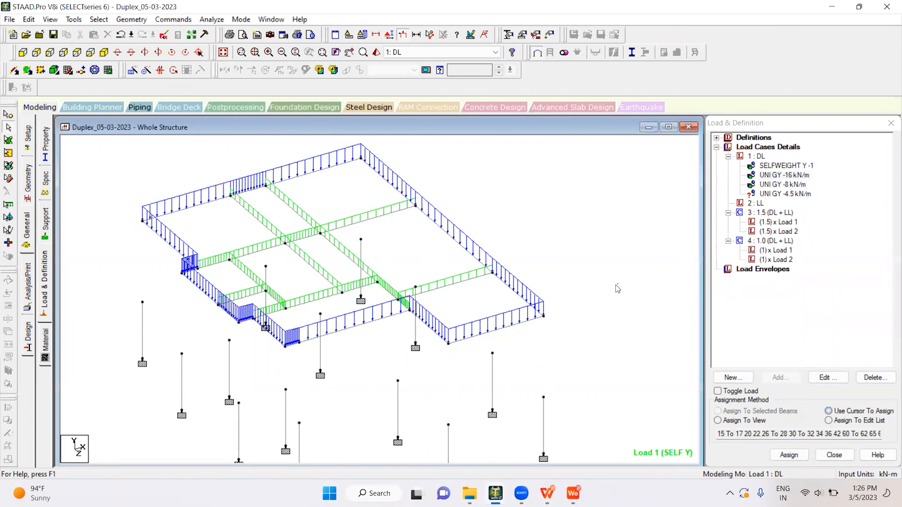
Restore the whole structure and isolate the third beam level together with the base columns in the front view.
left_click(224, 52)
left_click(23, 52)
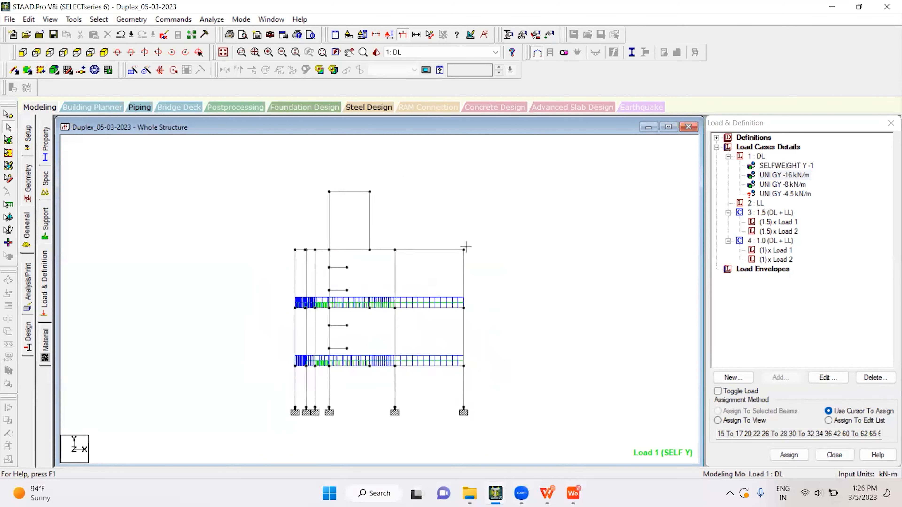
left_click(464, 250)
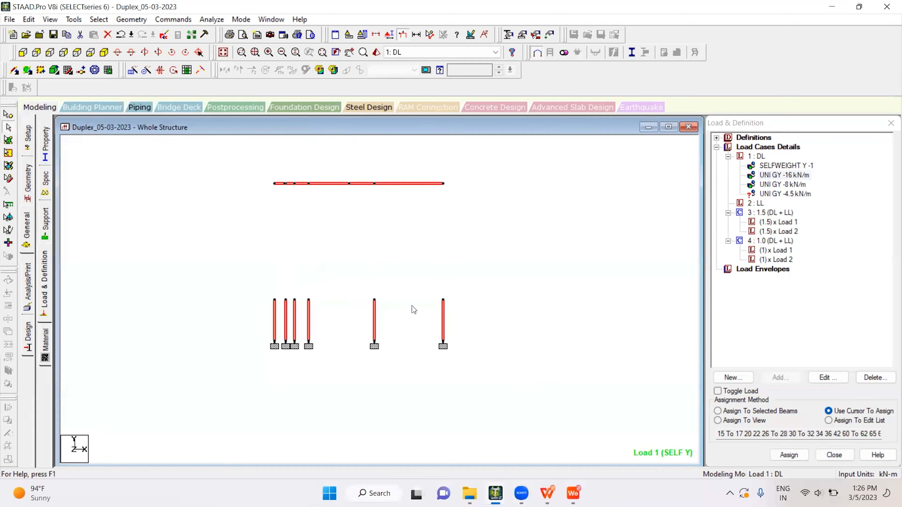
Assign the -4.5 kN/m uniform load to all outer perimeter beams of the third level using Assign To Selected Beams.
left_click(103, 53)
middle_click_drag(289, 222, 294, 352)
scroll(294, 352, "up", 2)
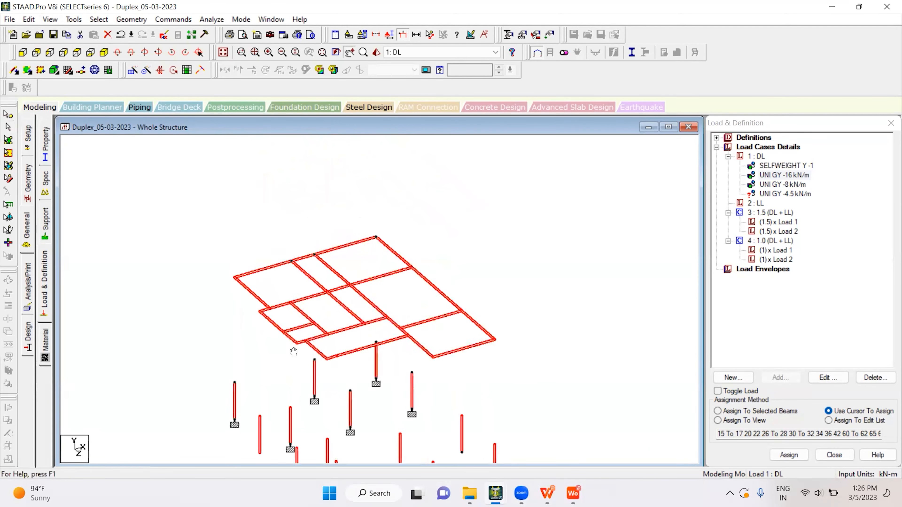
middle_click_drag(372, 312, 376, 232)
left_click(430, 217)
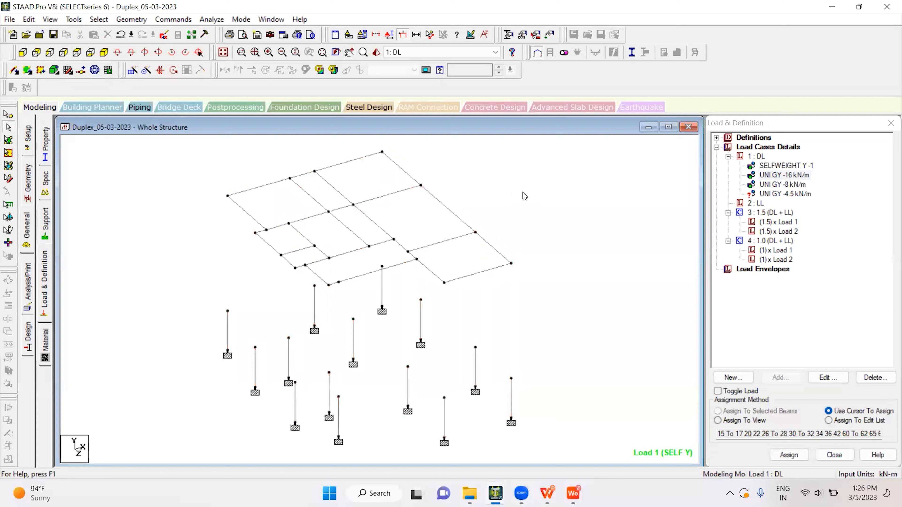
left_click(765, 194)
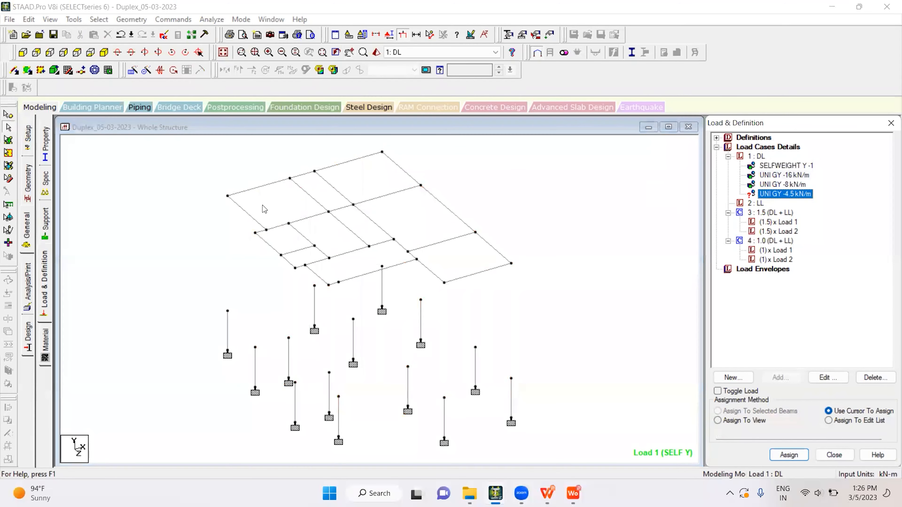
left_click(254, 193)
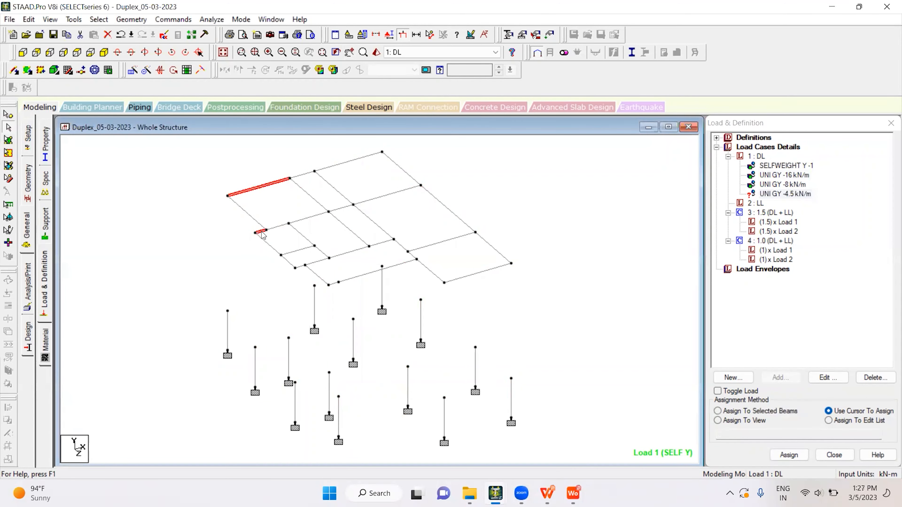
left_click(271, 247)
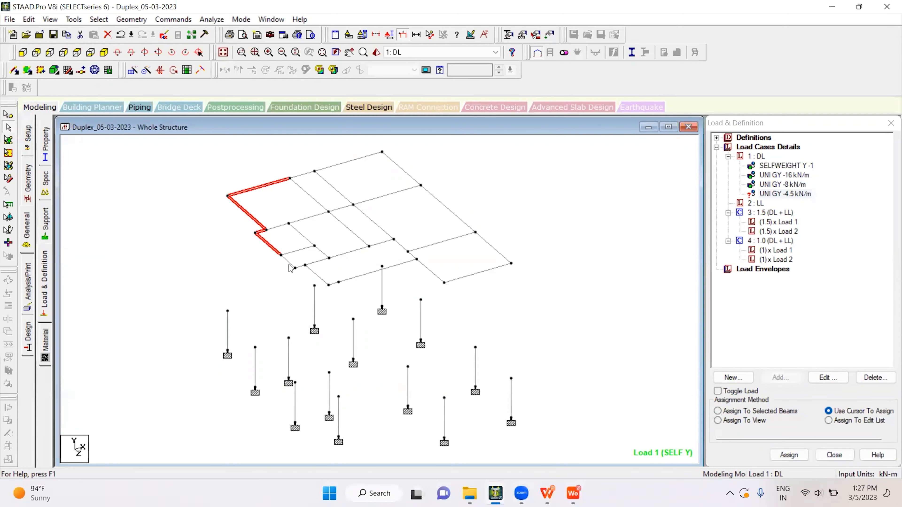
left_click(300, 267, "ctrl")
left_click(320, 279, "ctrl")
left_click(331, 284, "ctrl")
left_click(358, 277)
left_click(440, 277)
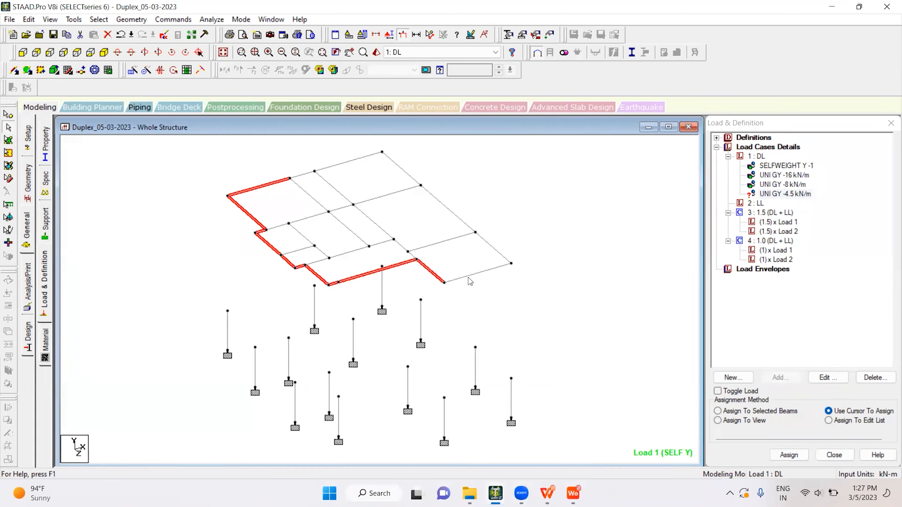
left_click(470, 277)
left_click(510, 261)
left_click(456, 215)
left_click(402, 169)
left_click(340, 164)
left_click(302, 175)
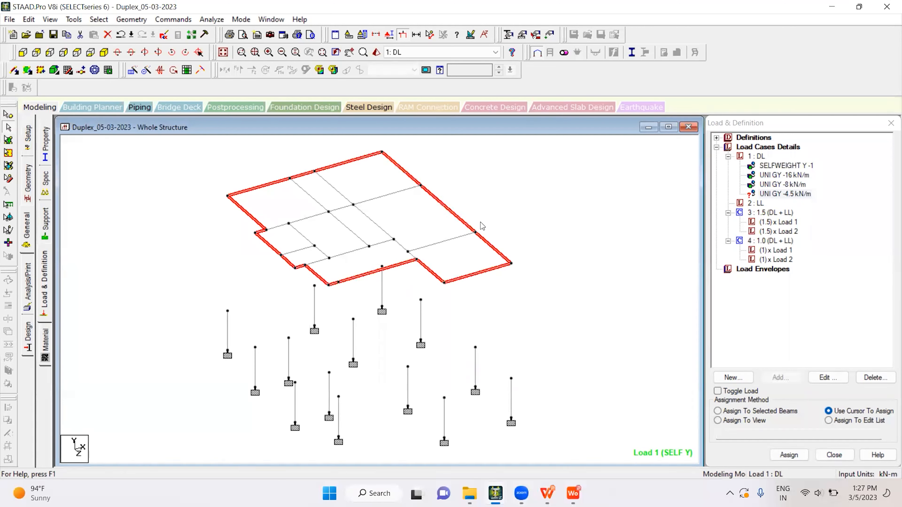
left_click(755, 412)
left_click(789, 455)
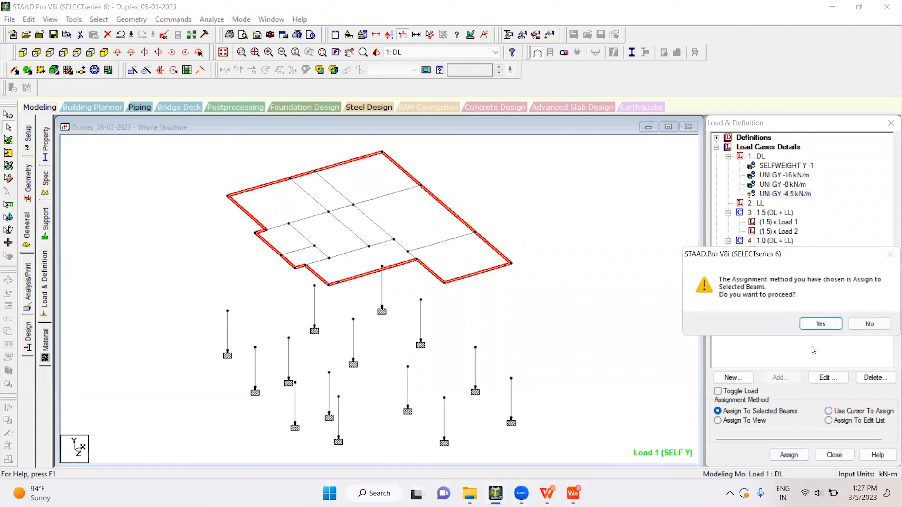
left_click(819, 323)
Assign the -16 kN/m uniform load to the third-level beams enclosing the staircase opening using Assign To Selected Beams.
left_click(787, 175)
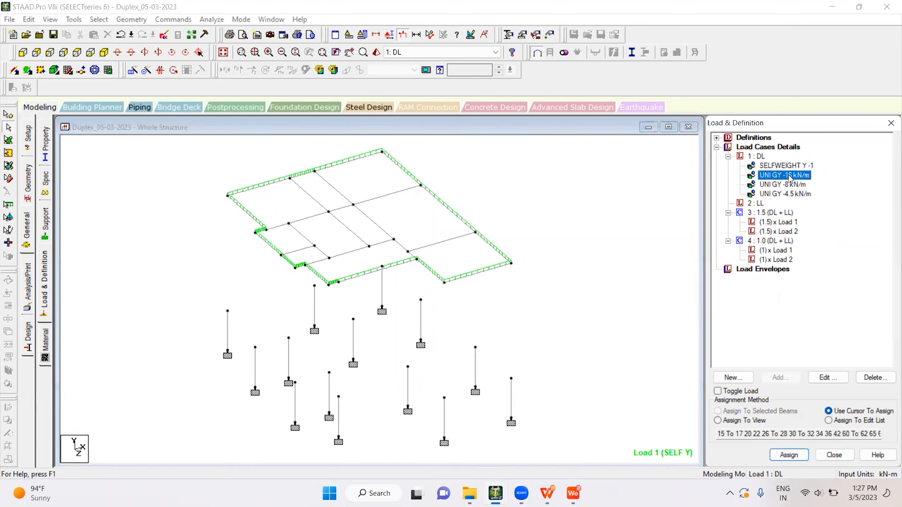
left_click(308, 219)
left_click(301, 234)
left_click(321, 251)
left_click(349, 252)
left_click(353, 234)
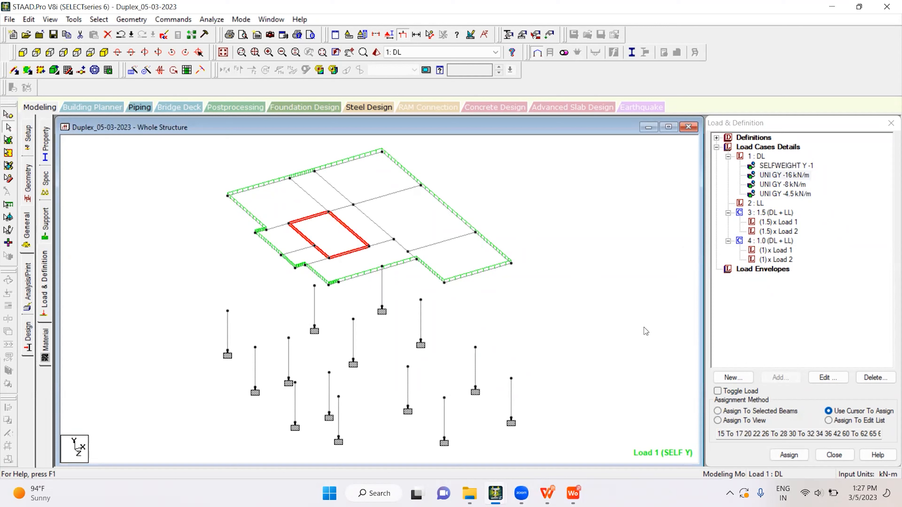
left_click(742, 410)
left_click(787, 455)
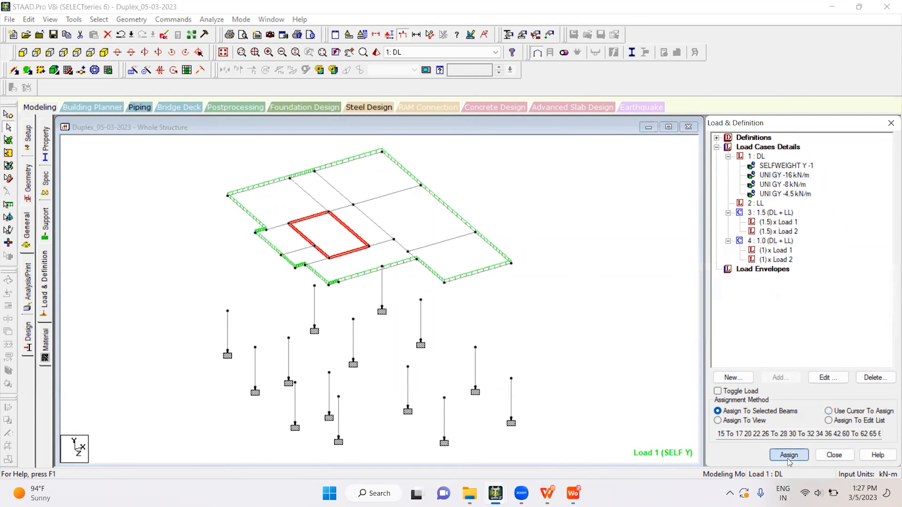
left_click(824, 323)
left_click(572, 267)
key("ctrl+F5")
key("Return")
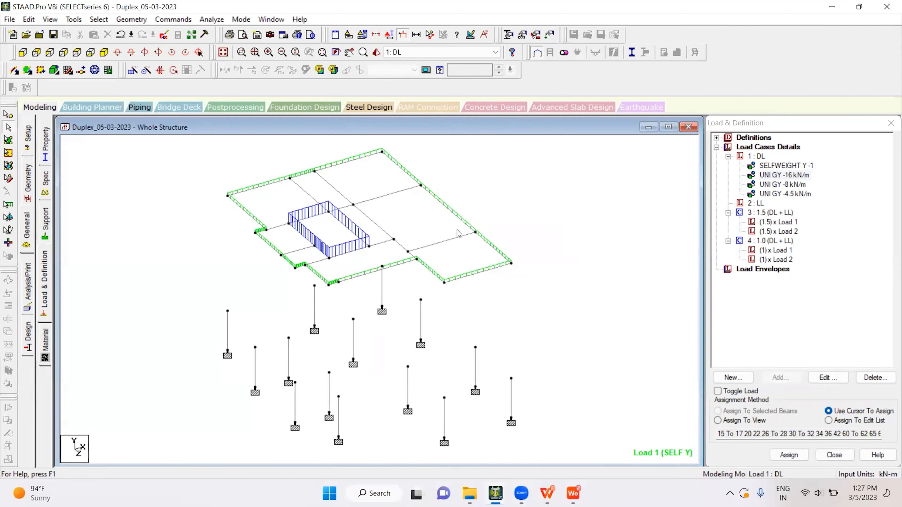
Restore the whole structure, then show only the members around the staircase bay in a new view with isometric orientation.
left_click(223, 53)
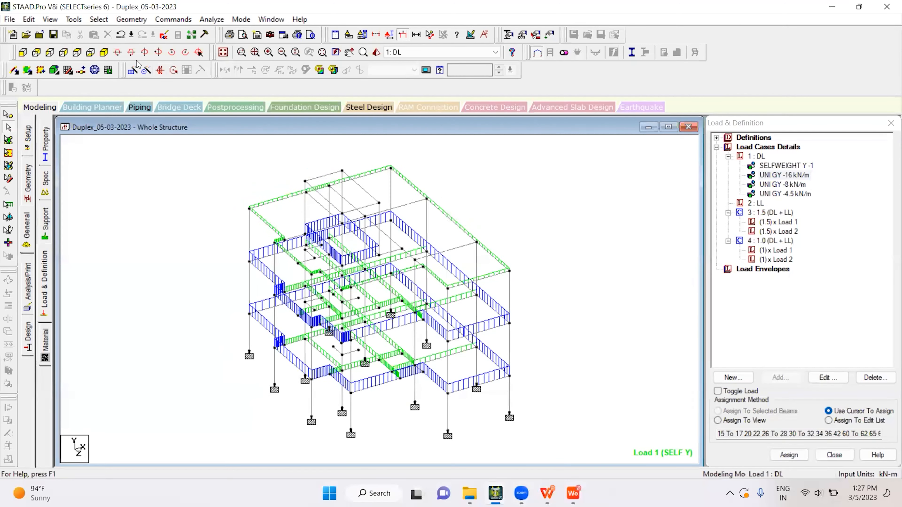
left_click(77, 52)
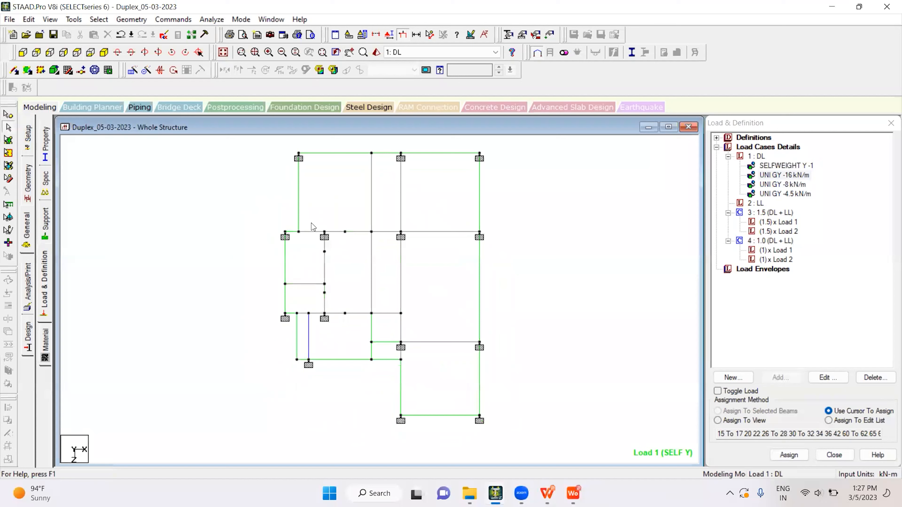
left_click(376, 318)
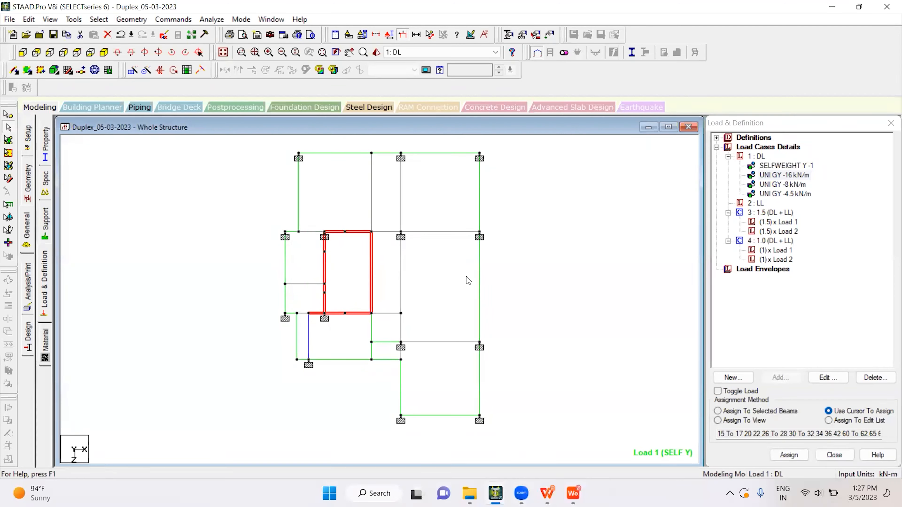
right_click(541, 240)
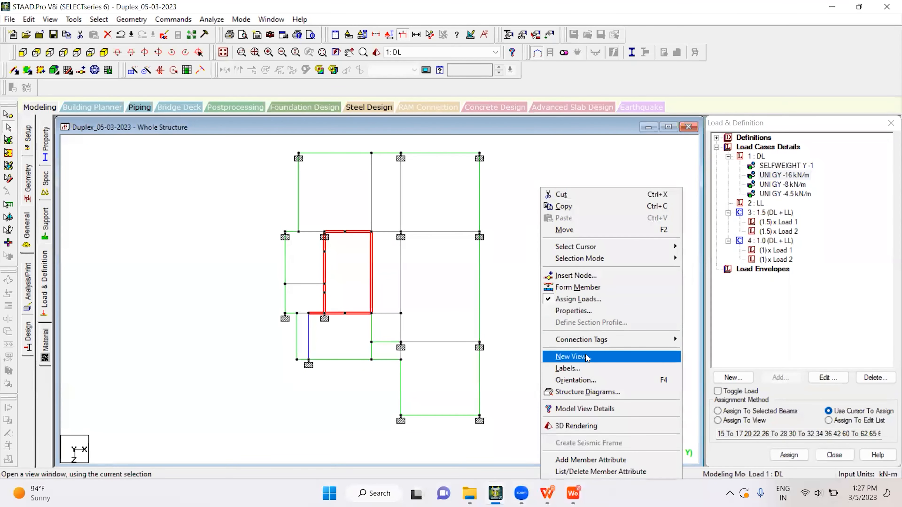
key("Return")
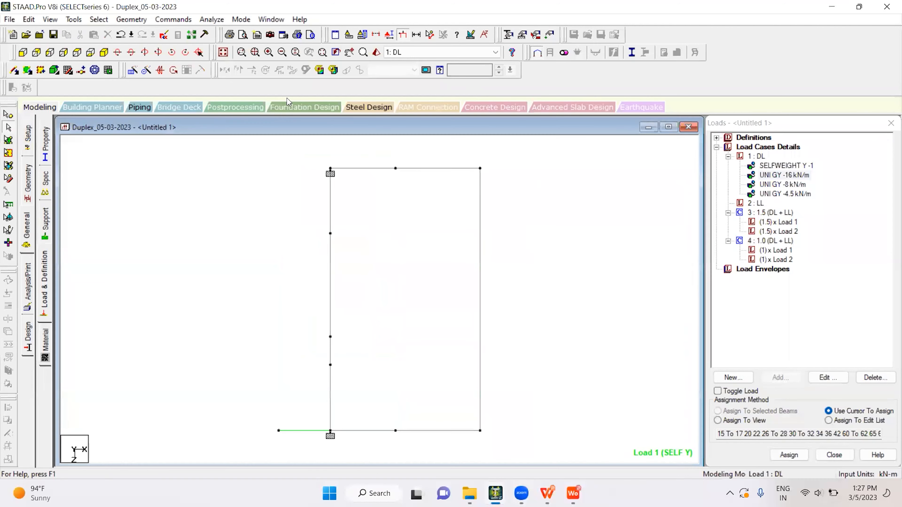
left_click(104, 52)
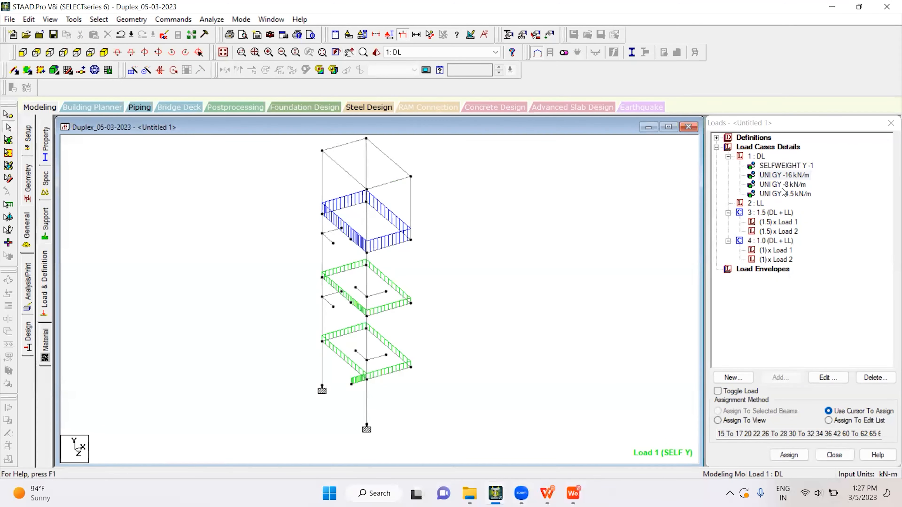
left_click(787, 175)
left_click(756, 156)
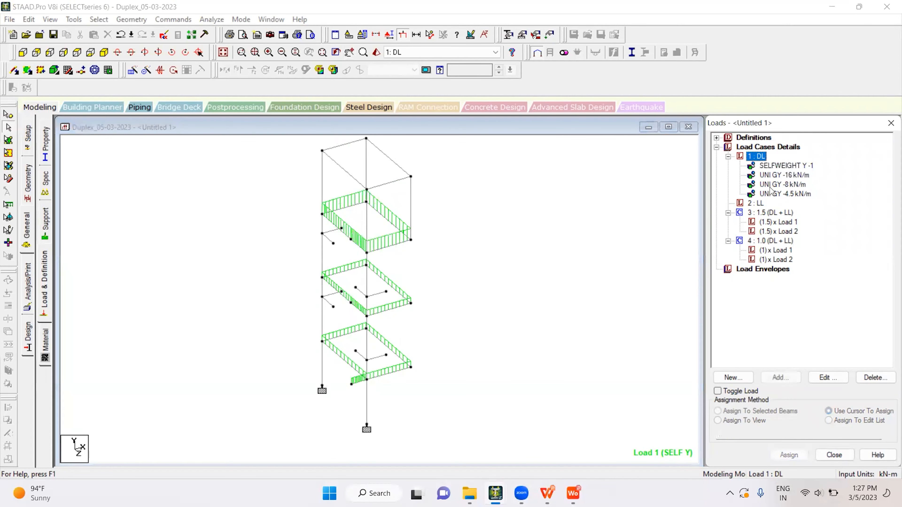
left_click(780, 377)
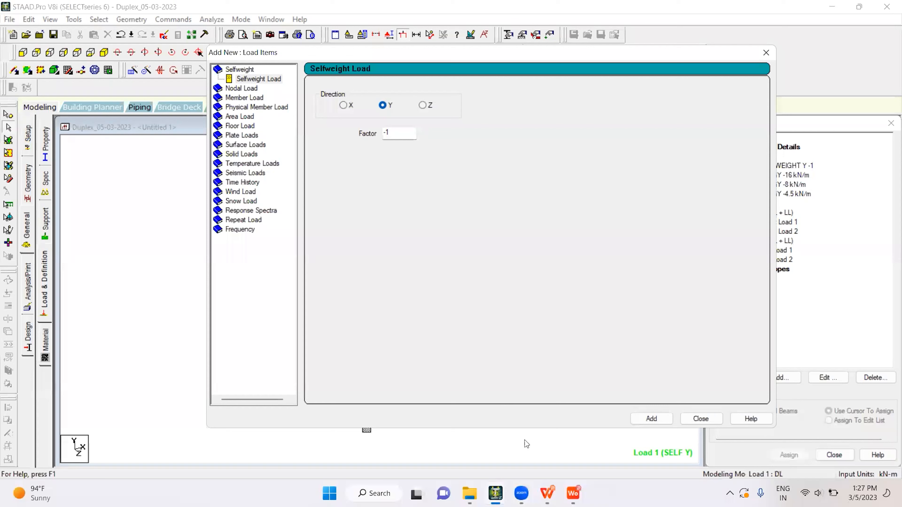
Switch to the working presentation in WPS Office and show slide 20 with the staircase dead load calculation.
left_click(570, 492)
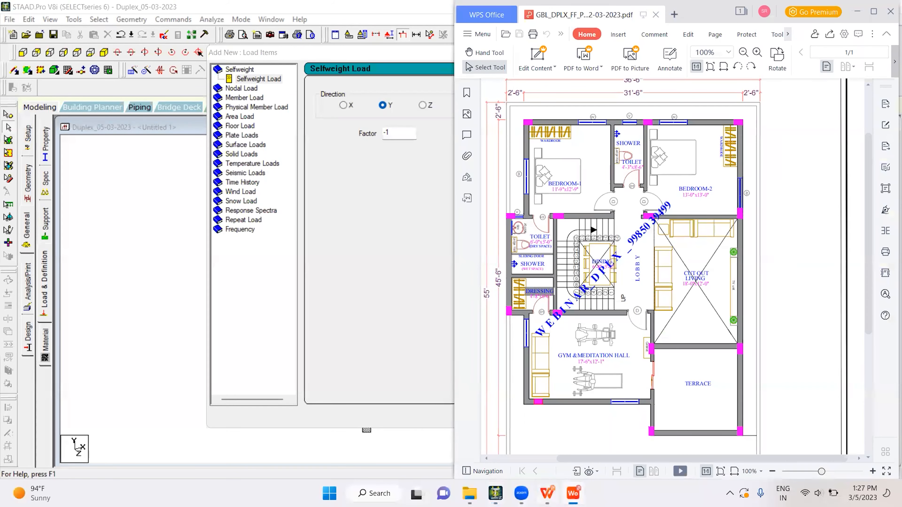
mouse_move(547, 493)
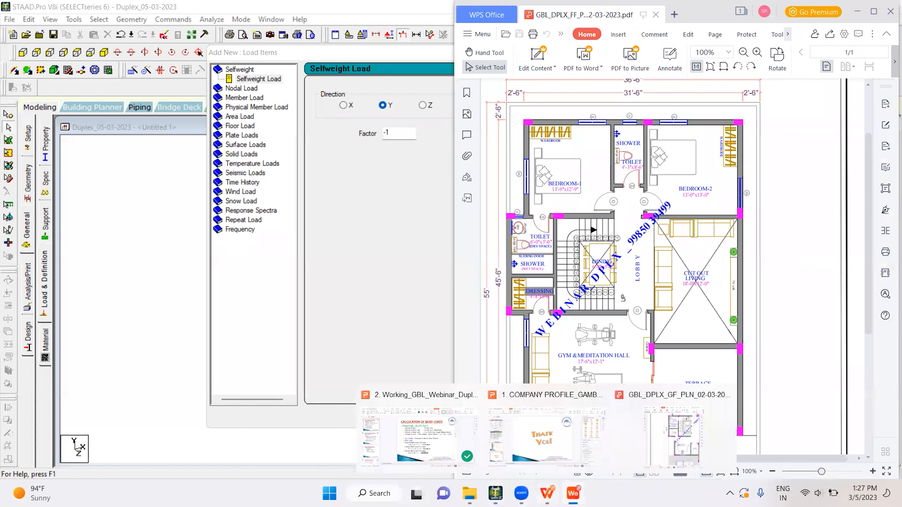
left_click(440, 441)
left_click(577, 320)
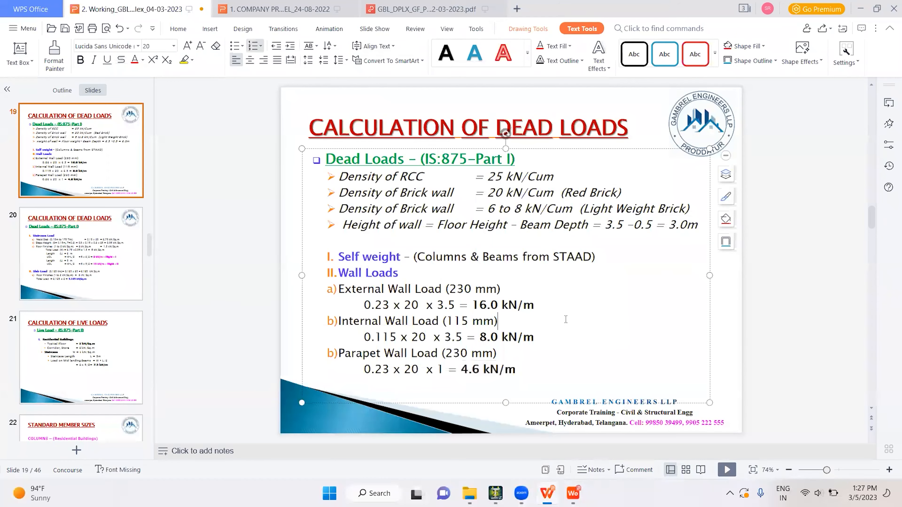
left_click(119, 297)
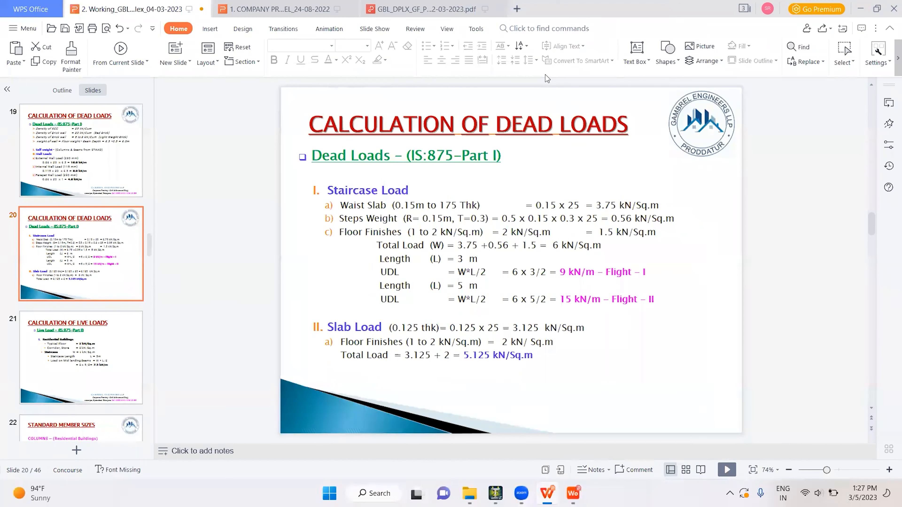
Sketch the stair flight profile on the slide and mark the waist slab thickness, its 0.15 x 25 product and the resulting load.
mouse_move(655, 253)
left_mouse_down()
mouse_move(679, 245)
mouse_move(734, 268)
left_mouse_up()
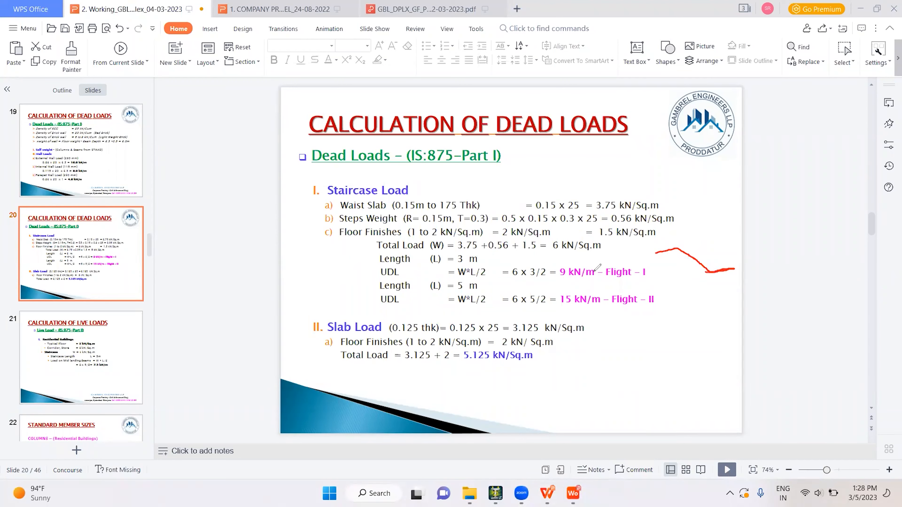
mouse_move(566, 195)
left_mouse_down()
mouse_move(534, 191)
mouse_move(558, 209)
mouse_move(579, 207)
left_mouse_up()
mouse_move(424, 191)
left_mouse_down()
mouse_move(388, 210)
mouse_move(470, 200)
mouse_move(401, 191)
left_mouse_up()
mouse_move(616, 195)
left_mouse_down()
mouse_move(597, 196)
mouse_move(582, 212)
mouse_move(553, 189)
left_mouse_up()
mouse_move(619, 200)
left_mouse_down()
mouse_move(589, 198)
mouse_move(631, 194)
mouse_move(618, 188)
left_mouse_up()
left_click_drag(685, 192, 686, 192)
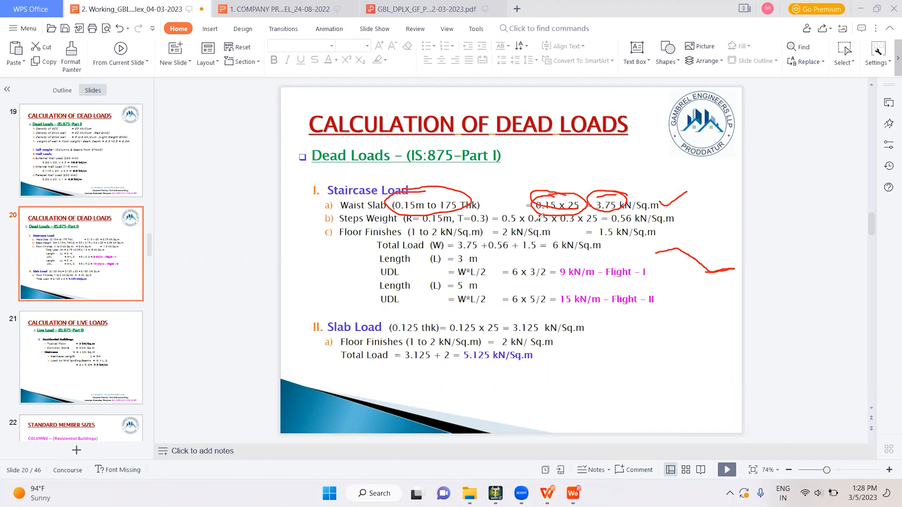
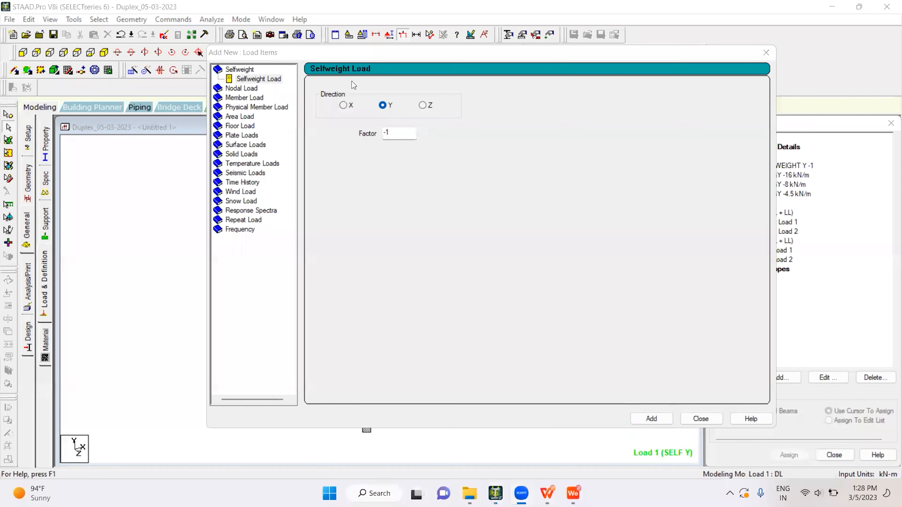
Close the load items dialog and measure the node-to-node distances for the two lower staircase flights.
left_click(402, 131)
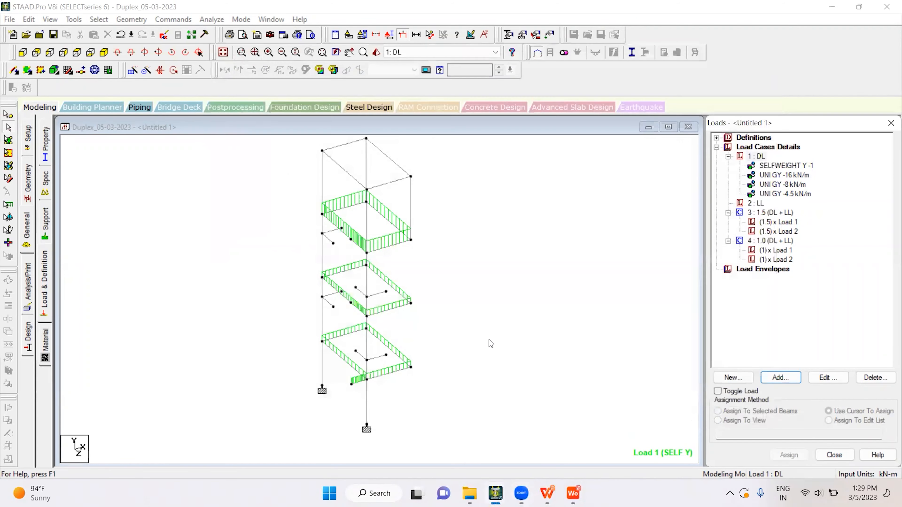
left_click(701, 419)
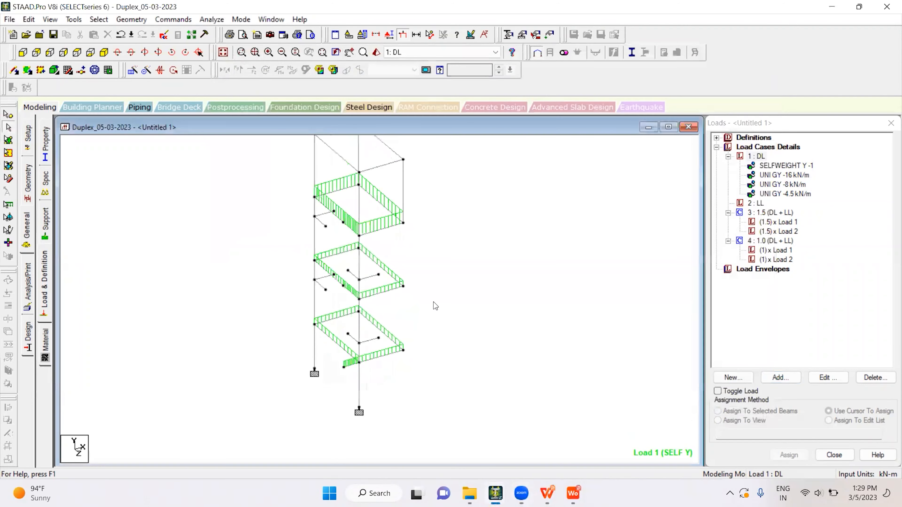
left_click(199, 72)
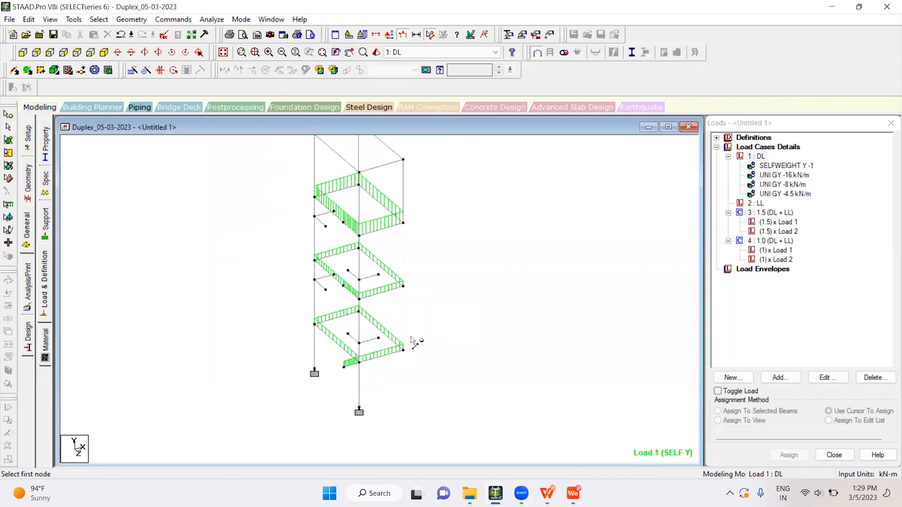
left_click(404, 350)
left_click(407, 357)
scroll(423, 359, "up", 3)
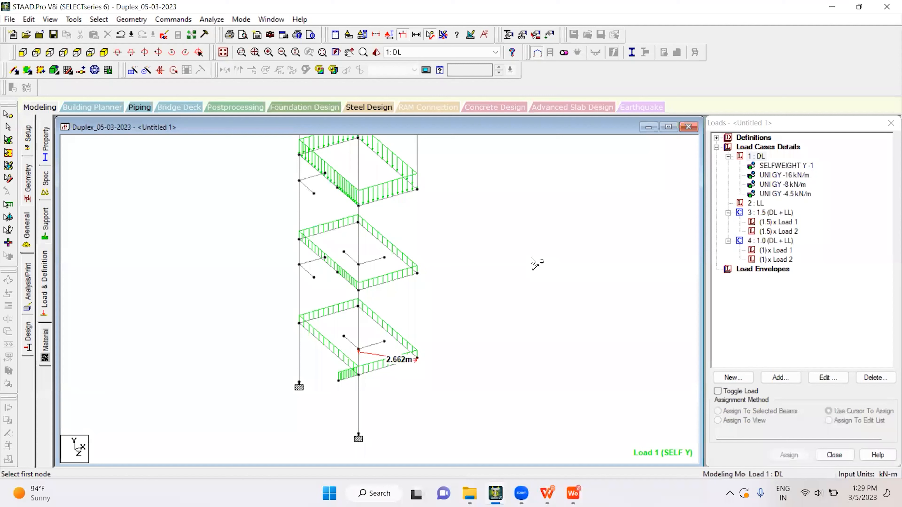
left_click(303, 265)
left_click(359, 350)
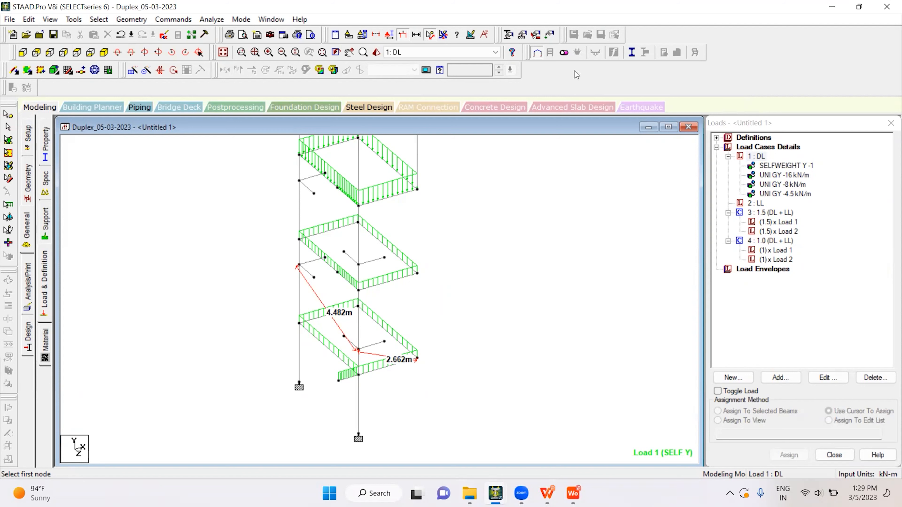
Add GY uniform force items of -9 kN/m and -15 kN/m to the DL load case and close the load items dialog.
left_click(760, 156)
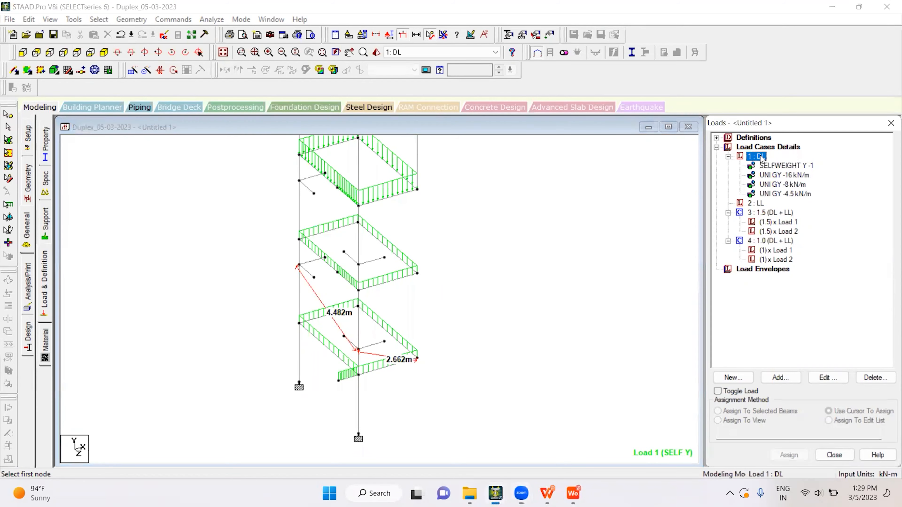
left_click(780, 377)
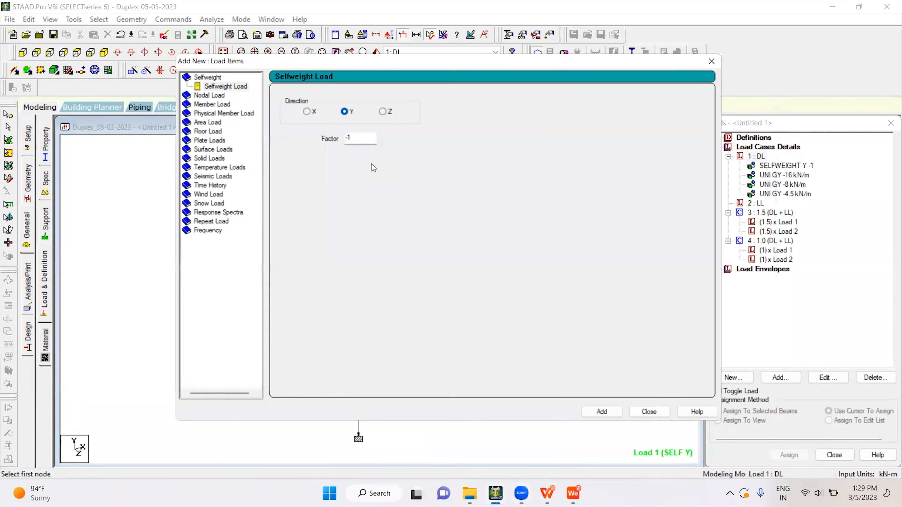
left_click(207, 101)
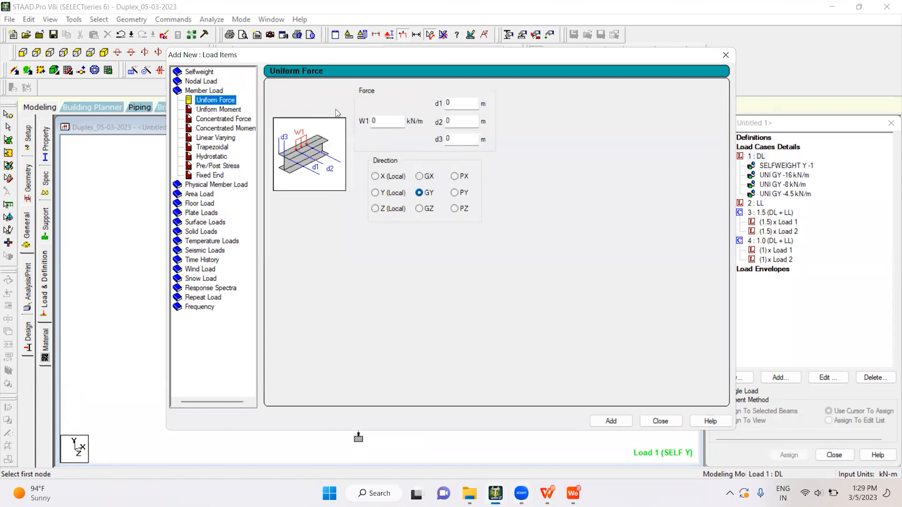
double_click(385, 120)
type("-")
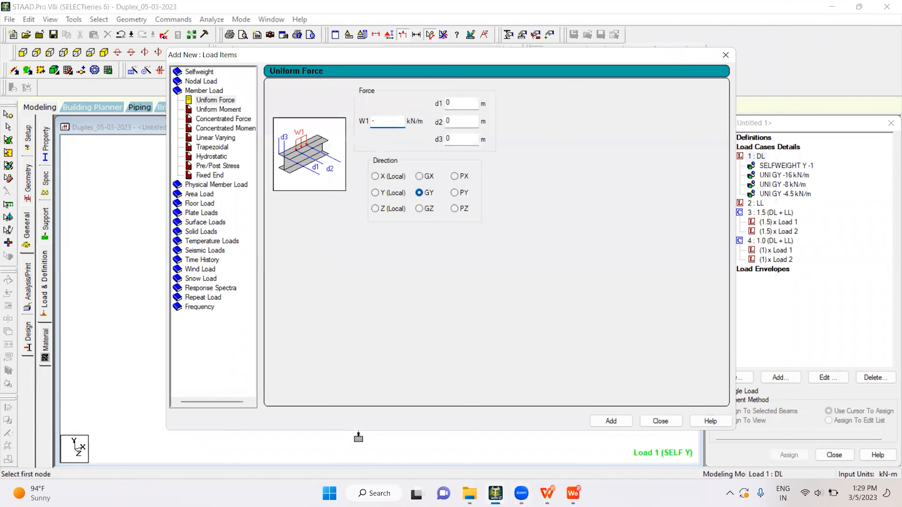
type("9")
key("Return")
type("-15")
key("Return")
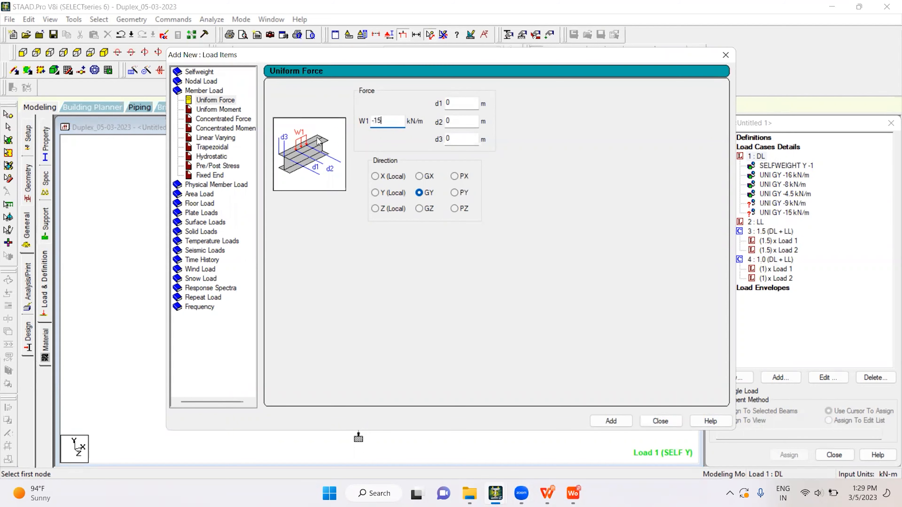
left_click(643, 419)
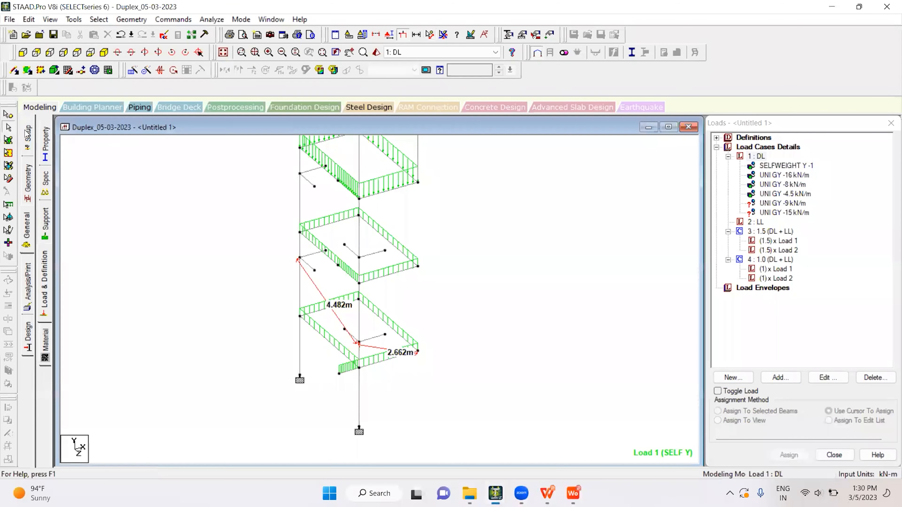
Assign the -9 kN/m uniform load to both beams of the lowest staircase landing, 152 and 153.
left_click(785, 204)
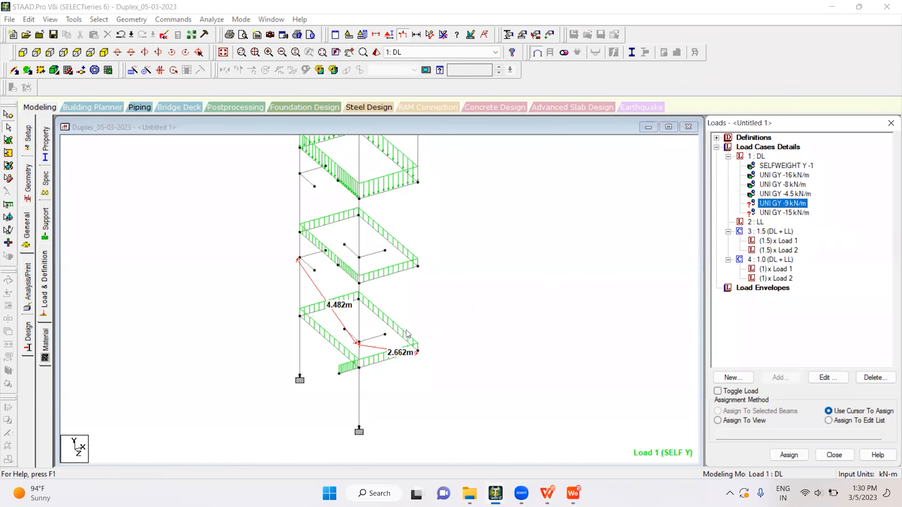
left_click(368, 341)
left_click(351, 336)
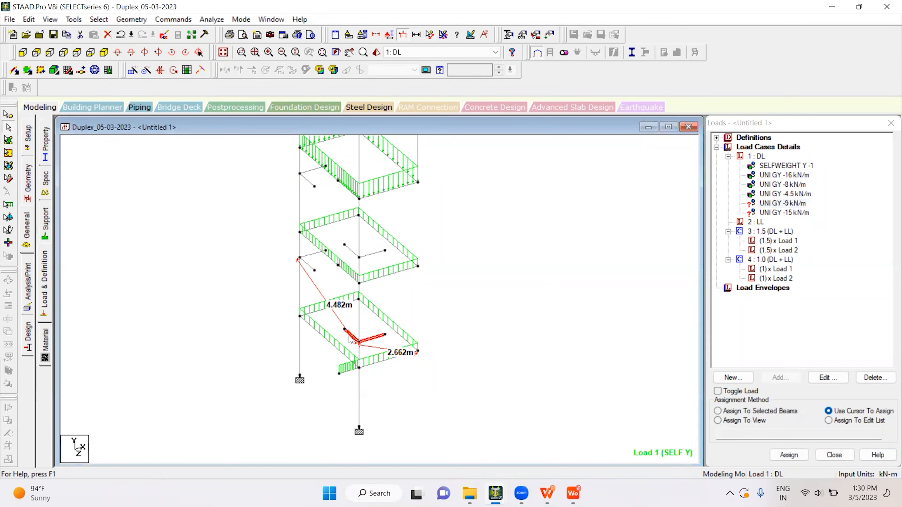
left_click(719, 411)
left_click(789, 455)
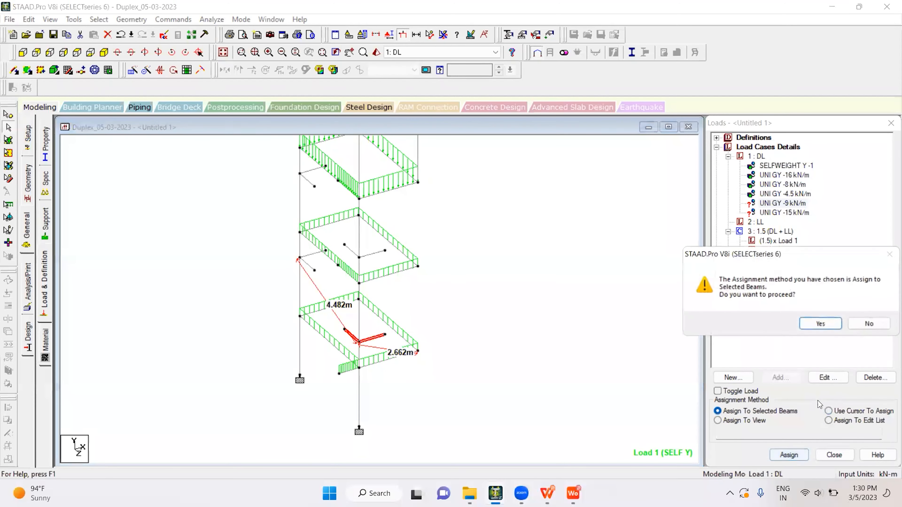
left_click(820, 329)
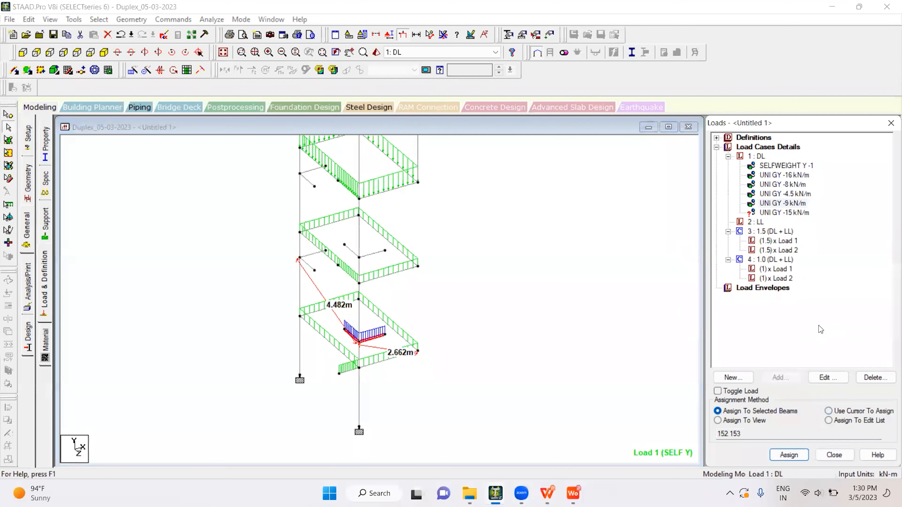
Clear the beam selection and undo the -9 kN/m assignment on the lowest staircase landing.
left_click(782, 214)
left_click(311, 268, "ctrl")
left_click(318, 253, "ctrl")
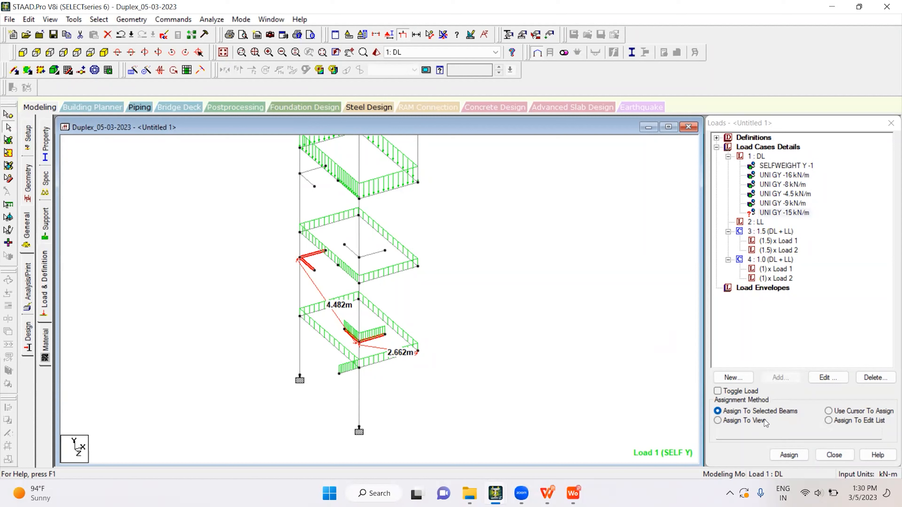
left_click(497, 354)
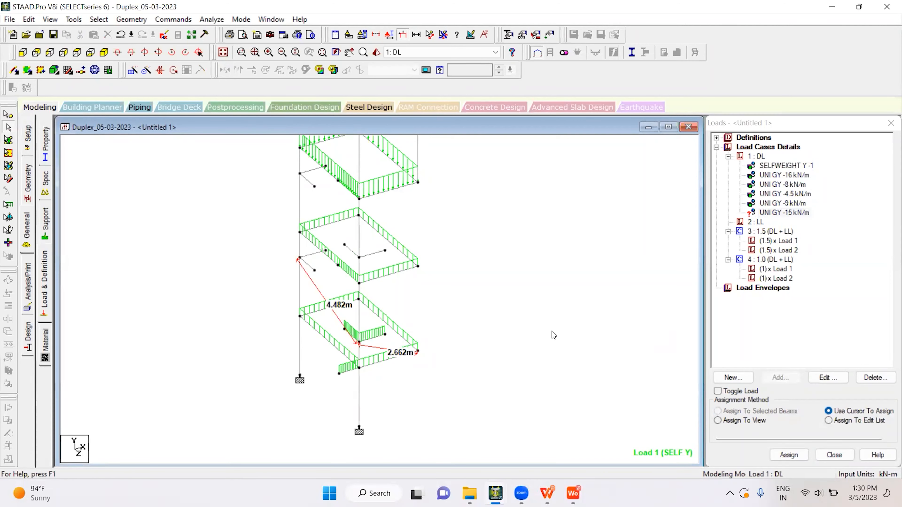
key("ctrl+z")
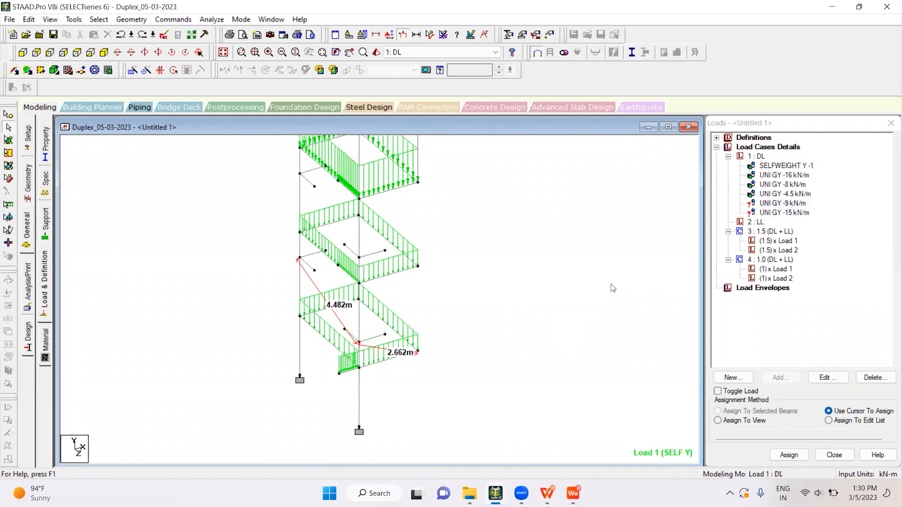
Assign the -9 kN/m uniform load to only beam 153 of the lowest staircase landing.
left_click(787, 204)
left_click(351, 336)
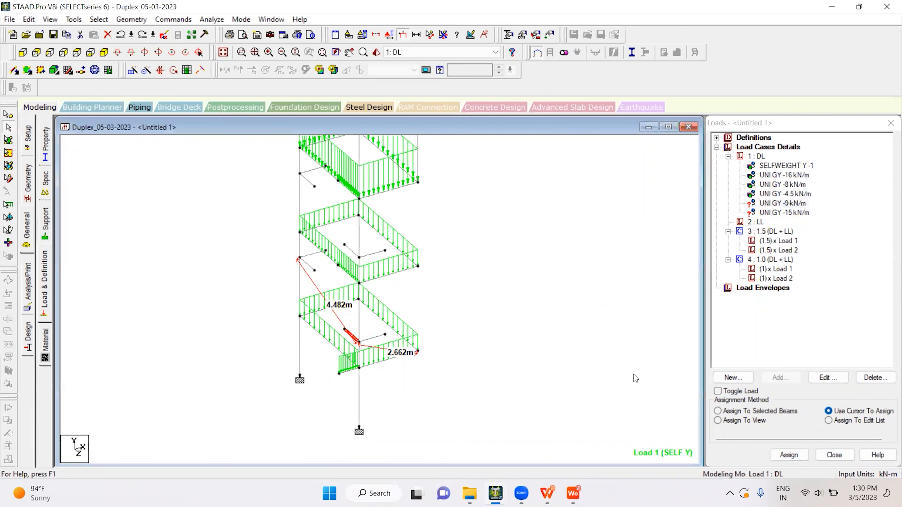
left_click(743, 411)
left_click(789, 455)
left_click(819, 322)
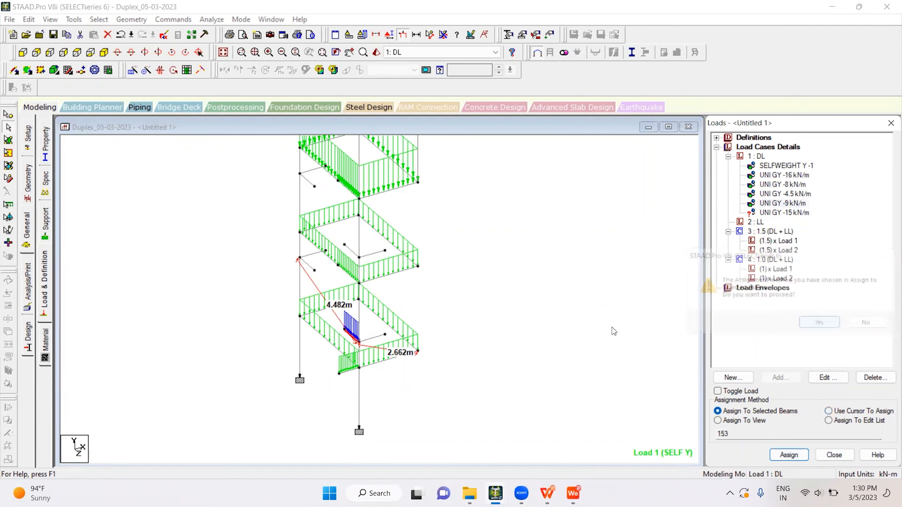
Assign the -15 kN/m uniform load to the other lowest landing beam and its parallel beam on the second landing, 152 and 155.
left_click(783, 212)
left_click(376, 337)
left_click(316, 253, "ctrl")
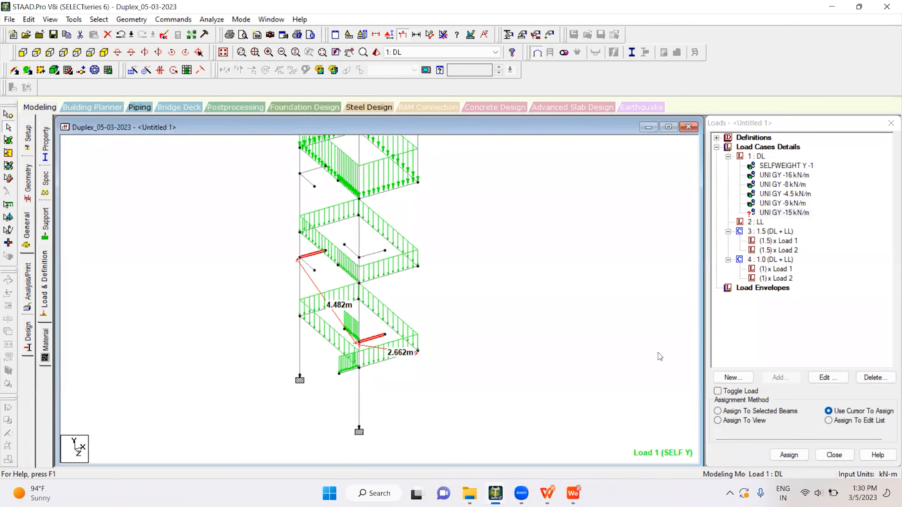
left_click(805, 455)
left_click(778, 414)
left_click(790, 455)
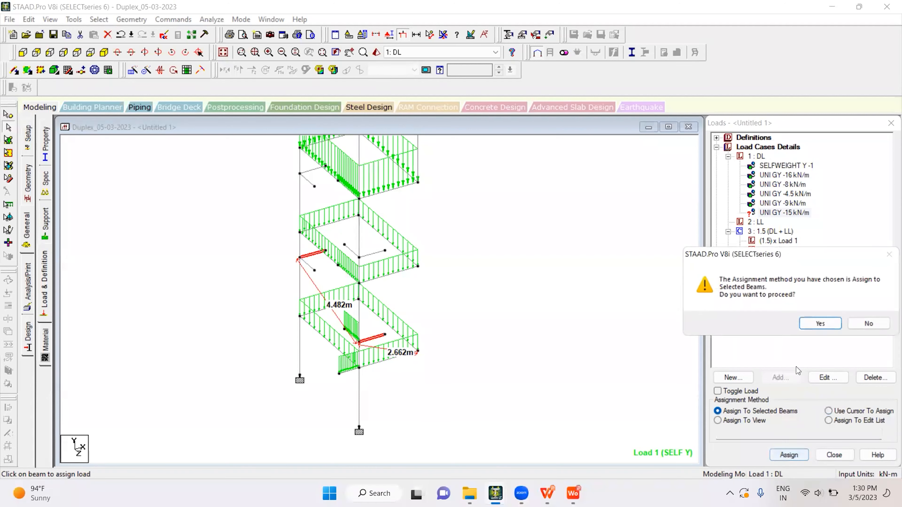
left_click(821, 324)
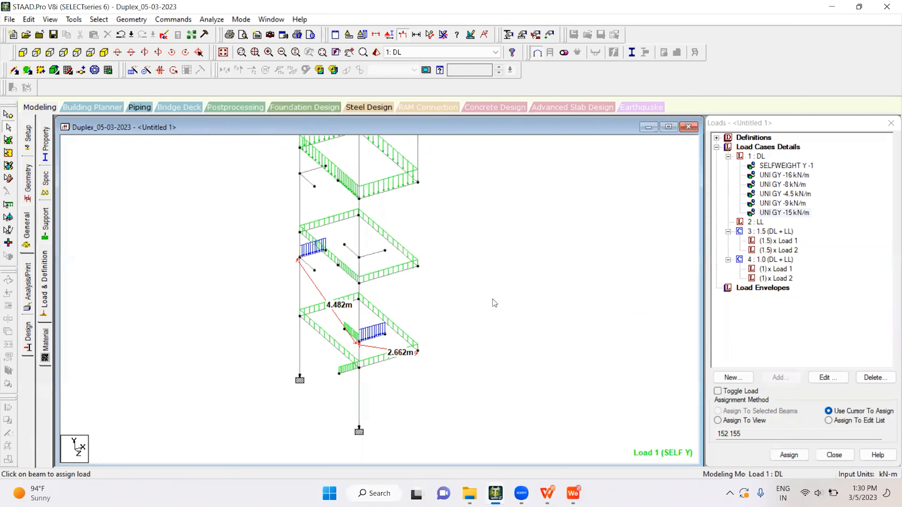
Assign the -9 kN/m uniform load to the remaining unloaded beam of the second staircase landing, 156.
left_click(785, 203)
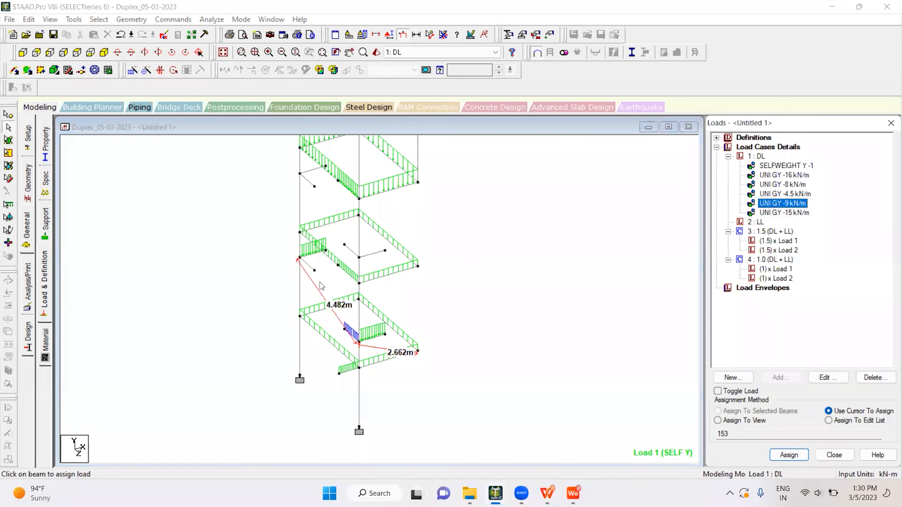
left_click(313, 269)
left_click(774, 413)
left_click(788, 455)
left_click(817, 322)
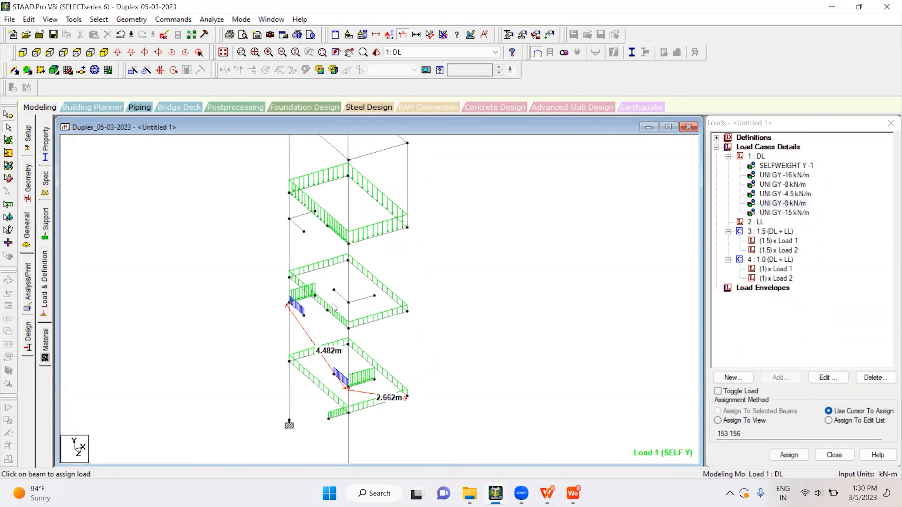
Assign the -9 kN/m uniform load to the parallel beams on the two upper staircase landings, 159 and 162.
left_click(300, 230)
left_click(340, 295)
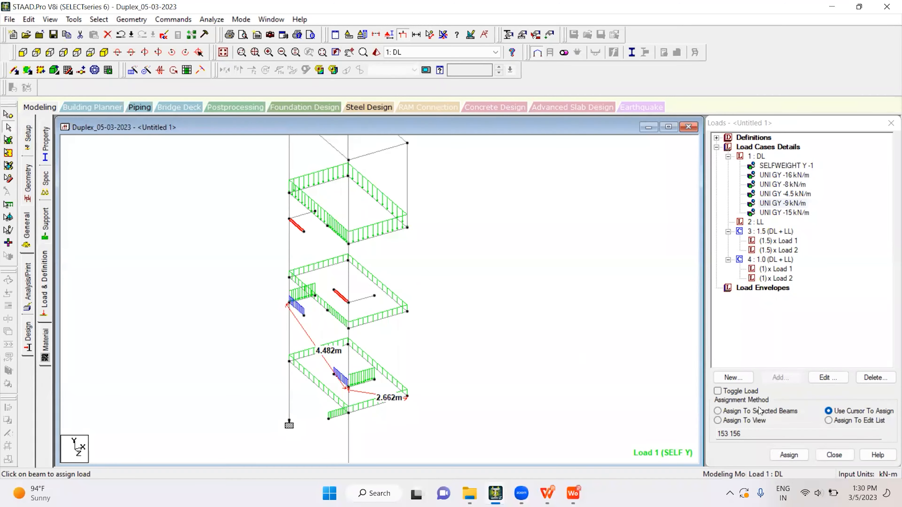
left_click(778, 411)
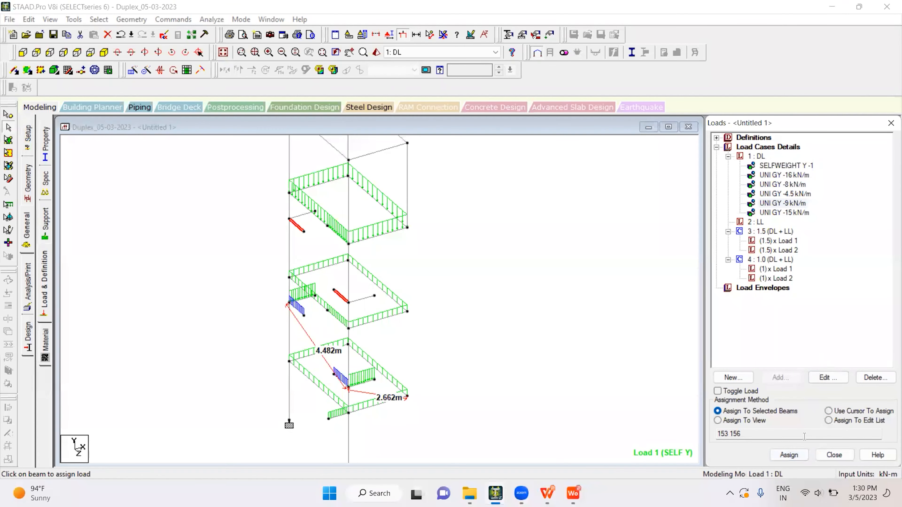
left_click(790, 458)
left_click(820, 323)
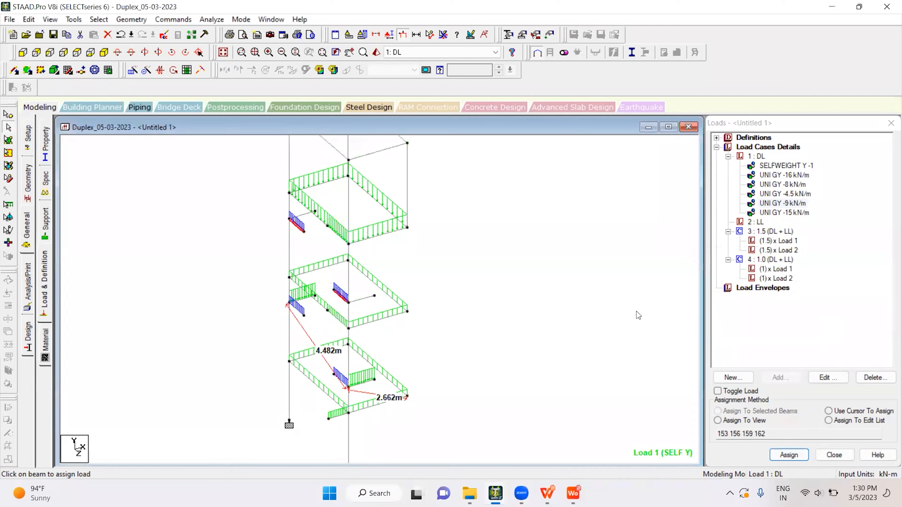
Assign the -15 kN/m uniform load to the remaining beams on the two upper staircase landings, 158 and 161.
left_click(780, 212)
left_click(360, 298)
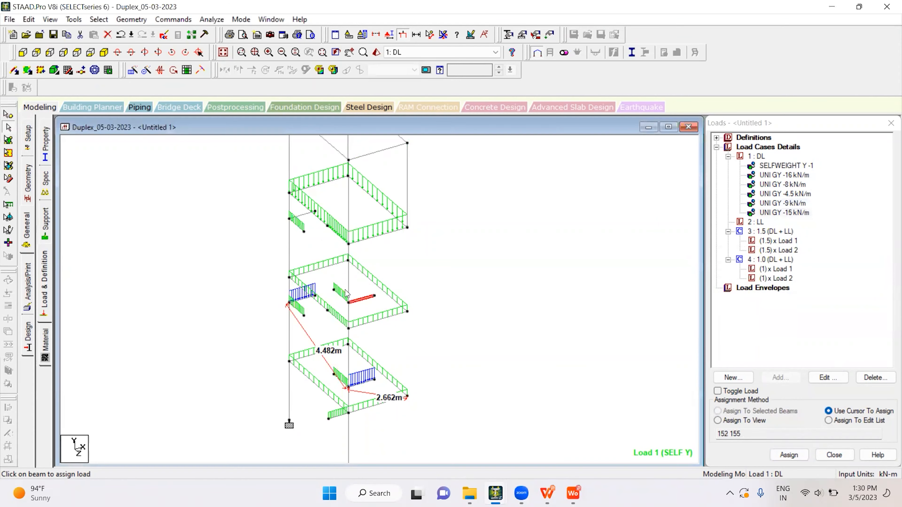
left_click(303, 215)
left_click(717, 411)
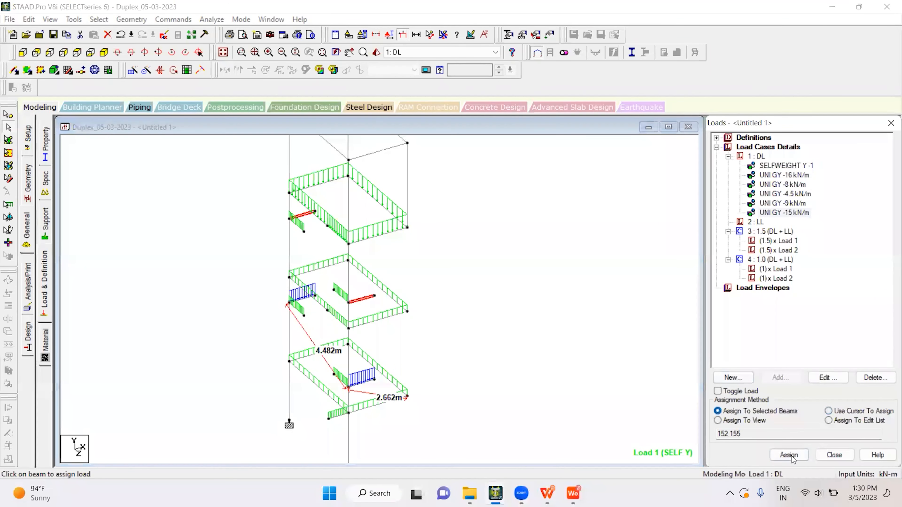
left_click(789, 455)
left_click(820, 323)
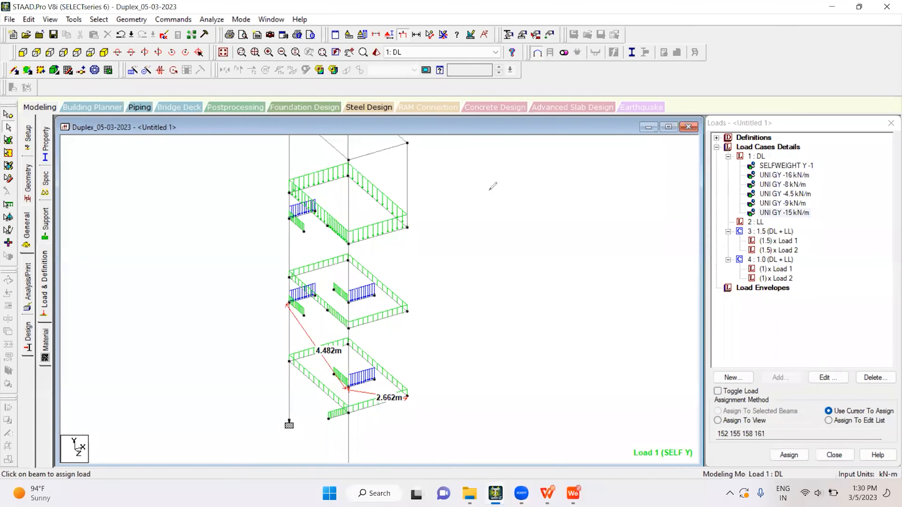
Mark the floor beams around the lower staircase levels and highlight the members carrying the -16 kN/m and -8 kN/m wall loads.
left_click_drag(392, 300, 411, 293)
left_click(358, 262)
left_click_drag(392, 388, 410, 375)
left_click_drag(356, 357, 368, 350)
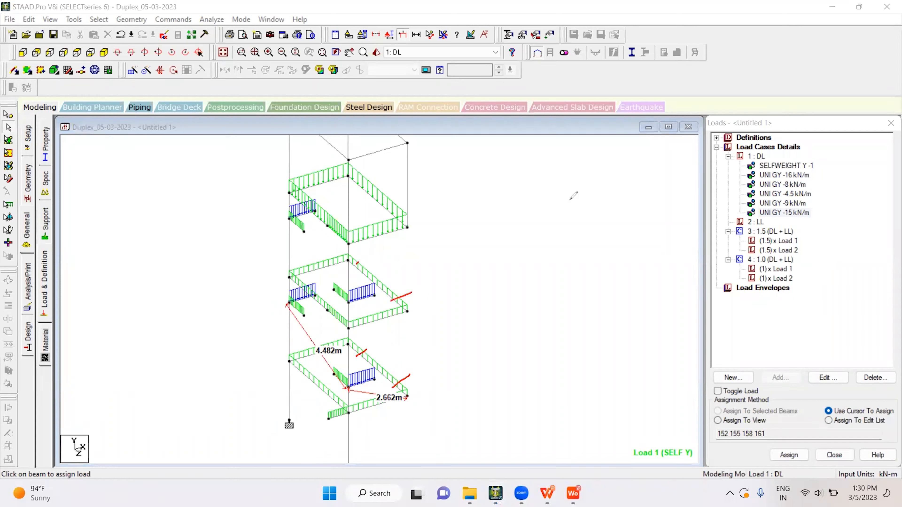
left_click(792, 176)
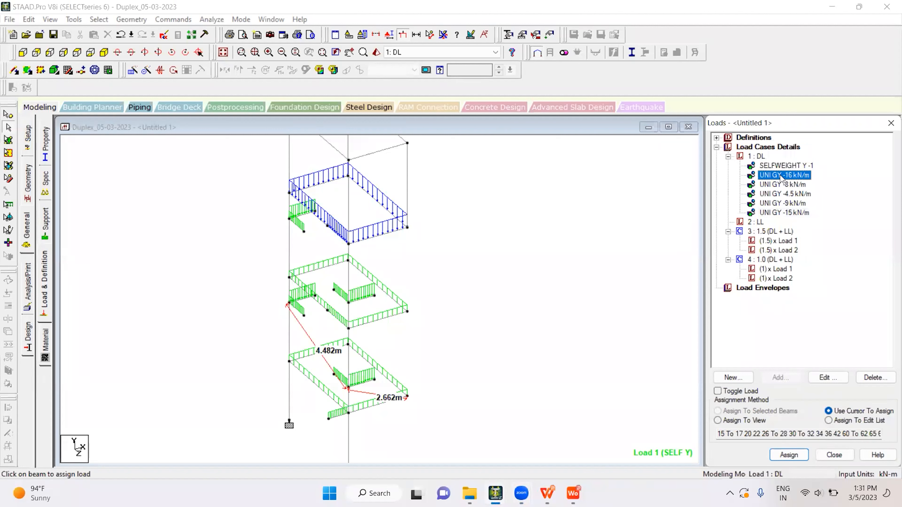
left_click(781, 188)
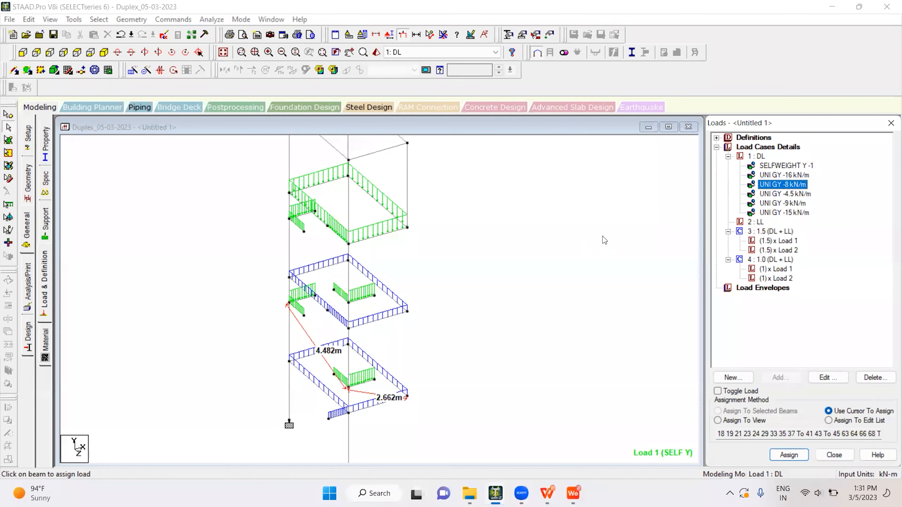
left_click(586, 251)
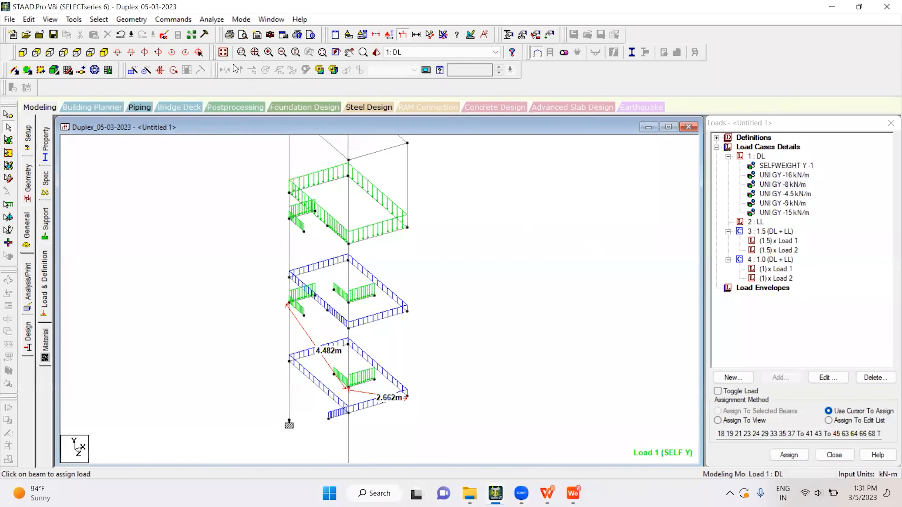
Show the whole structure and open a new floor load item for the DL case, moving the dialog clear of the model.
left_click(221, 53)
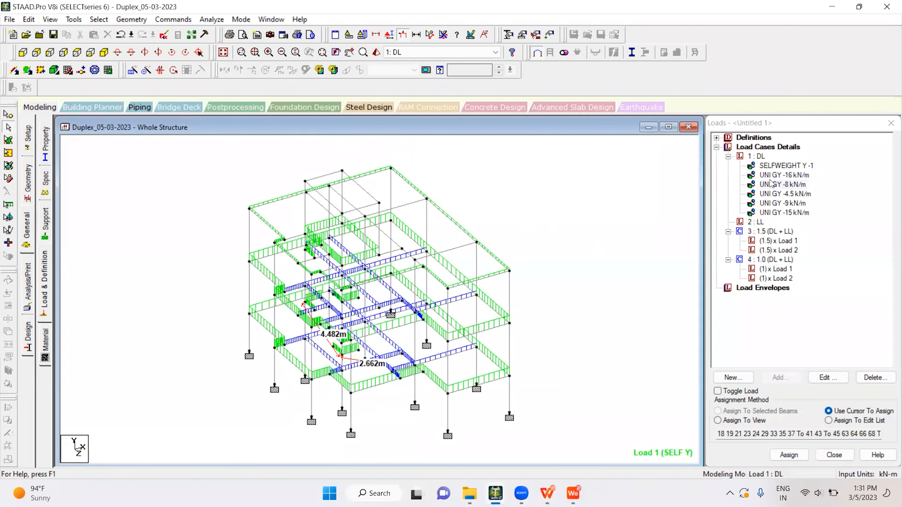
left_click(757, 157)
left_click(781, 378)
left_click(200, 128)
left_click_drag(284, 54, 458, 55)
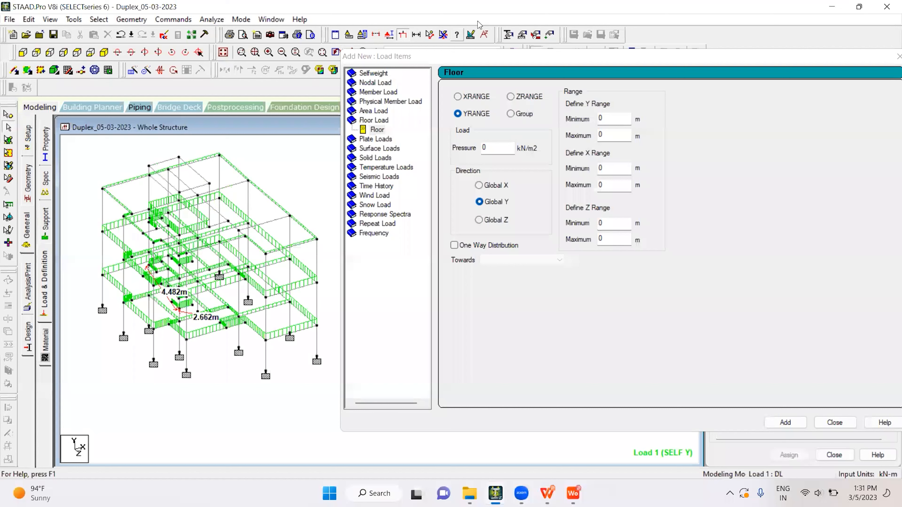
Look up the coordinates of the middle-level outer corner node and the topmost staircase roof corner node.
left_click(8, 115)
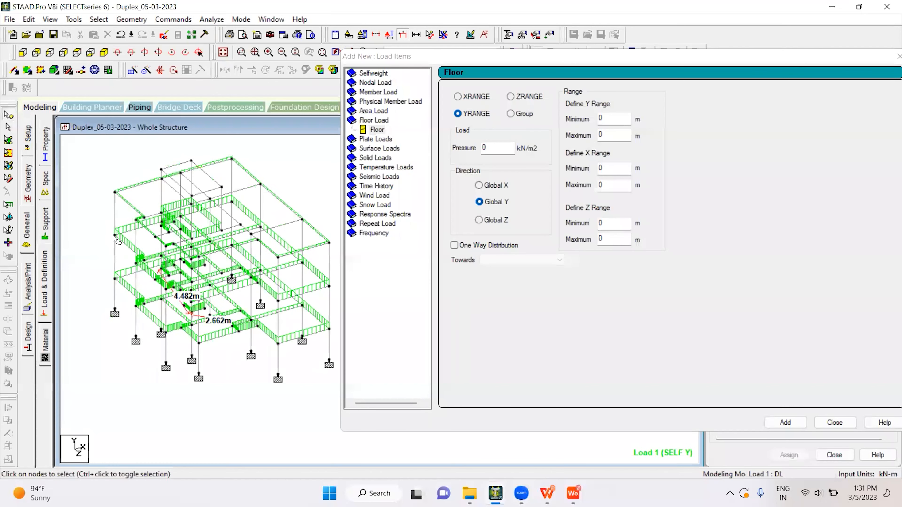
double_click(115, 236)
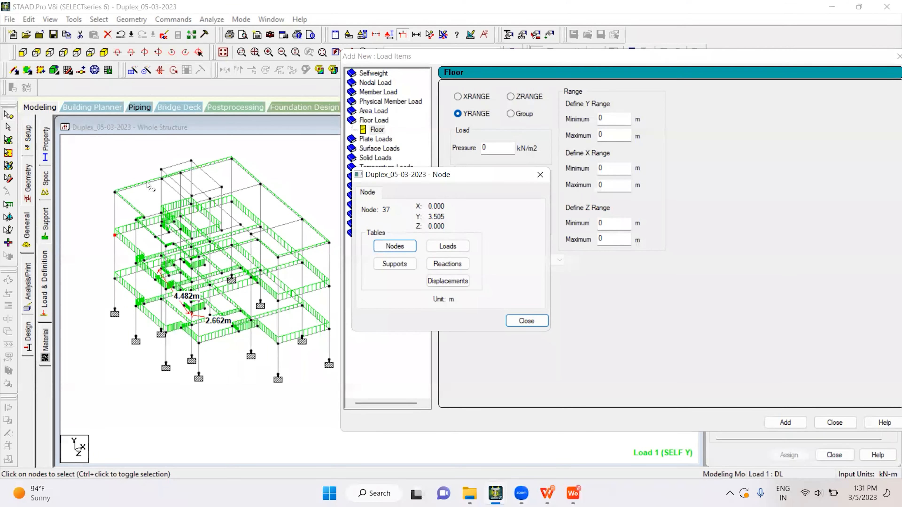
double_click(160, 170)
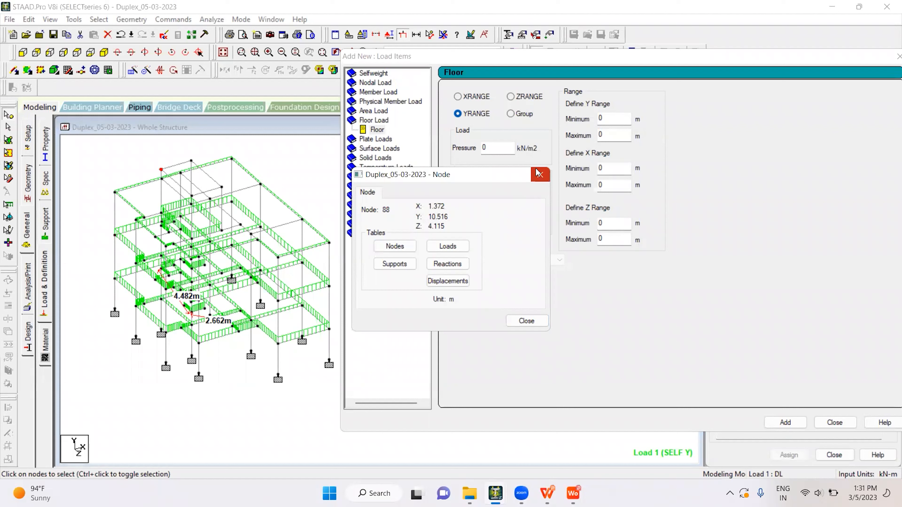
Set the floor load's Y range from 3.5 m to 11 m and recheck the topmost staircase roof corner node's coordinates.
left_click_drag(518, 179, 469, 189)
left_click(491, 186)
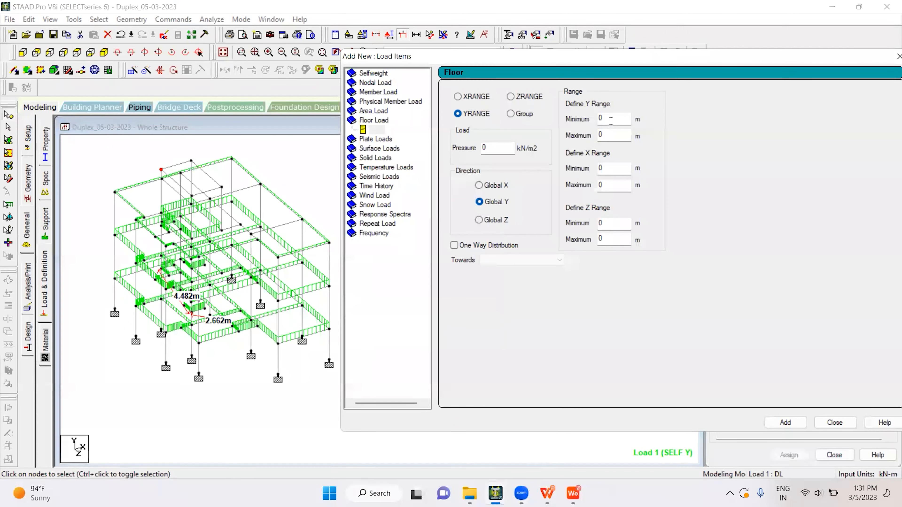
type("3.5")
key("Tab")
type("11")
left_click(163, 175)
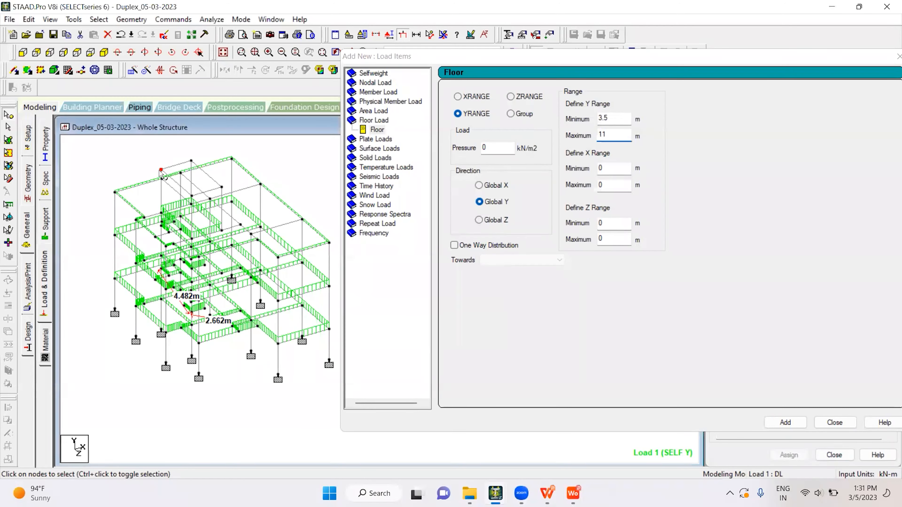
double_click(161, 171)
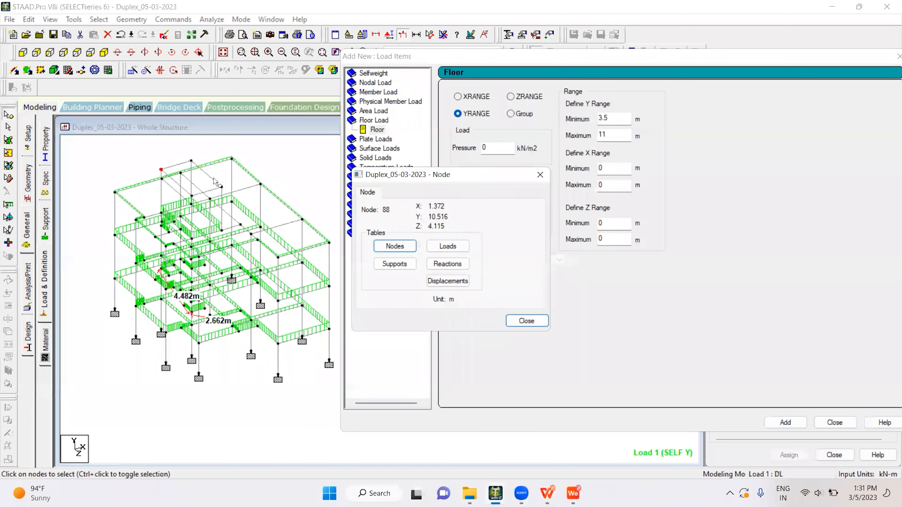
left_click(526, 322)
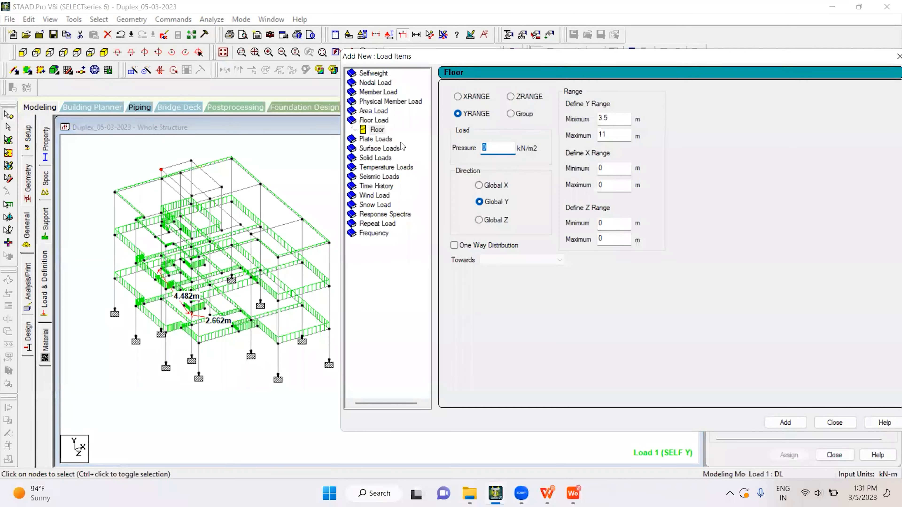
Set the floor load's pressure to -5.125 kN/m2, add it to the DL case and accept the auto save.
type("-5.125")
left_click(786, 423)
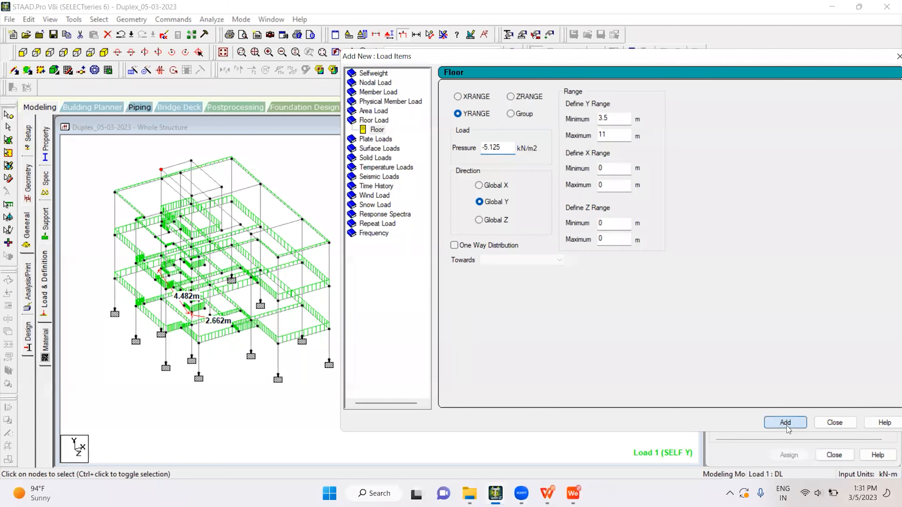
left_click(823, 426)
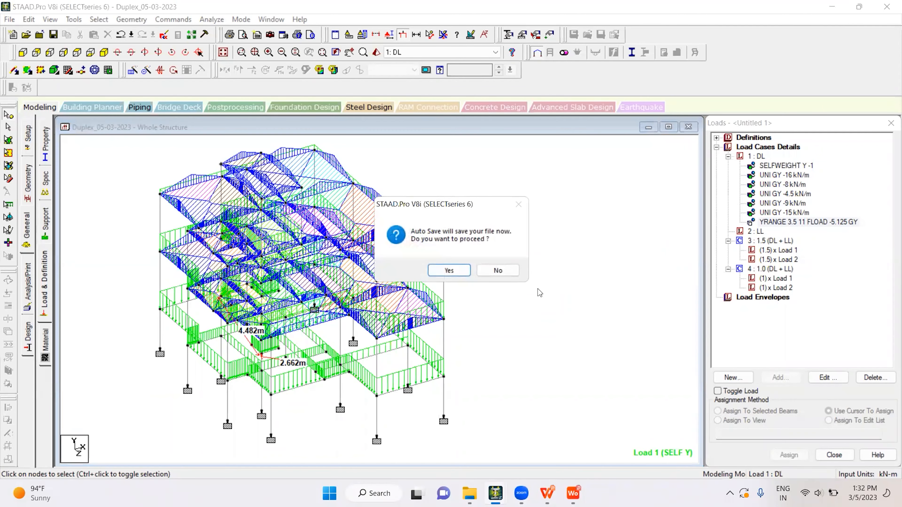
left_click(456, 274)
left_click(378, 260)
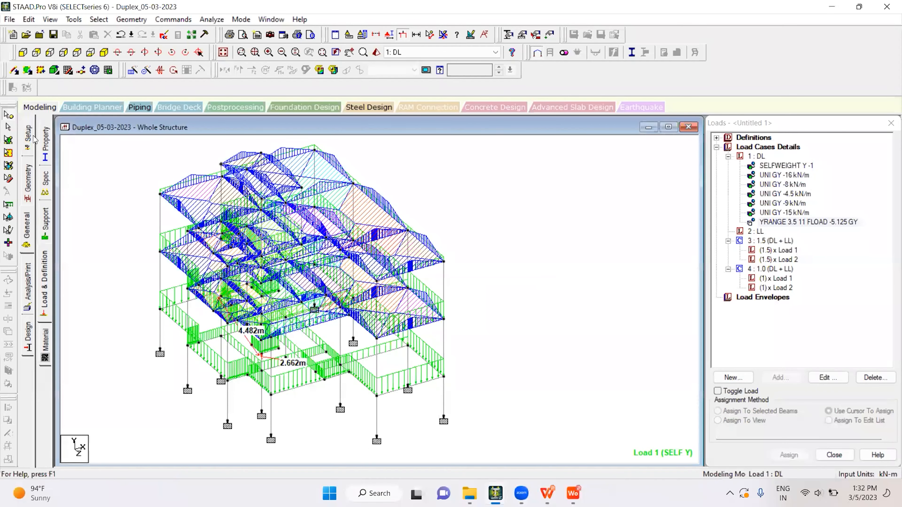
Add a -2 kN/m2 Global Y floor load over the Y range 3.5 to 11 m to the LL load case.
left_click(756, 232)
left_click(775, 378)
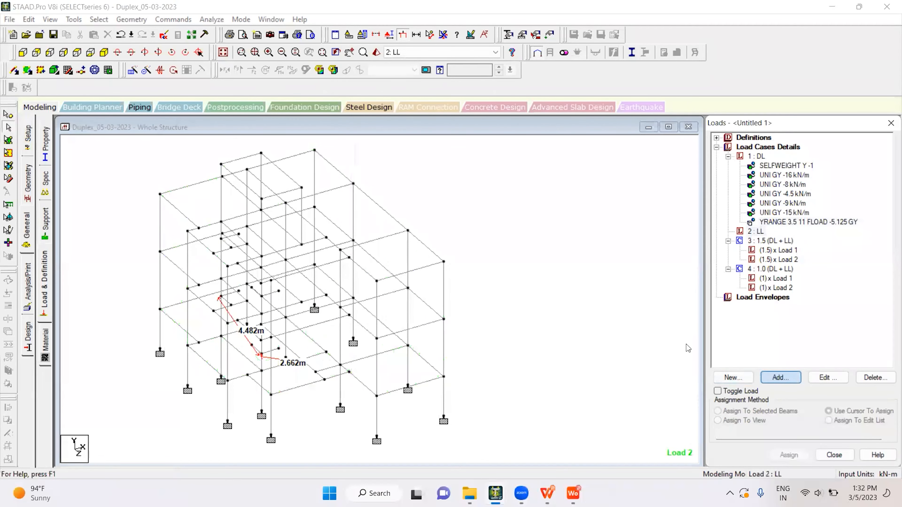
left_click(201, 128)
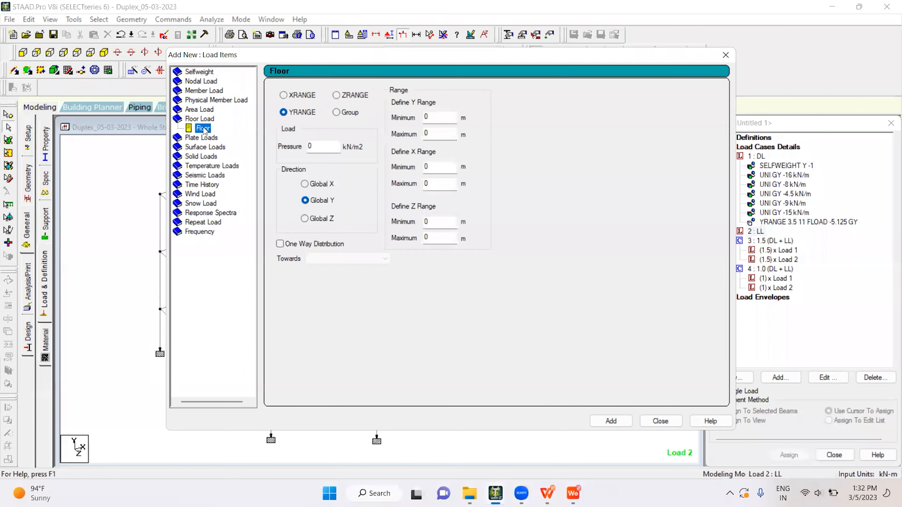
type("-2")
key("Tab")
type("3.5")
double_click(436, 132)
type("11")
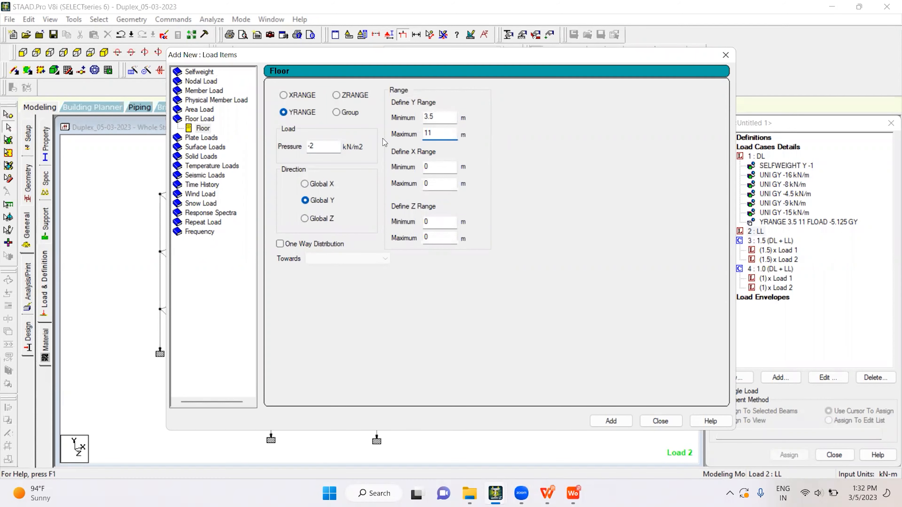
left_click(614, 419)
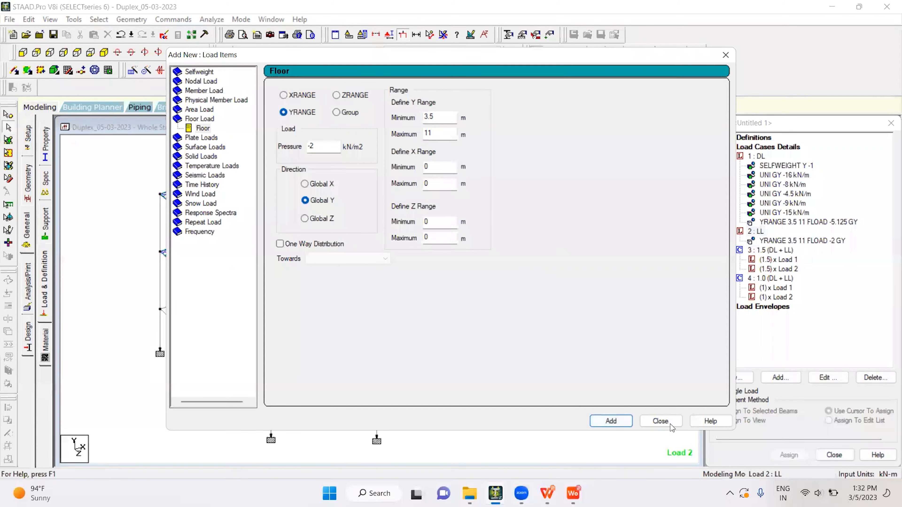
left_click(660, 421)
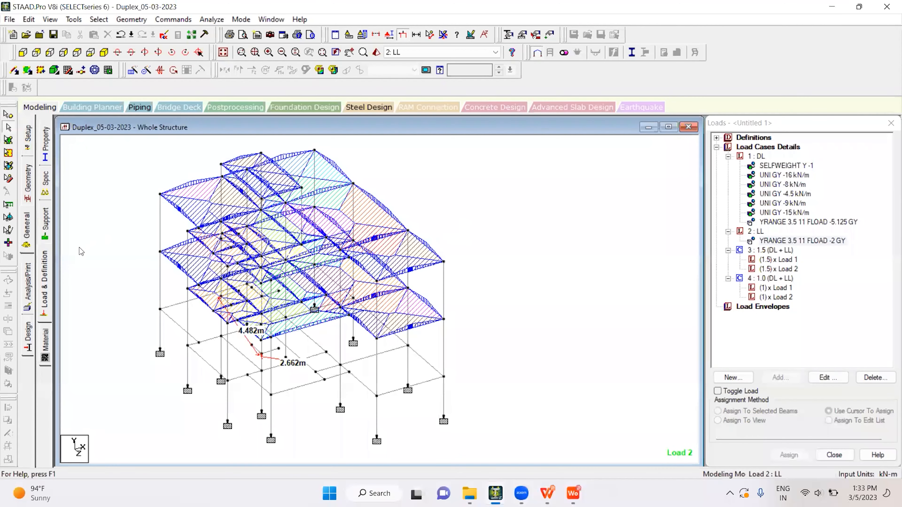
Add a Perform Analysis command with the No Print option.
left_click(32, 290)
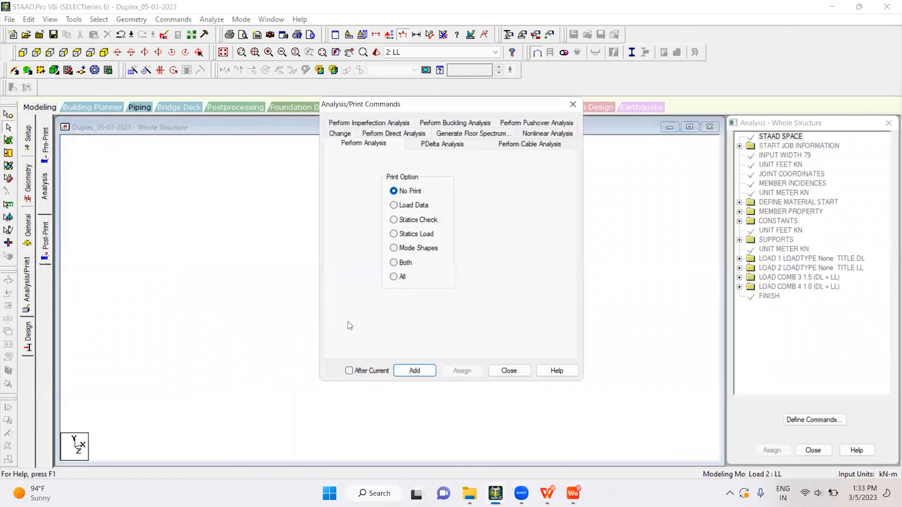
left_click(432, 376)
left_click(508, 370)
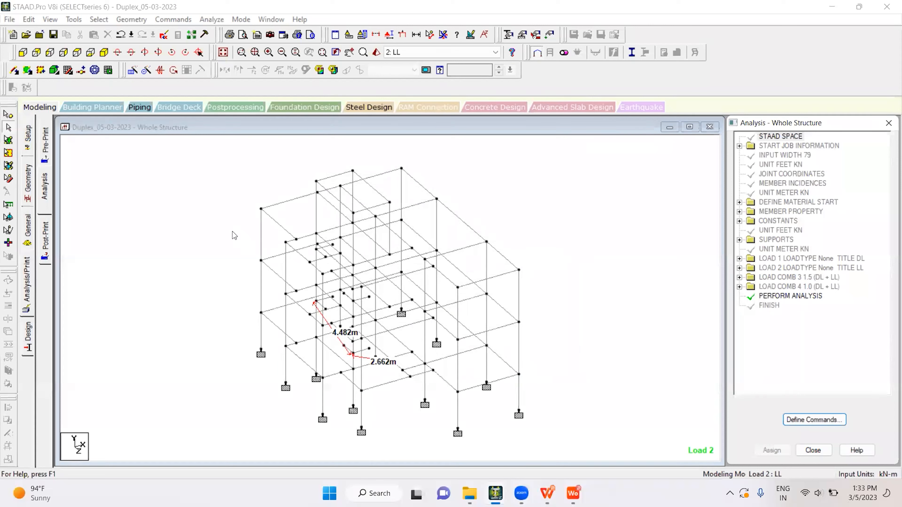
Define a load list containing only the combination 3: 1.5 (DL + LL).
left_click(176, 4)
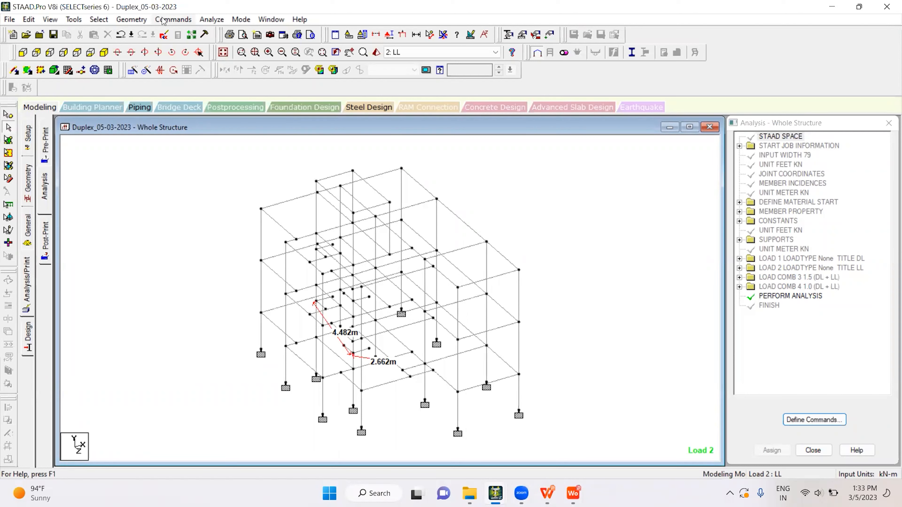
left_click(164, 20)
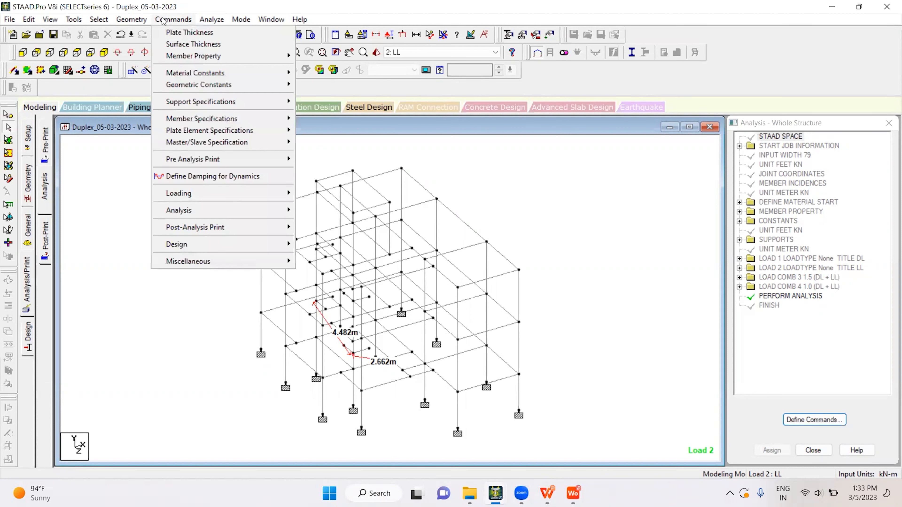
mouse_move(212, 195)
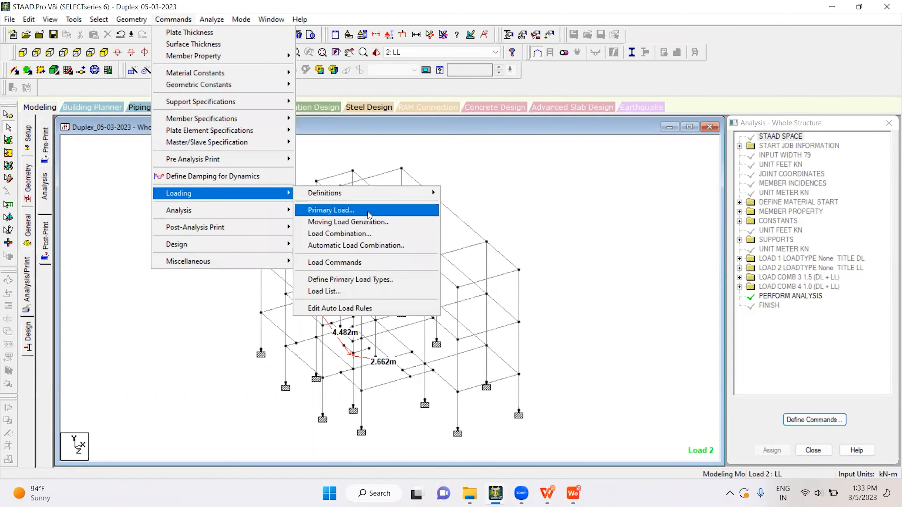
left_click(348, 291)
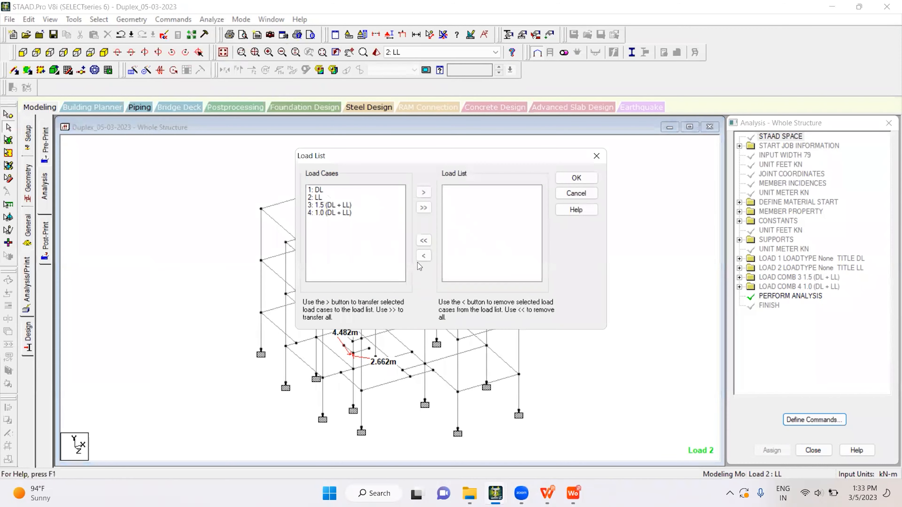
left_click(341, 205)
double_click(340, 205)
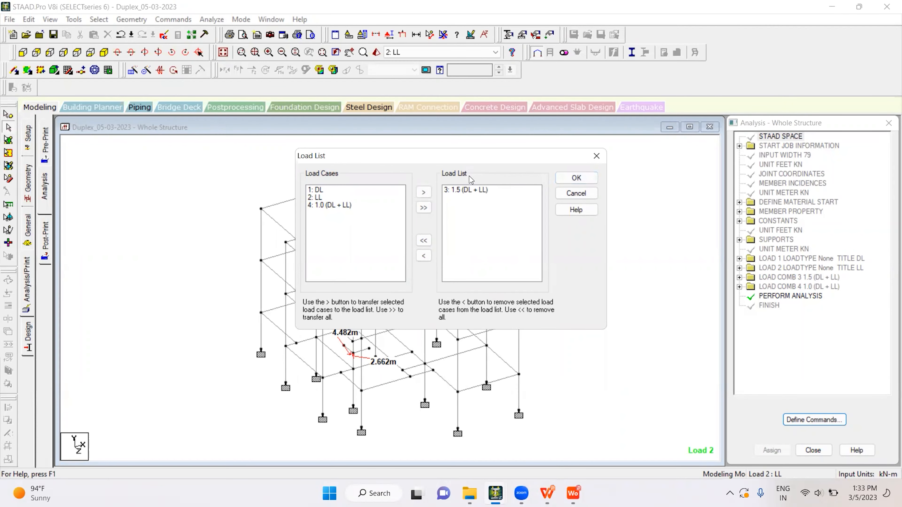
left_click(576, 178)
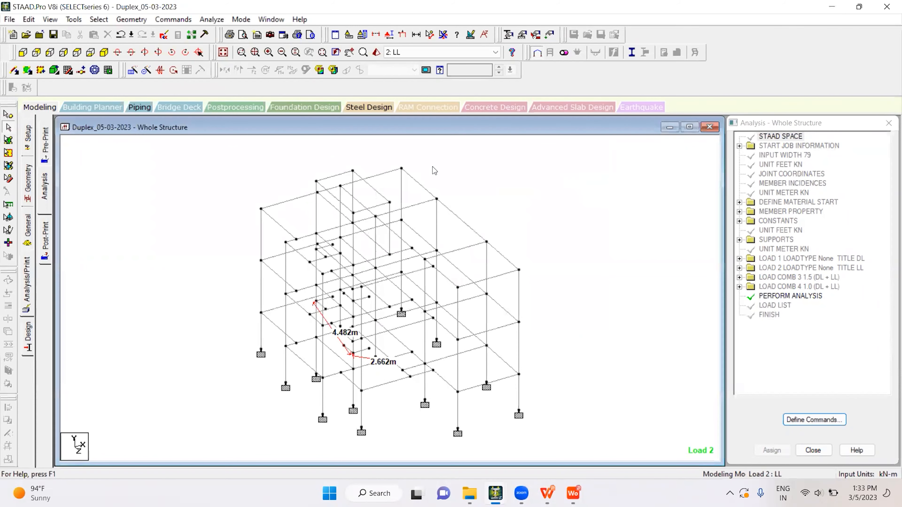
Open the concrete design settings and set the current design code to IS456.
left_click(29, 337)
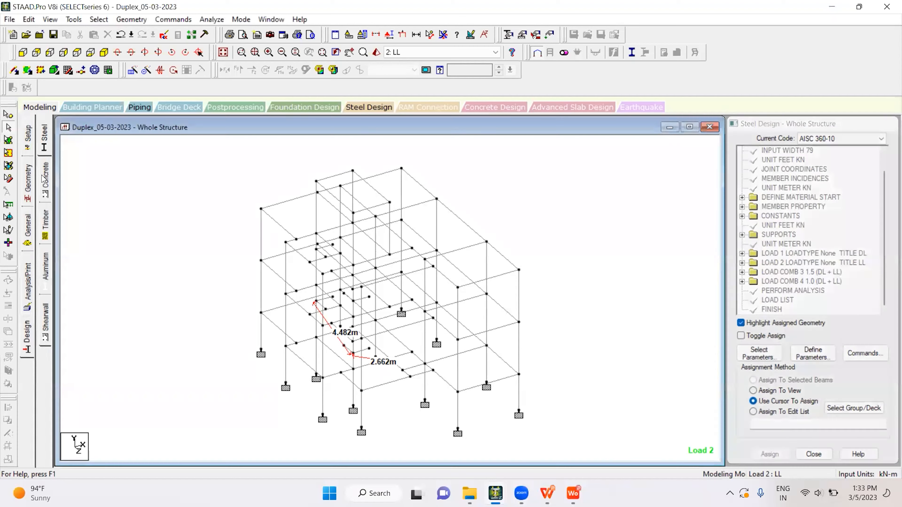
left_click(44, 179)
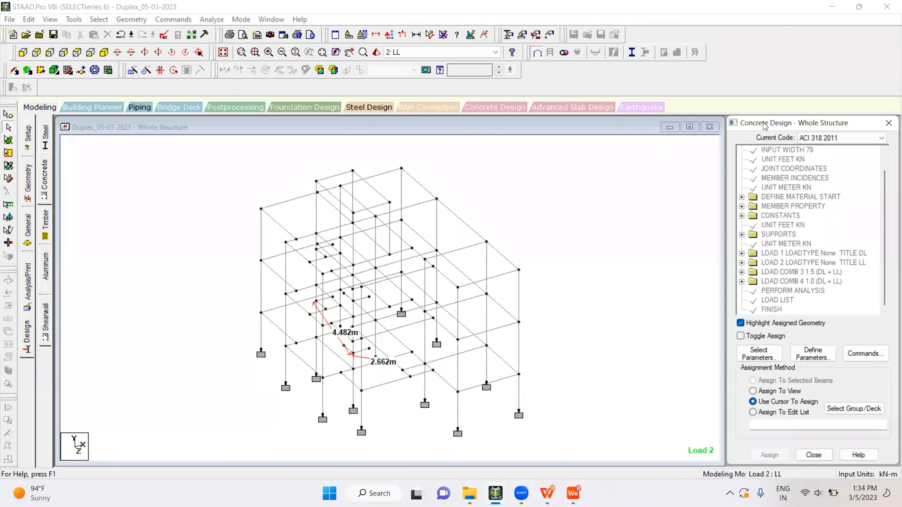
left_click_drag(765, 126, 742, 128)
left_click(802, 140)
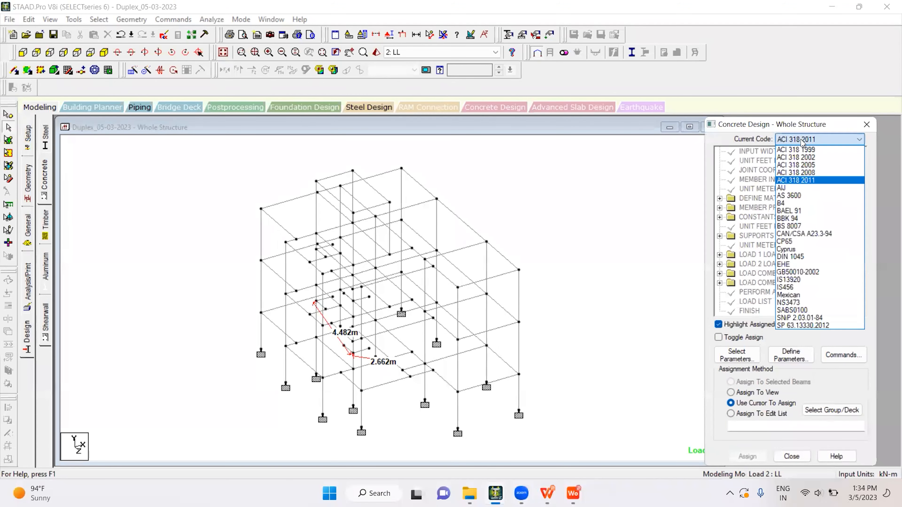
left_click(792, 288)
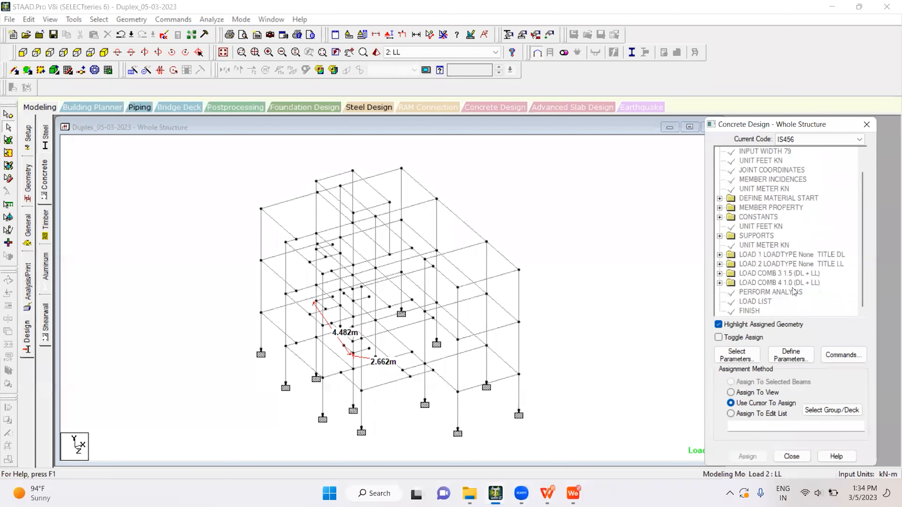
Clear all preselected IS456 design parameters and select only Fc, Fymain and Fysec.
left_click(739, 356)
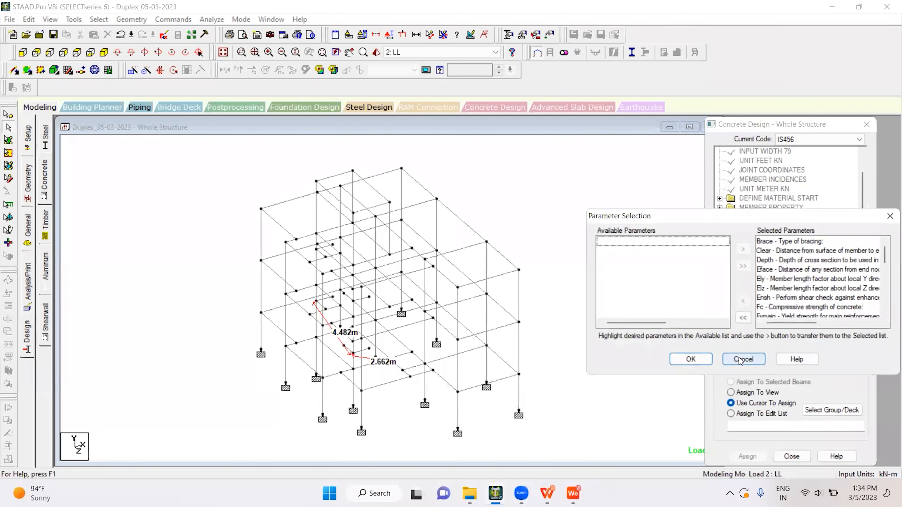
left_click(743, 318)
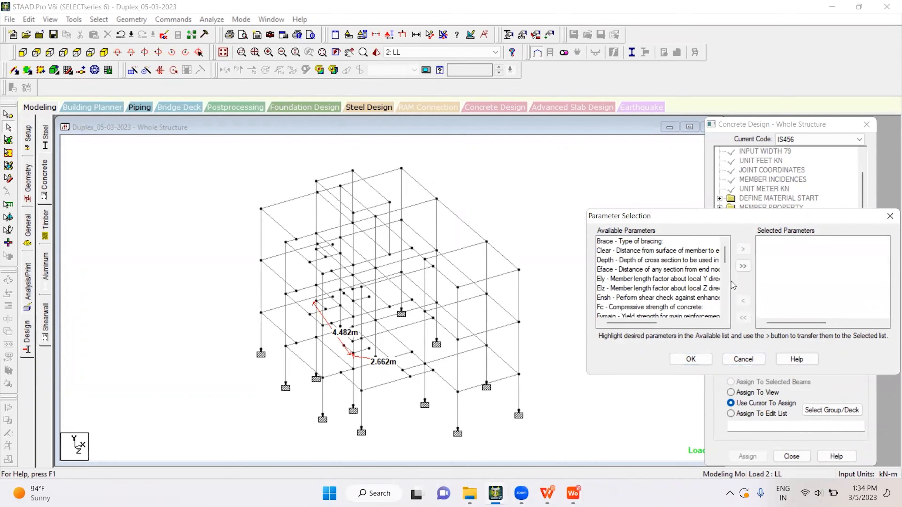
left_click_drag(725, 261, 725, 271)
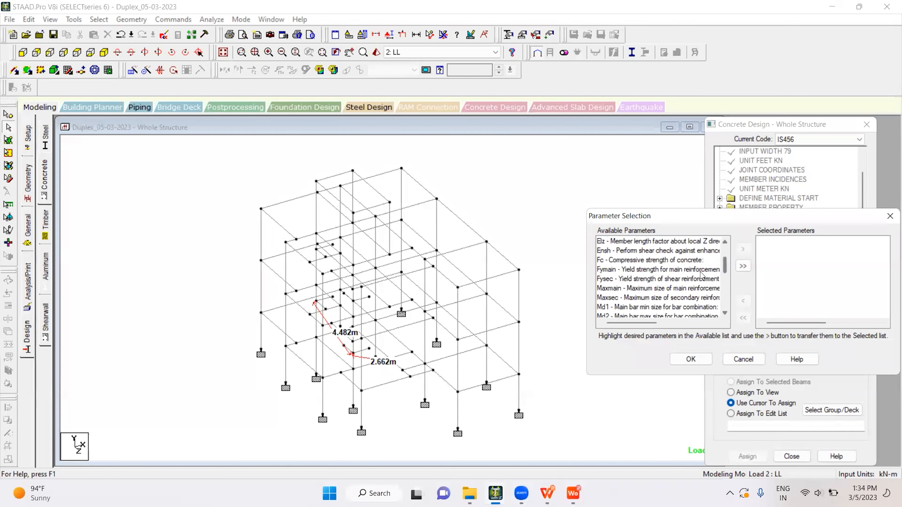
left_click(641, 262)
left_click(638, 272, "shift")
left_click(641, 281, "shift")
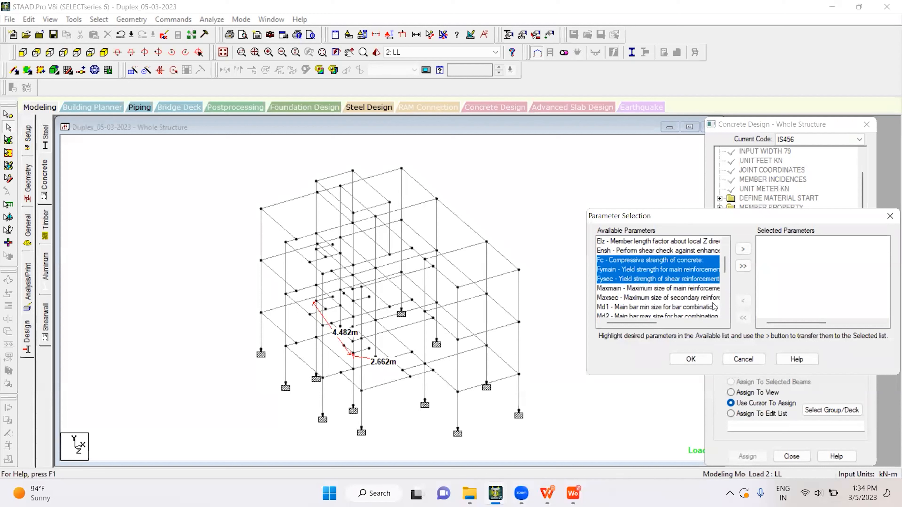
left_click(743, 250)
Include the Torsion parameter in the selected design parameters and accept the selection.
left_click_drag(726, 276, 729, 298)
left_click(677, 299)
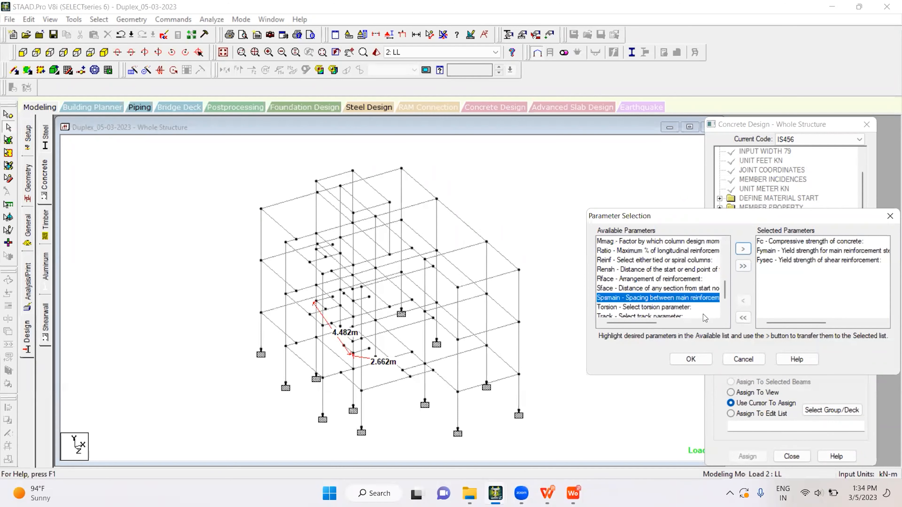
left_click(650, 308)
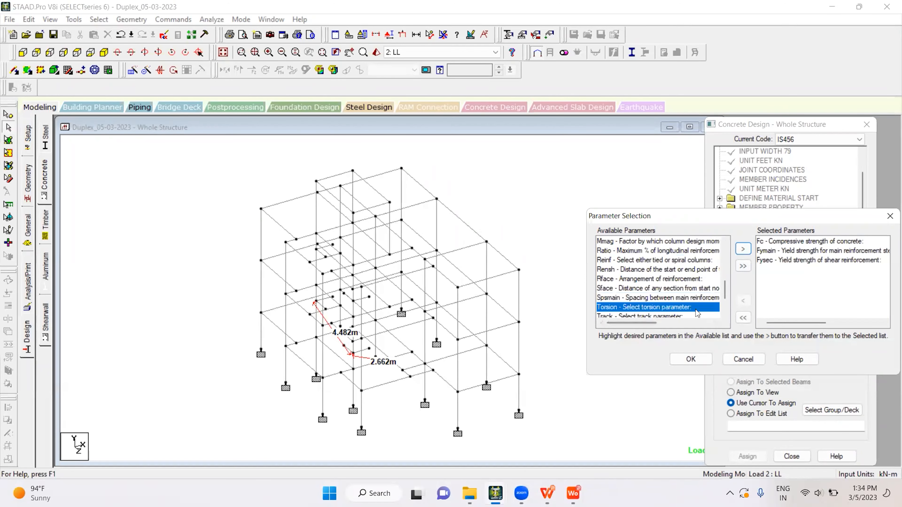
left_click(743, 249)
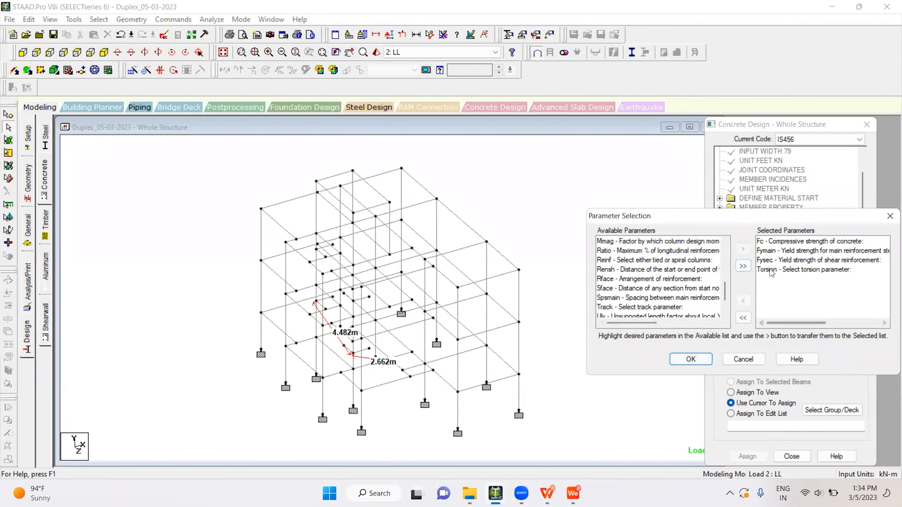
left_click(690, 360)
Define the FC design parameter with a concrete compressive strength of 20000 kN/m2 and add it.
left_click(791, 356)
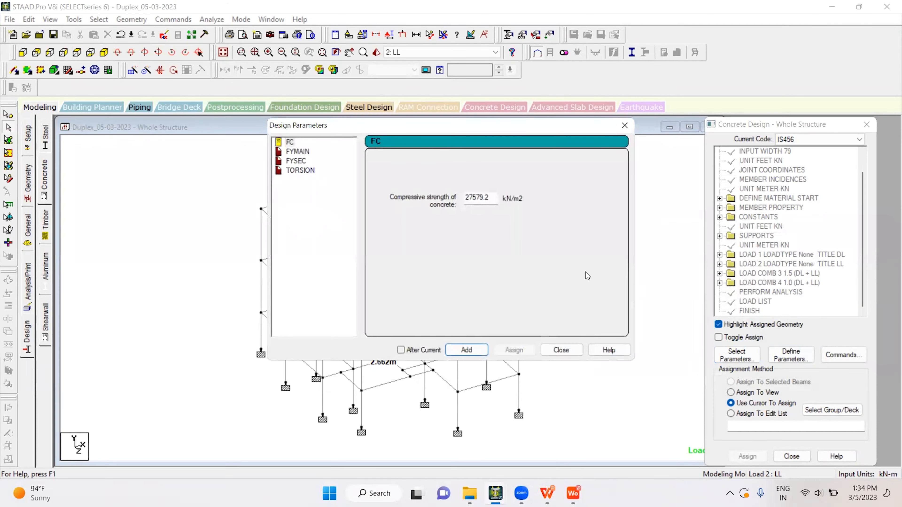
double_click(478, 198)
type("2")
left_click(465, 351)
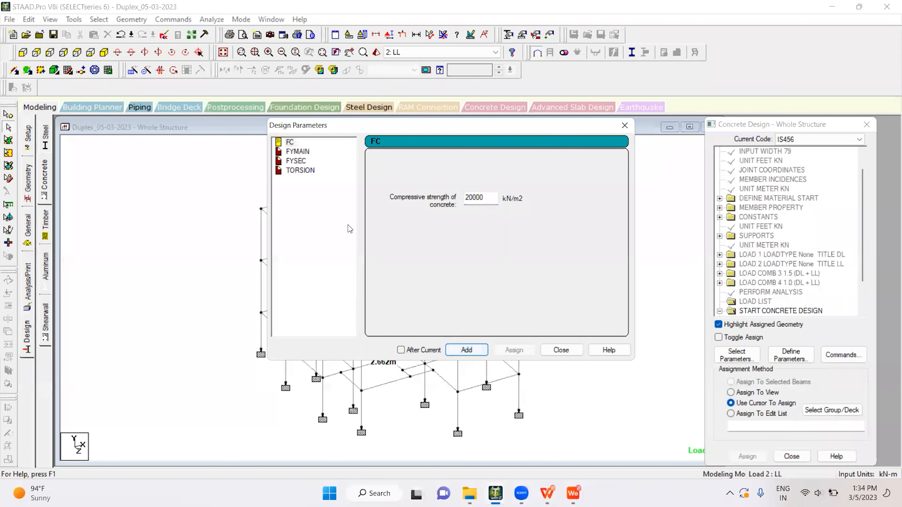
Define the FYMAIN design parameter with a main reinforcement yield strength of 50000 kN/m2 and add it.
left_click(302, 152)
double_click(493, 199)
type("50000")
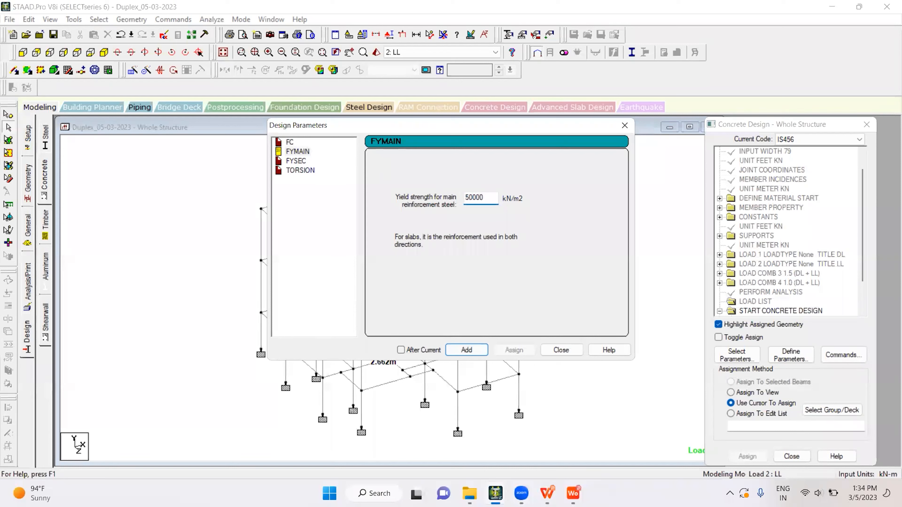
left_click(464, 350)
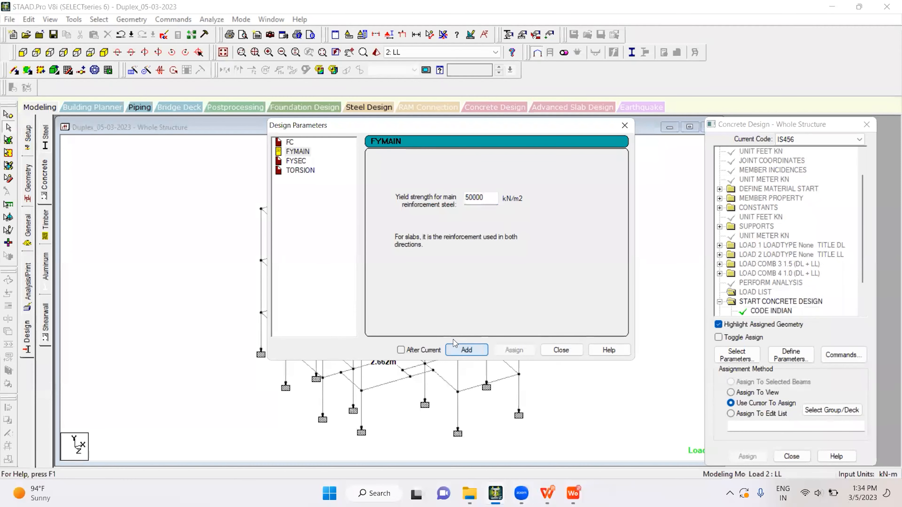
Define the FYSEC design parameter with a shear reinforcement yield strength of 500000 kN/m2 and add it.
left_click(297, 161)
double_click(495, 199)
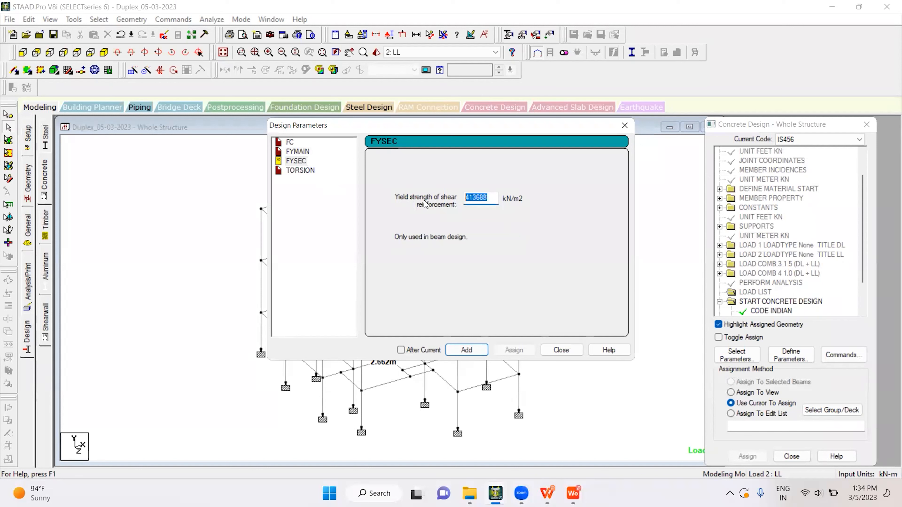
type("500000")
left_click(466, 351)
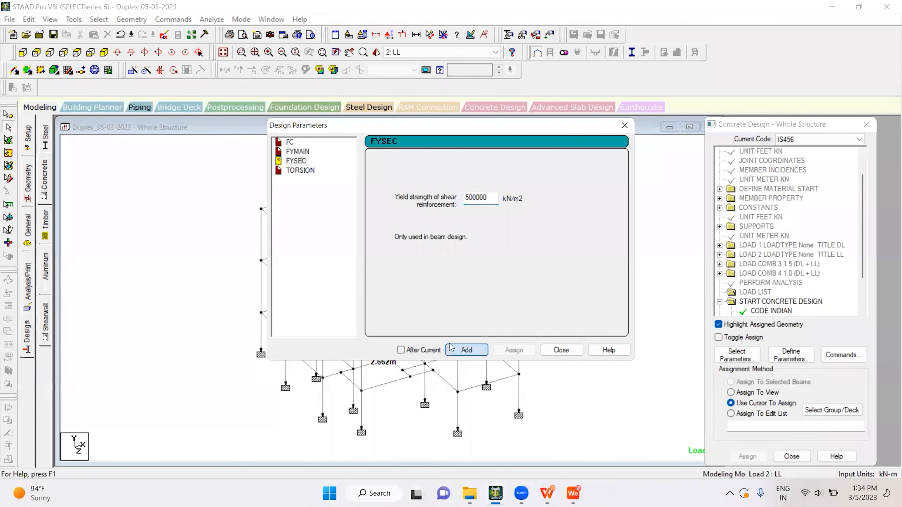
Add the TORSION design parameter with the option to neglect the effects of torsion, and finish defining parameters.
left_click(305, 172)
left_click(399, 182)
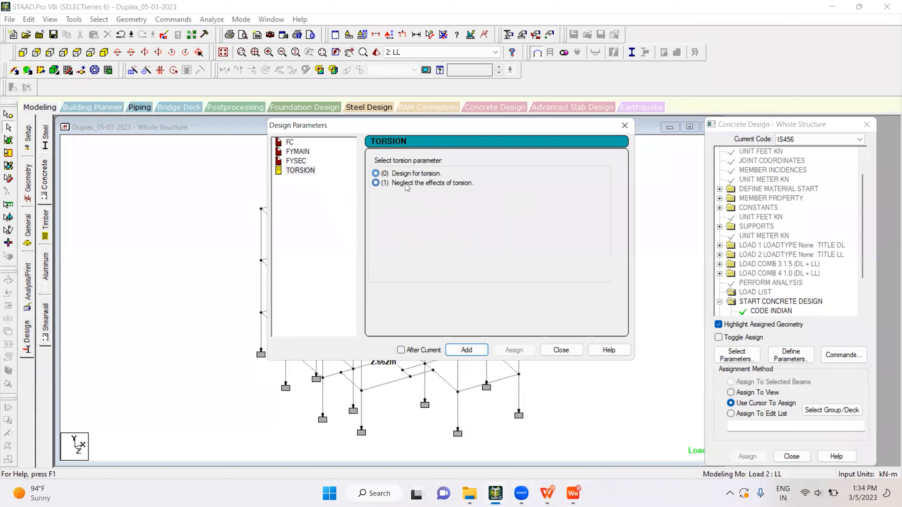
left_click(472, 354)
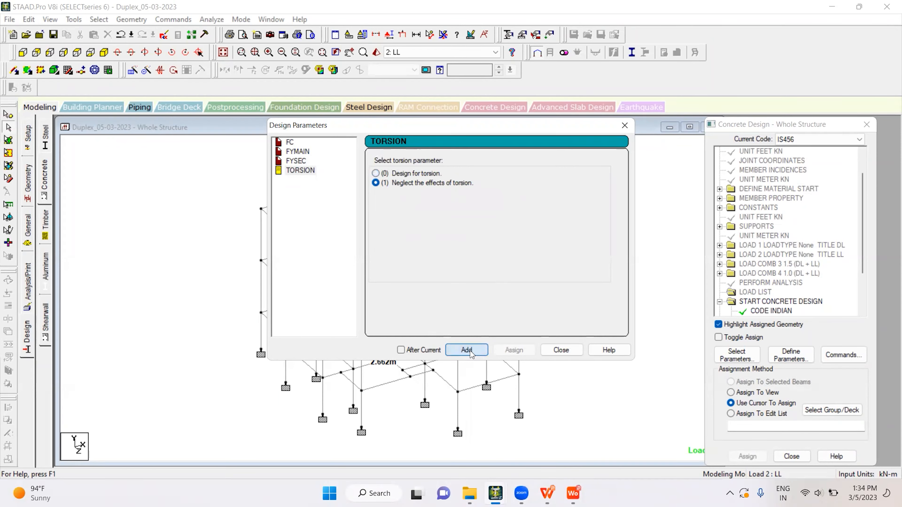
left_click(561, 350)
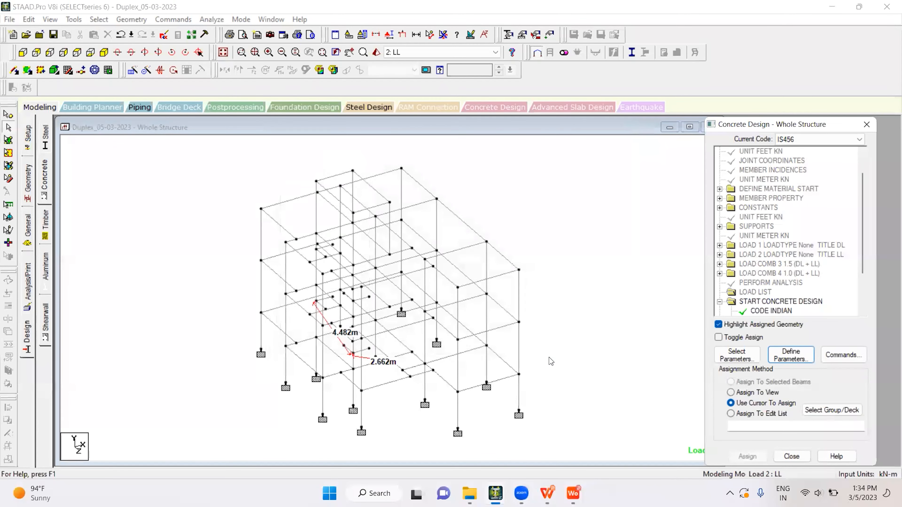
Add the DESIGN BEAM, DESIGN COLUMN and TAKE OFF commands to the concrete design.
left_click(841, 353)
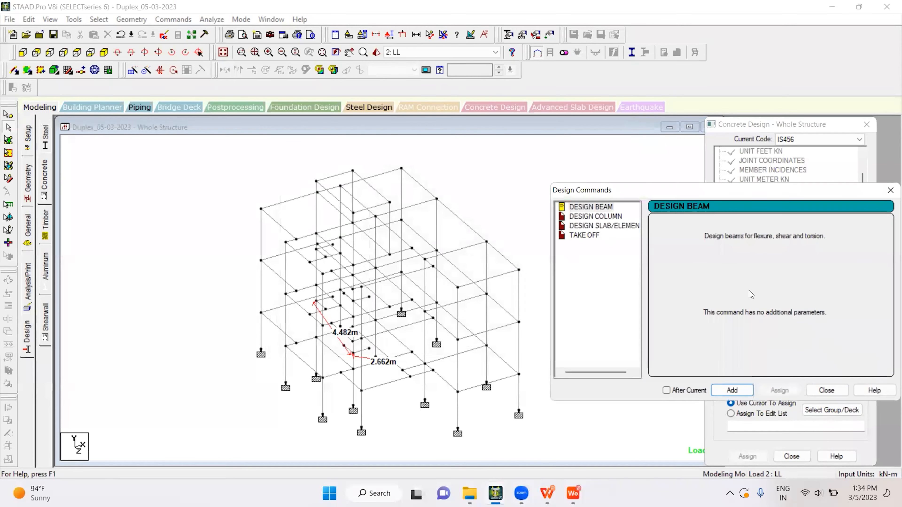
left_click(600, 208)
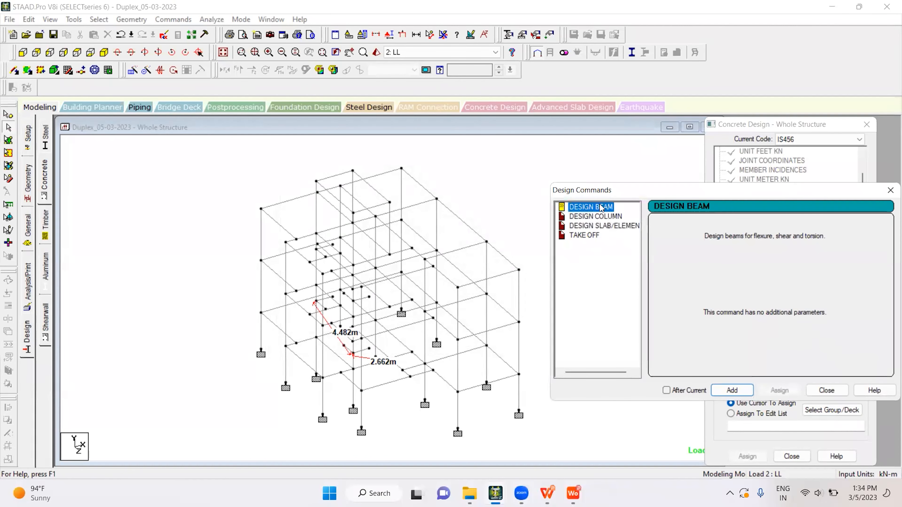
left_click(725, 391)
left_click(604, 217)
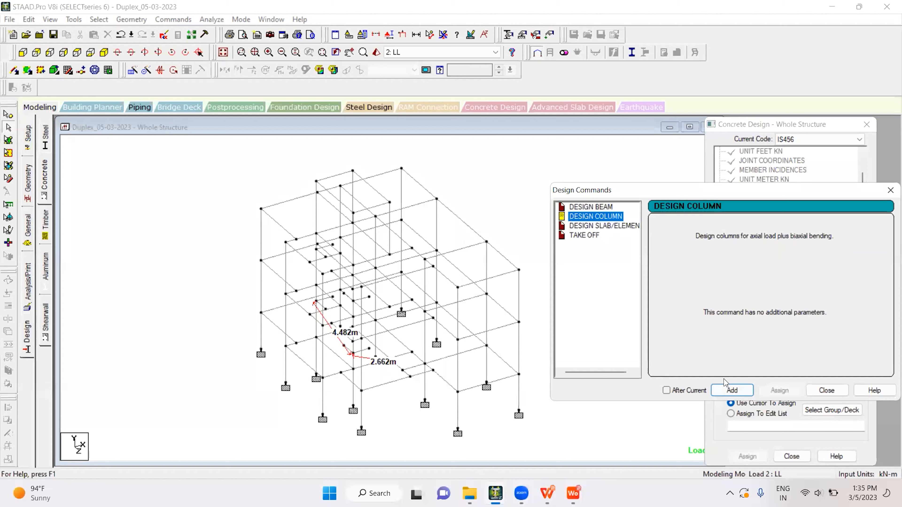
left_click(729, 391)
left_click(592, 236)
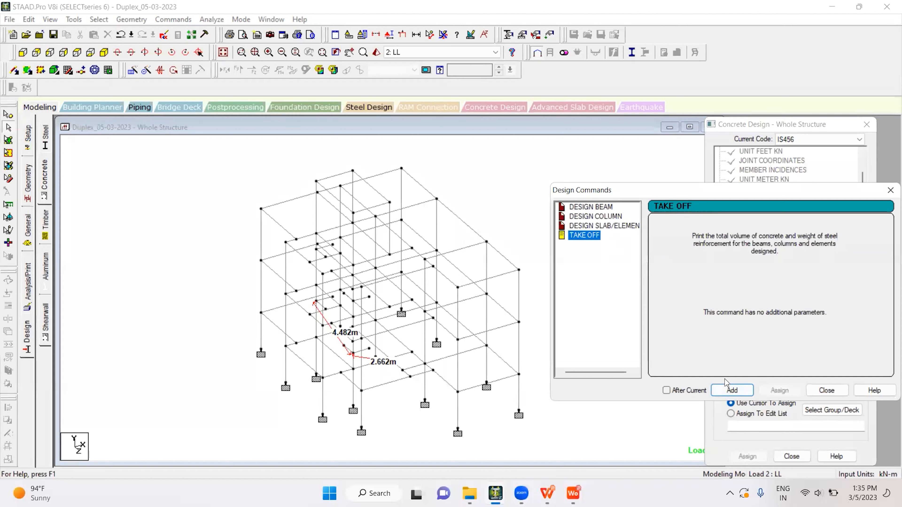
left_click(729, 391)
left_click(837, 391)
Assign the FC 20000 parameter to all members in the view.
left_click_drag(861, 200, 855, 254)
left_click(765, 236)
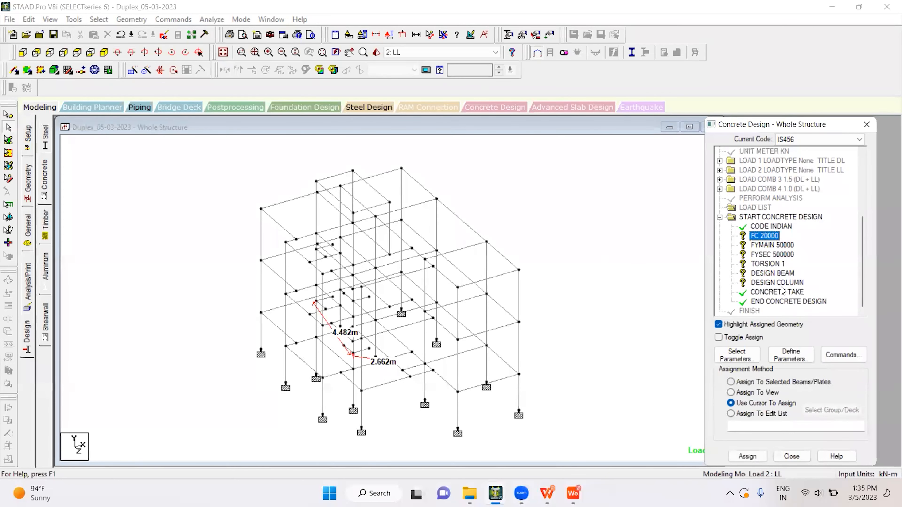
left_click(755, 391)
left_click(747, 457)
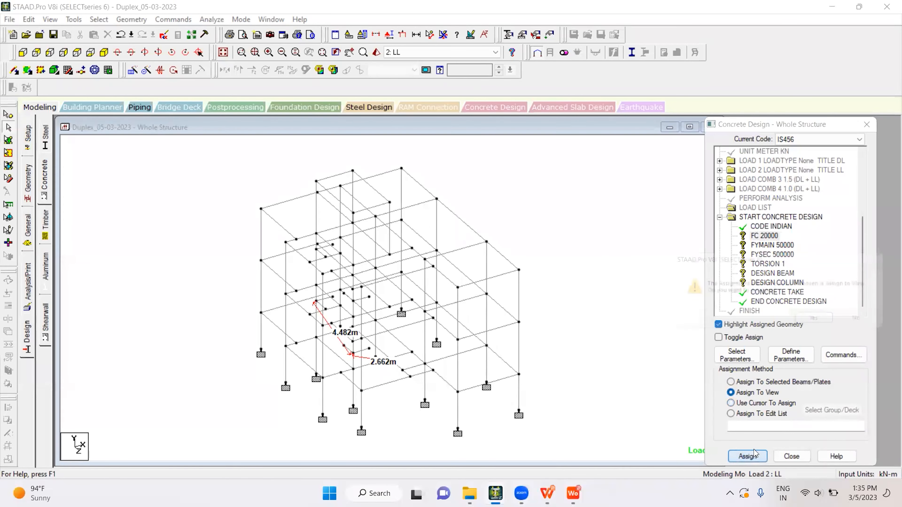
left_click(822, 322)
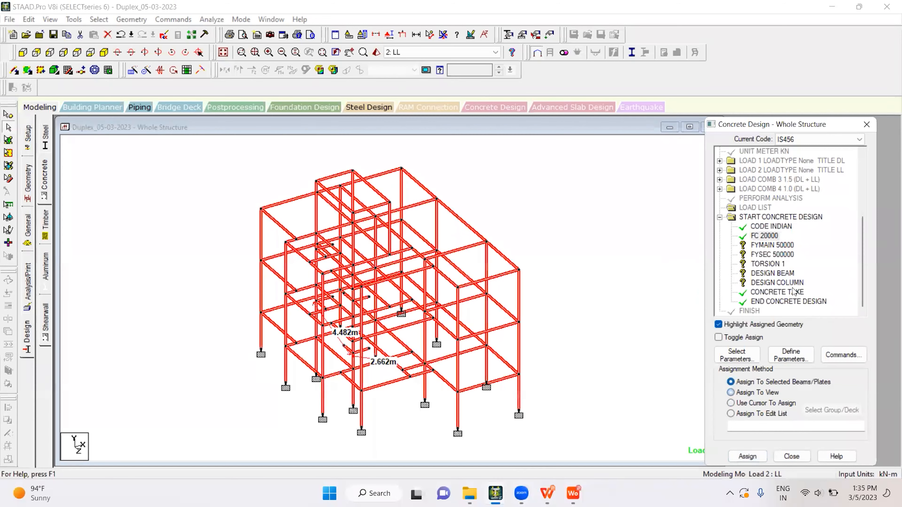
Assign the FYMAIN parameter to the entire structure using the Assign To View method.
left_click(767, 237)
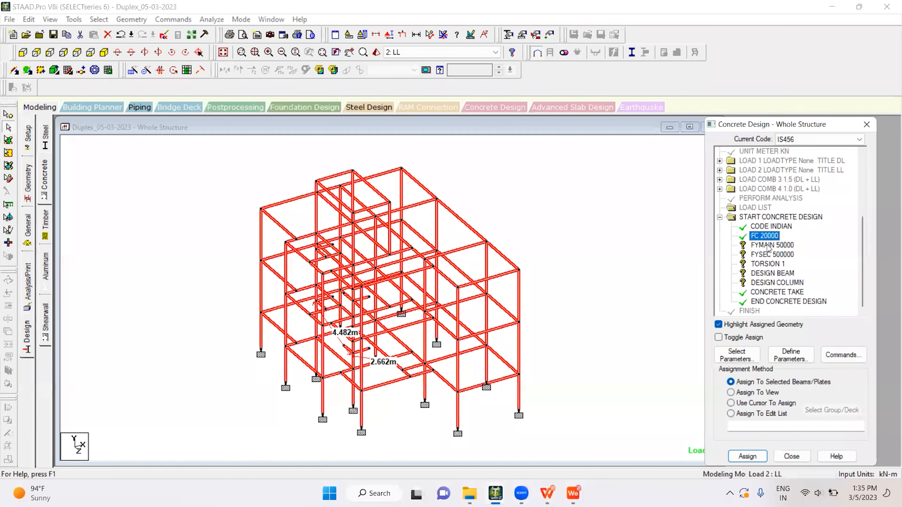
left_click(770, 246)
left_click(748, 392)
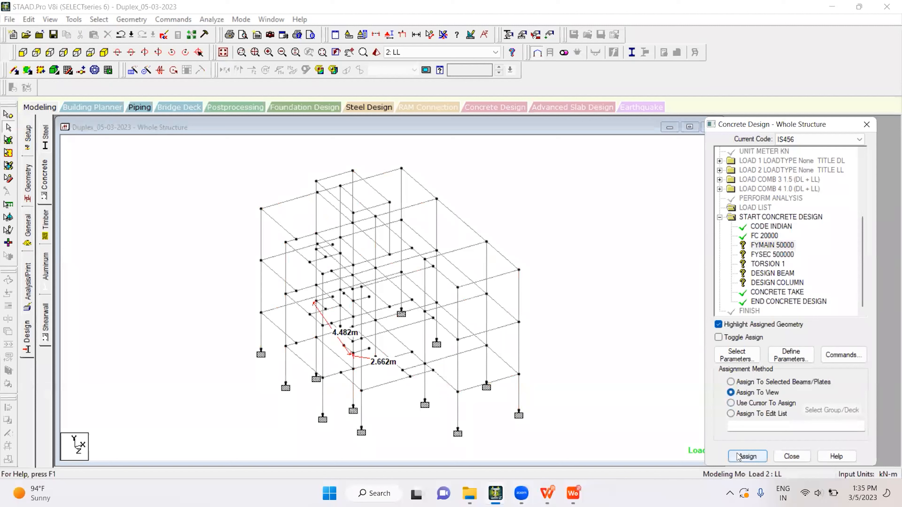
left_click(738, 457)
left_click(816, 321)
Assign the FYSEC 500000 parameter to the whole frame with the Assign To View method.
left_click(773, 254)
left_click(730, 403)
left_click(757, 393)
left_click(747, 457)
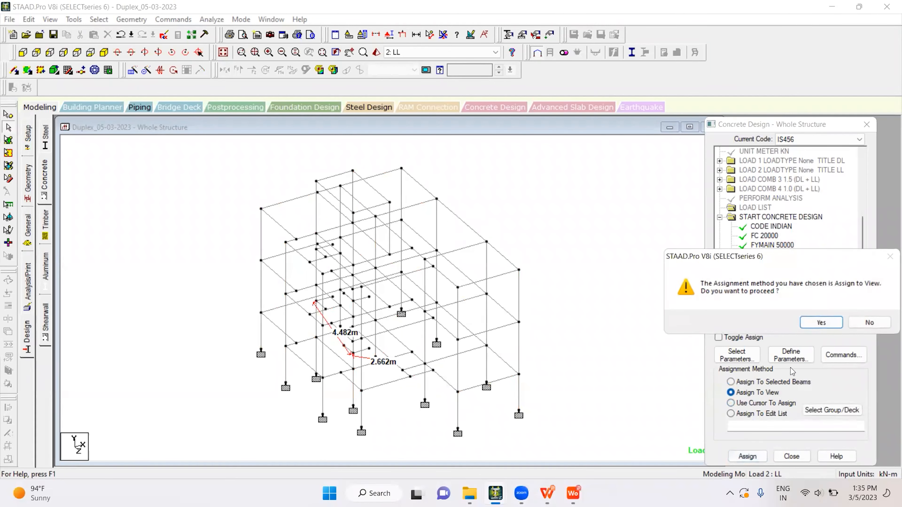
left_click(816, 322)
Assign the TORSION 1 parameter to every member in the view.
left_click(768, 263)
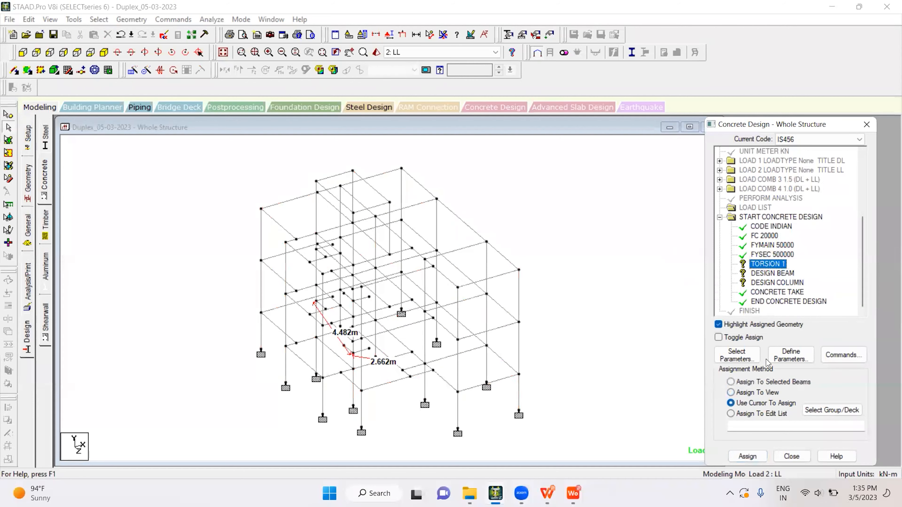
left_click(758, 393)
left_click(747, 457)
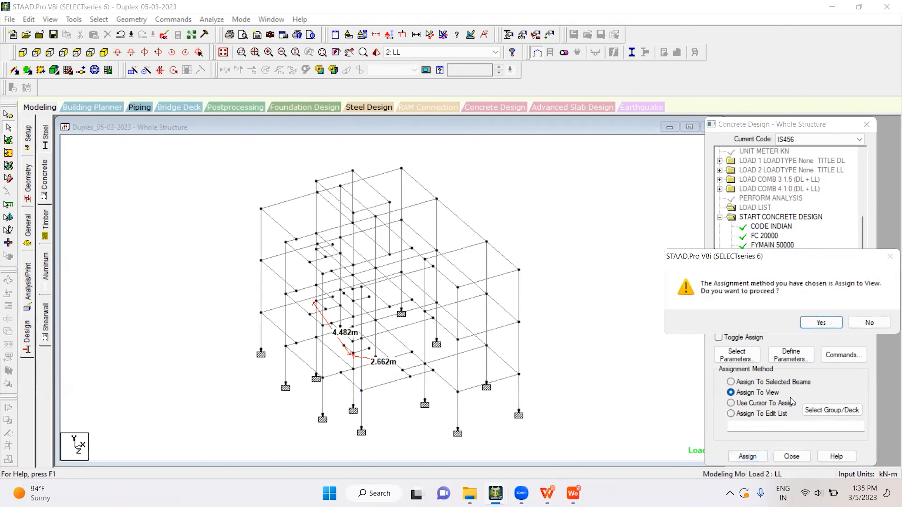
left_click(827, 323)
Assign the DESIGN BEAM command to all beams parallel to the X and Z axes.
left_click(772, 273)
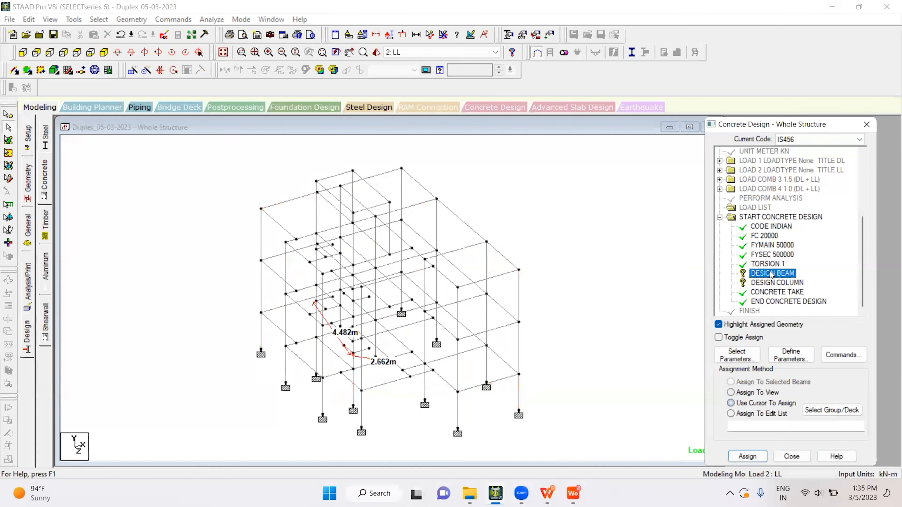
left_click(204, 198)
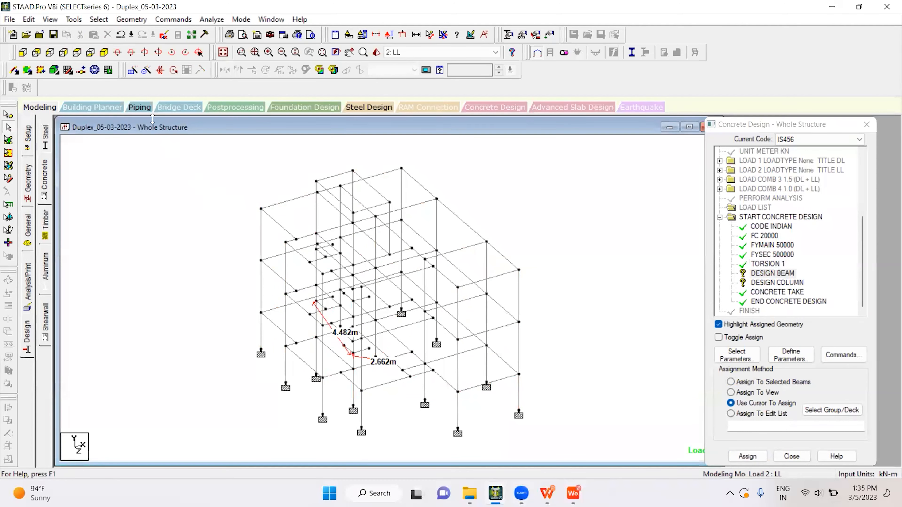
left_click(98, 19)
mouse_move(112, 230)
left_click(244, 234)
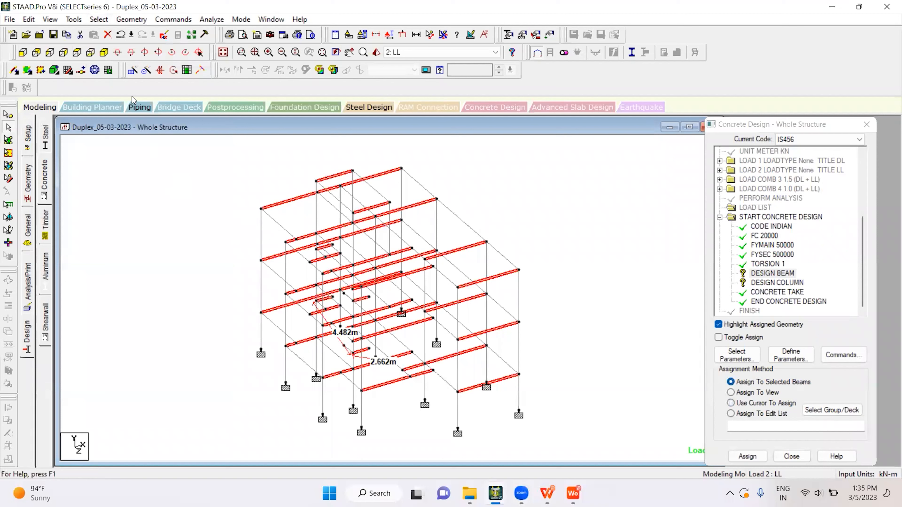
left_click(94, 20)
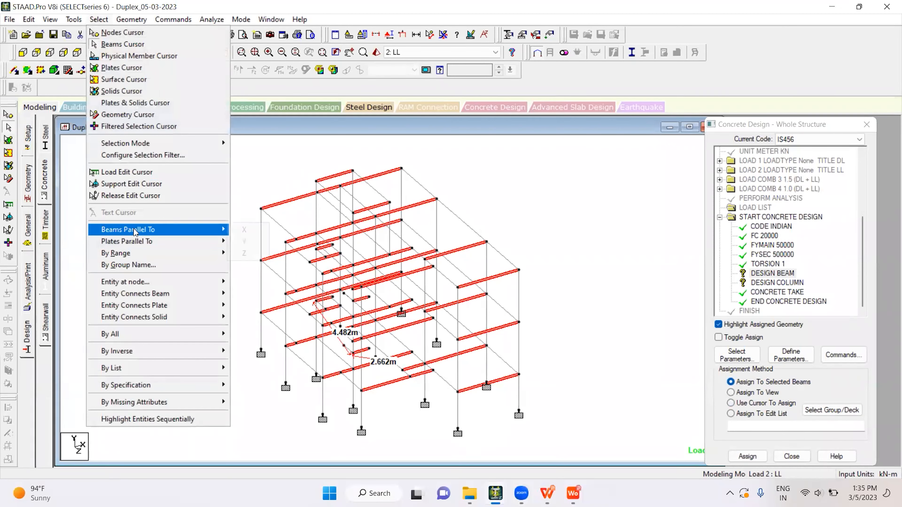
left_click(242, 254)
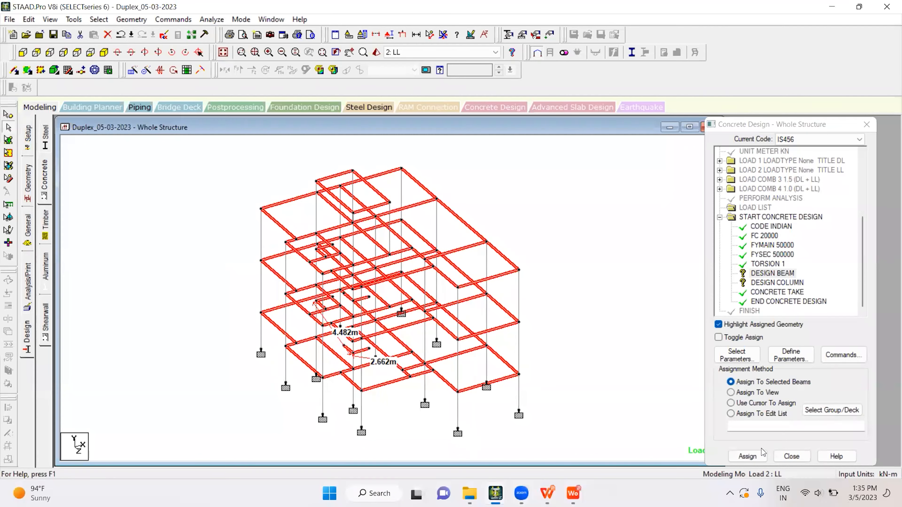
left_click(747, 456)
left_click(814, 324)
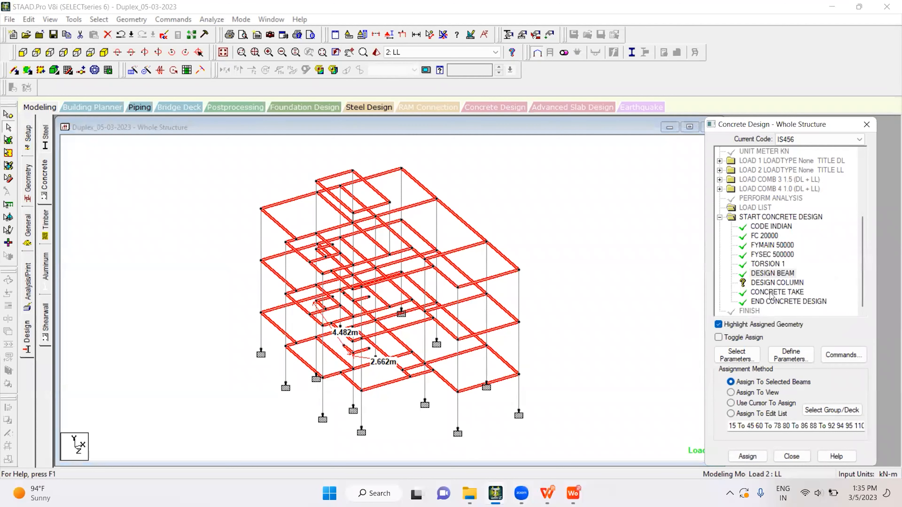
Assign the DESIGN COLUMN command to all members parallel to the Y axis.
left_click(232, 199)
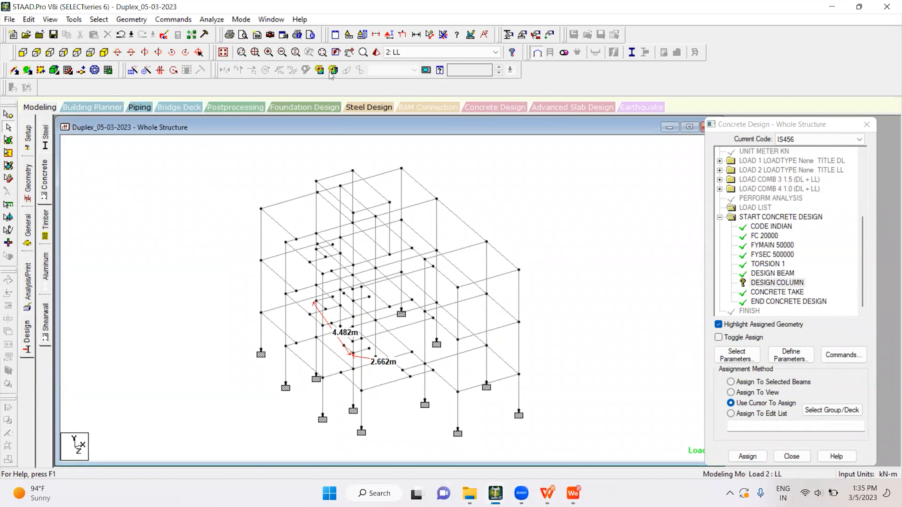
left_click(98, 19)
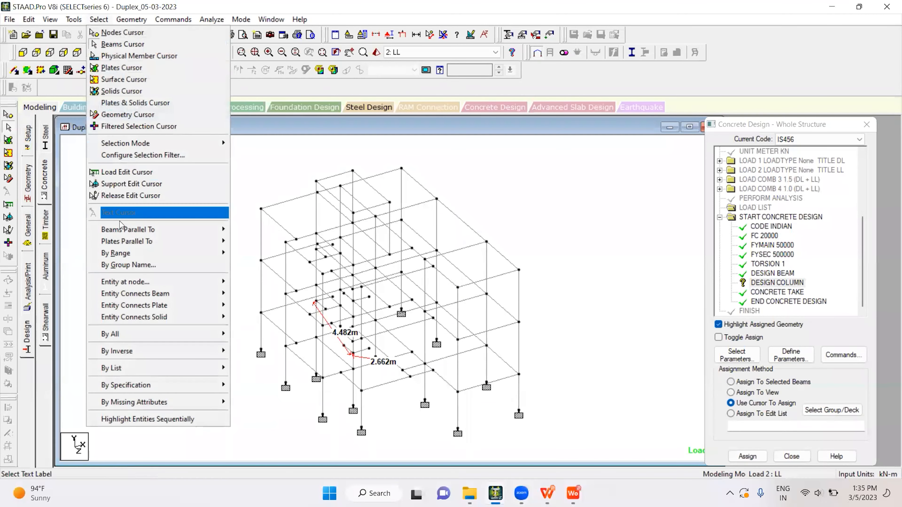
left_click(245, 244)
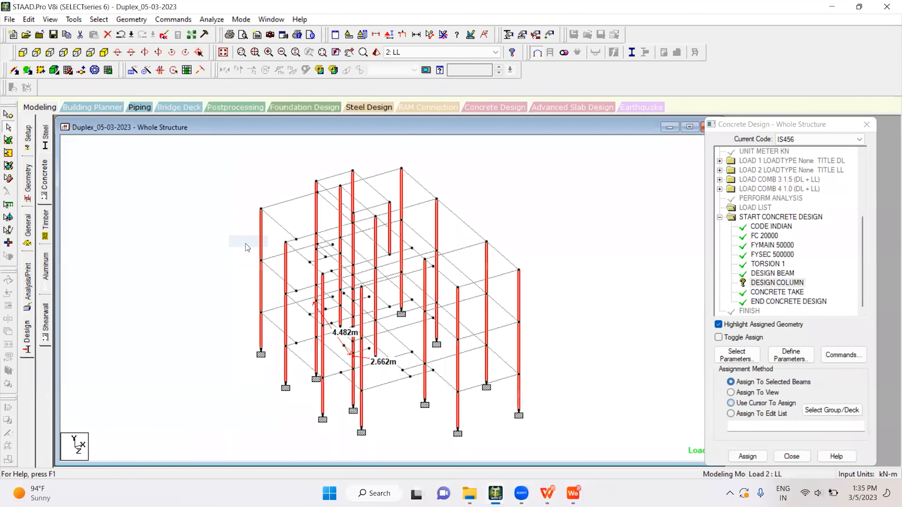
left_click(748, 456)
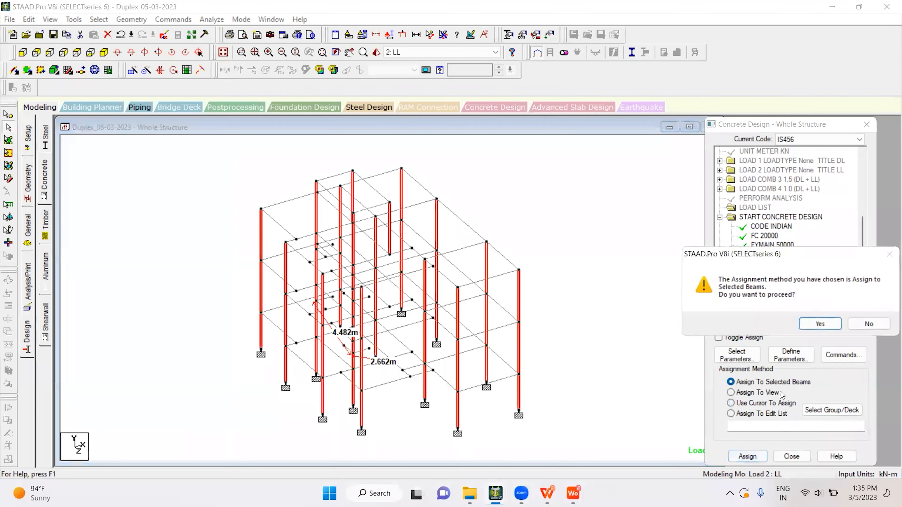
left_click(818, 323)
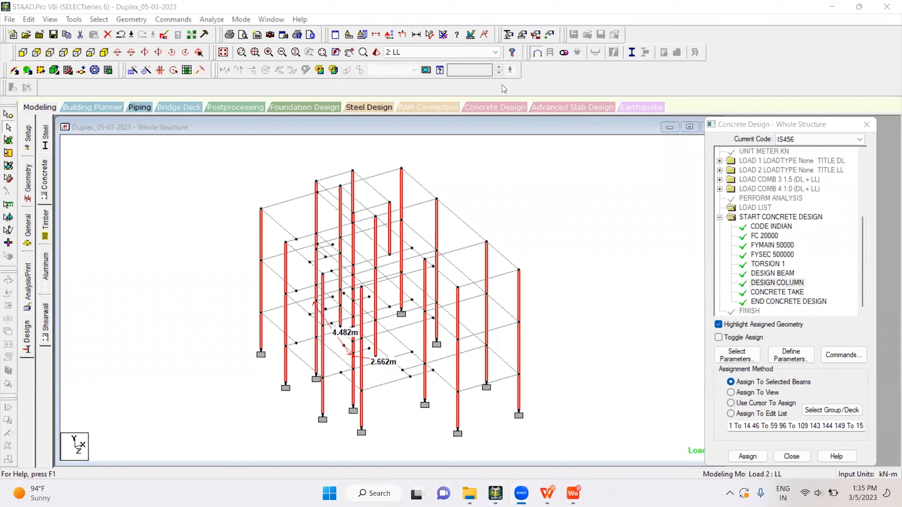
Modify the FYMAIN parameter so the main reinforcement yield strength is 500000 kN/m2.
left_click(778, 254)
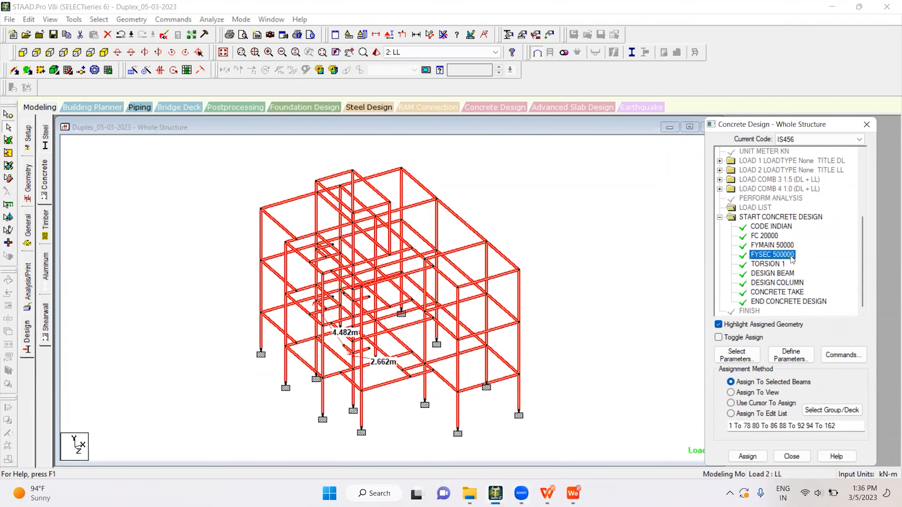
double_click(775, 245)
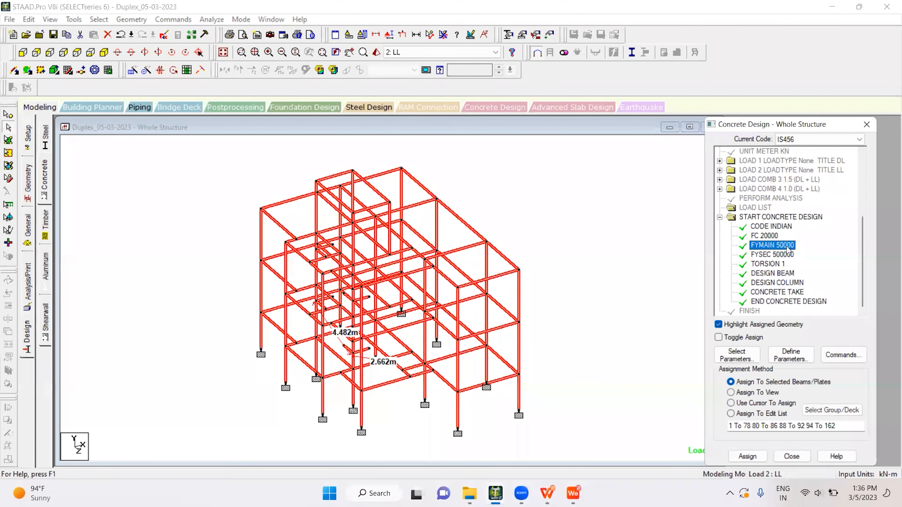
left_click_drag(440, 208, 463, 214)
type("00000")
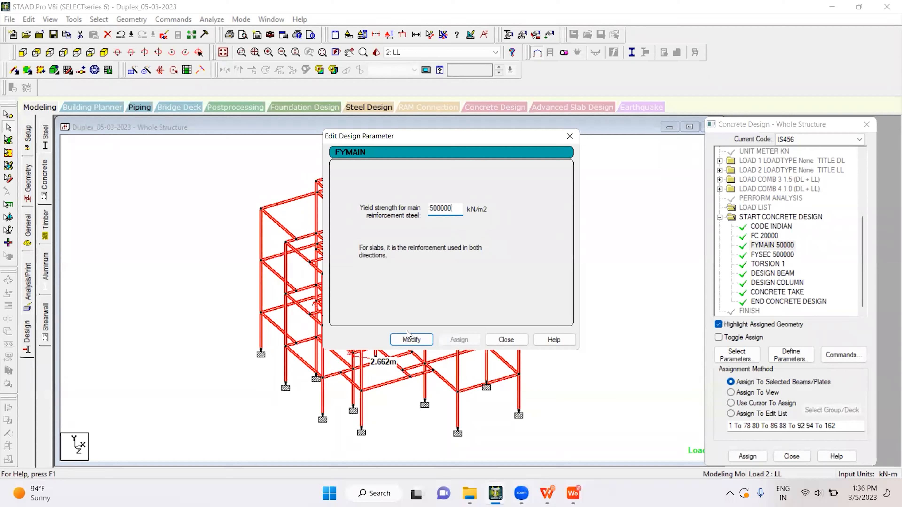
left_click(410, 339)
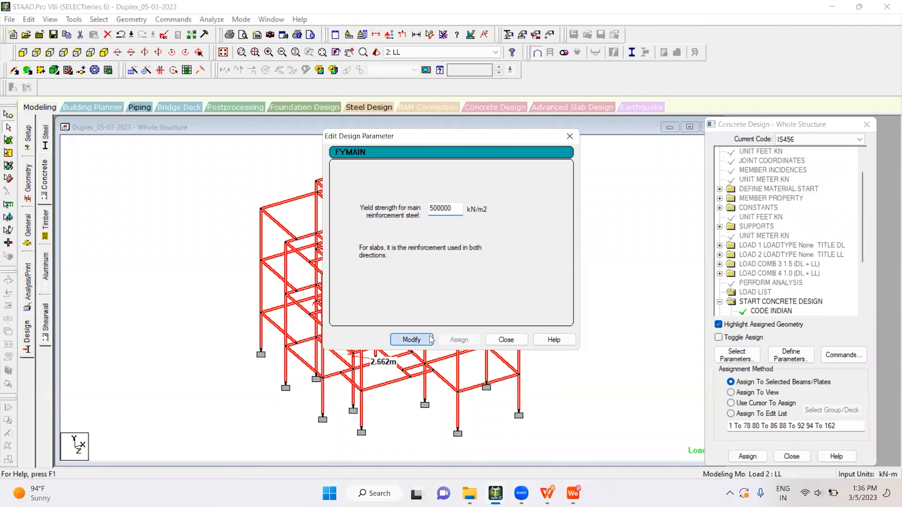
left_click(506, 339)
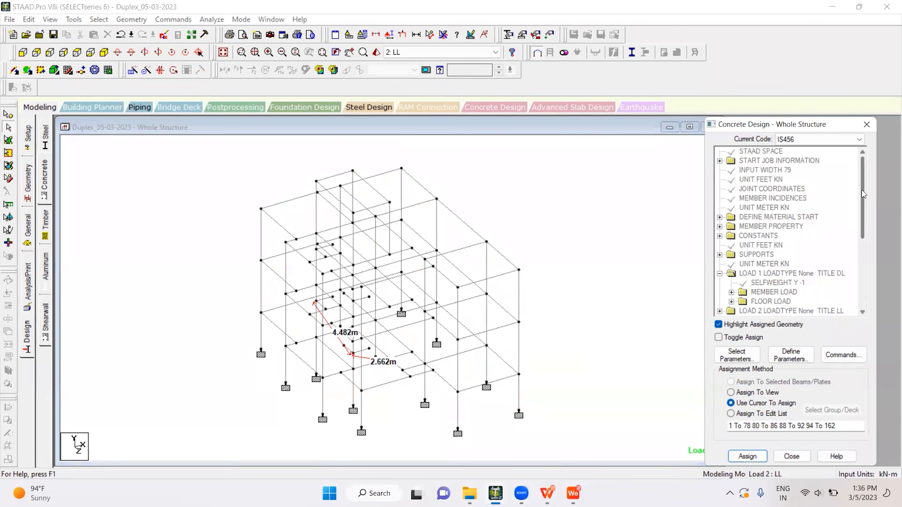
left_click(575, 220)
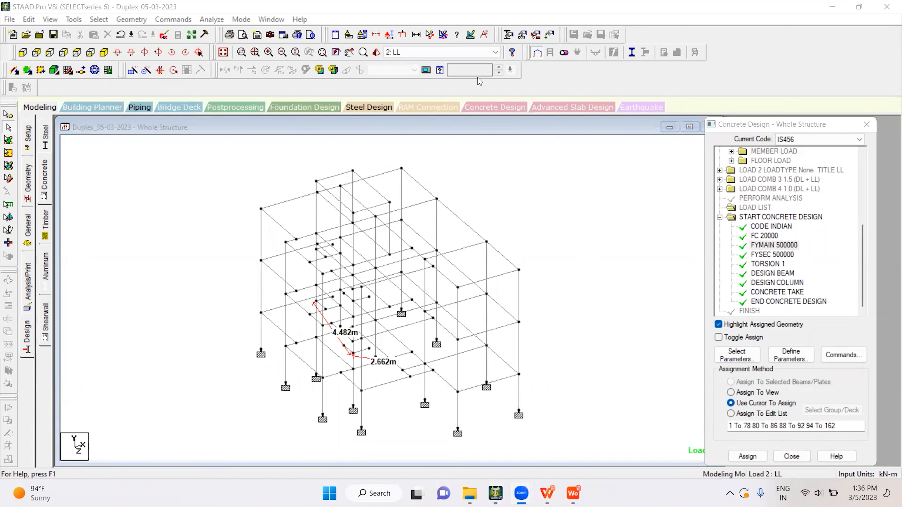
left_click(636, 251)
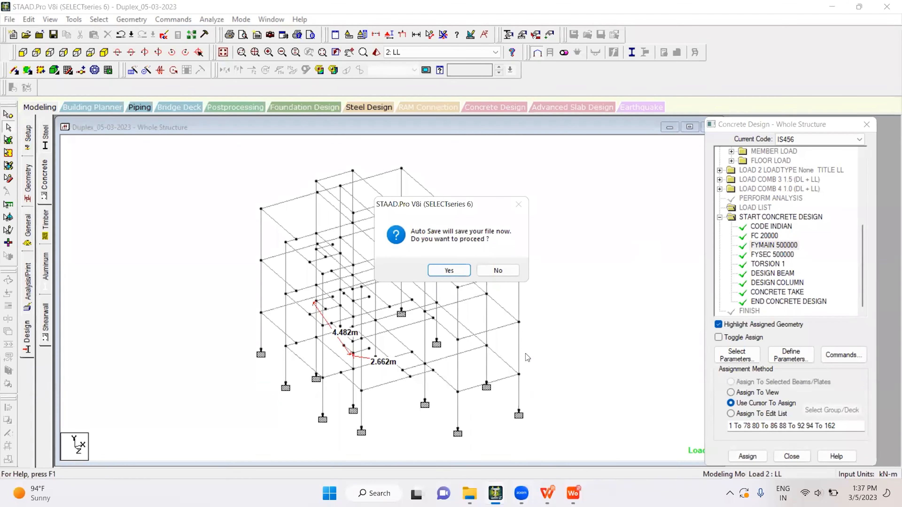
Save the modified structure and run the analysis.
left_click(448, 270)
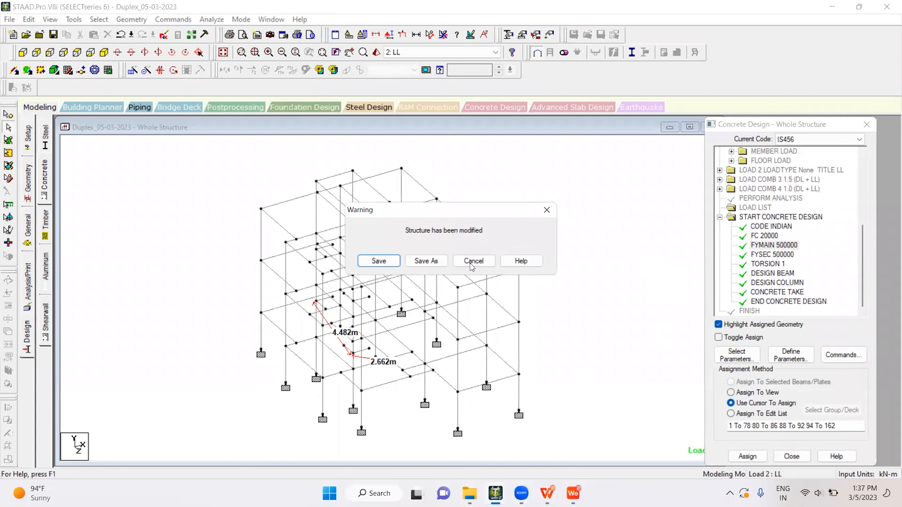
left_click(379, 264)
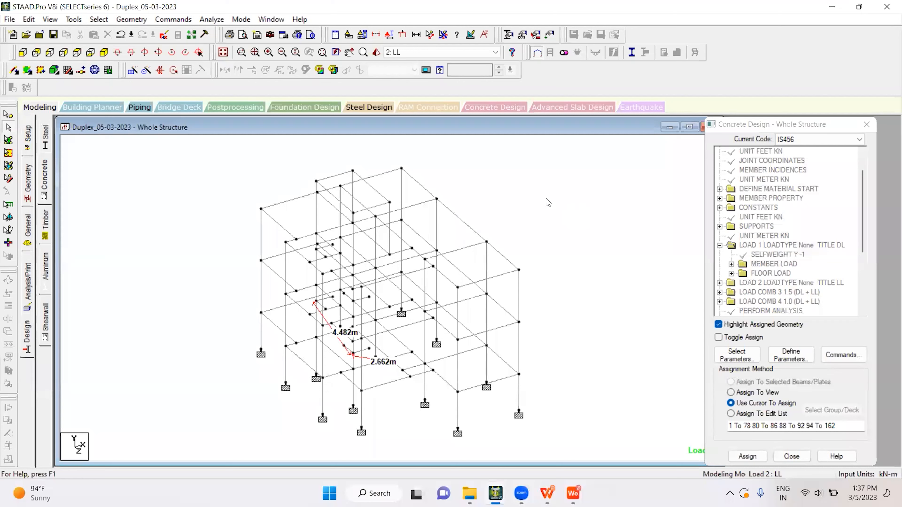
left_click(209, 20)
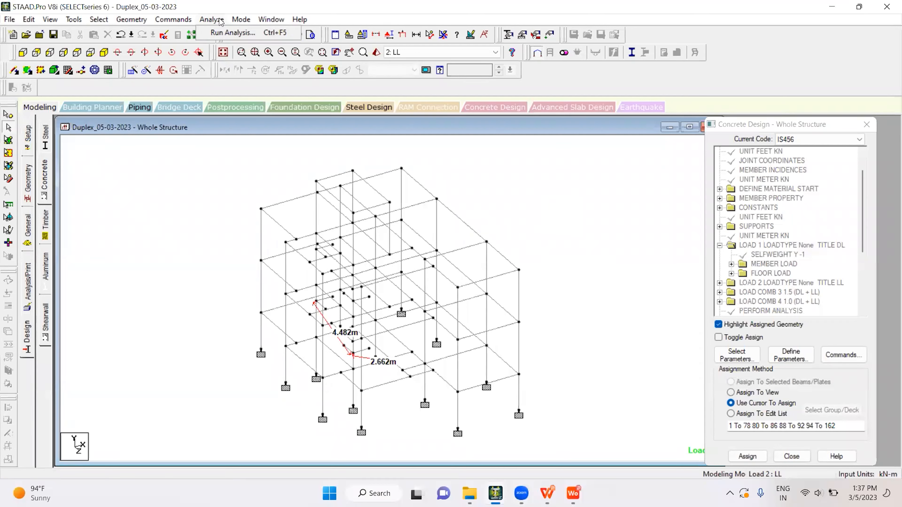
mouse_move(299, 19)
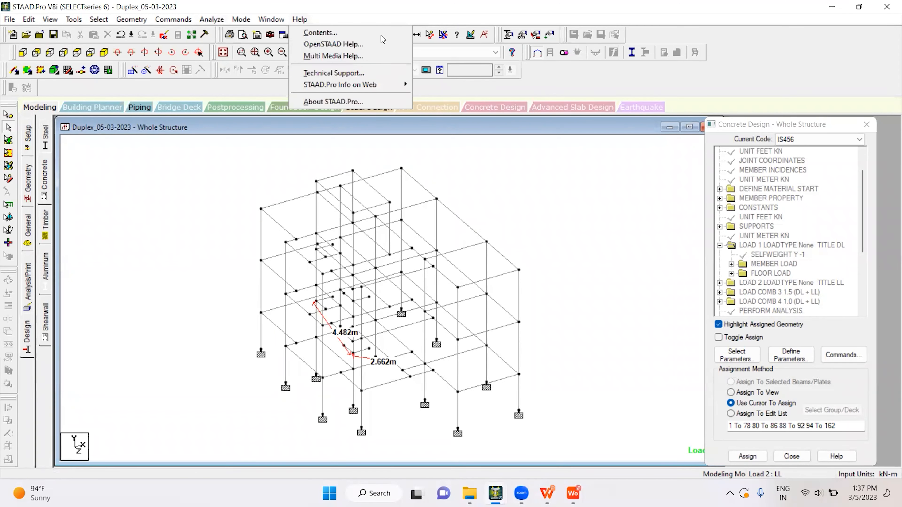
left_click_drag(214, 23, 206, 6)
left_click(213, 20)
left_click(217, 32)
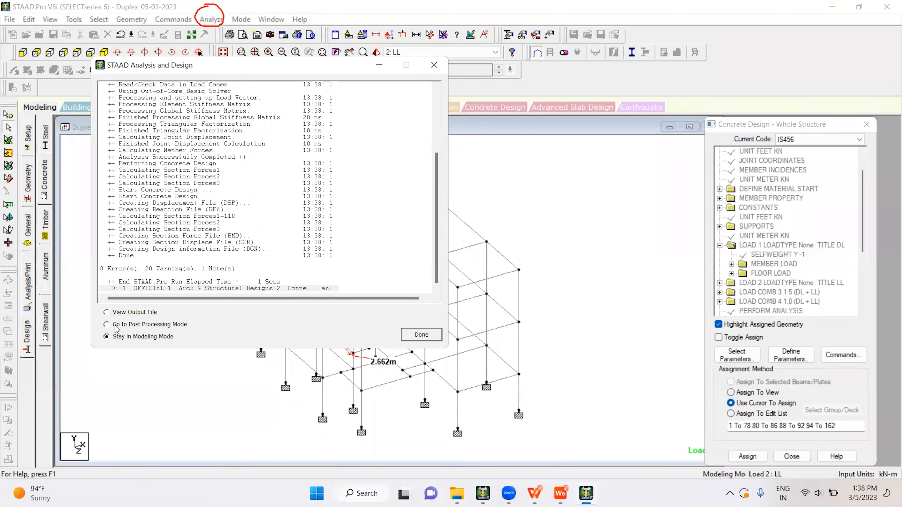
Open the analysis output file and show its list of warnings, widened enough to read the full text.
left_click(132, 313)
left_click(435, 337)
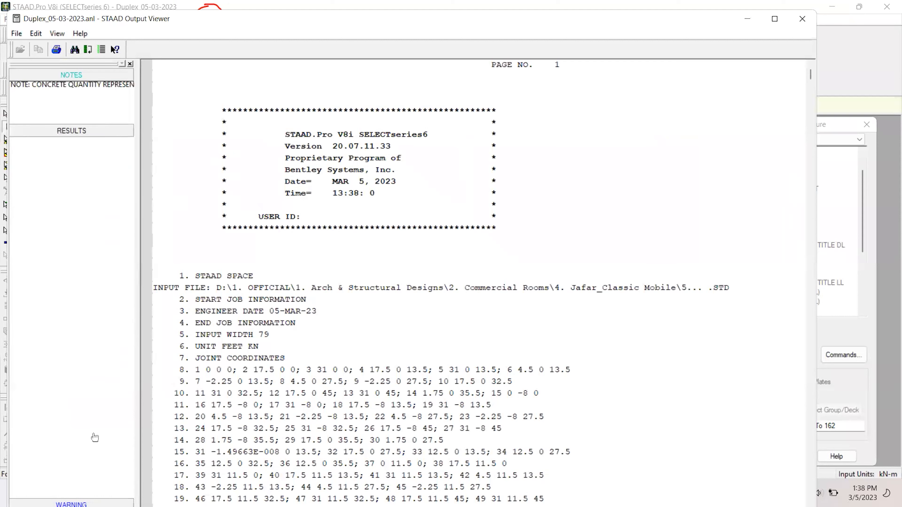
left_click(77, 491)
left_click(71, 504)
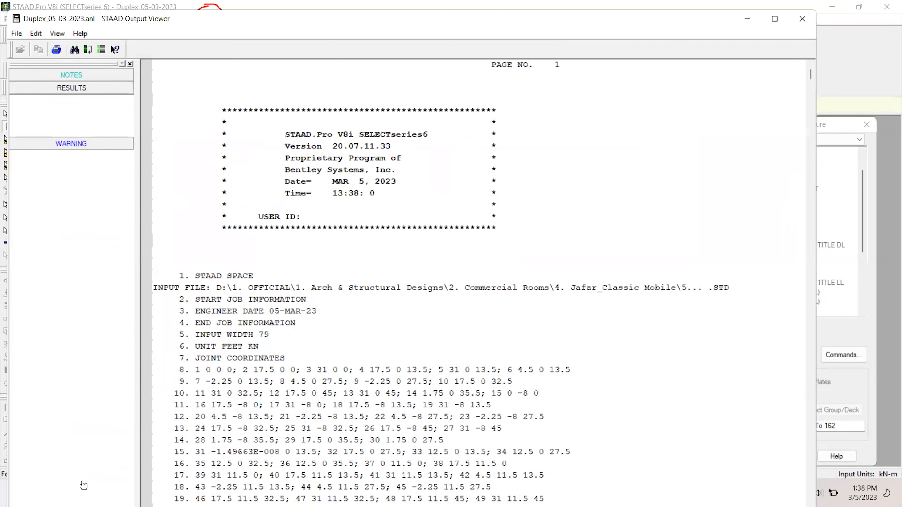
left_click_drag(139, 270, 229, 270)
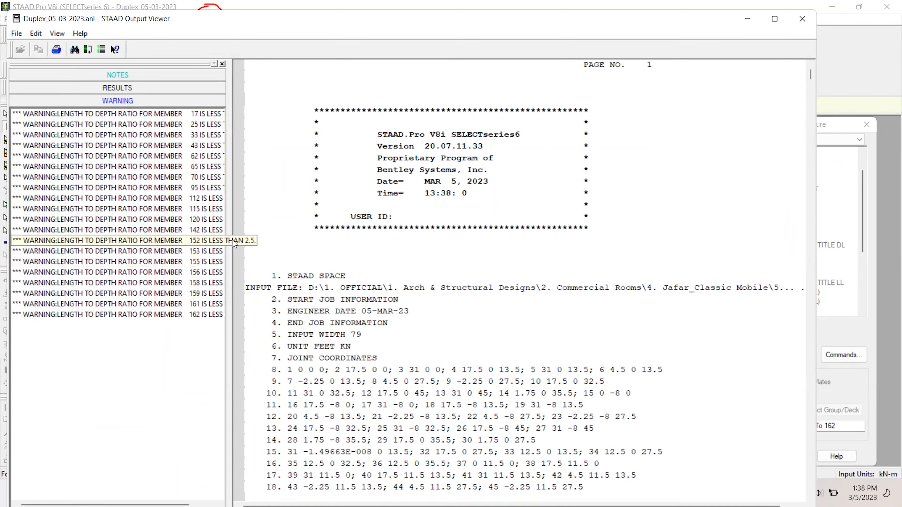
left_click_drag(235, 235, 301, 204)
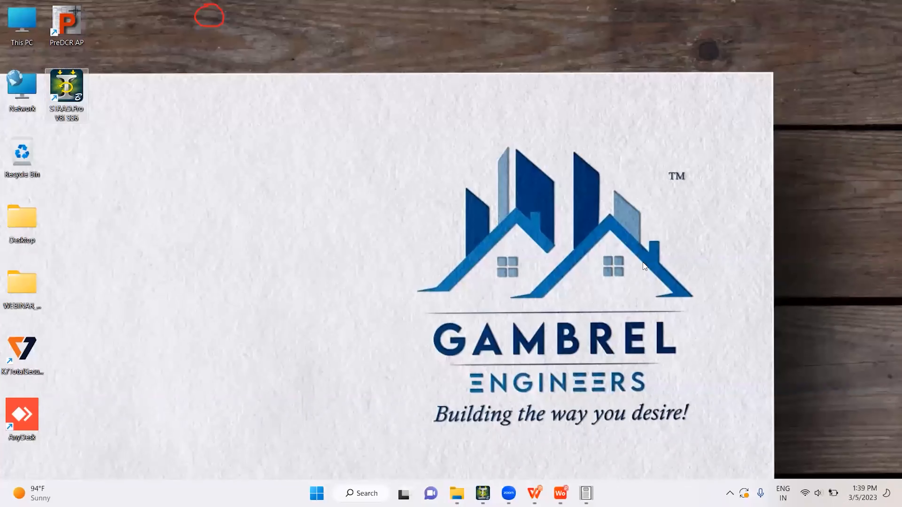
Create a new text document on the desktop and open it side by side with the STAAD Output Viewer.
right_click(646, 288)
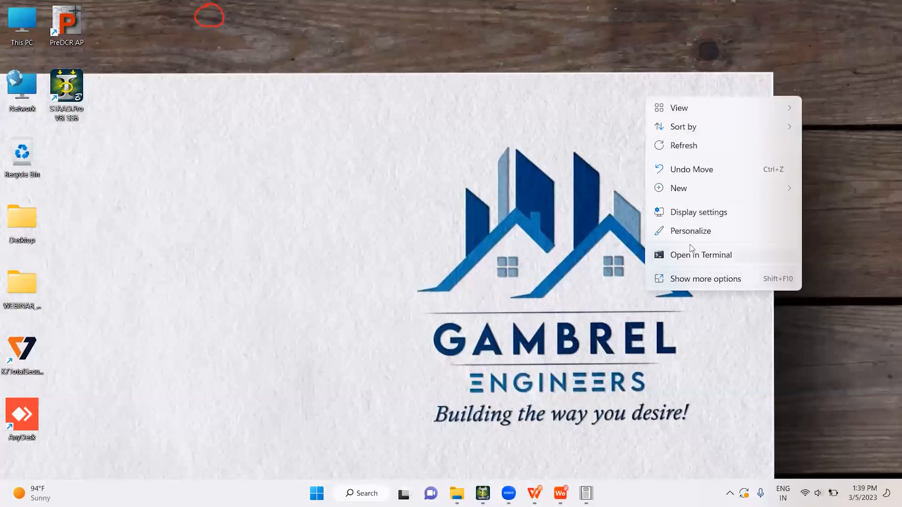
left_click(695, 188)
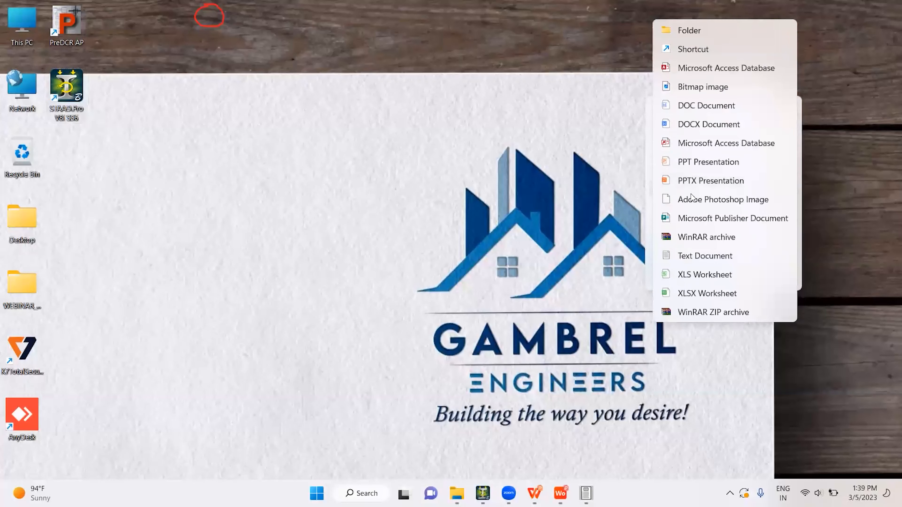
left_click(703, 256)
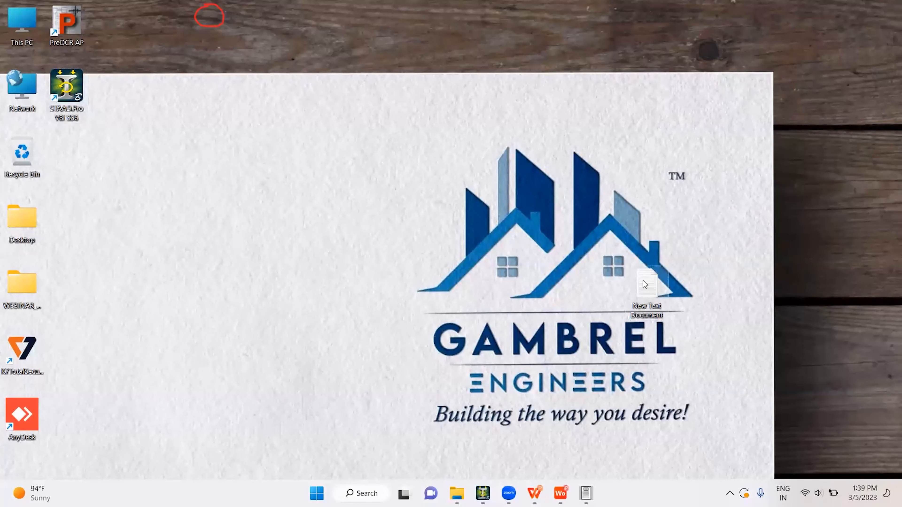
double_click(645, 285)
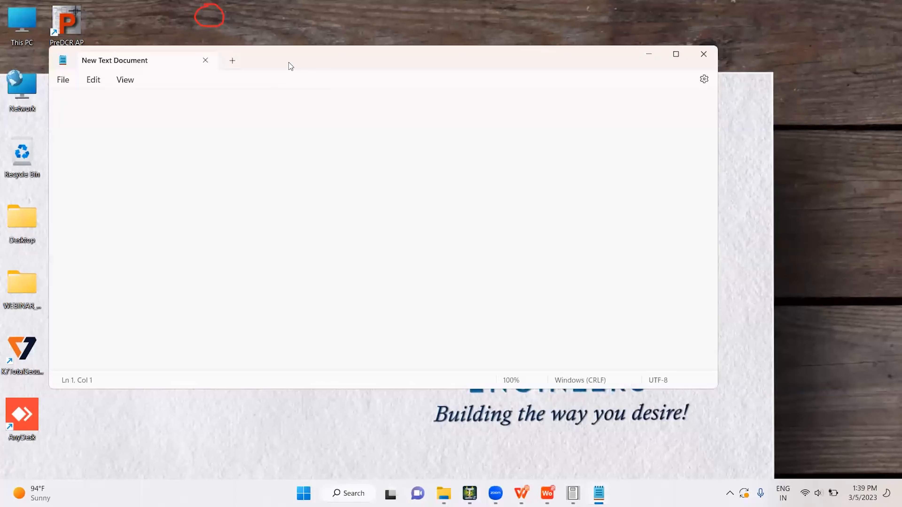
key("super+Right")
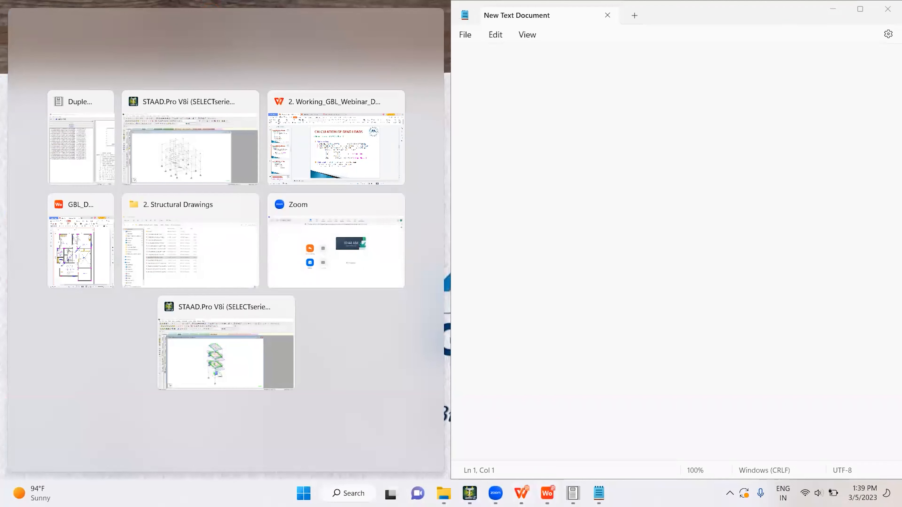
key("Return")
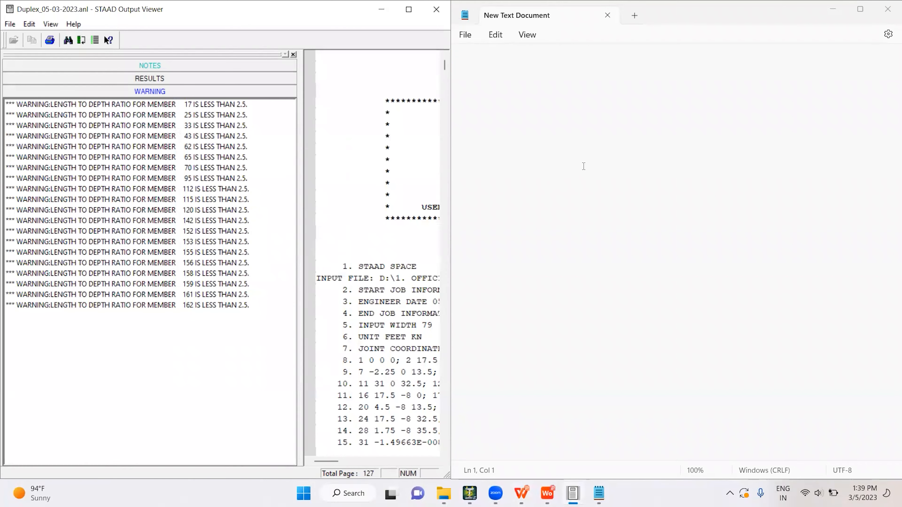
Note every member number named in the length-to-depth ratio warnings, from 17 through 162, in the text document, separated by spaces.
left_click(192, 108)
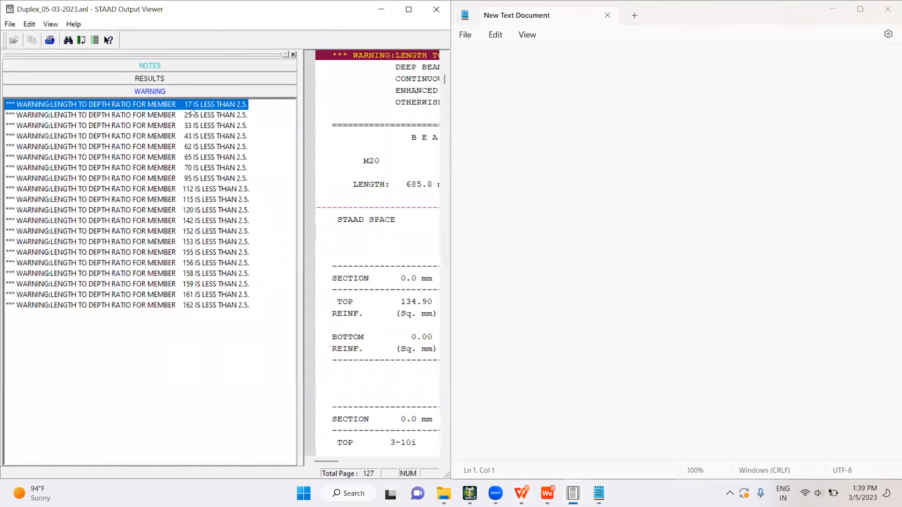
left_click(191, 116)
left_click(199, 128)
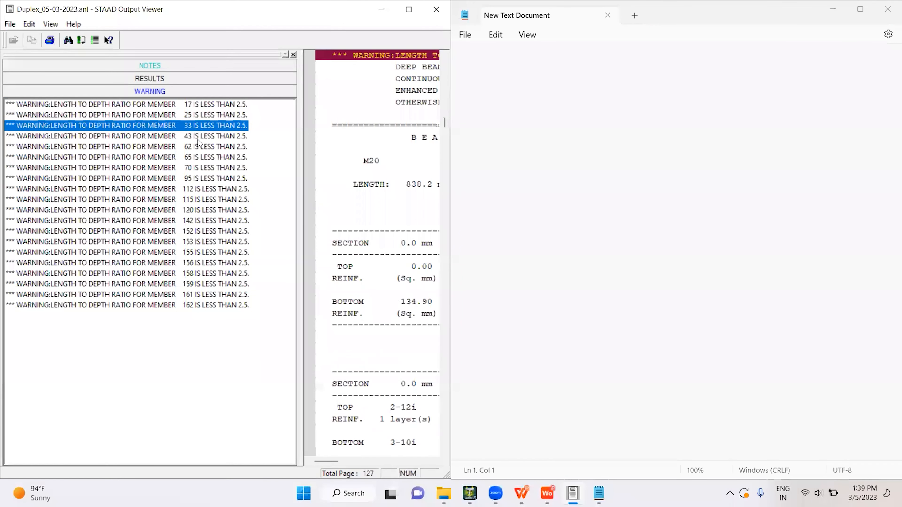
left_click(198, 137)
left_click(617, 152)
type("1")
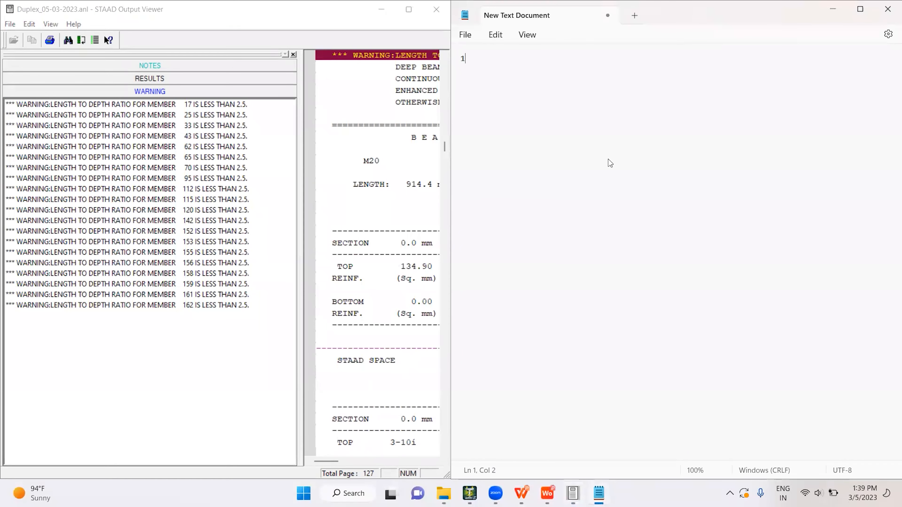
type("7 25 33 43 62 65 70 95 112 115")
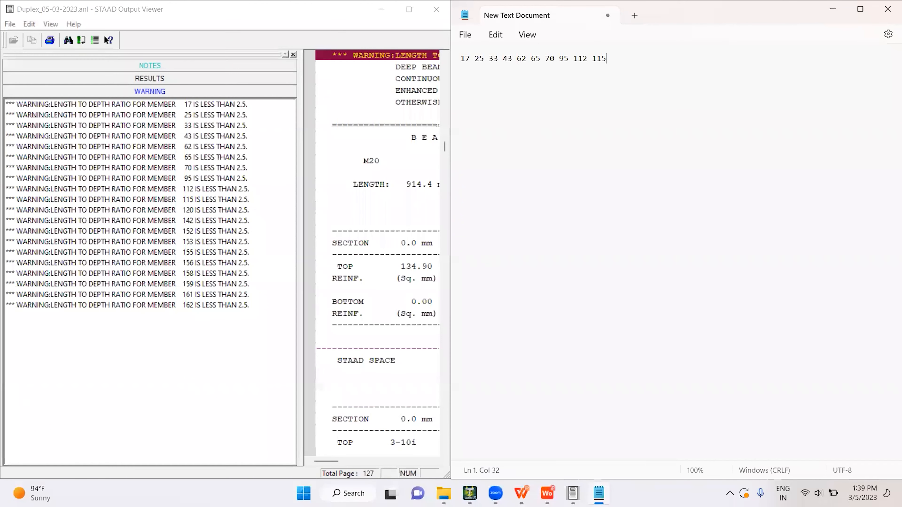
type(" 120 142 152 153")
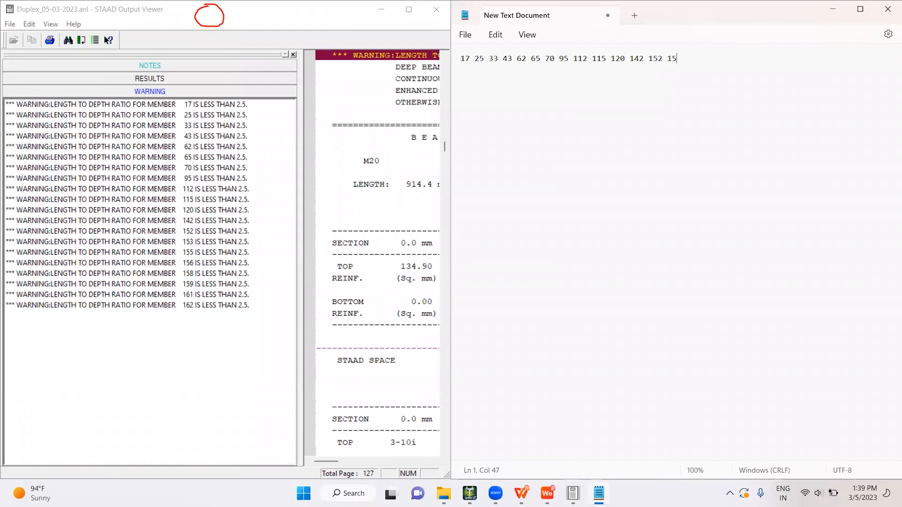
type(" 155 156 158 159 161 162")
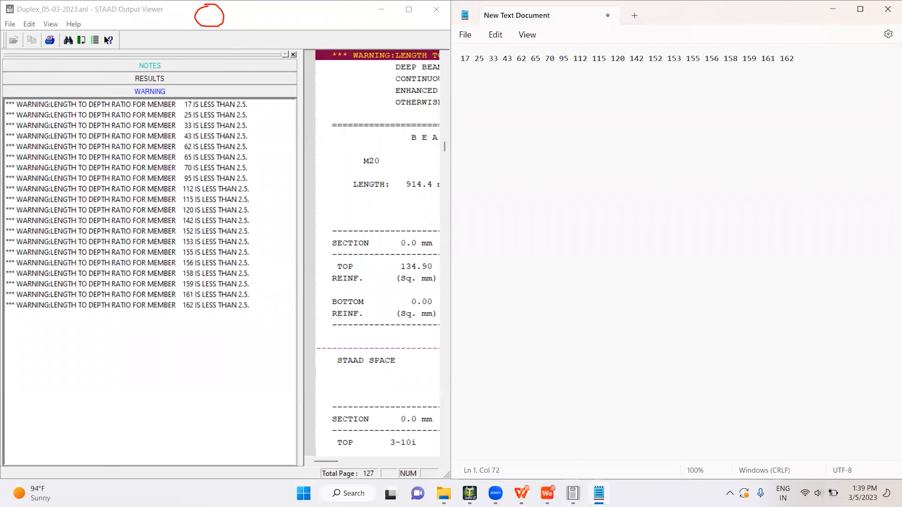
Copy the whole member number list, close the output viewer and switch to the Duplex_05-03-2023 model in STAAD.Pro.
key("ctrl+a")
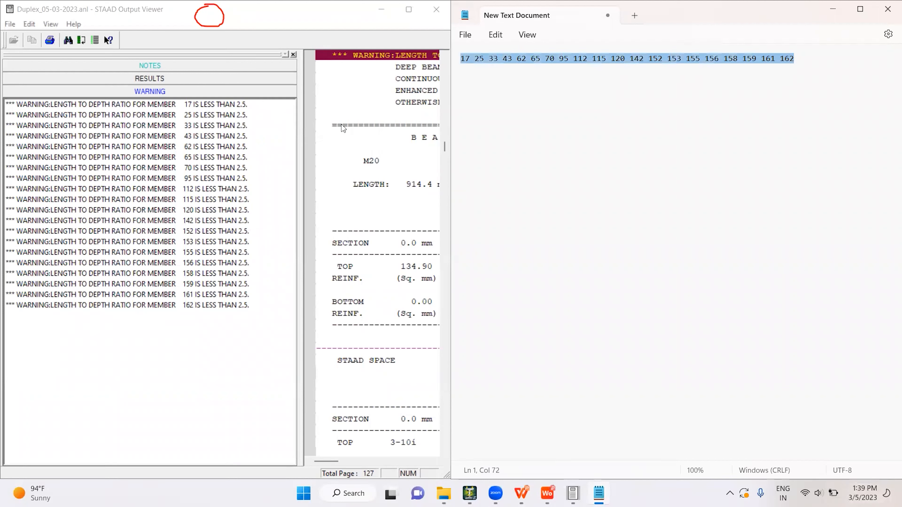
left_click(293, 55)
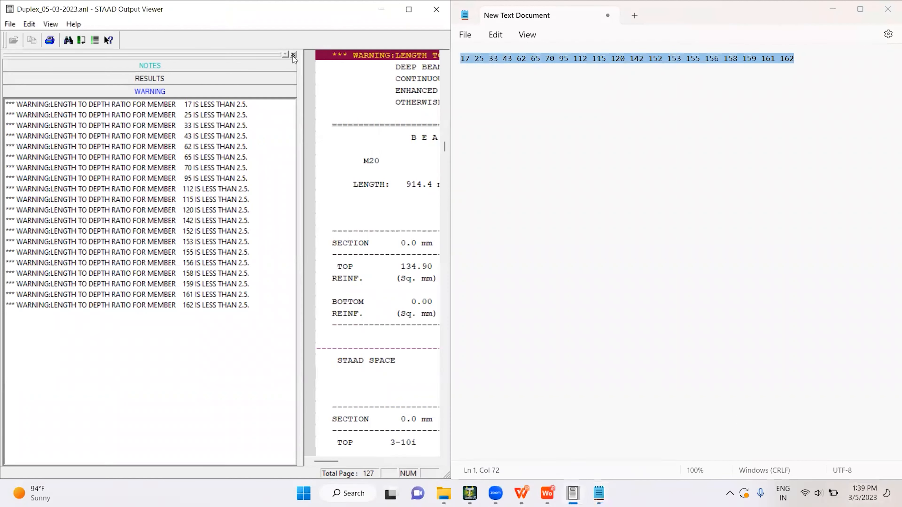
left_click(436, 9)
mouse_move(483, 493)
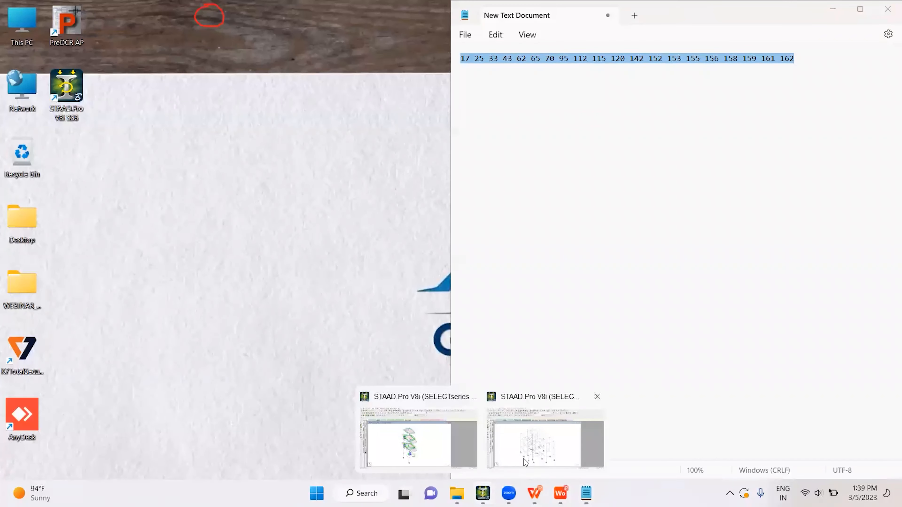
left_click(525, 451)
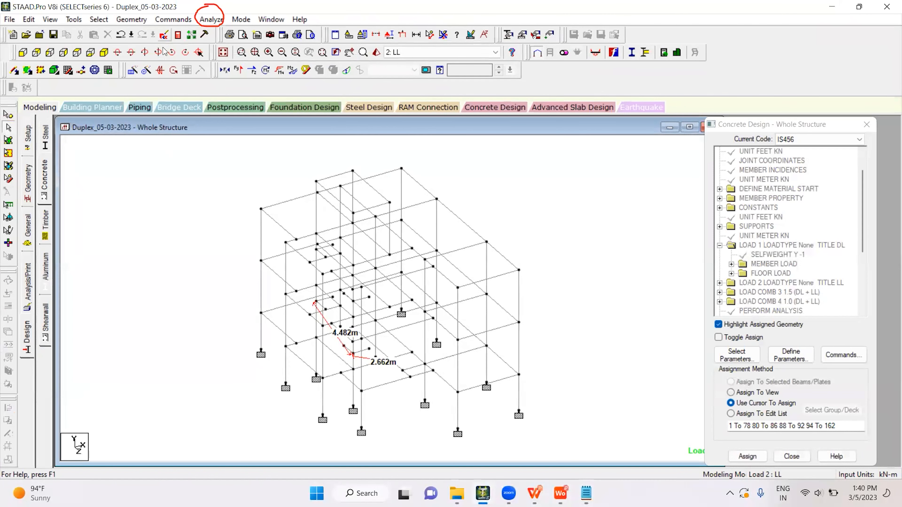
In the STAAD.Pro Editor, add the line ENSH 1 MEMB with the copied member numbers below TORSION 1 ALL, and save the input file.
left_click(163, 35)
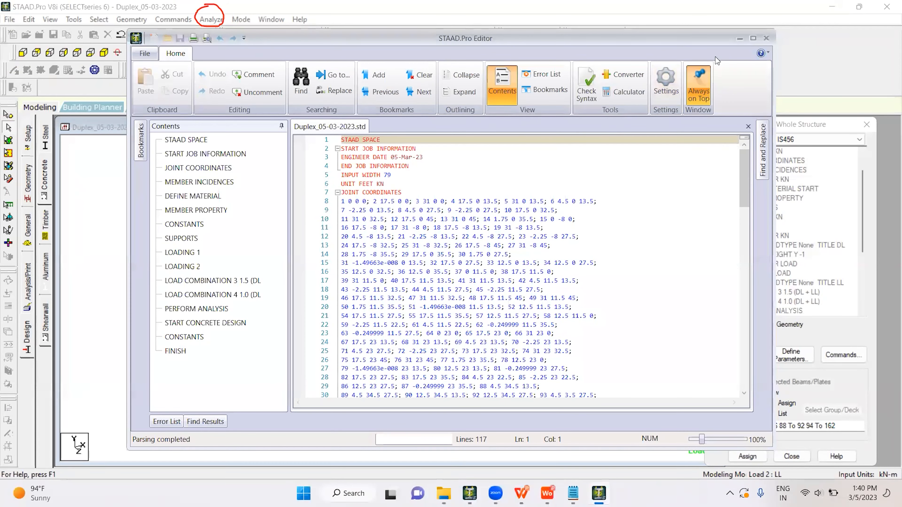
left_click(753, 38)
left_click_drag(872, 146, 872, 363)
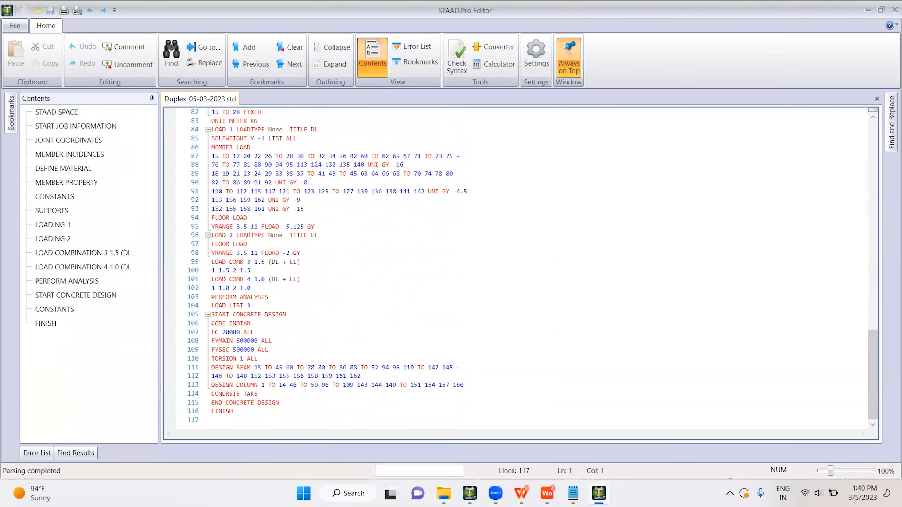
left_click(261, 359)
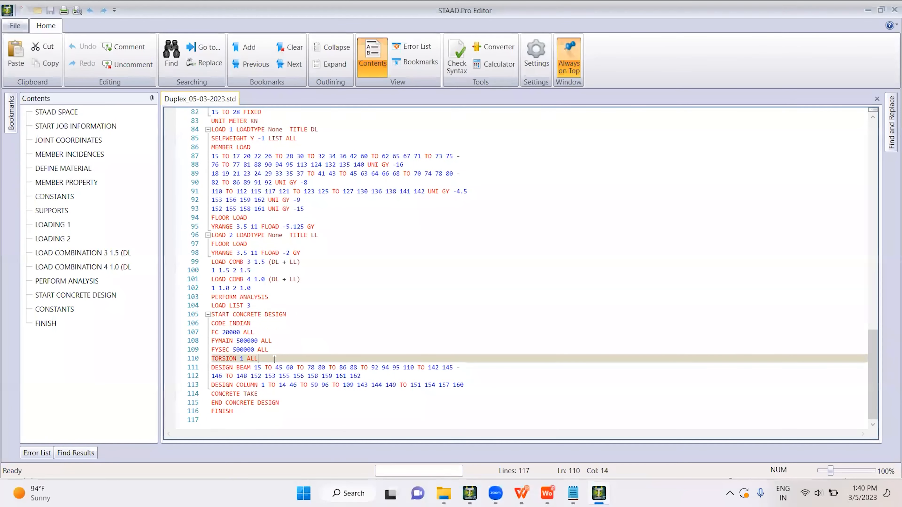
key("Return")
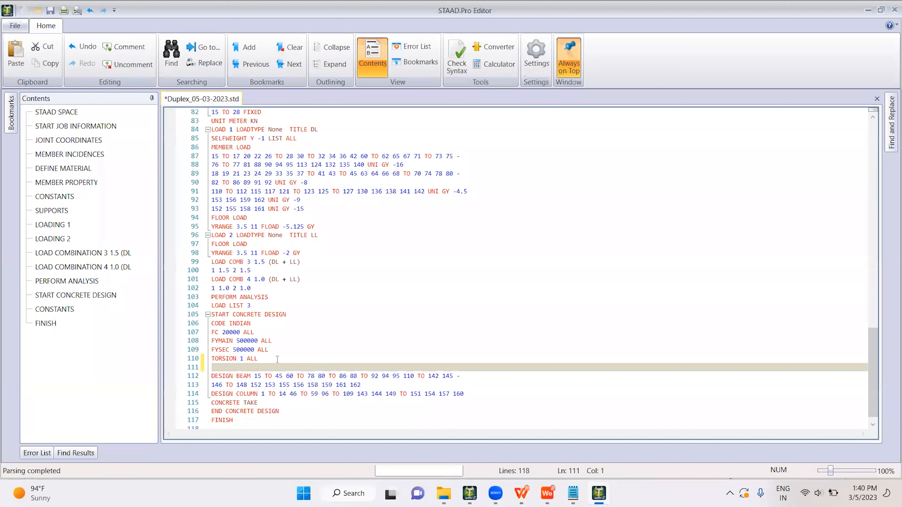
type("ENSH")
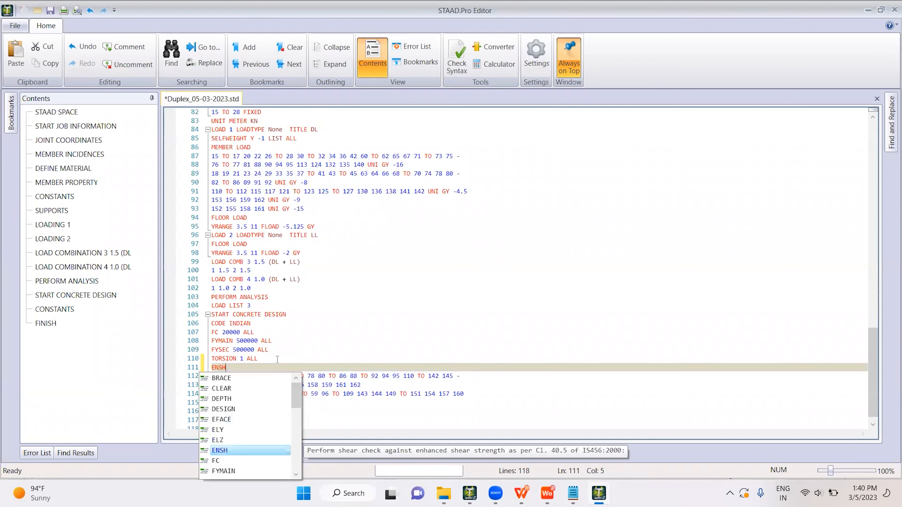
type(" 1")
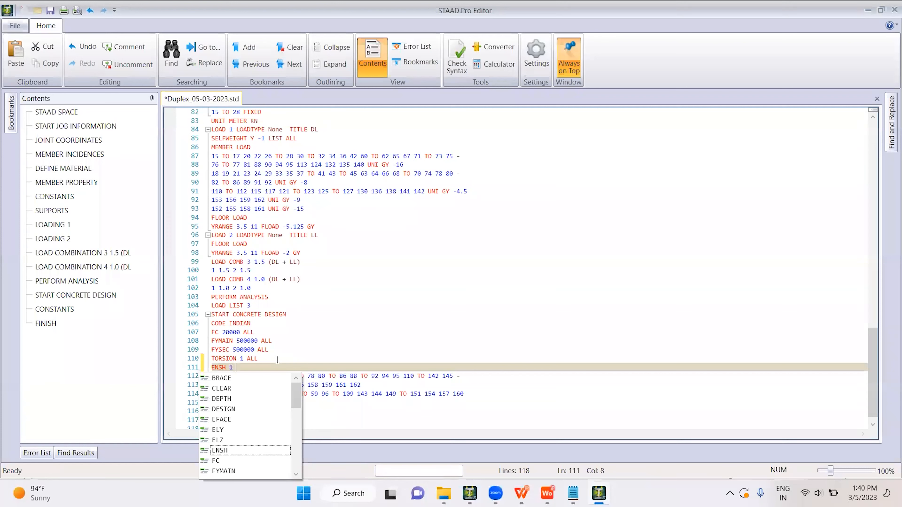
type(" MEMB")
key("ctrl+v")
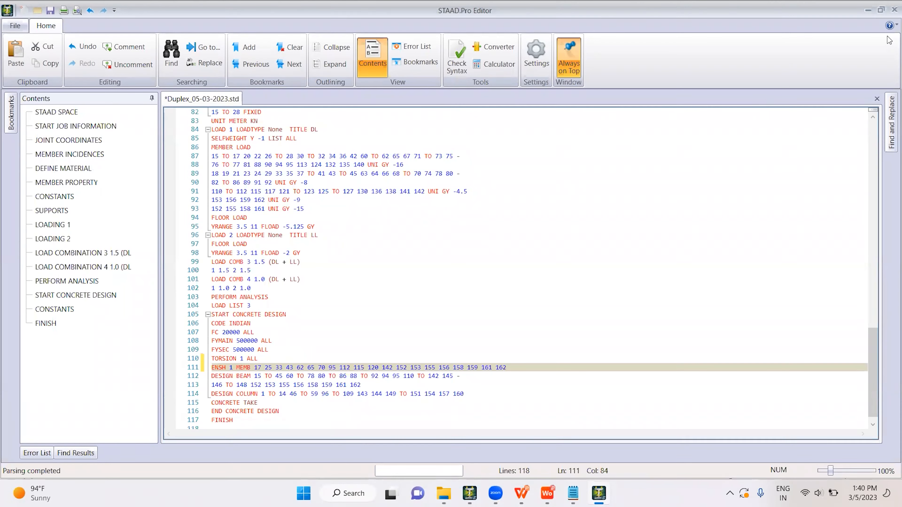
left_click(894, 9)
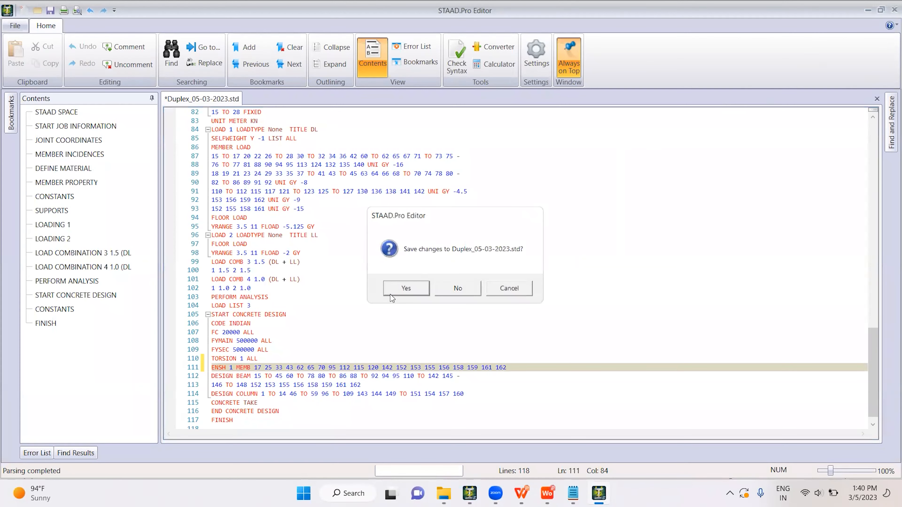
left_click(391, 294)
Rerun the analysis with the edited input file and open the new output file.
left_click(215, 20)
left_click(231, 33)
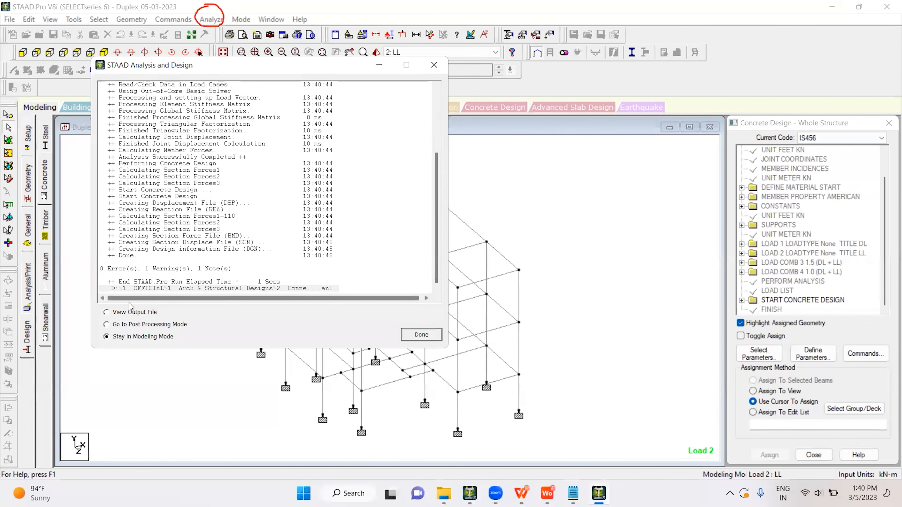
left_click(123, 313)
left_click(420, 334)
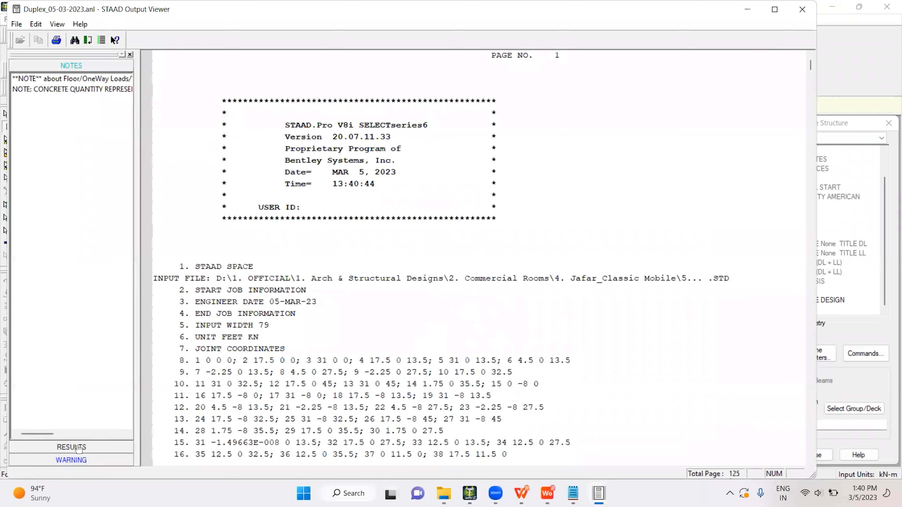
Review the remaining warning in the new output file together with the design parameter lines around it.
left_click(73, 460)
left_click(94, 105)
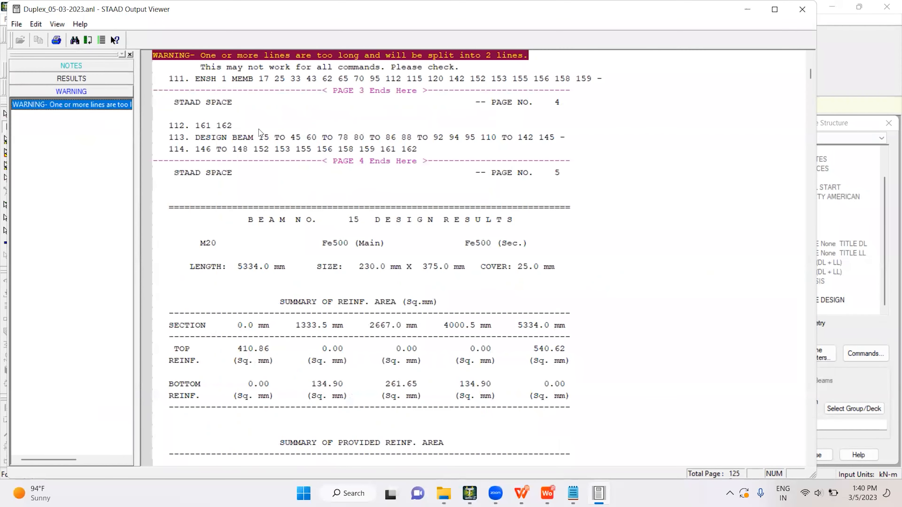
scroll(279, 149, "up", 2)
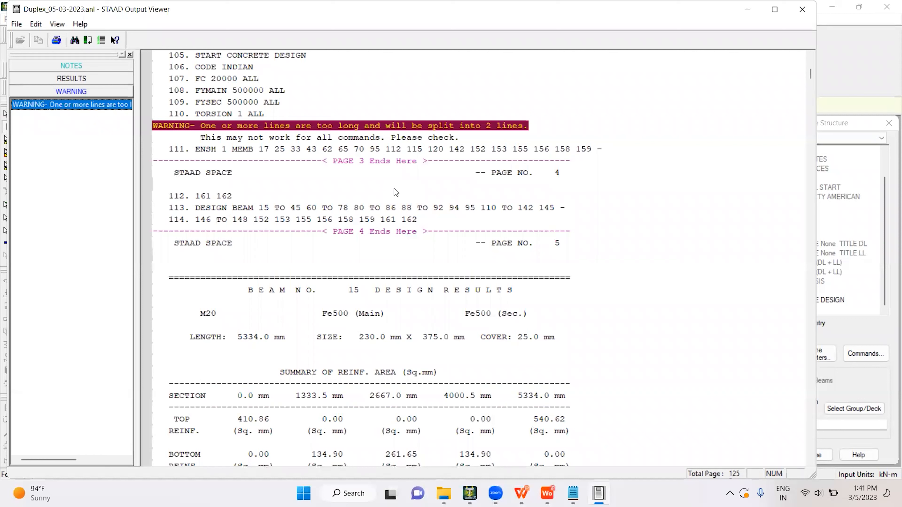
Search the output file downward for the word "fail".
key("ctrl+f")
type("fial")
key("BackSpace")
key("BackSpace")
key("BackSpace")
type("ail")
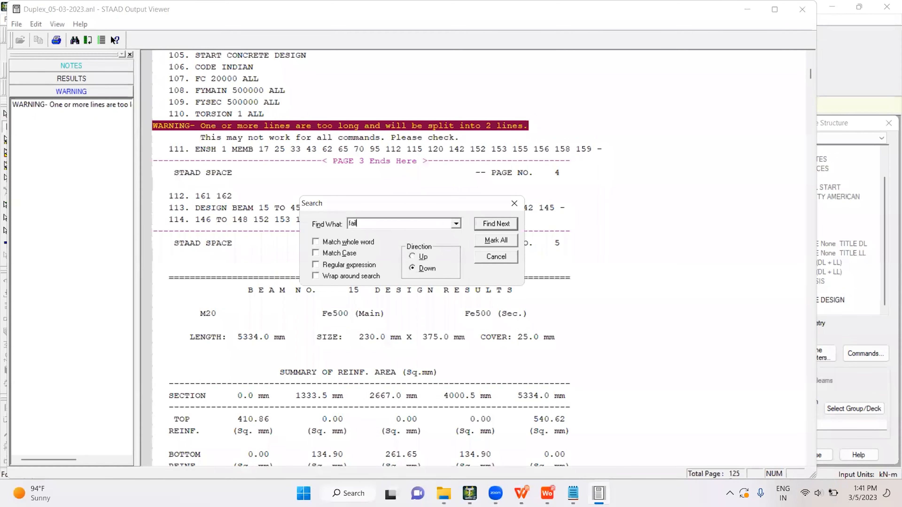
key("Return")
key("Return")
key("Return")
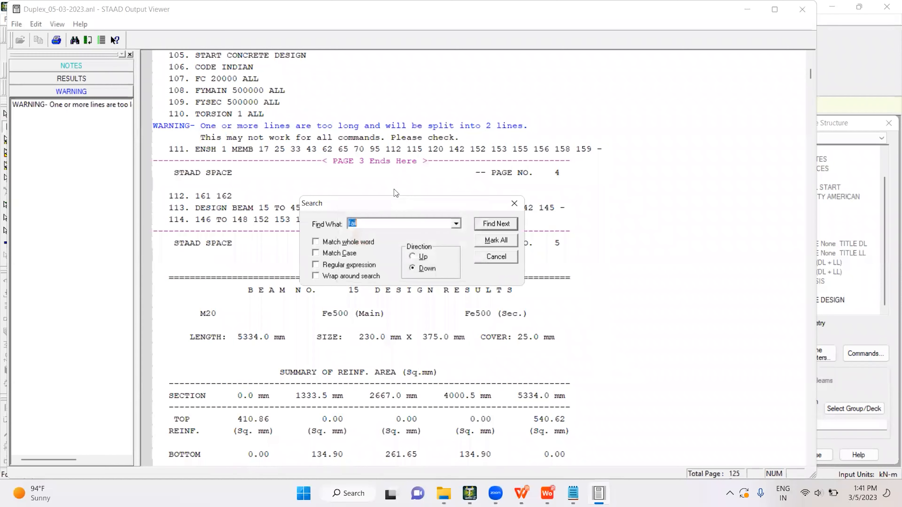
Search the output file for "addquate" and close the search.
type("addquate")
key("Return")
key("Return")
key("Return")
left_click(490, 257)
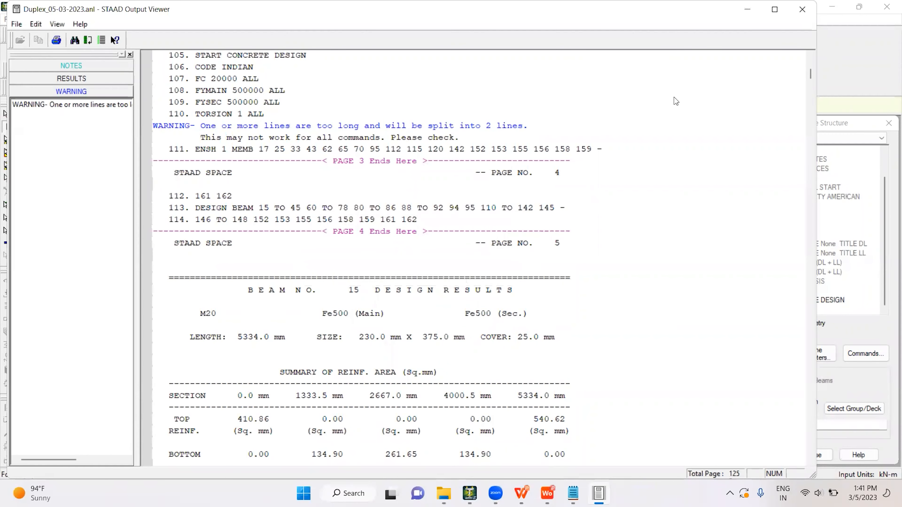
Close the output viewer and maximize the whole-structure view of the duplex frame.
left_click(802, 9)
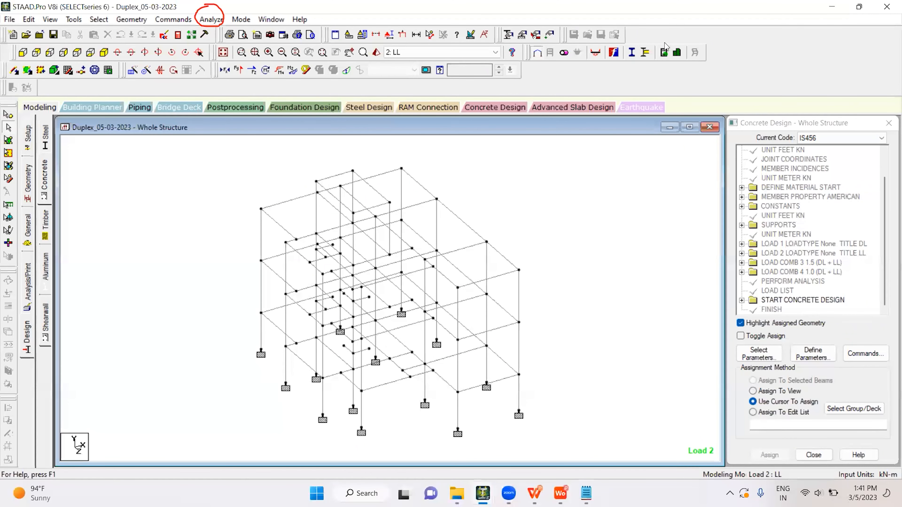
left_click(689, 127)
scroll(570, 221, "up", 2)
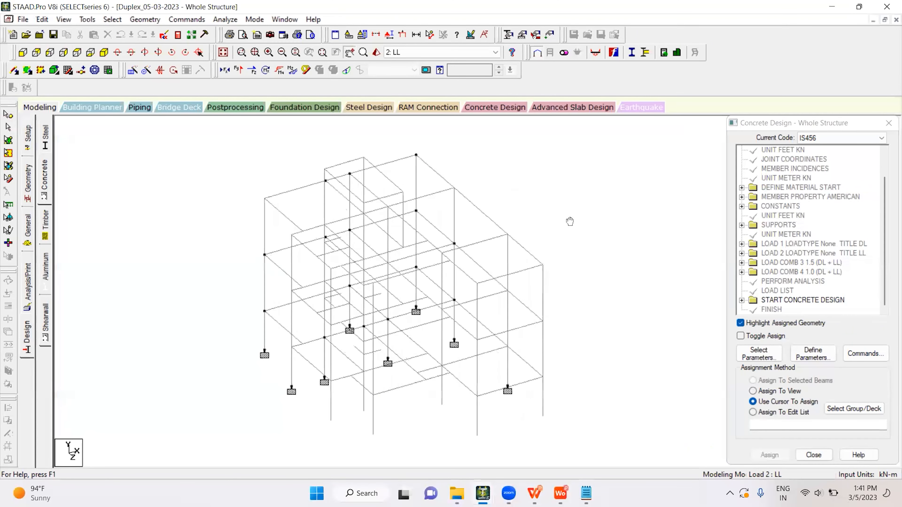
middle_click_drag(570, 222, 562, 214)
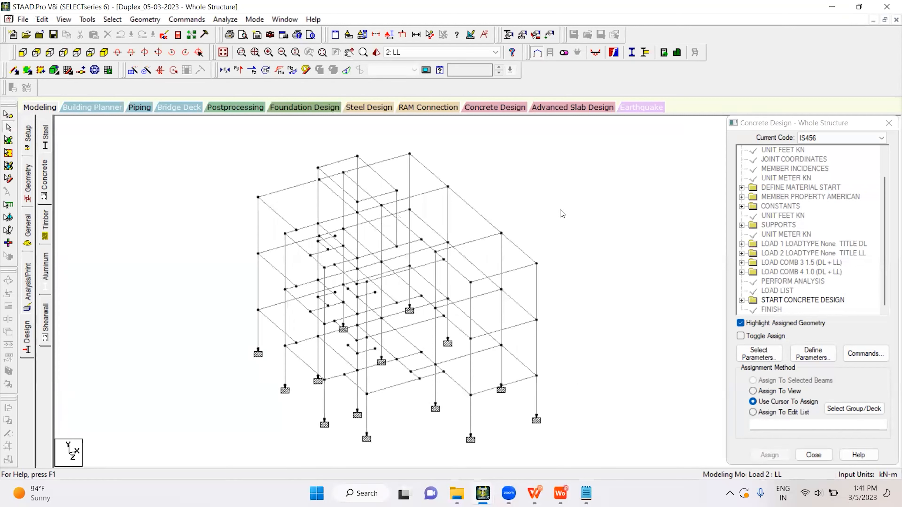